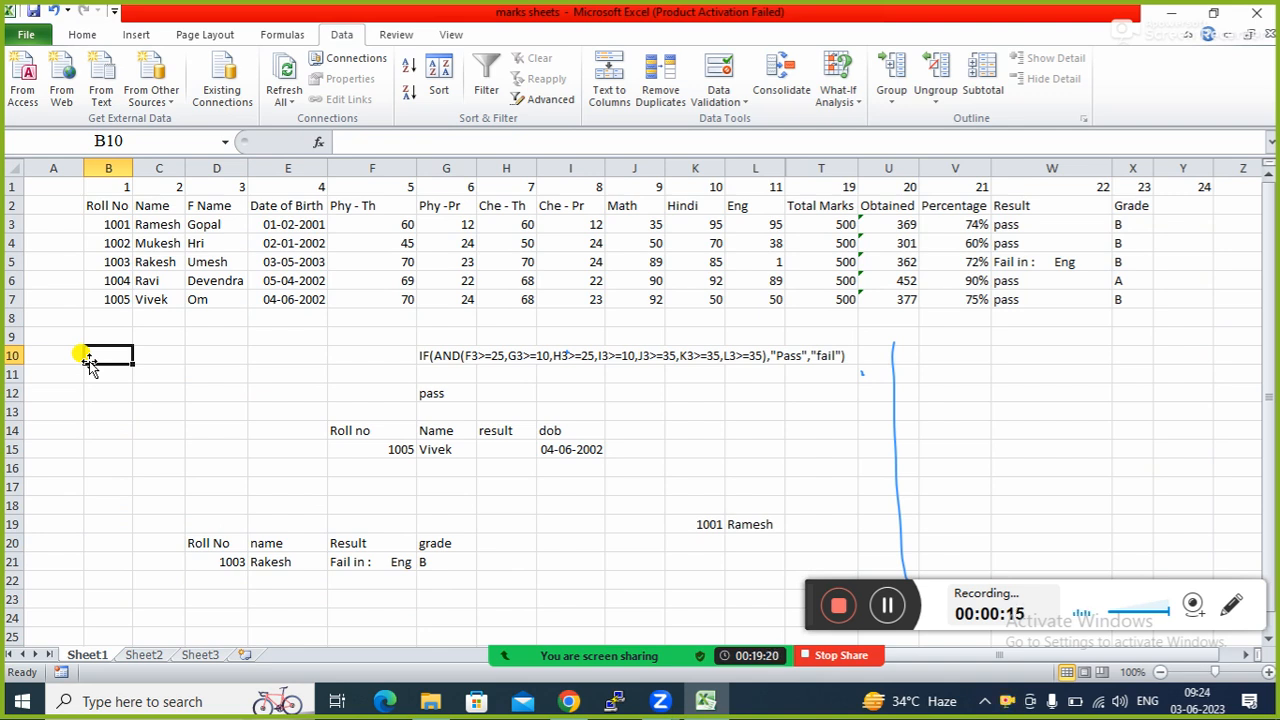
Review the Roll No, Name, F Name and Date of Birth columns of the student table on Sheet1
click(113, 210)
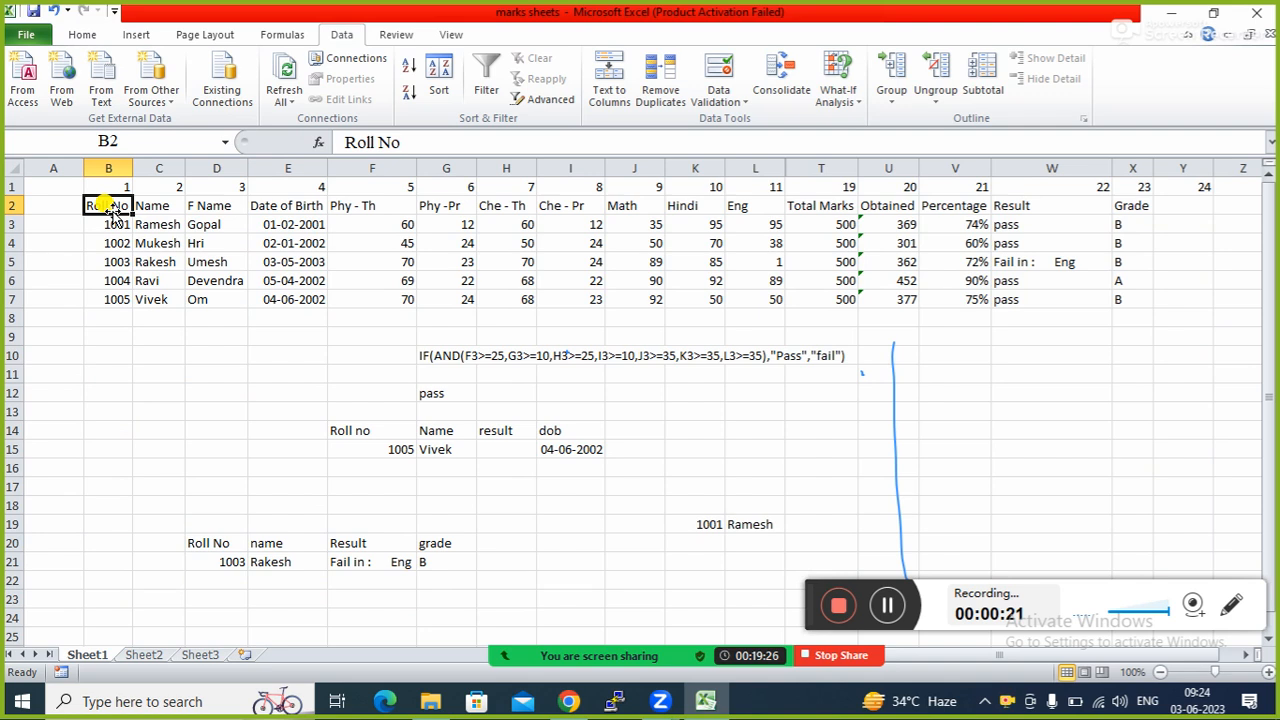
key(Right)
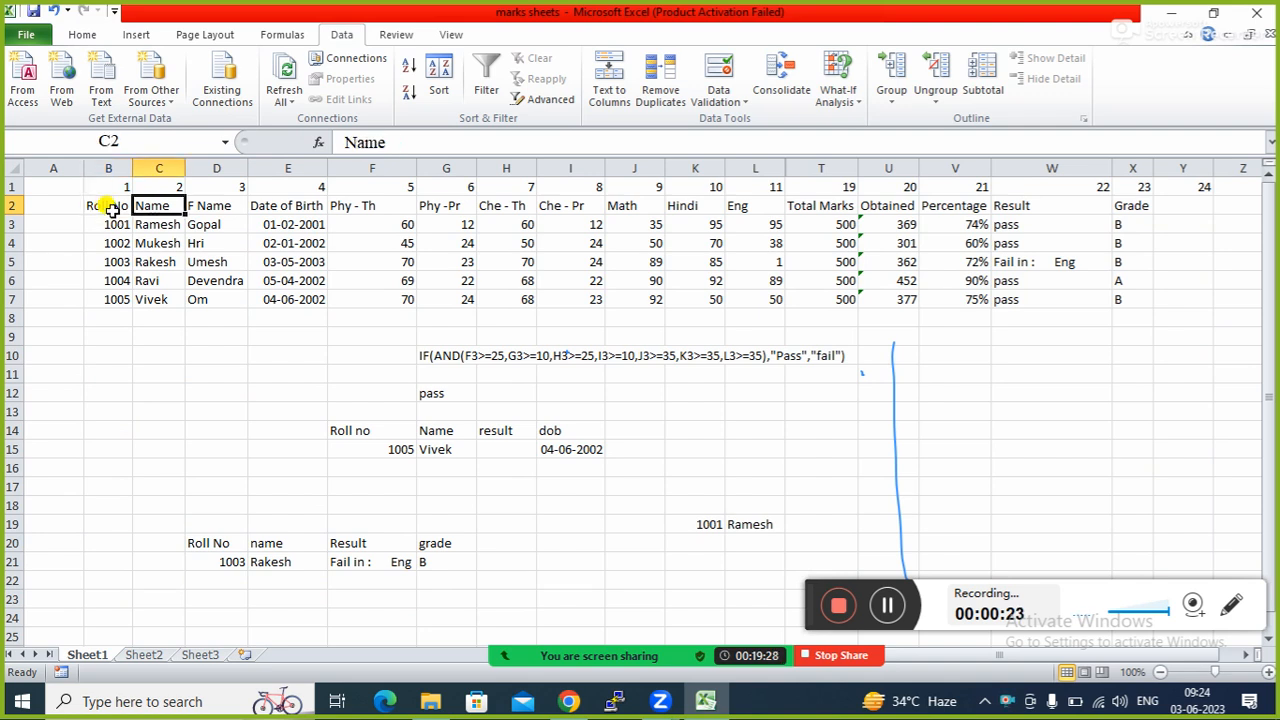
key(Right)
key(Right)
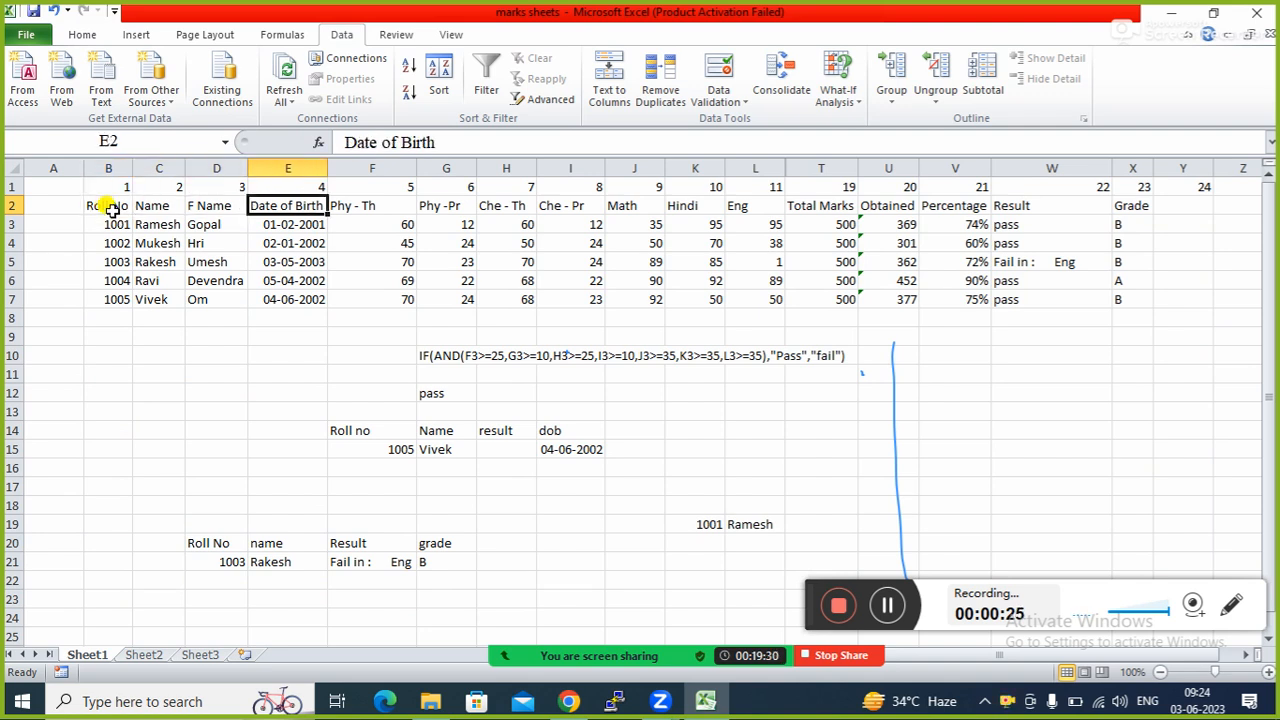
key(Down)
key(Down)
key(Down)
key(Down)
key(Down)
key(Up)
key(Up)
key(Up)
key(Up)
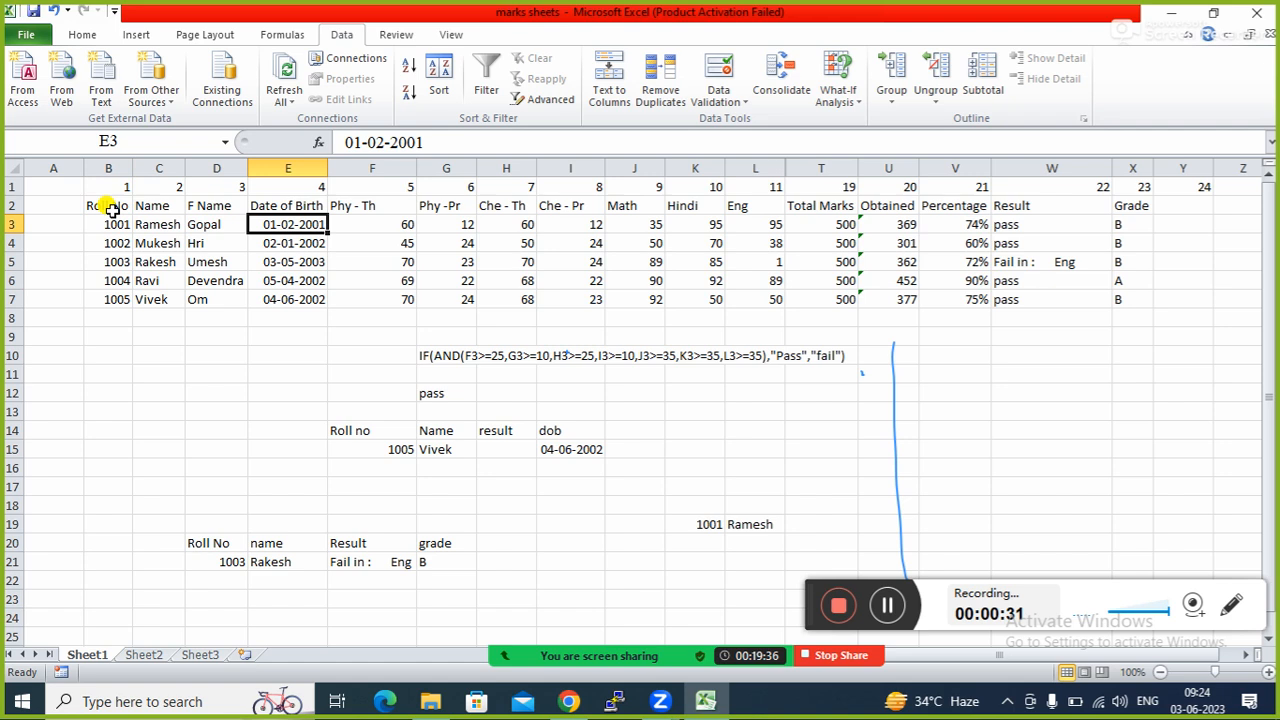
key(Up)
Review the subject mark headings from Phy - Th through Eng in row 2
key(Right)
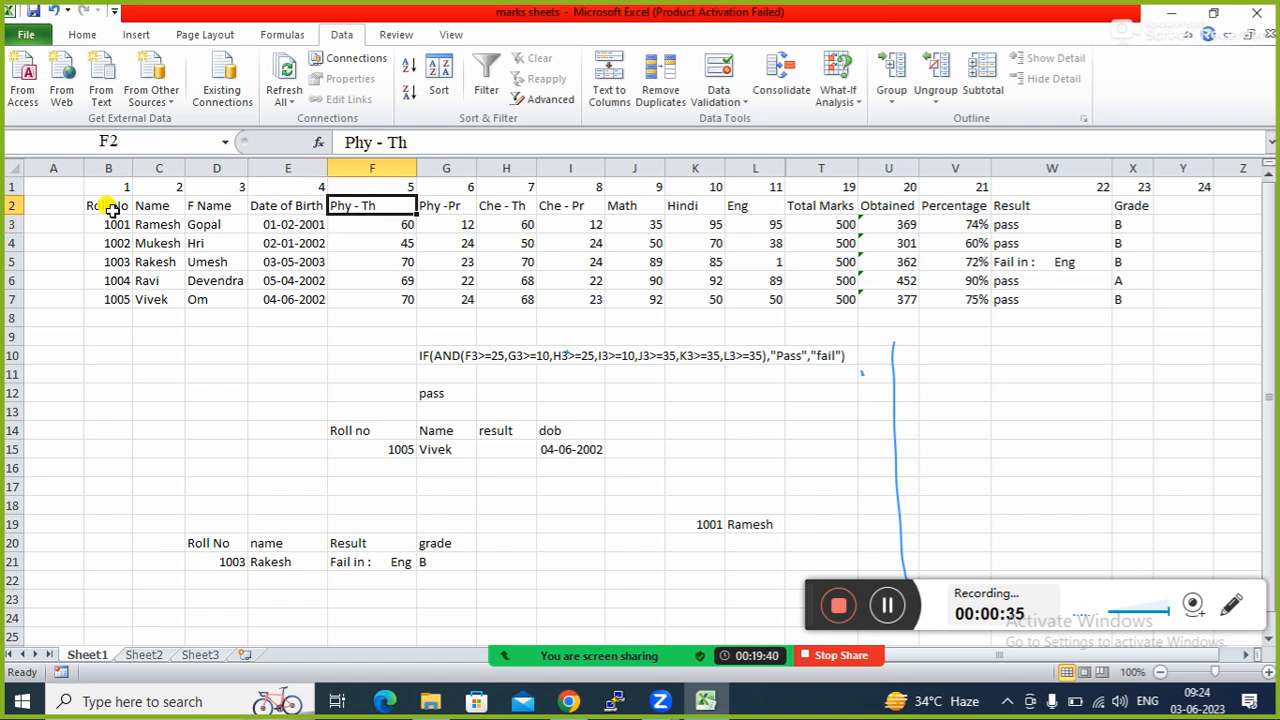
key(Right)
key(Right)
key(Right)
key(Right)
key(Right)
key(Right)
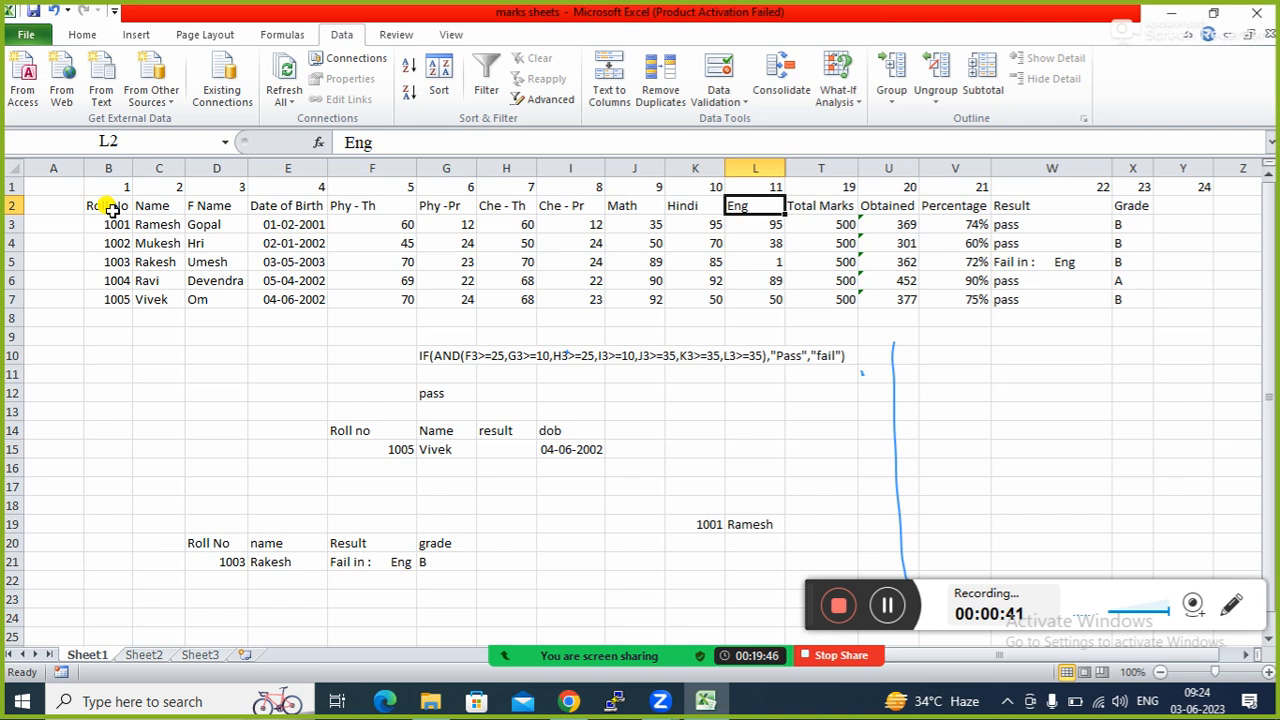
Review the Total Marks, Obtained, Percentage, Result and Grade headings in row 2
key(Right)
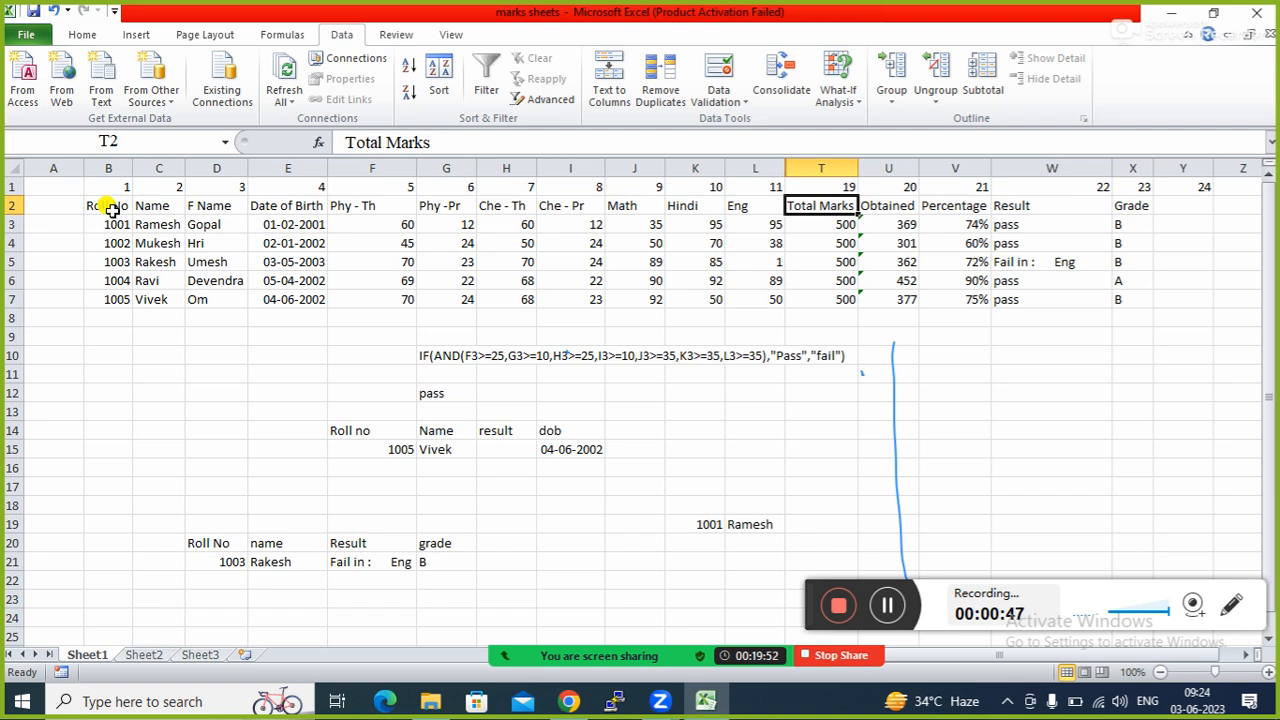
key(Right)
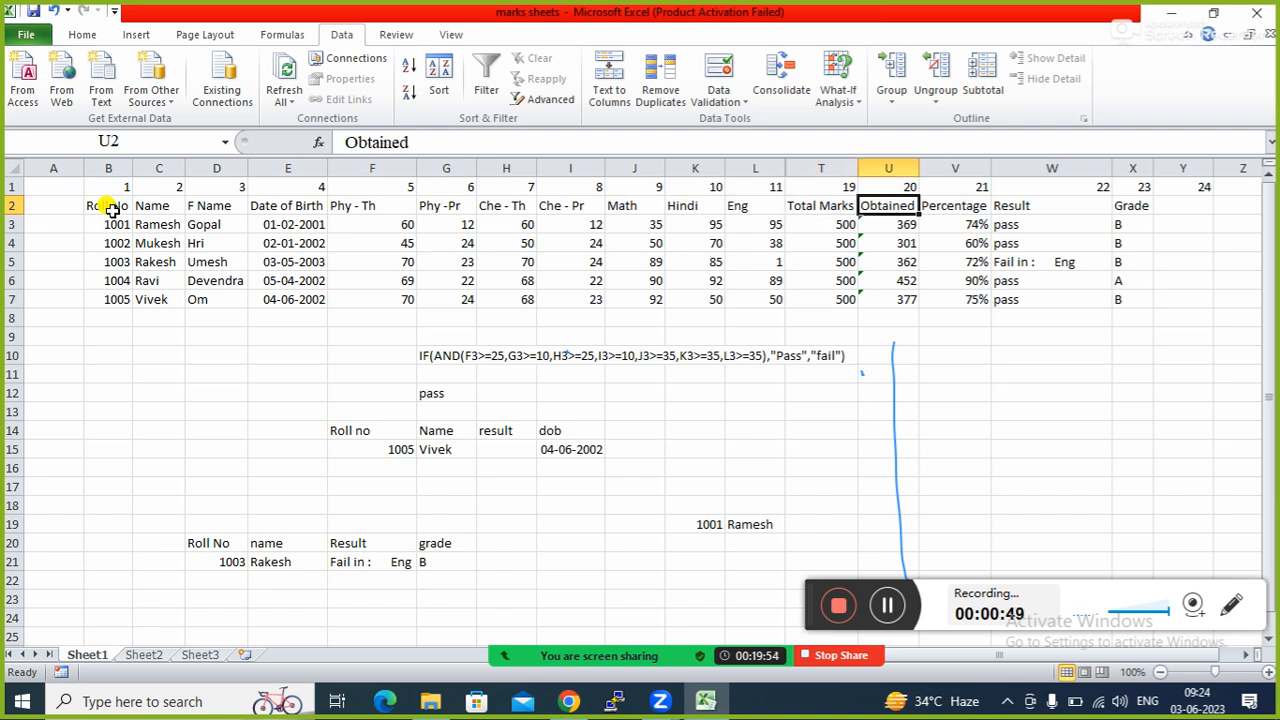
key(Down)
key(Up)
key(Right)
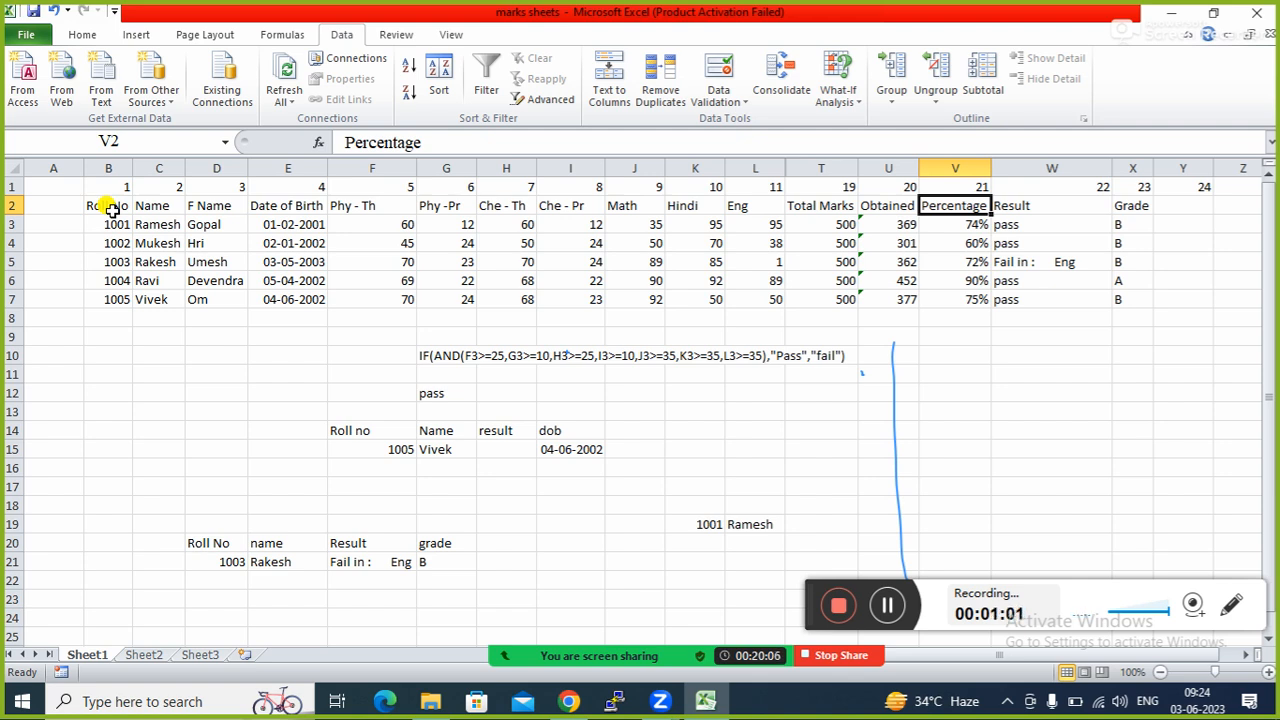
key(Right)
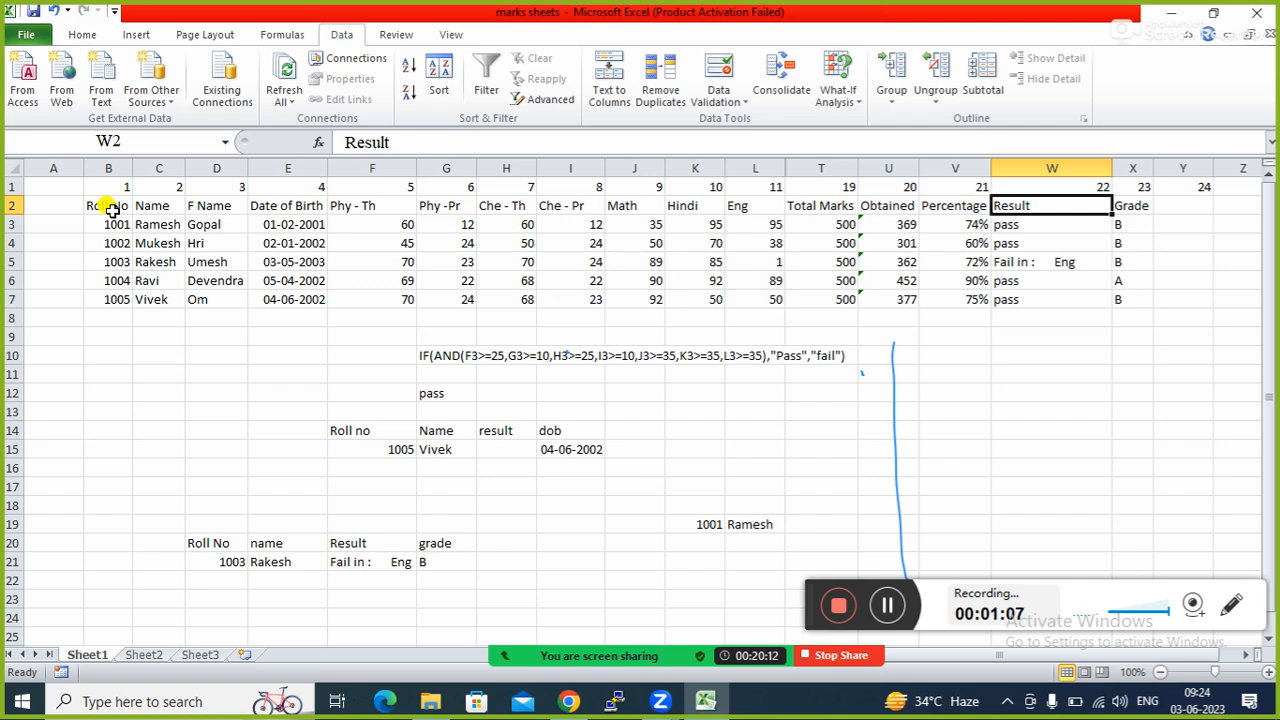
key(Right)
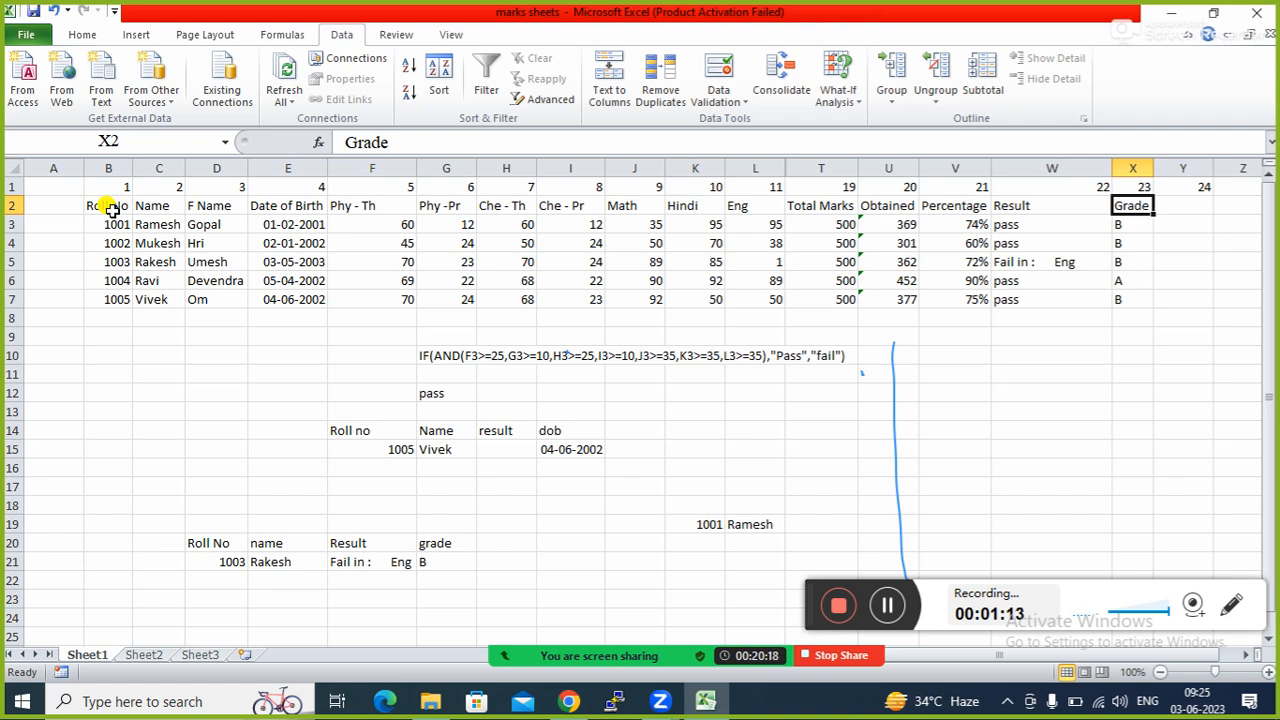
Return to the Roll No column and examine the students' roll number entries
key(Left)
key(Left)
key(Left)
key(Left)
key(Left)
key(Left)
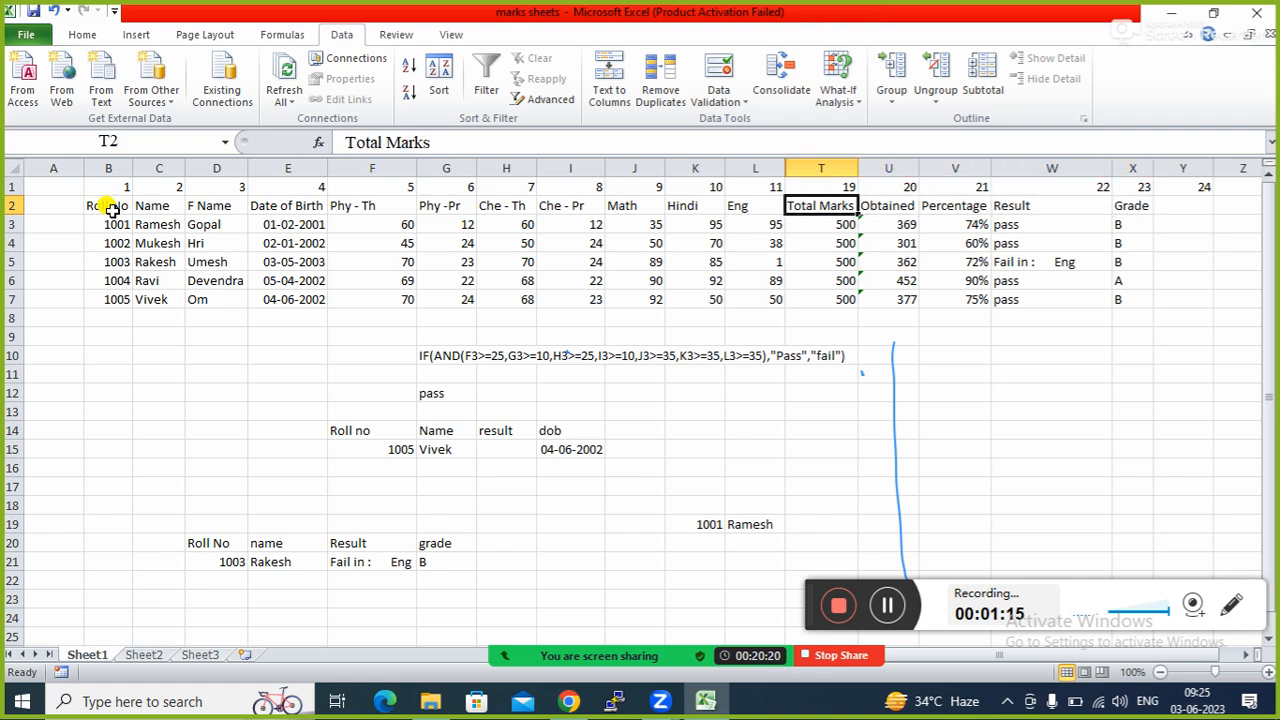
key(Left)
key(Left)
key(Left)
key(Left)
key(Left)
key(Left)
key(Left)
key(Left)
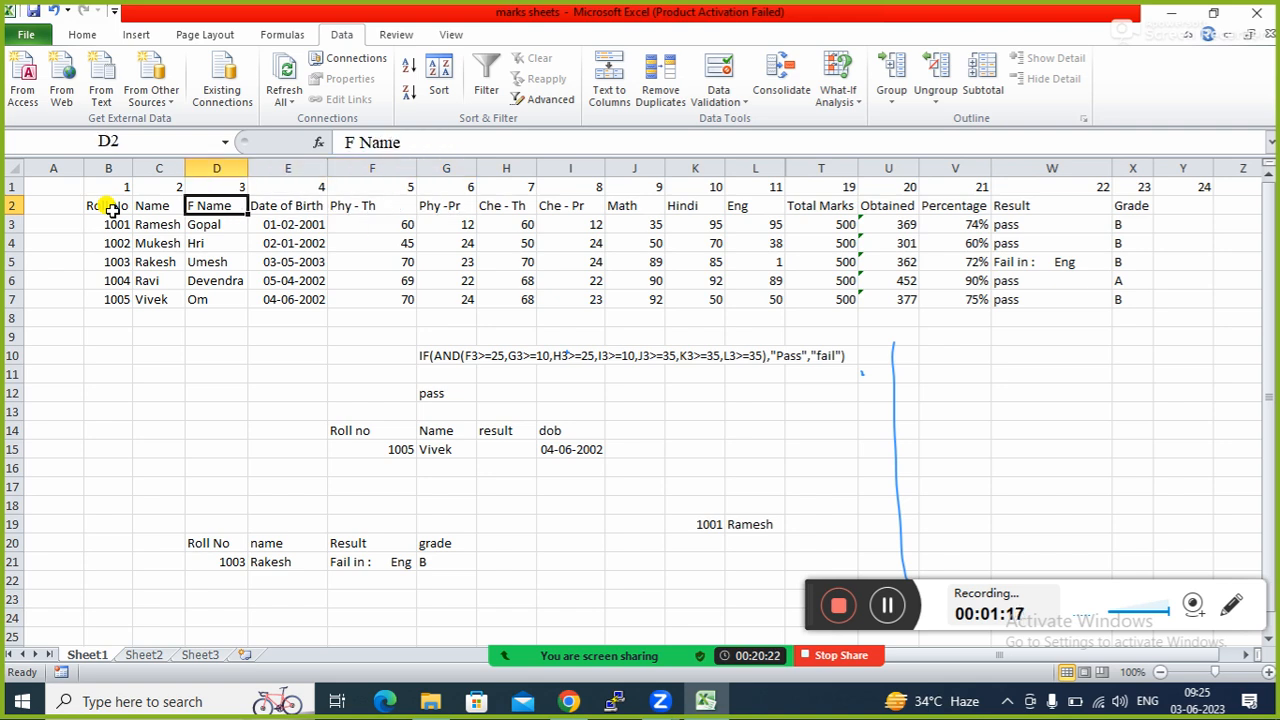
key(Left)
key(Down)
key(Down)
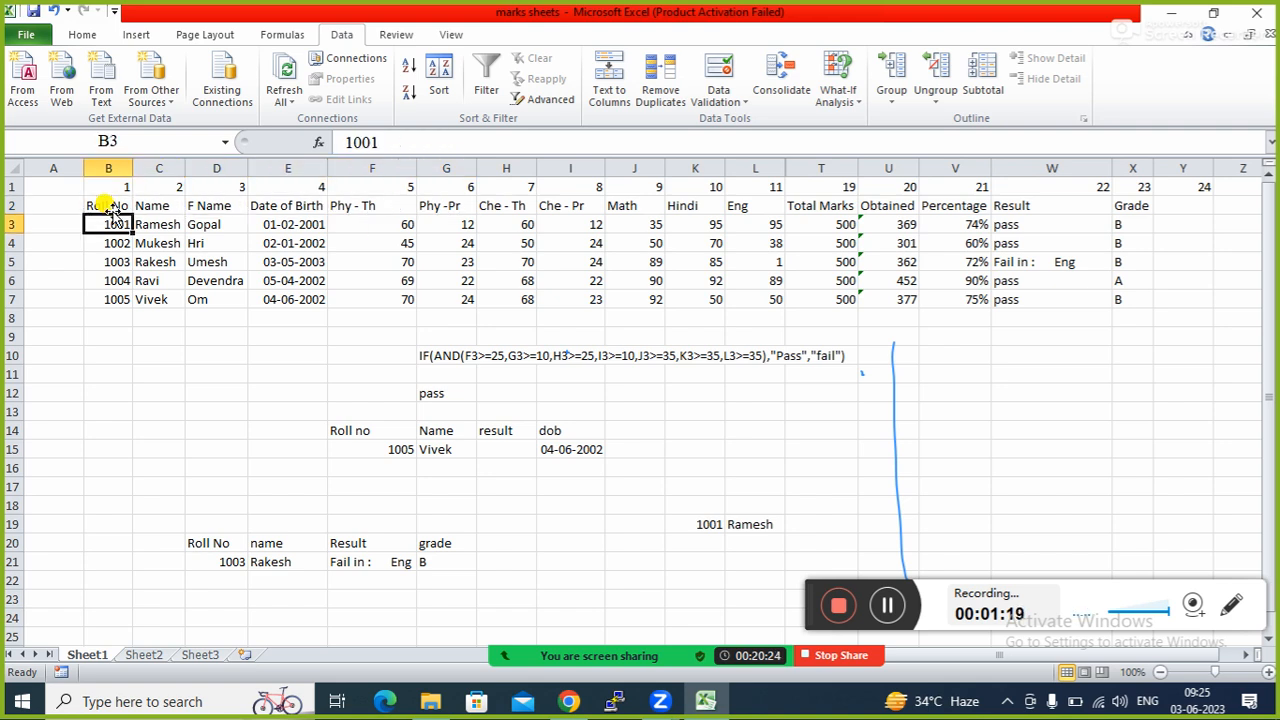
key(Down)
key(Up)
key(Up)
key(Down)
key(Down)
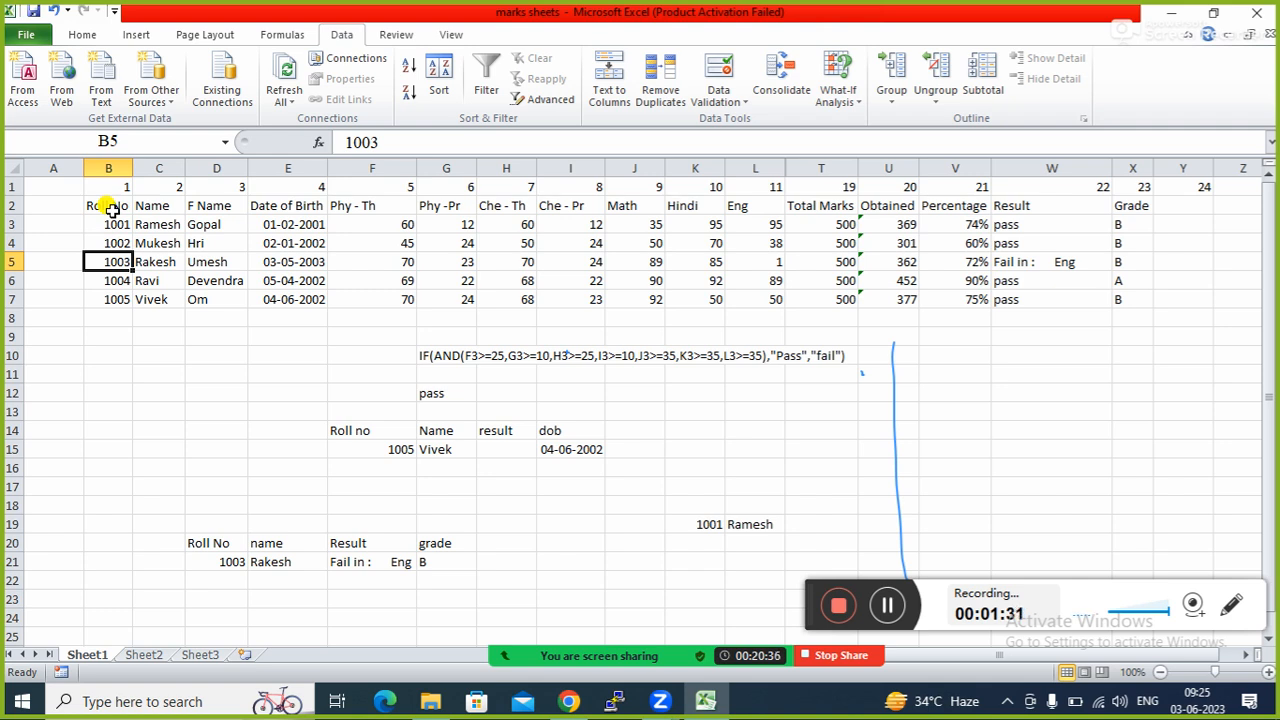
Open Sheet2 and examine the 10th class marksheet in the print preview, returning to the sheet
click(98, 524)
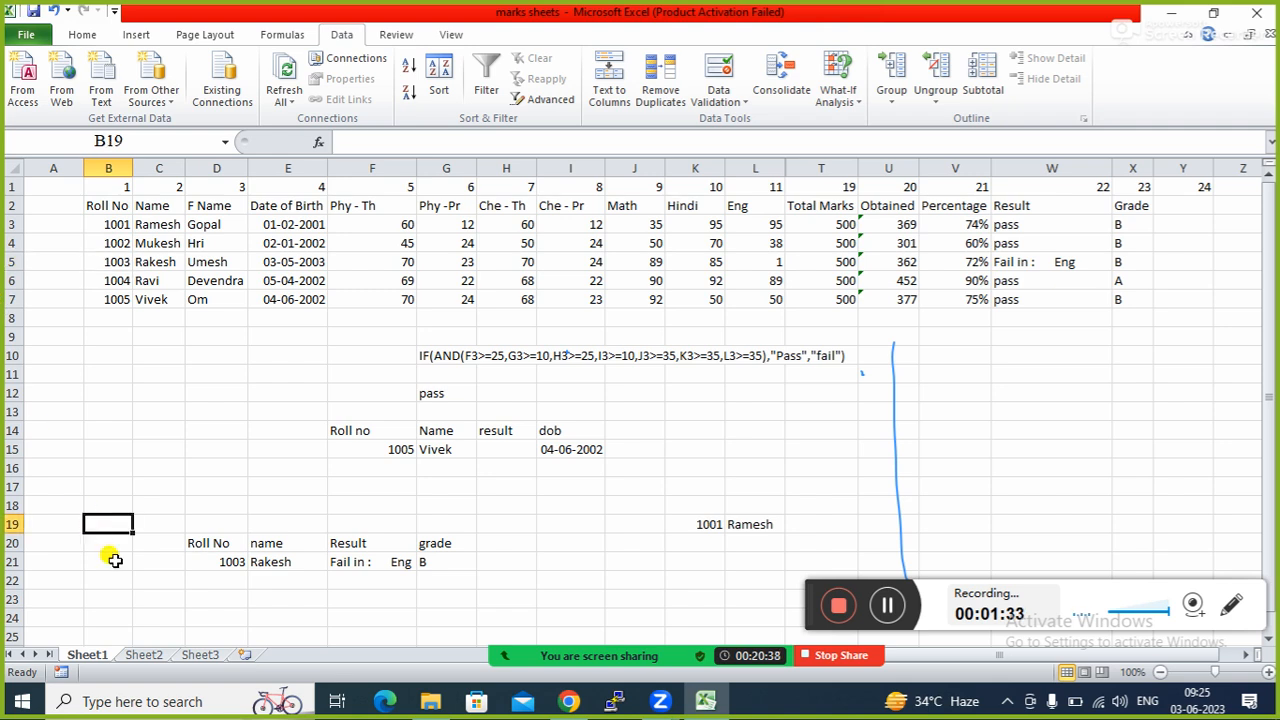
click(143, 655)
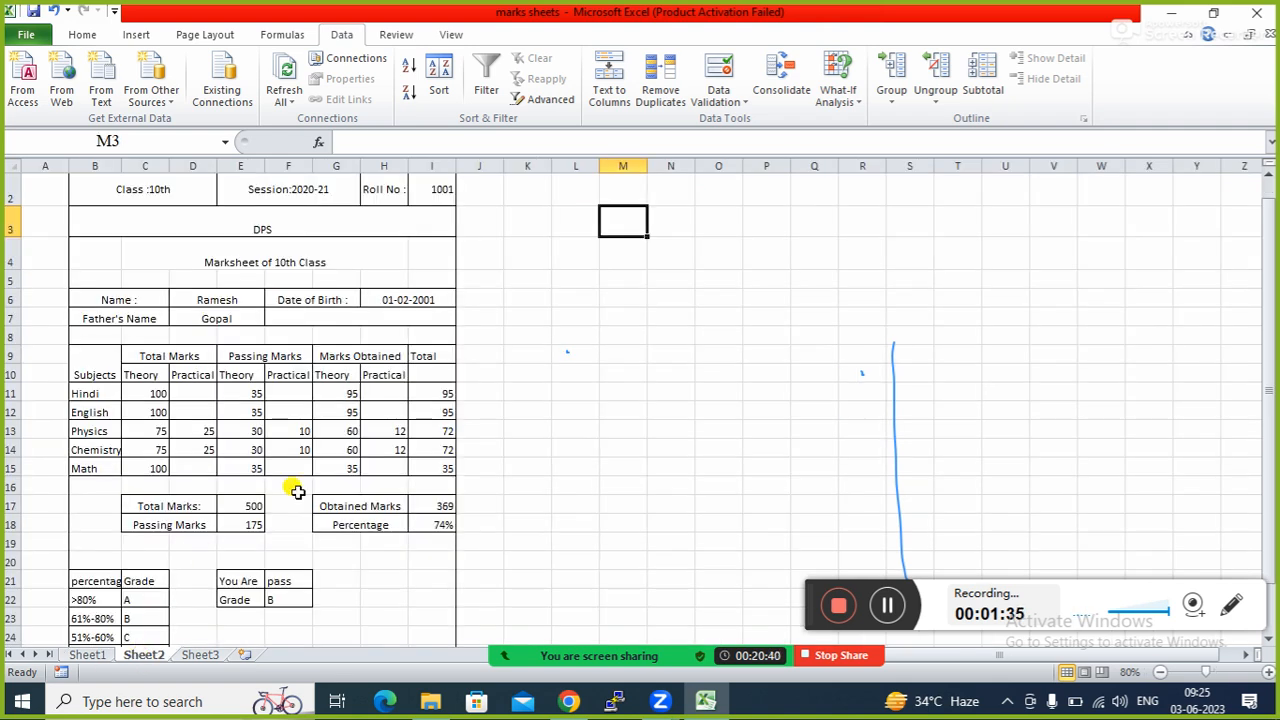
click(525, 446)
click(590, 331)
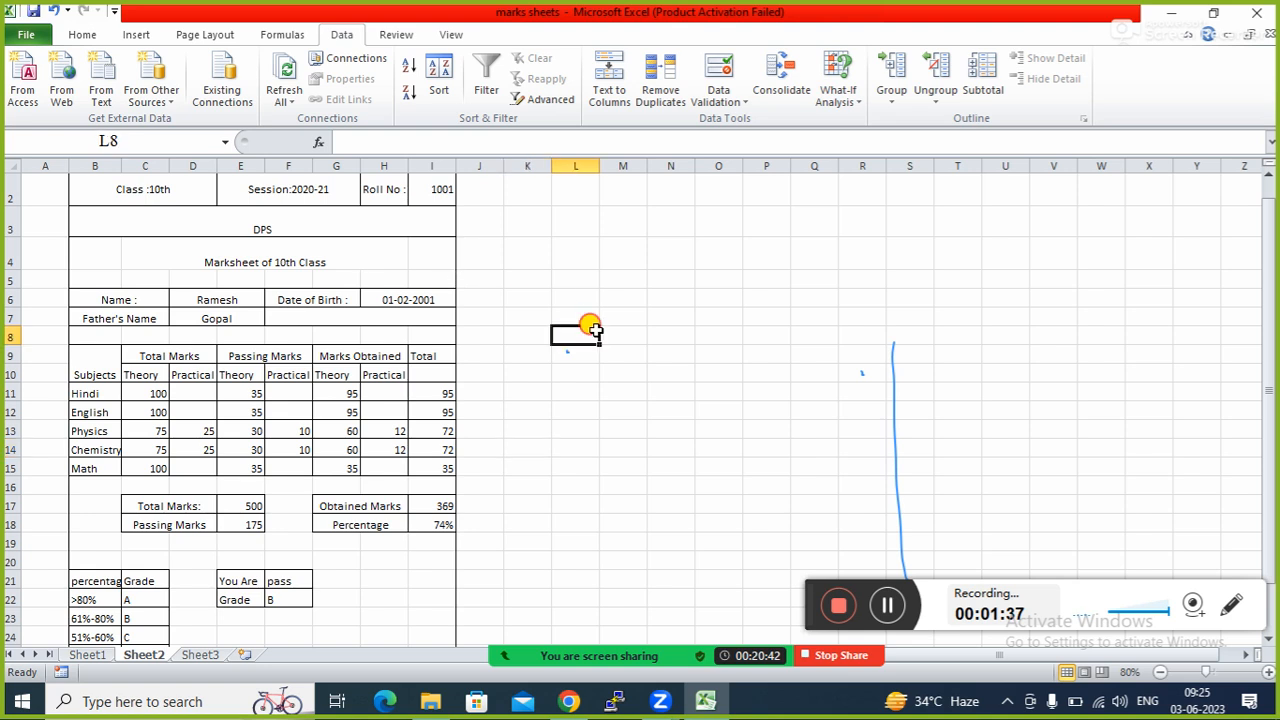
key(ctrl+p)
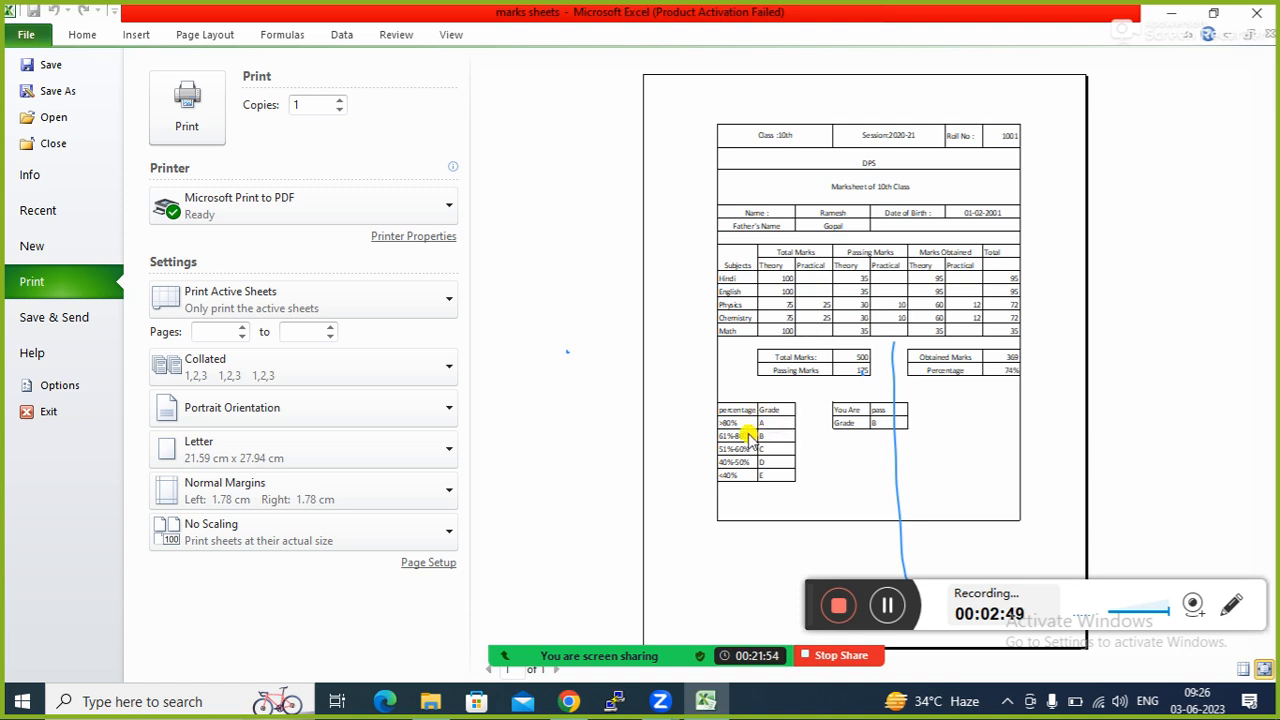
key(Escape)
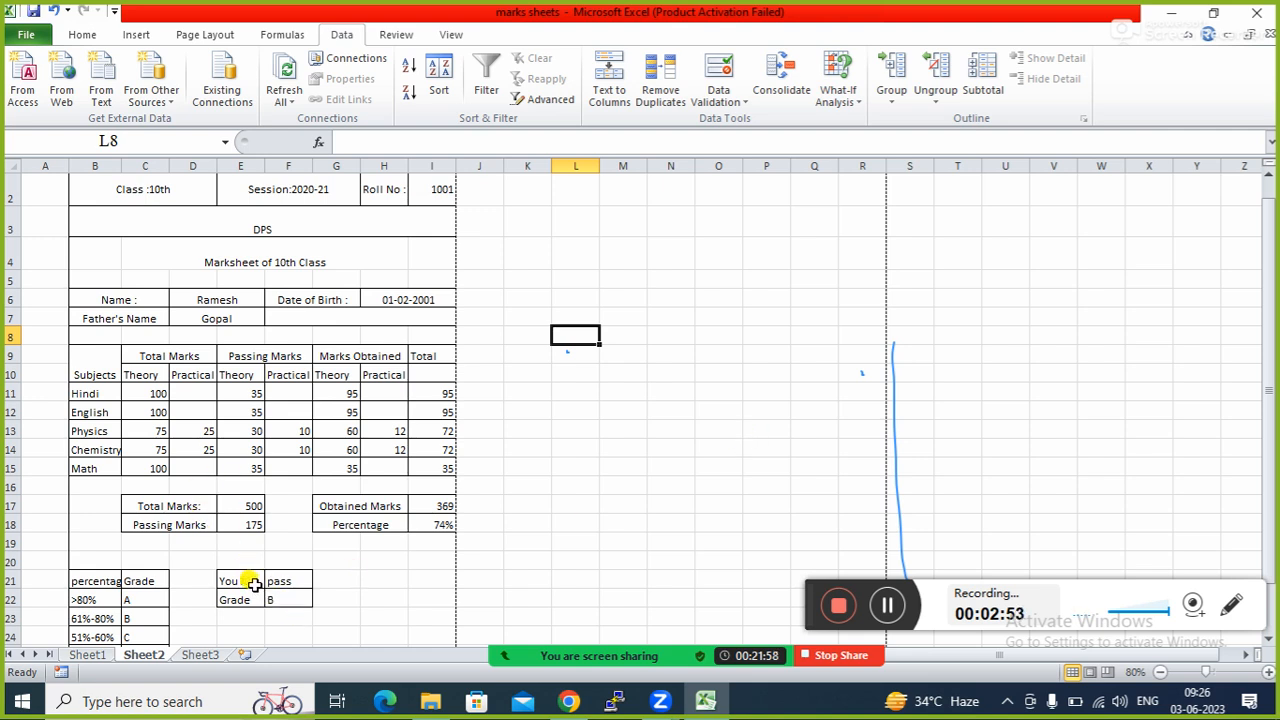
Examine the area below the marksheet on Sheet2, past the page break under row 37
click(370, 598)
key(Down)
key(Down)
key(Down)
key(Down)
key(Down)
key(Down)
key(Down)
key(Down)
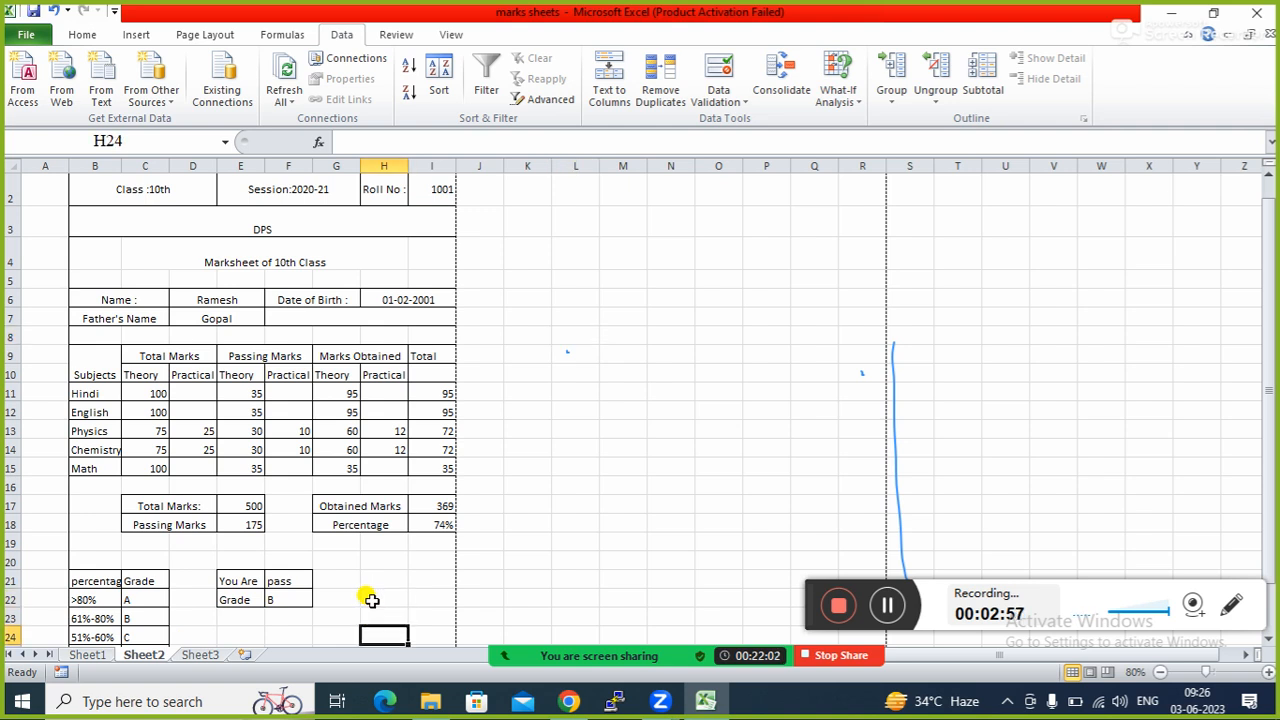
key(Down)
key(Down)
key(Down)
key(Down)
key(Down)
key(Down)
key(Down)
key(Down)
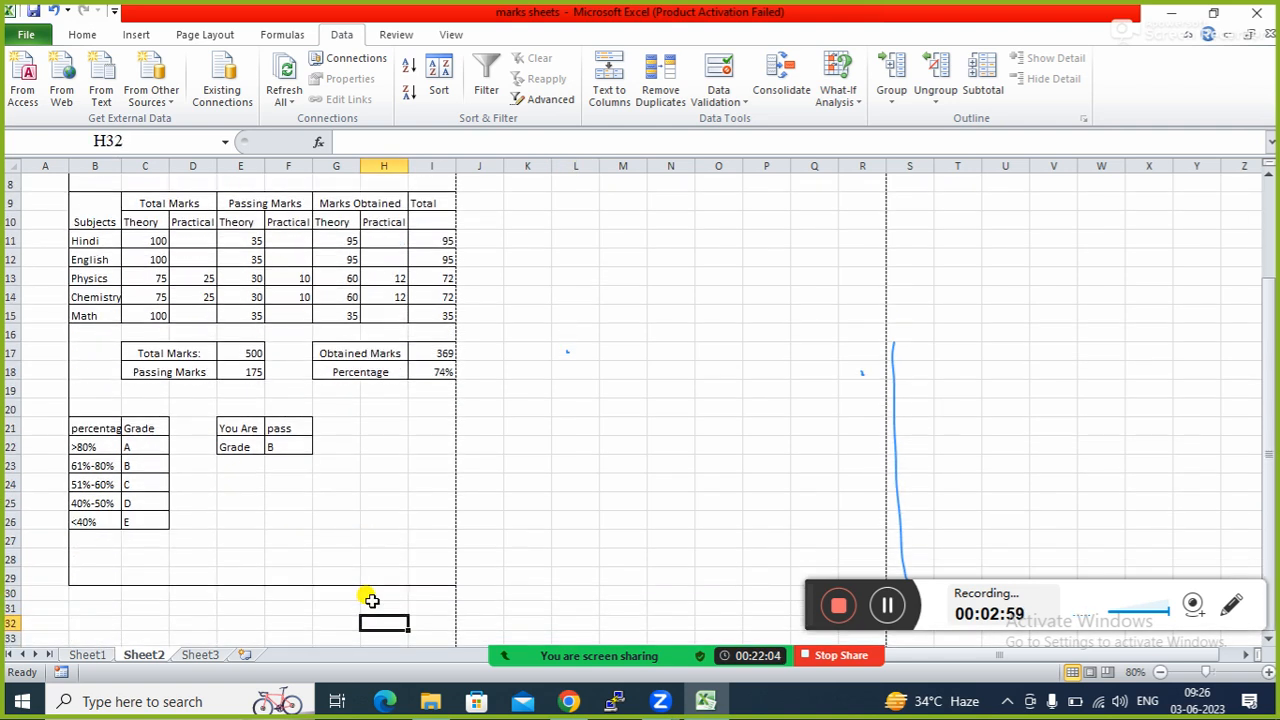
key(Down)
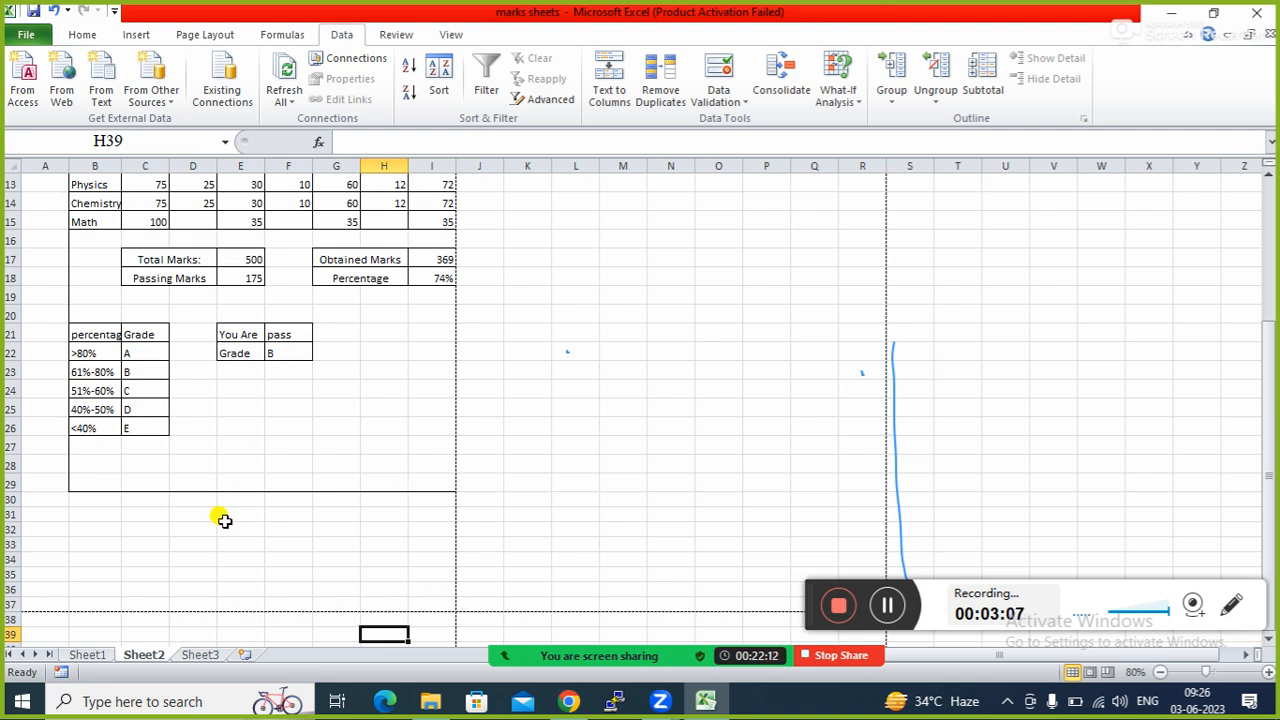
click(240, 632)
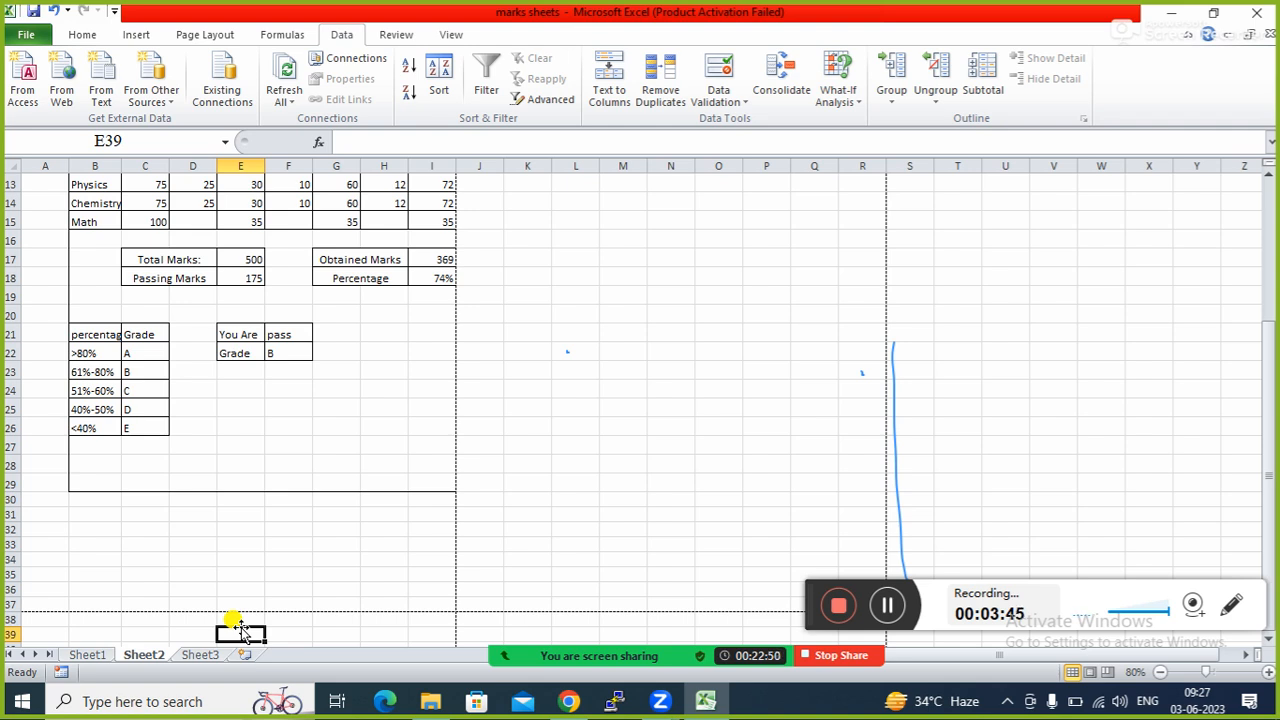
Copy the percentage and grade table in B21:C26
click(93, 334)
drag(98, 337, 135, 427)
click(135, 427)
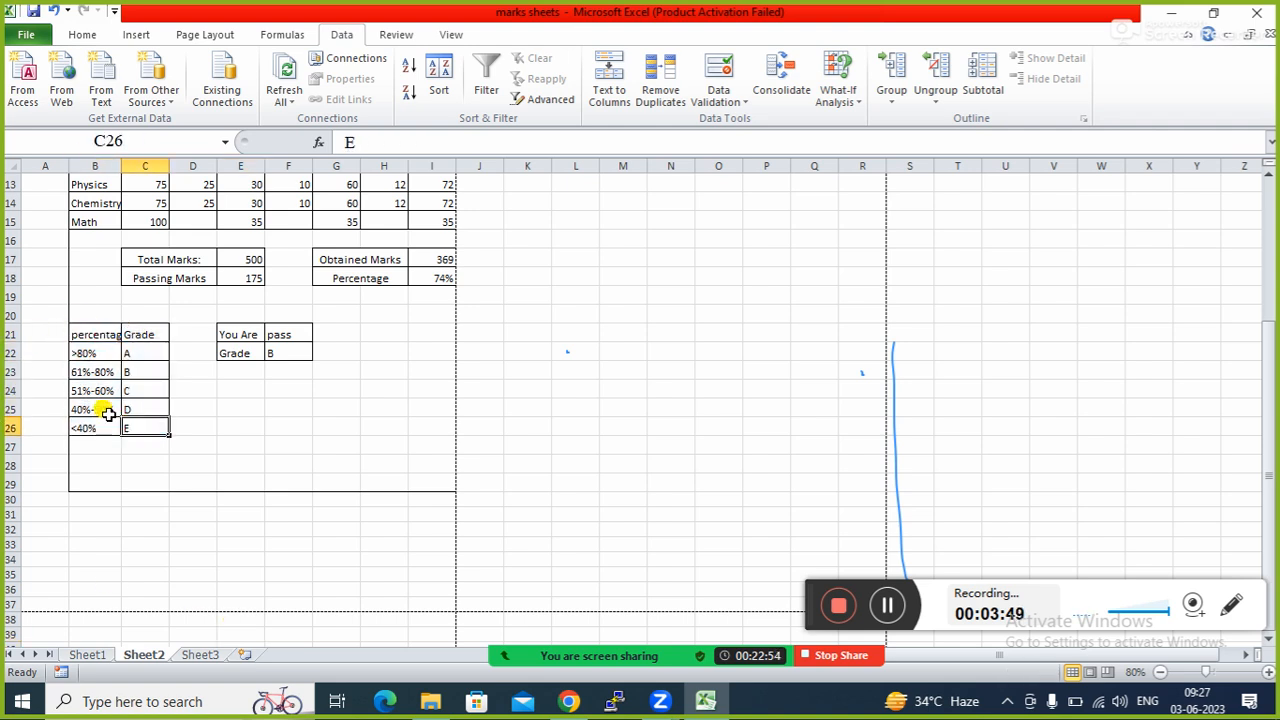
drag(86, 334, 138, 421)
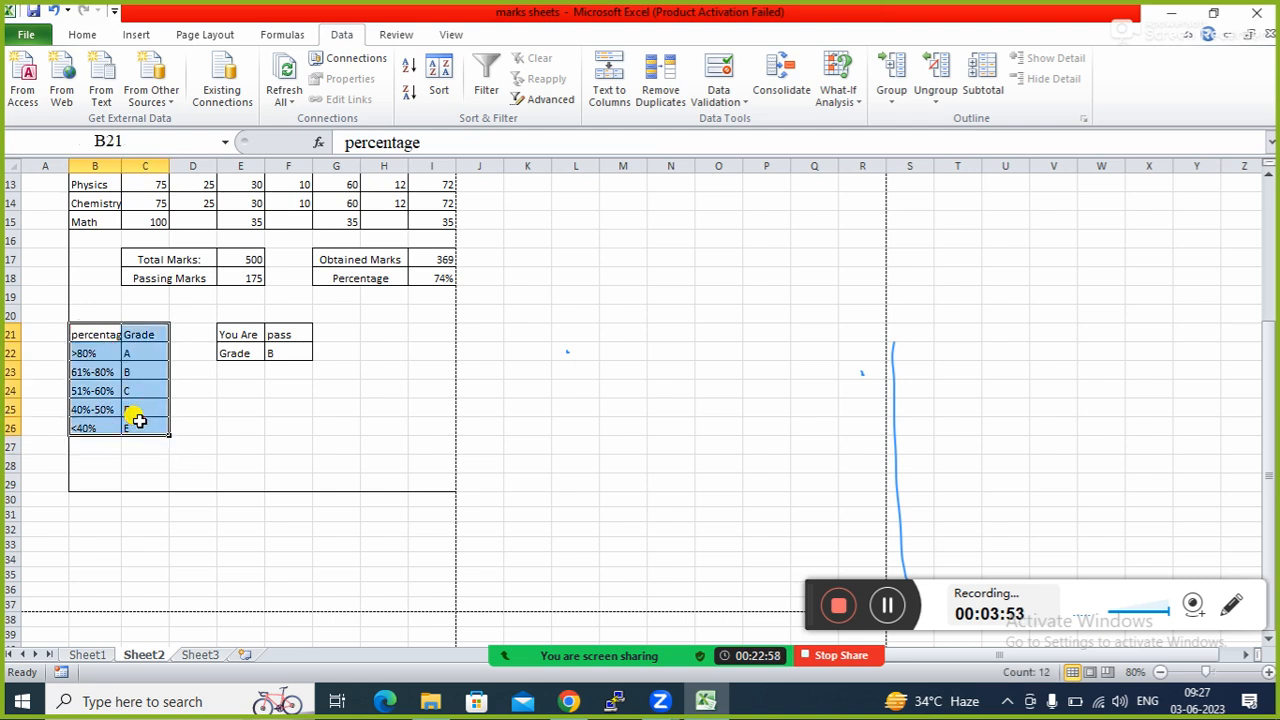
key(ctrl+c)
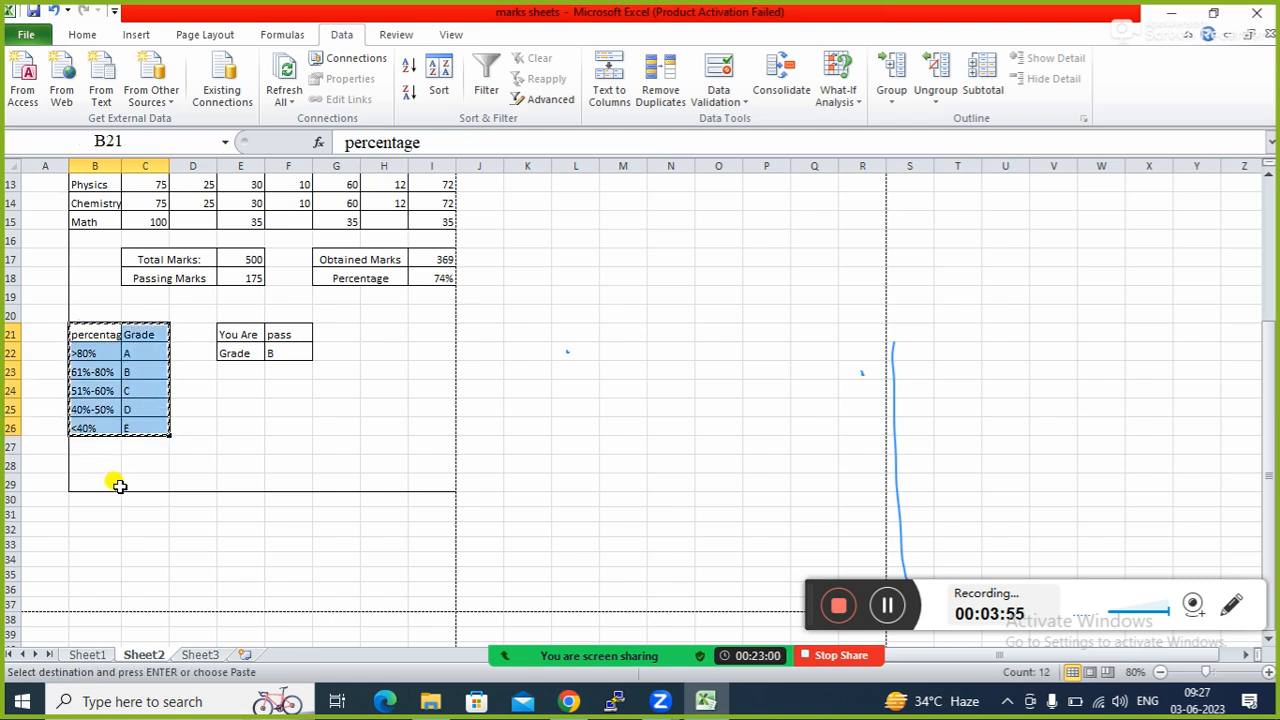
Paste the copied grade table at B41, below the page break, and end the copy mode
click(101, 630)
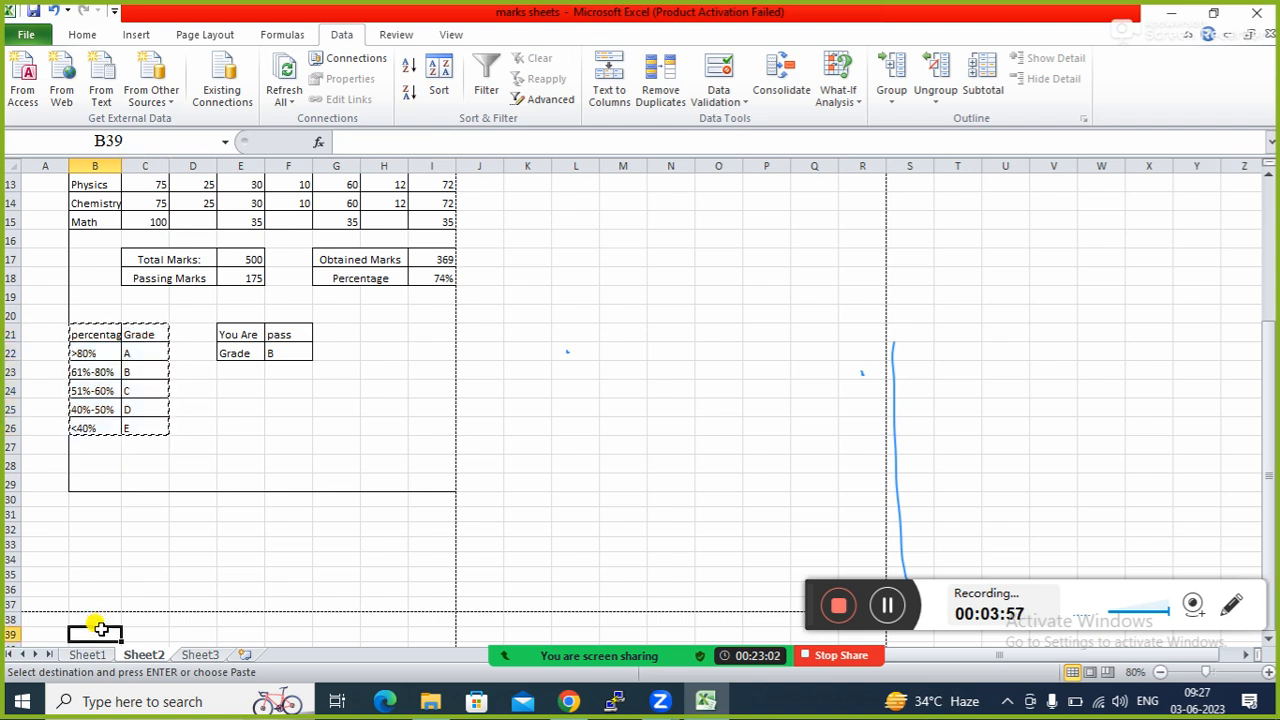
key(Down)
key(Down)
key(Down)
key(Down)
key(Up)
key(Up)
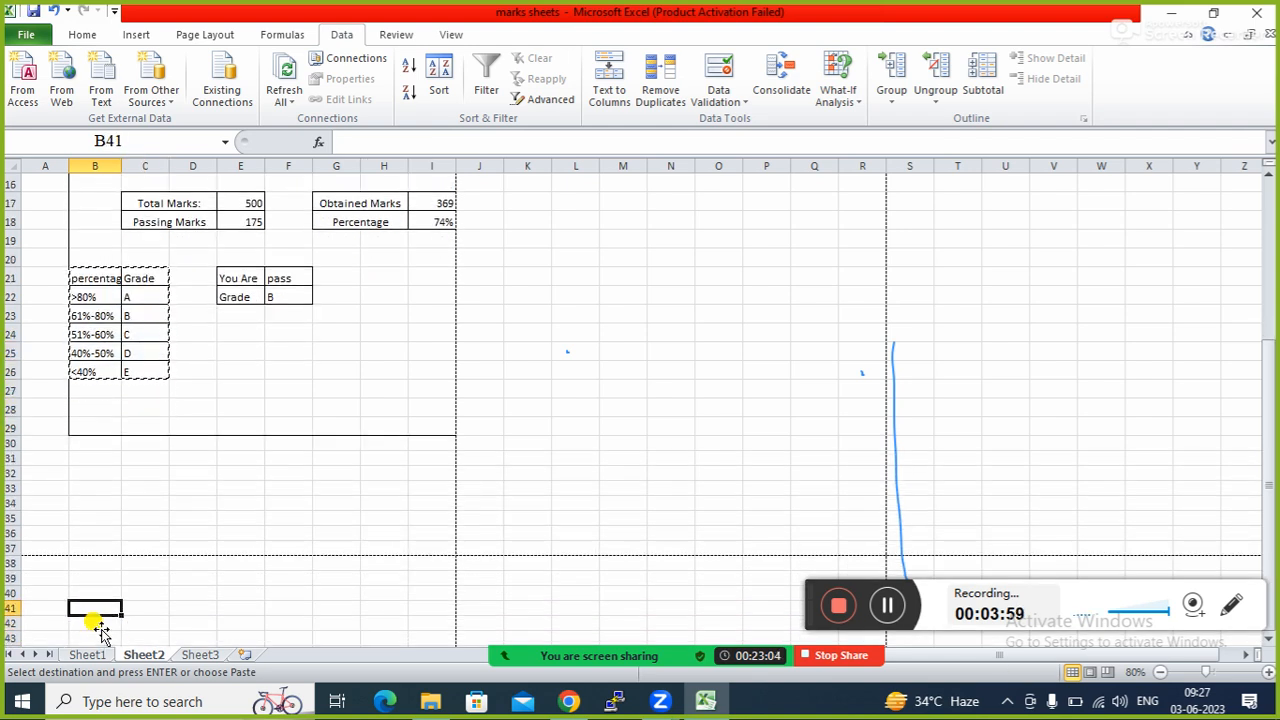
key(ctrl+v)
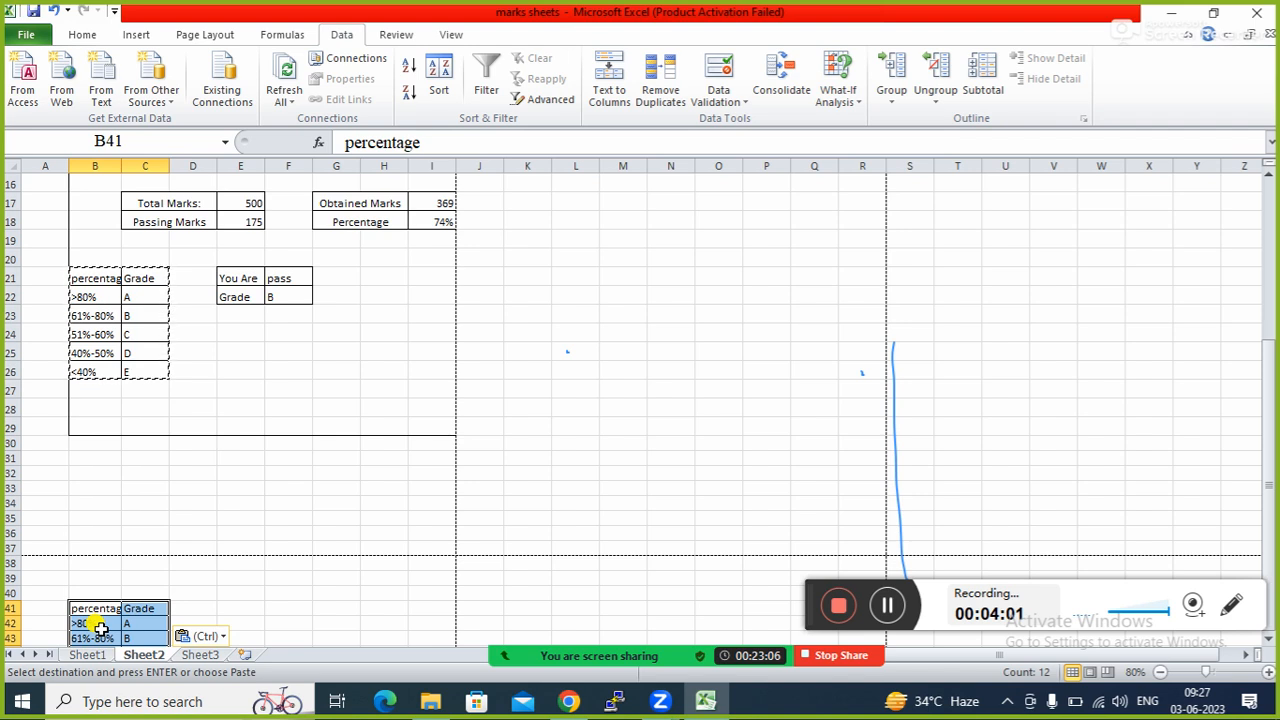
click(268, 618)
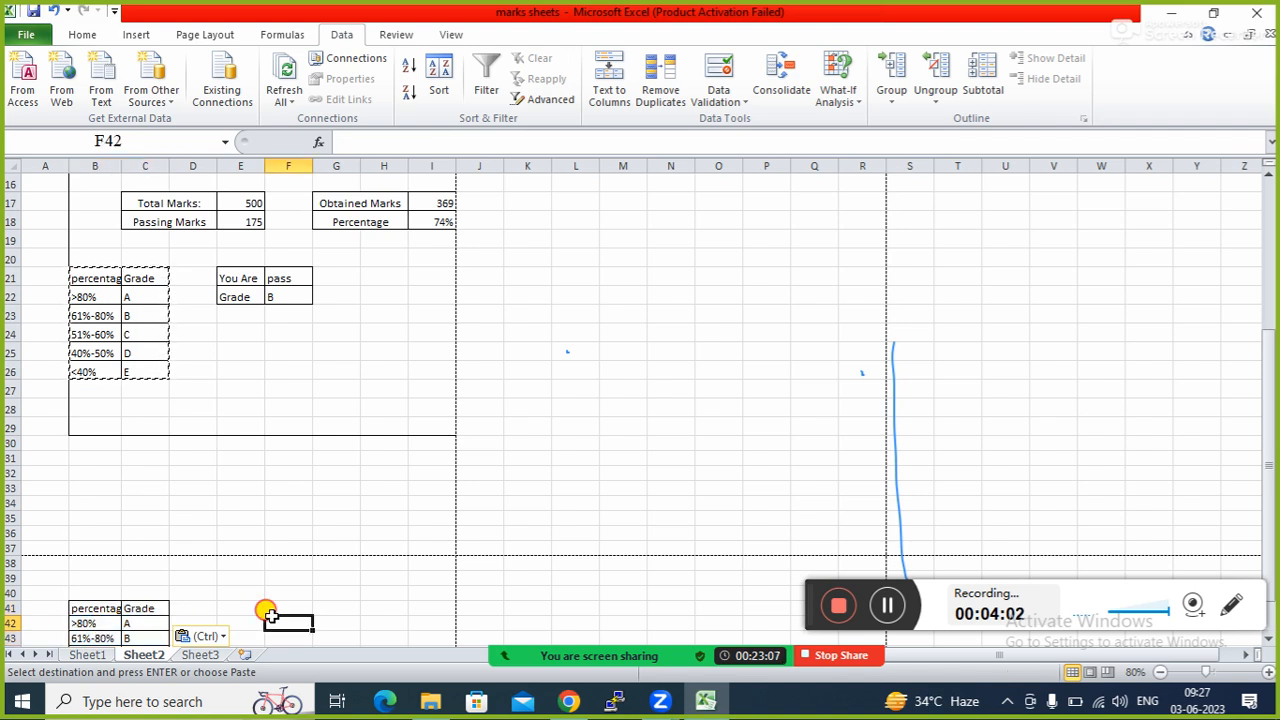
click(565, 470)
key(Escape)
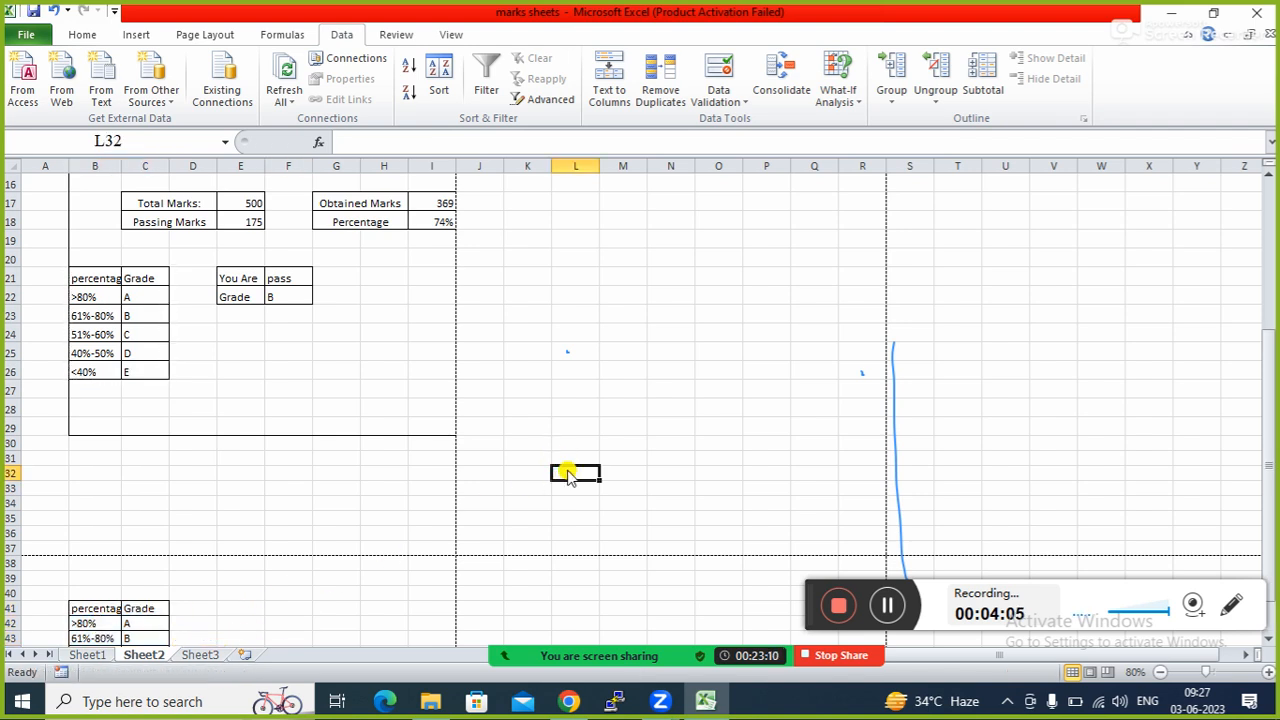
Review both pages of Sheet2 in the print preview and the choices for what to print, returning to the sheet
key(ctrl+p)
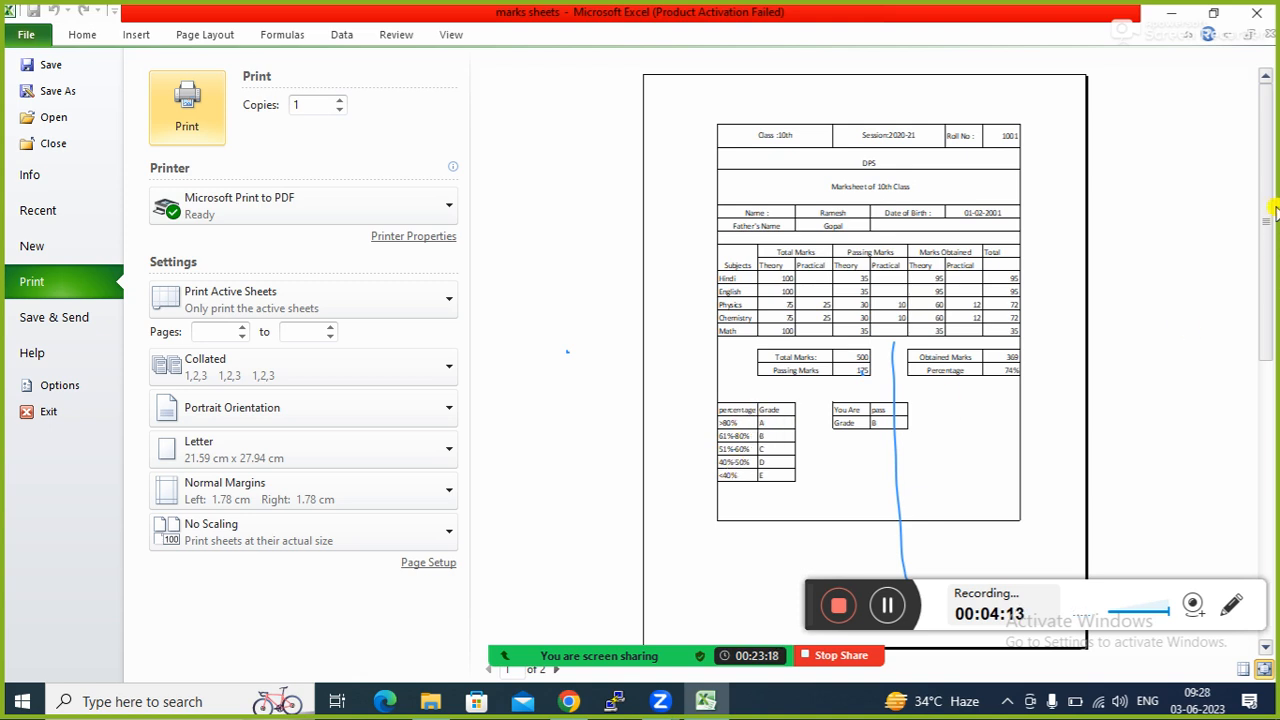
drag(1267, 204, 1270, 354)
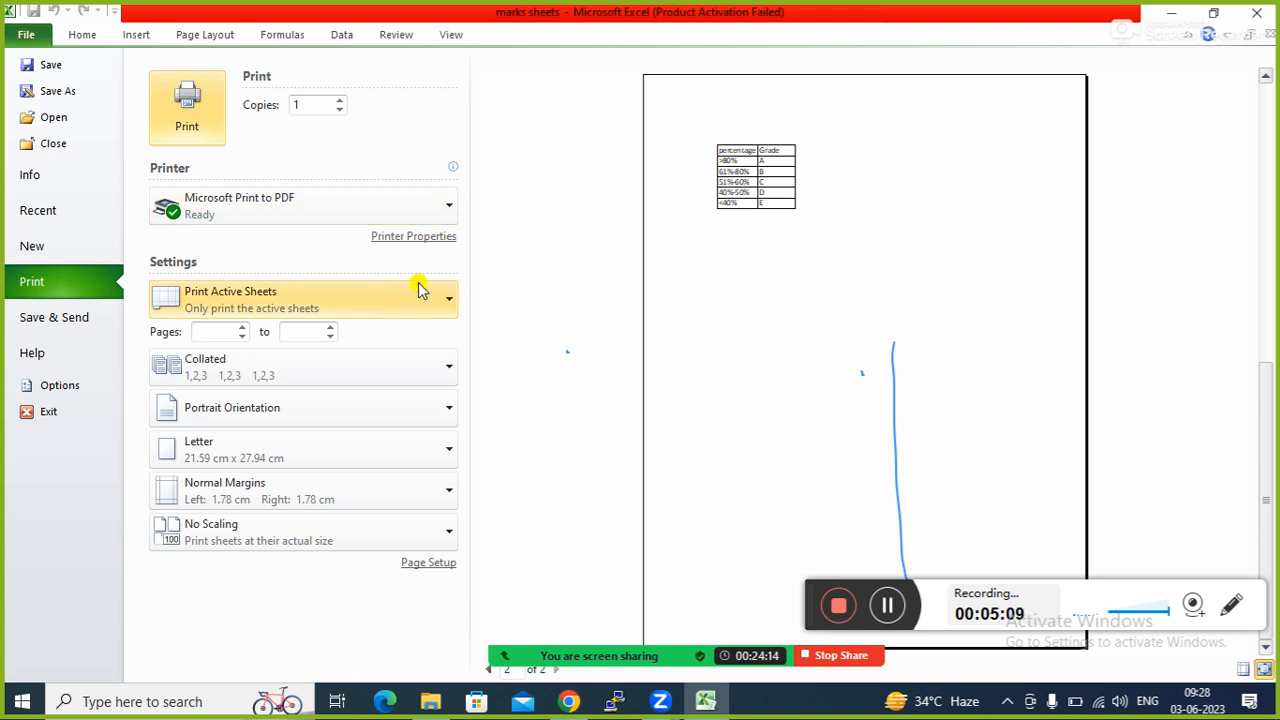
click(452, 310)
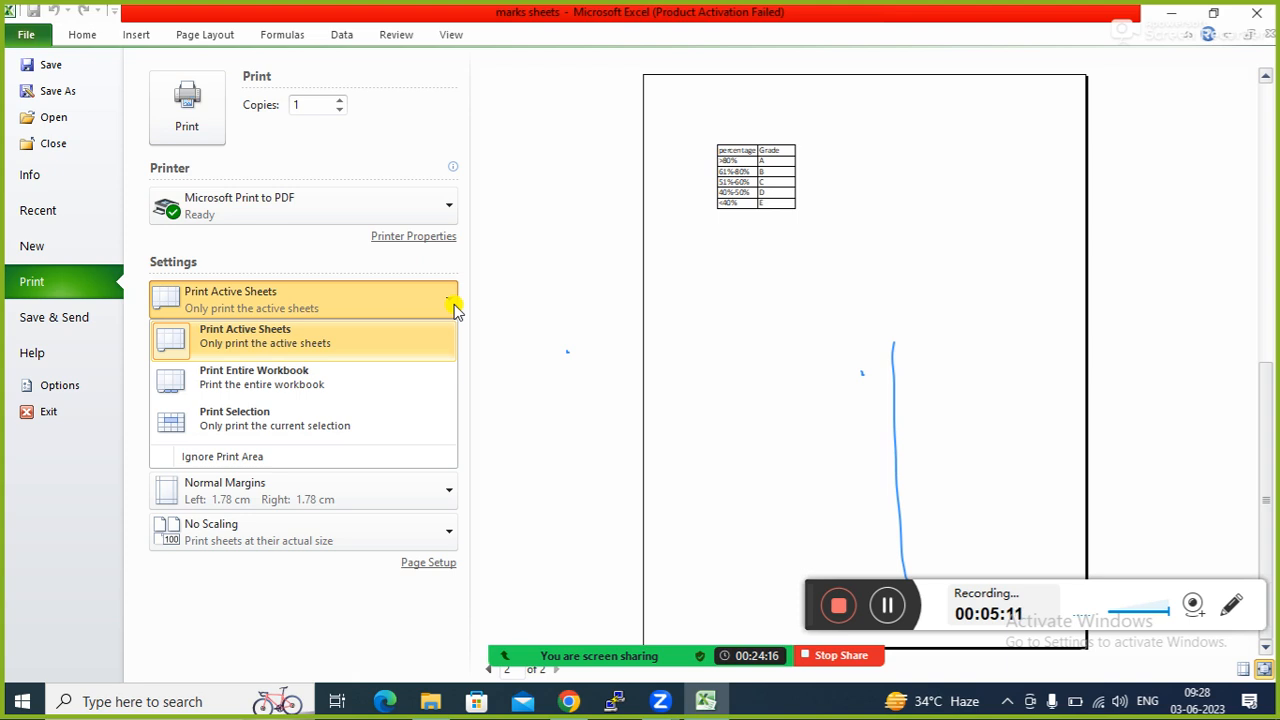
click(453, 310)
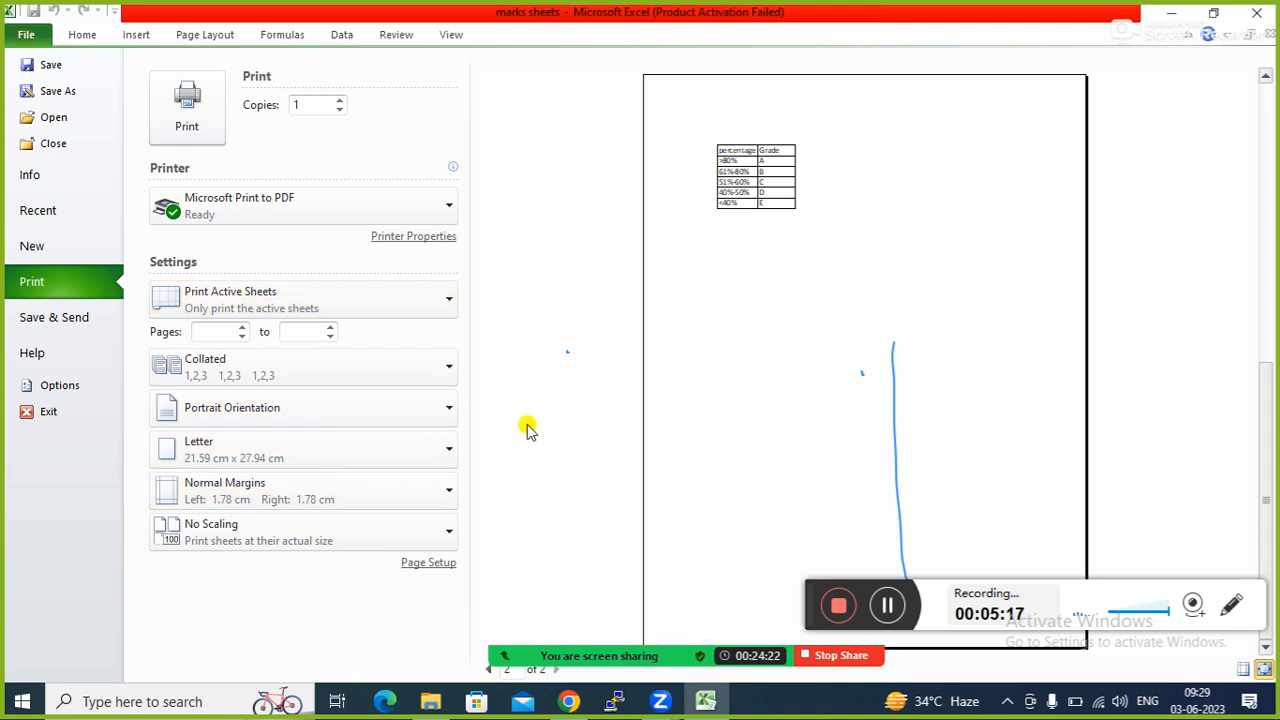
key(Escape)
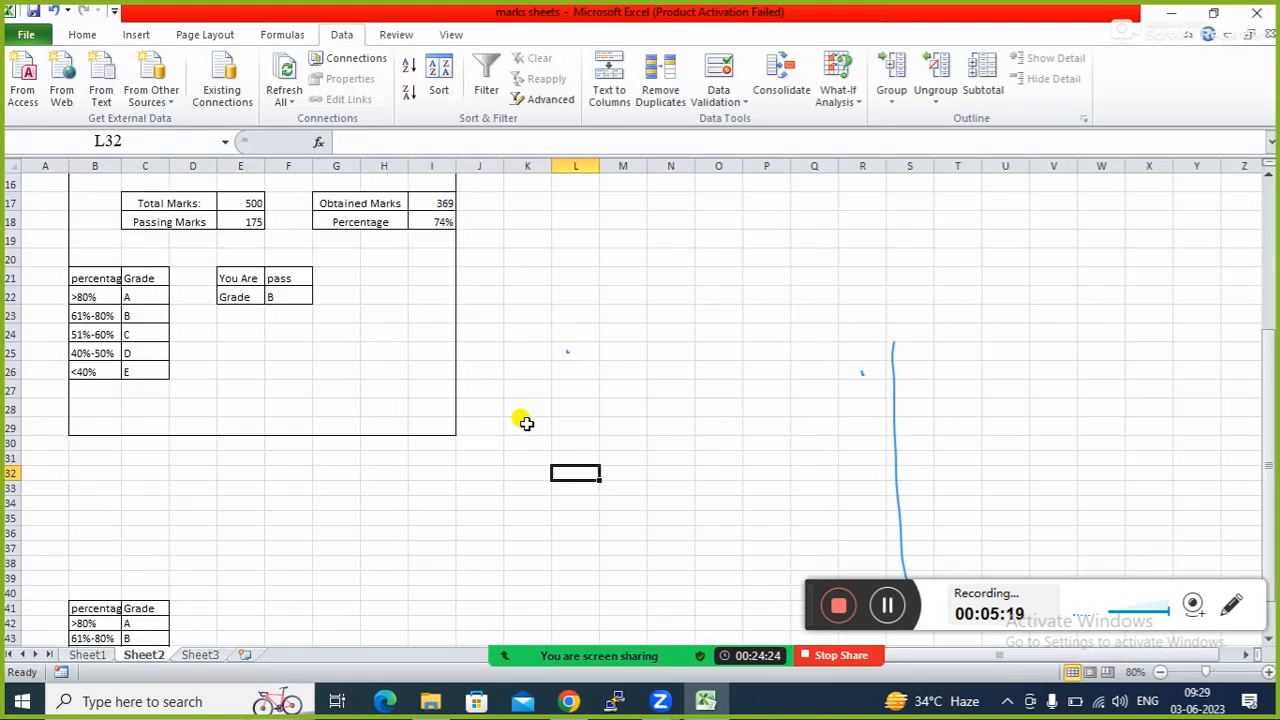
Launch Microsoft Word, dismiss the activation wizard, and enter the letter "A" in the blank document
key(super+r)
text(excel)
key(Down)
key(Return)
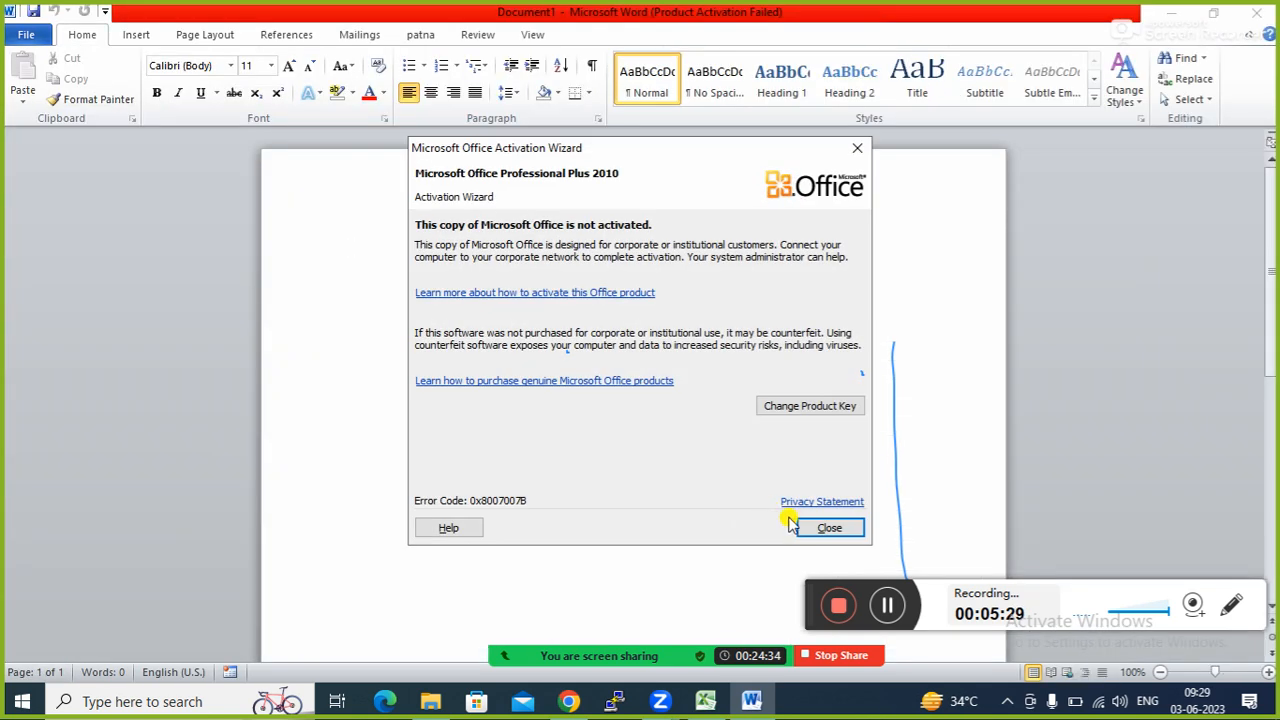
click(800, 524)
text(A)
key(Return)
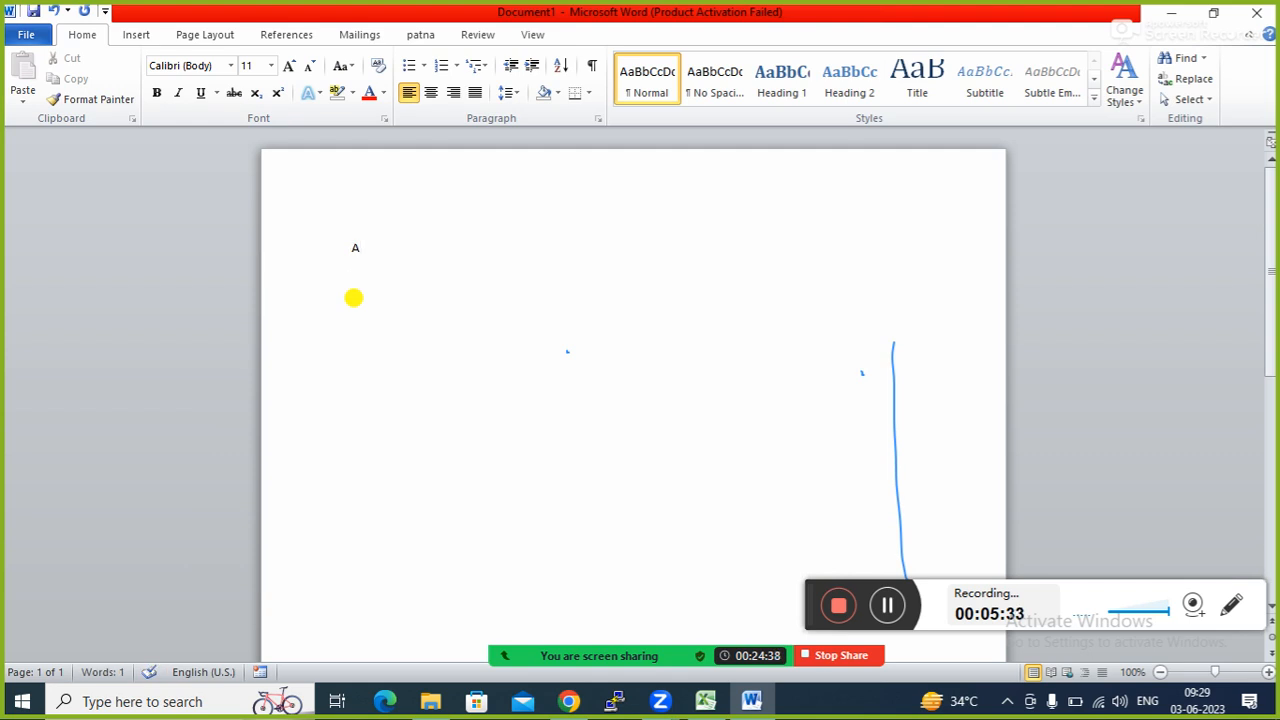
Review the one-sided and manual both-sides print options for the Word document, and switch back to the Excel workbook
click(353, 297)
key(ctrl+p)
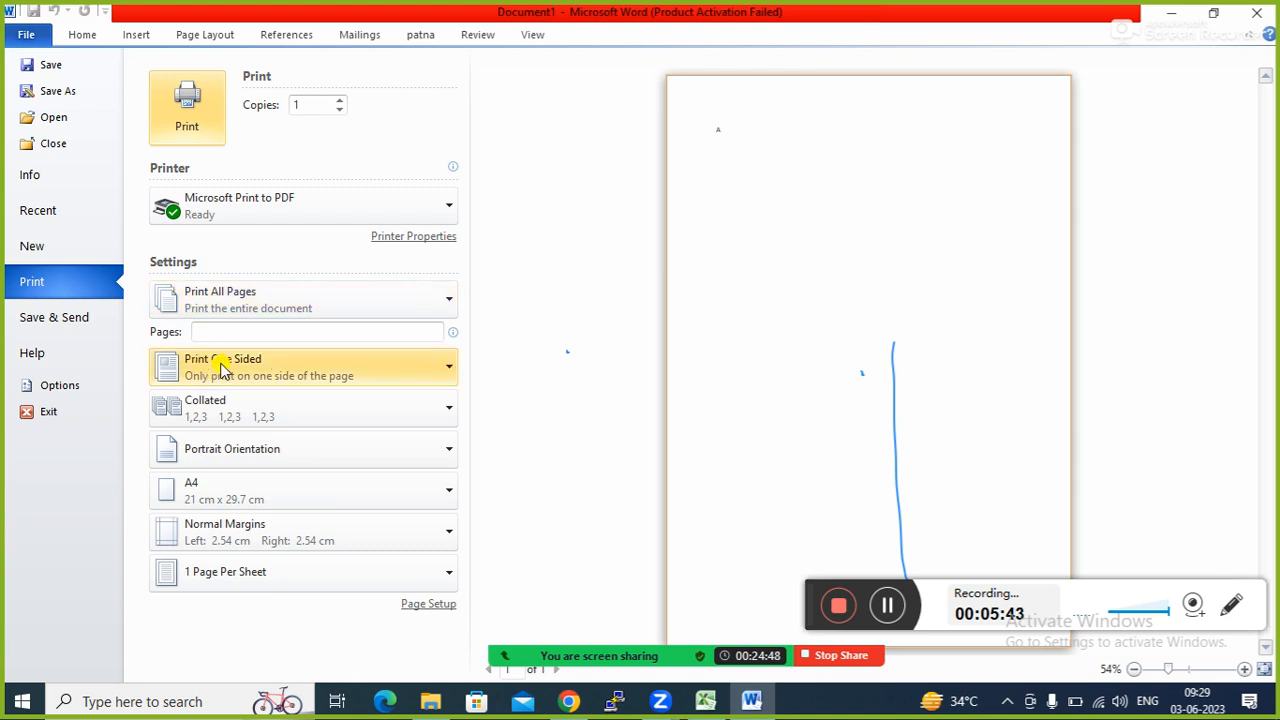
click(446, 368)
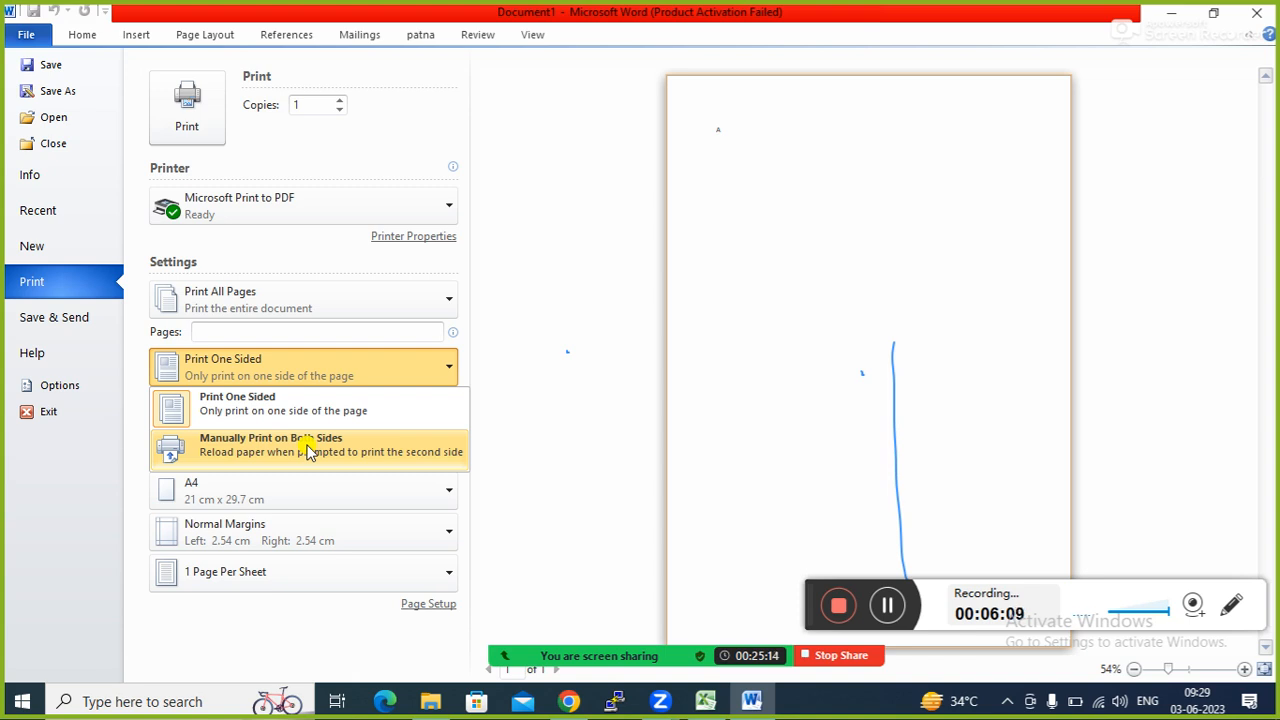
click(606, 347)
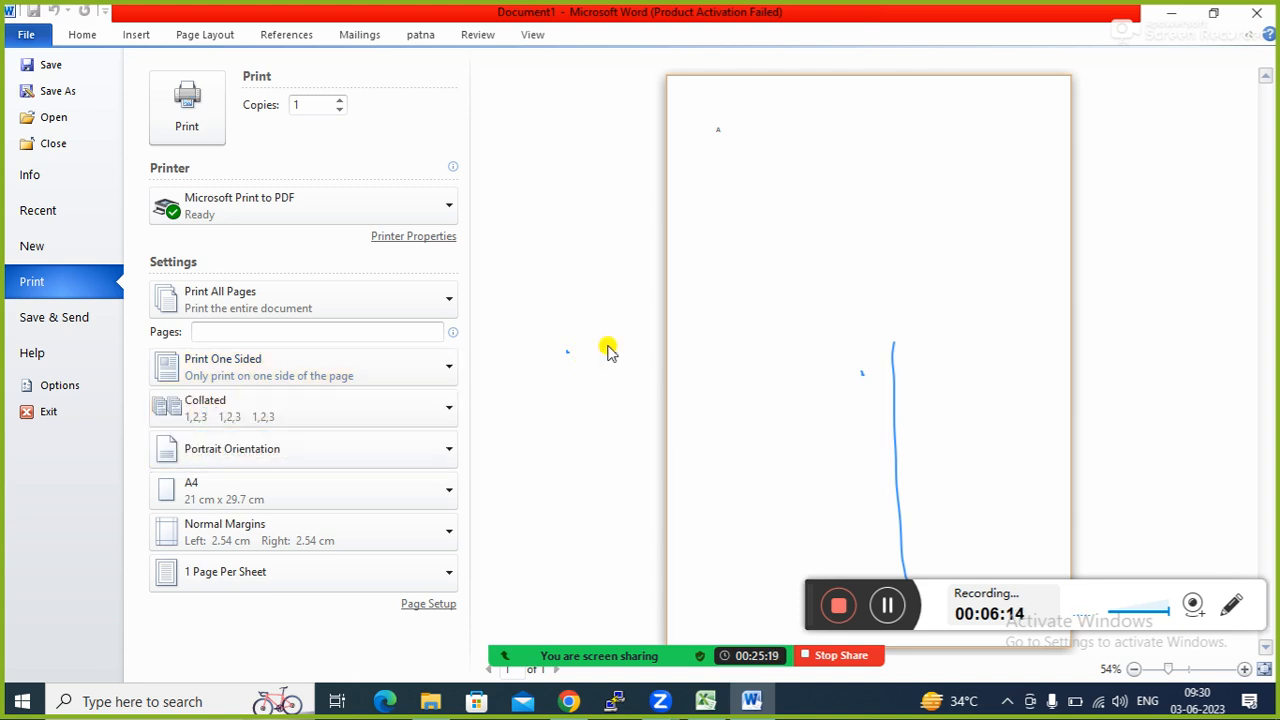
click(450, 370)
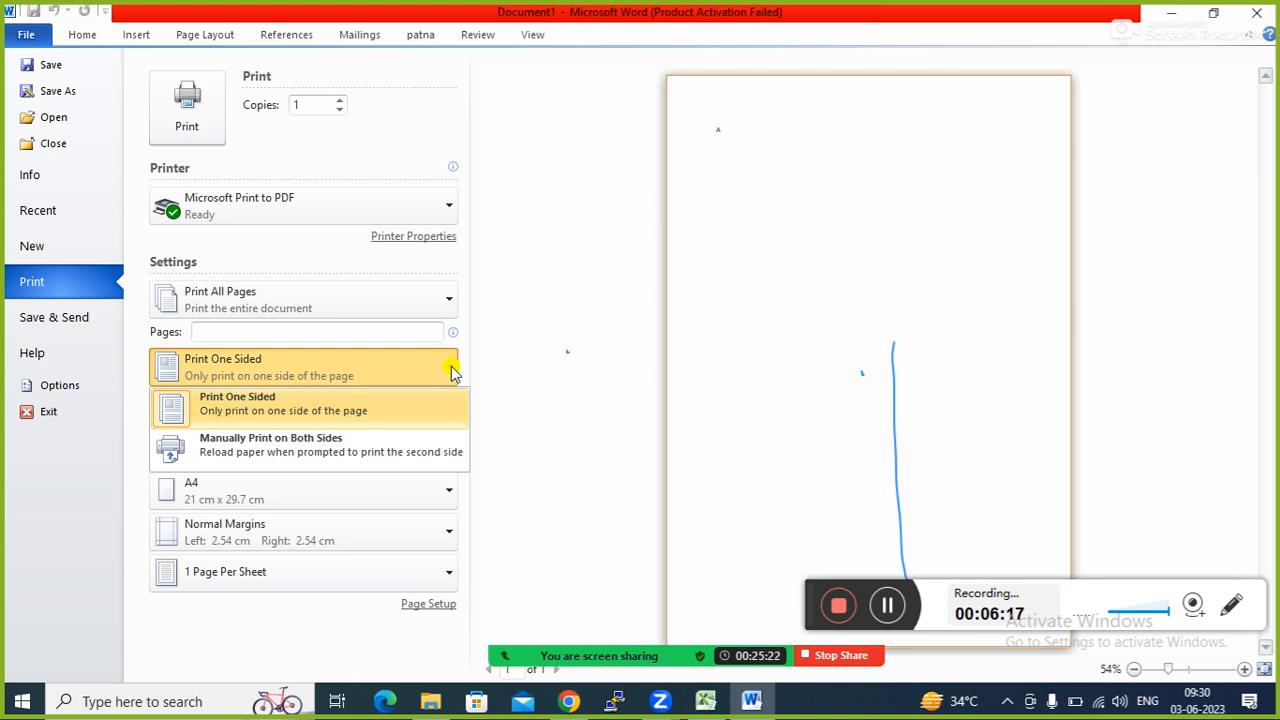
click(560, 357)
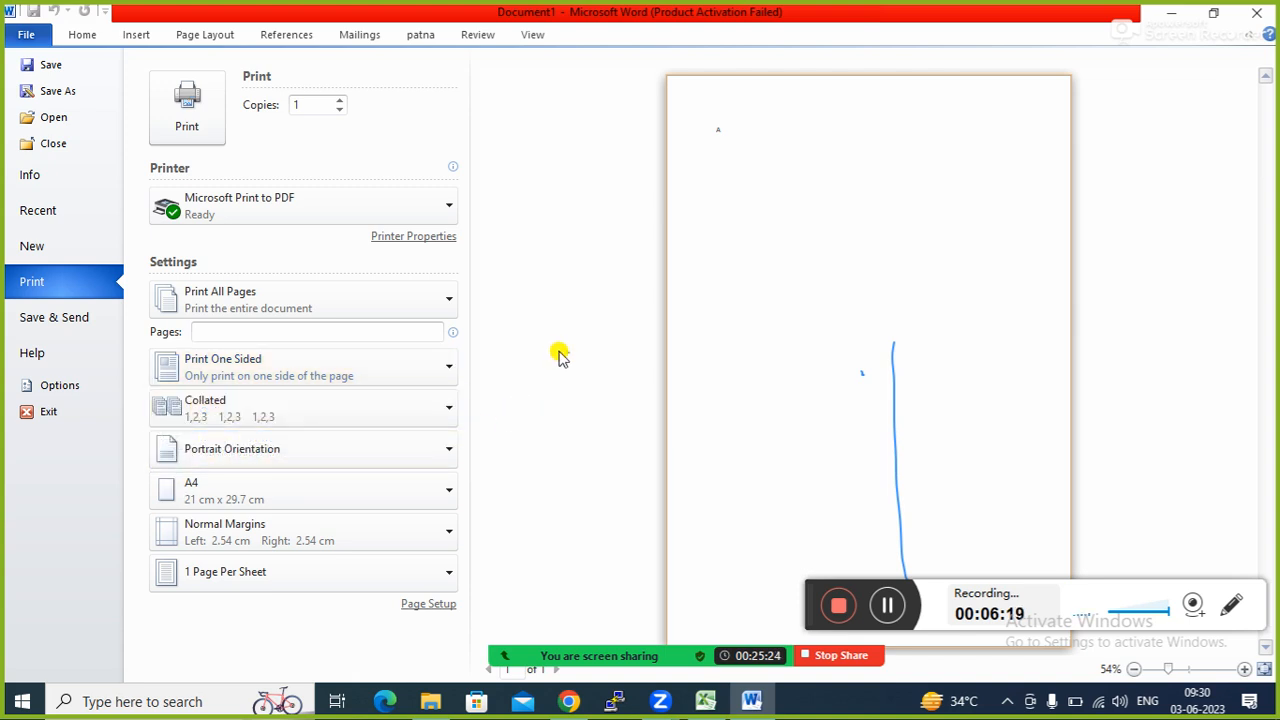
click(1171, 13)
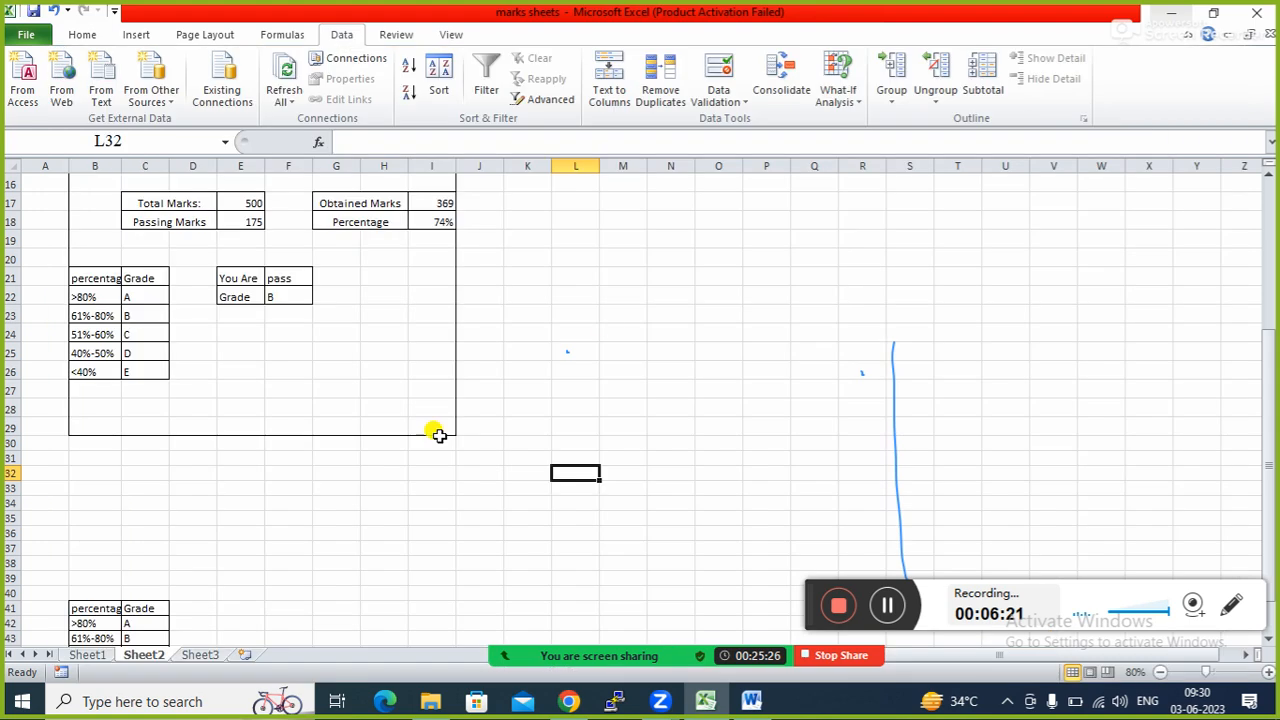
Review the print preview and Page Setup page options for Sheet2, returning to the sheet
click(462, 456)
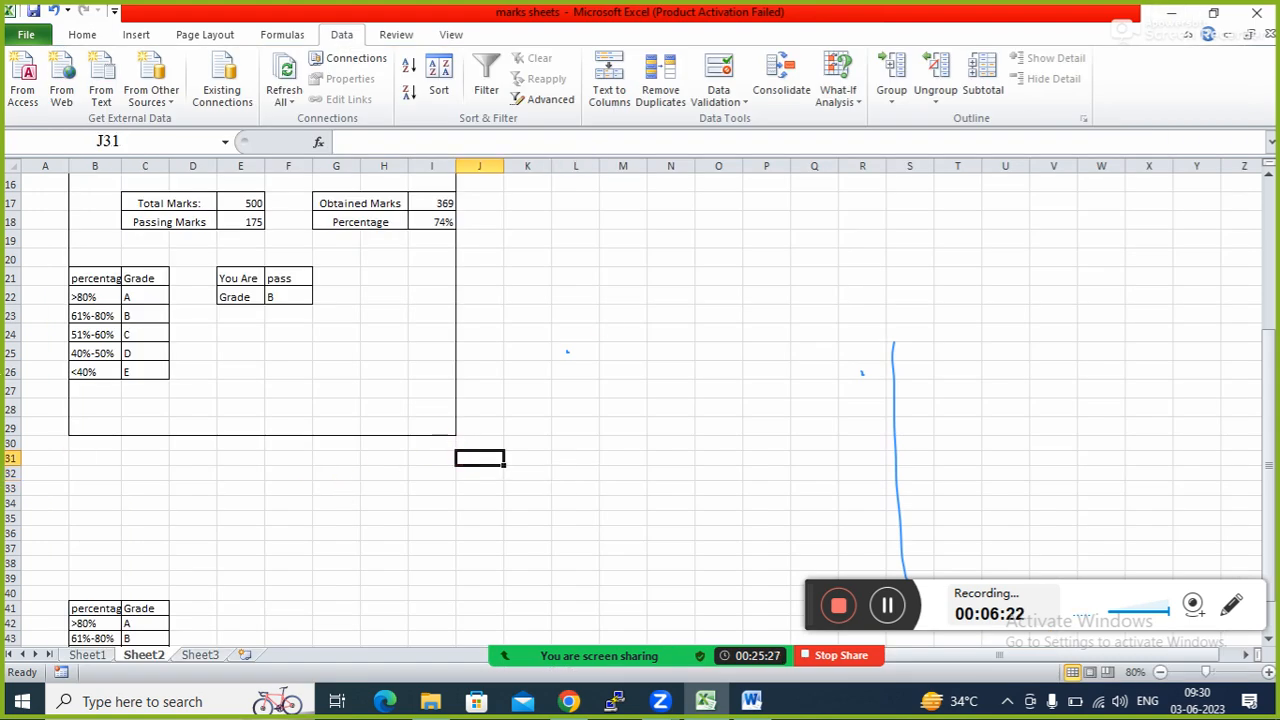
click(30, 36)
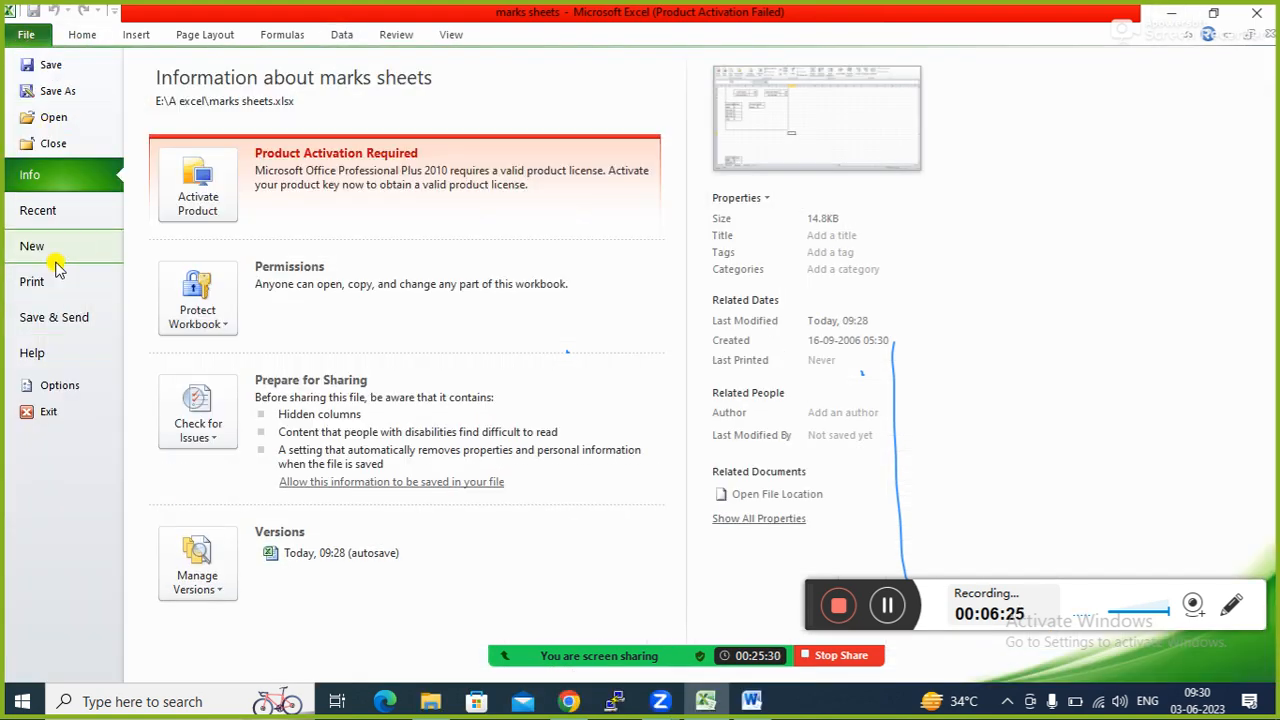
click(33, 283)
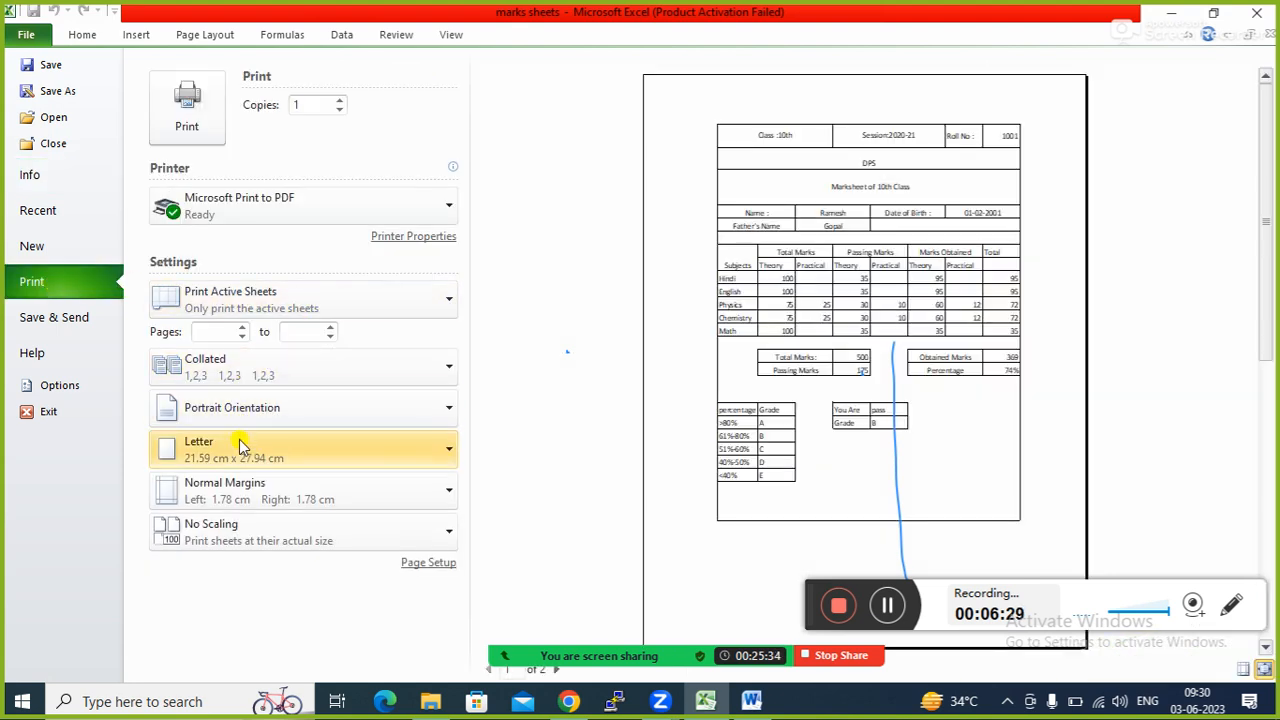
click(421, 566)
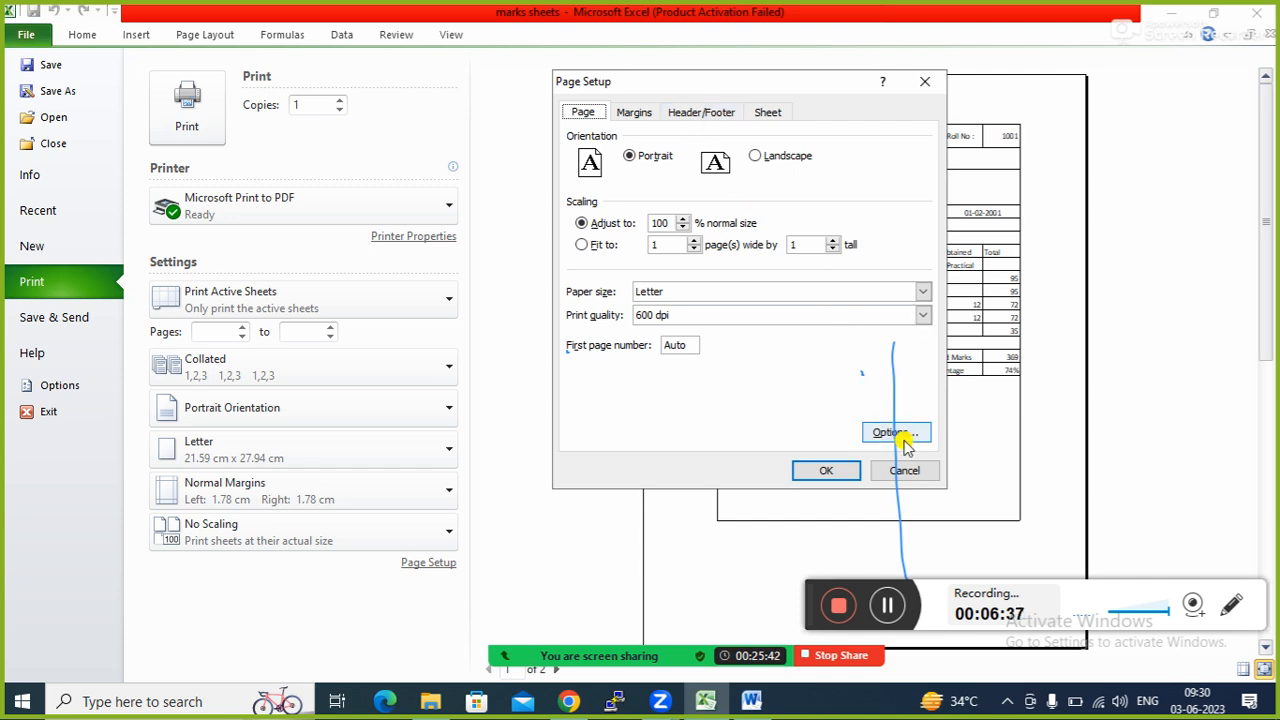
click(925, 82)
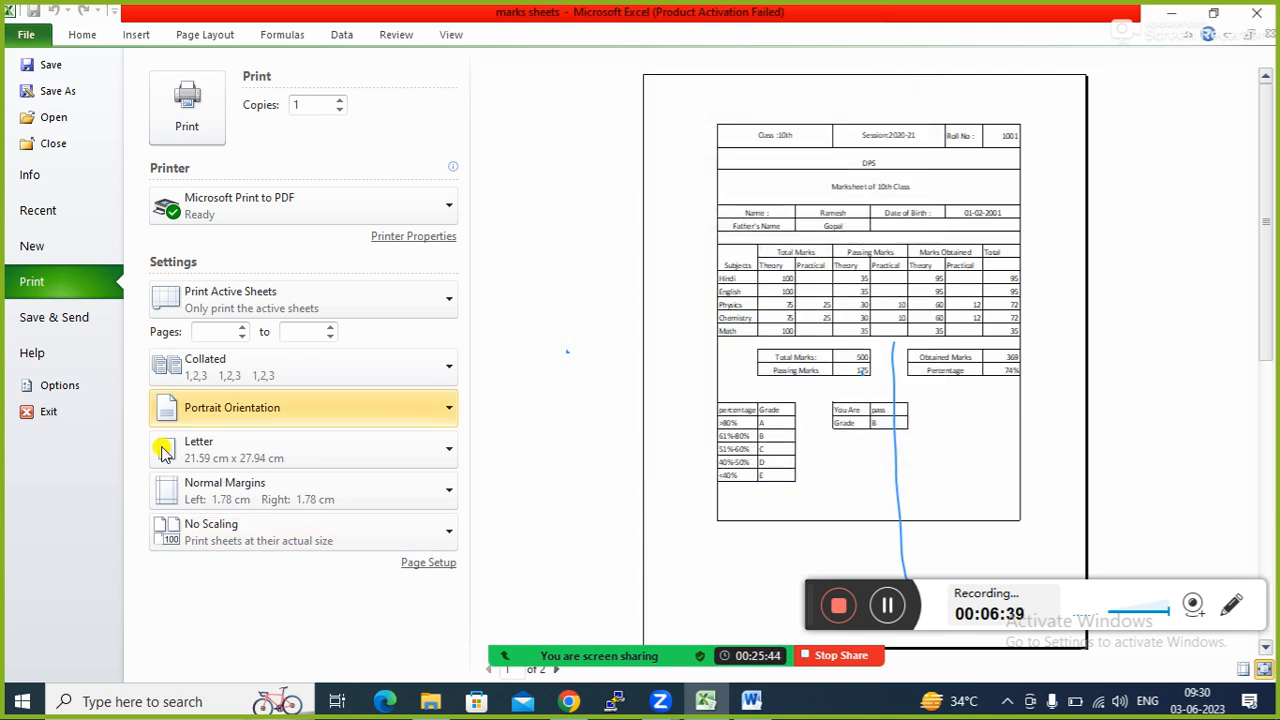
click(409, 240)
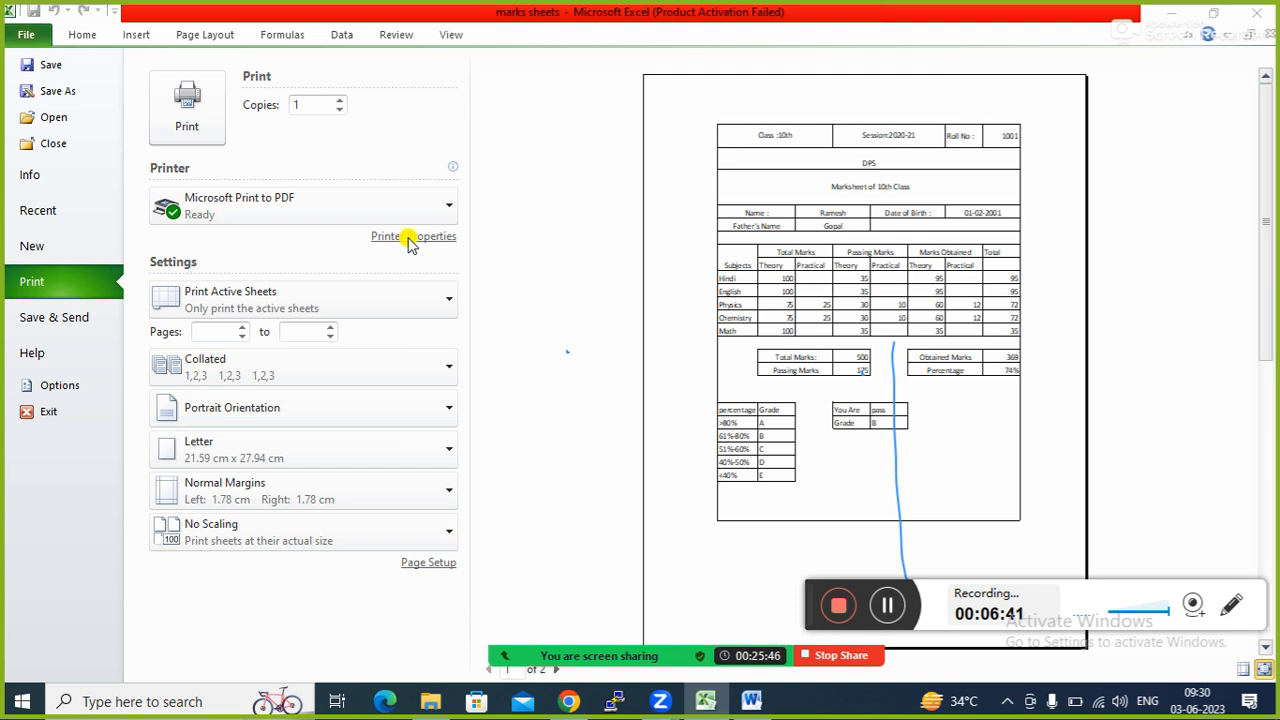
click(498, 21)
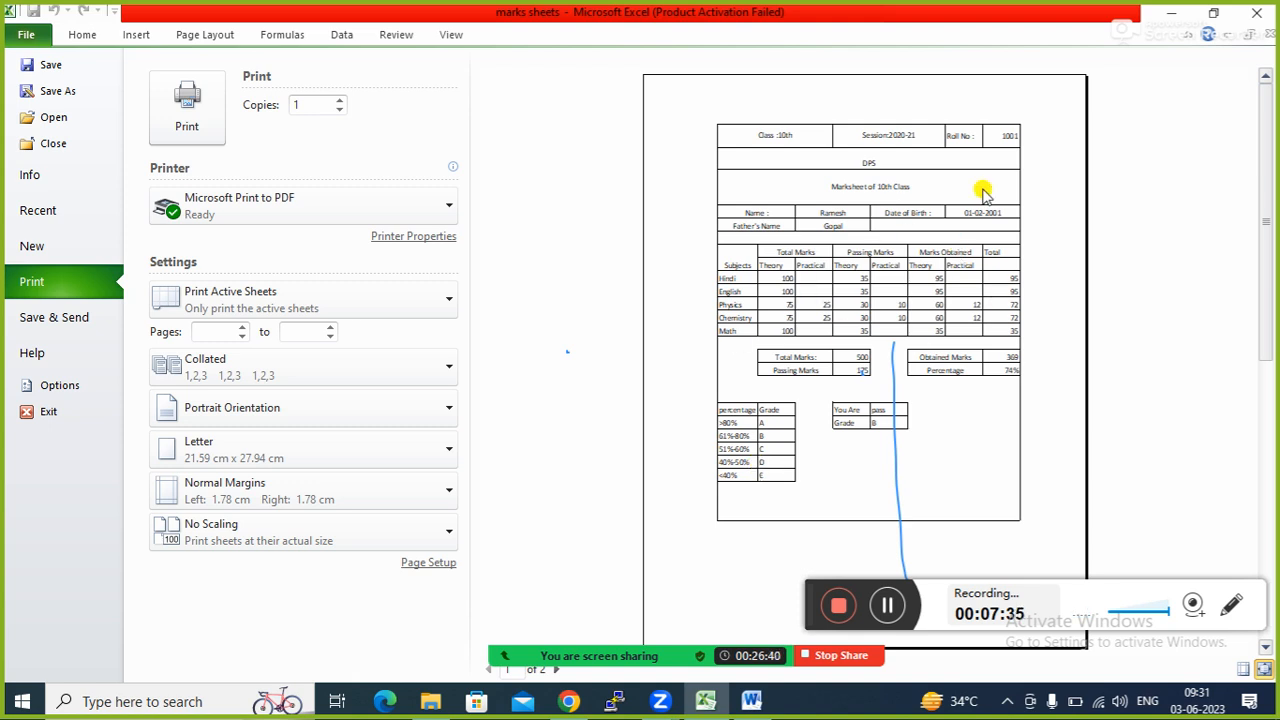
key(Escape)
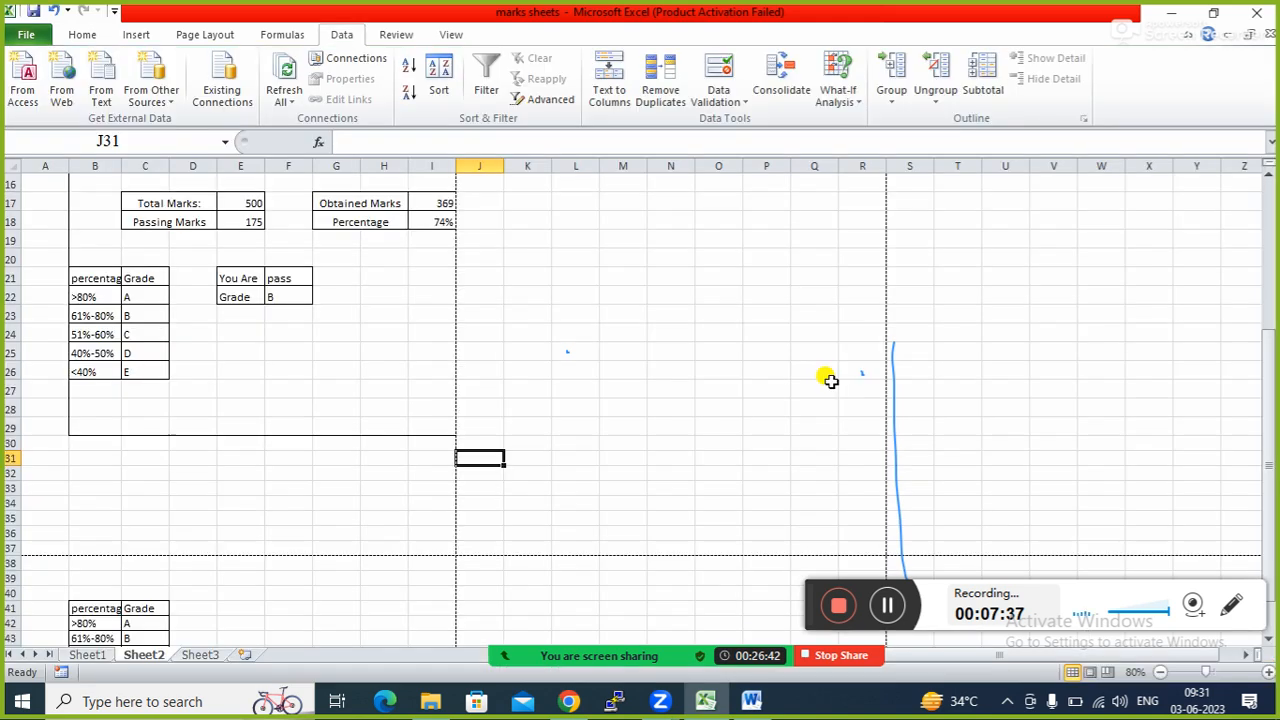
click(705, 426)
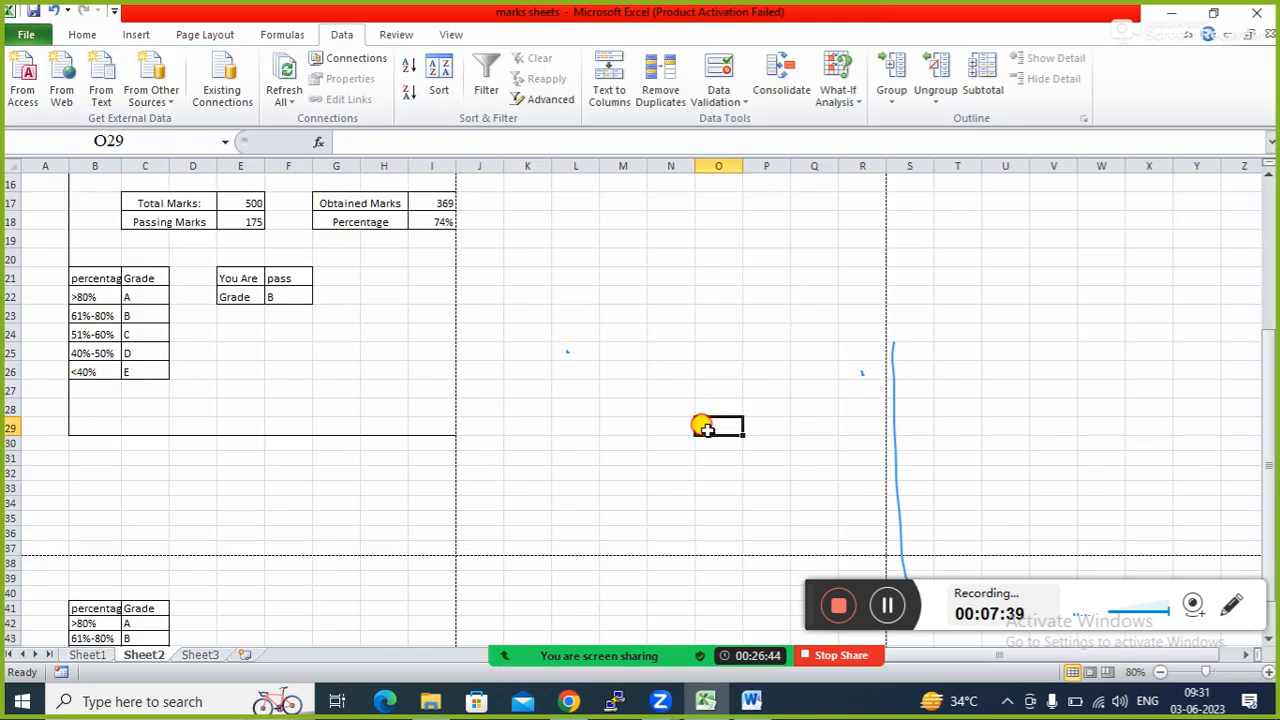
mouse_move(688, 655)
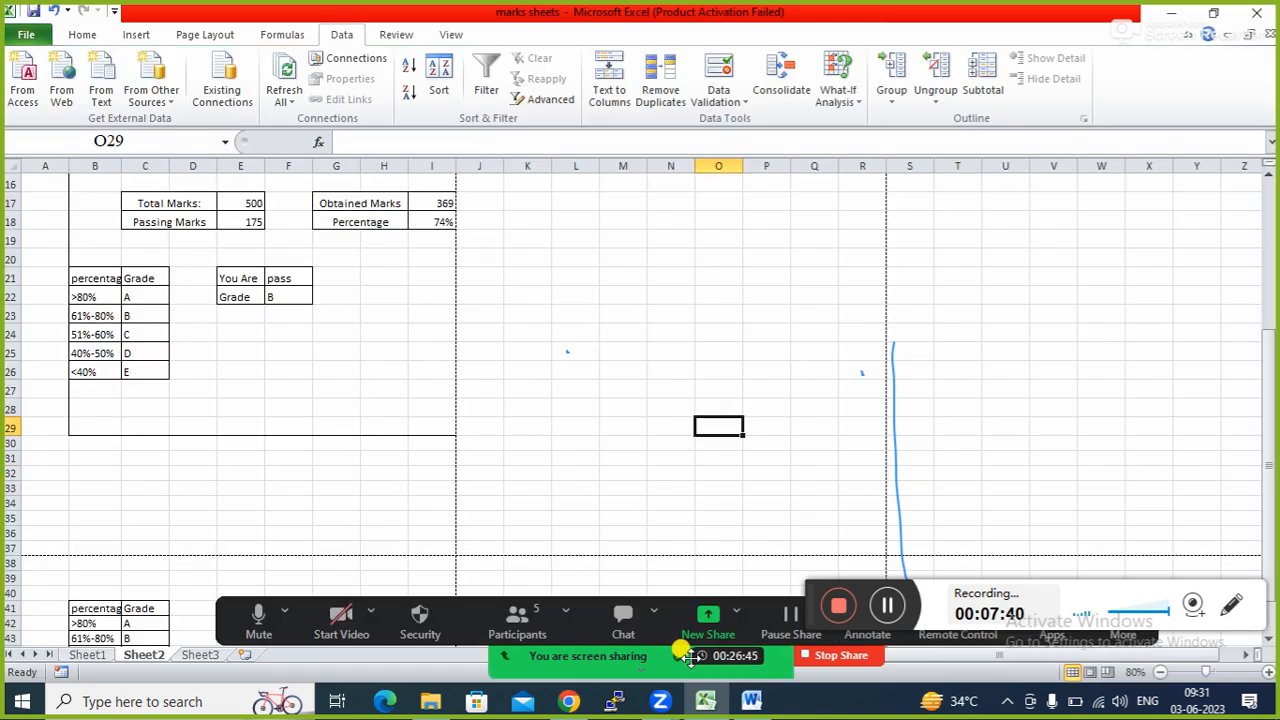
click(517, 618)
click(1162, 20)
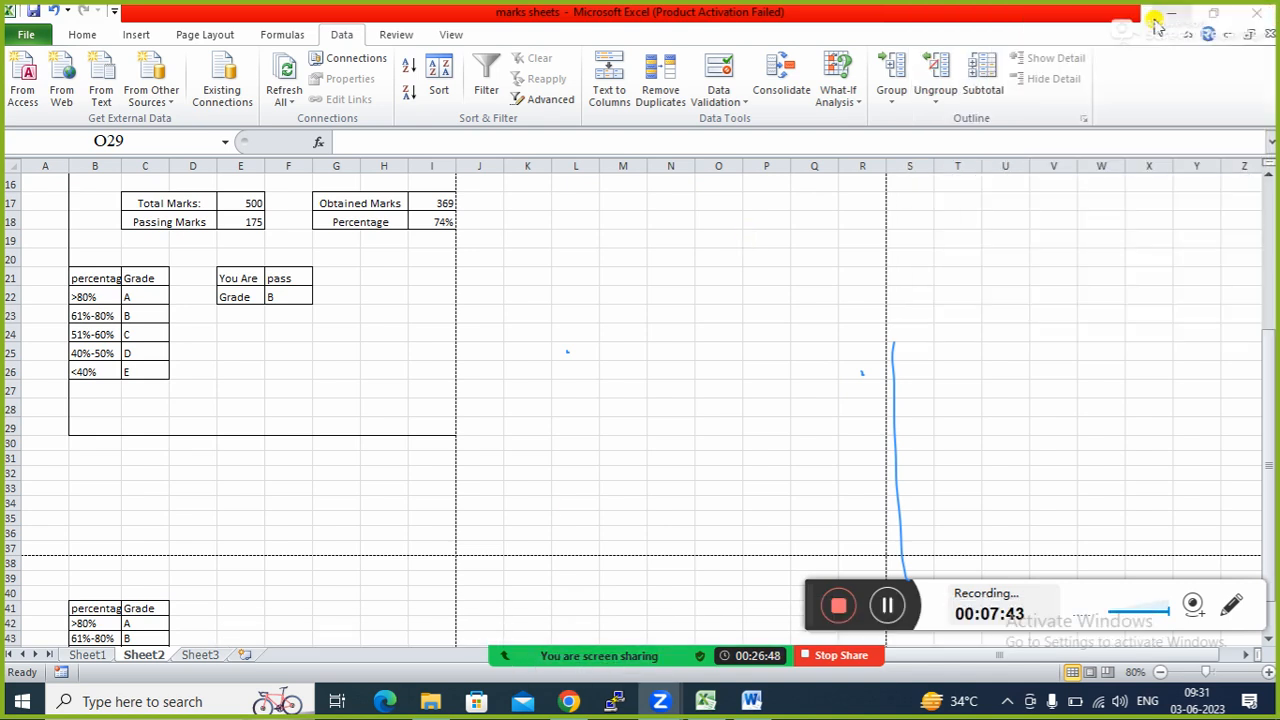
Go back to the top of the marksheet and examine the lookup formula in the student's name cell
click(233, 366)
key(Up)
key(Up)
key(Up)
key(Up)
key(Up)
key(Up)
key(Up)
key(Up)
key(Up)
key(Up)
key(Up)
key(Up)
key(Up)
key(Up)
key(Up)
key(Up)
key(Up)
key(Up)
key(Up)
key(Up)
key(Up)
key(Up)
key(Up)
key(Up)
key(Up)
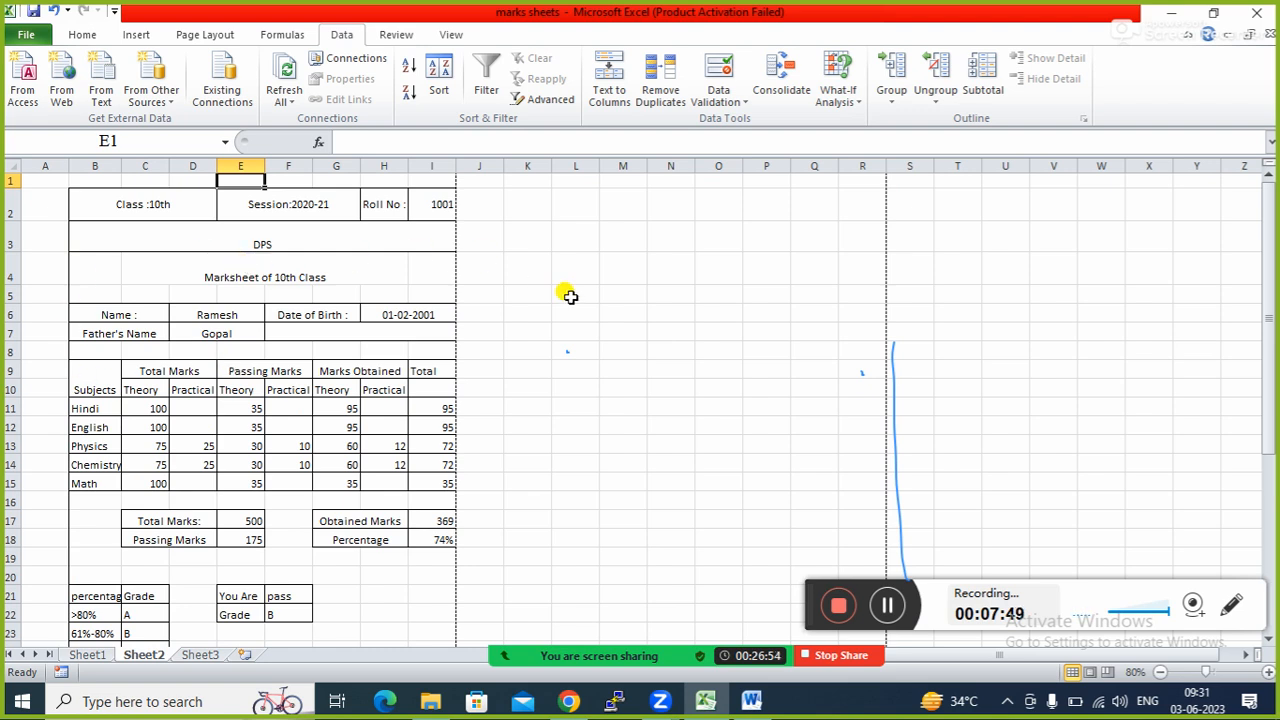
click(208, 316)
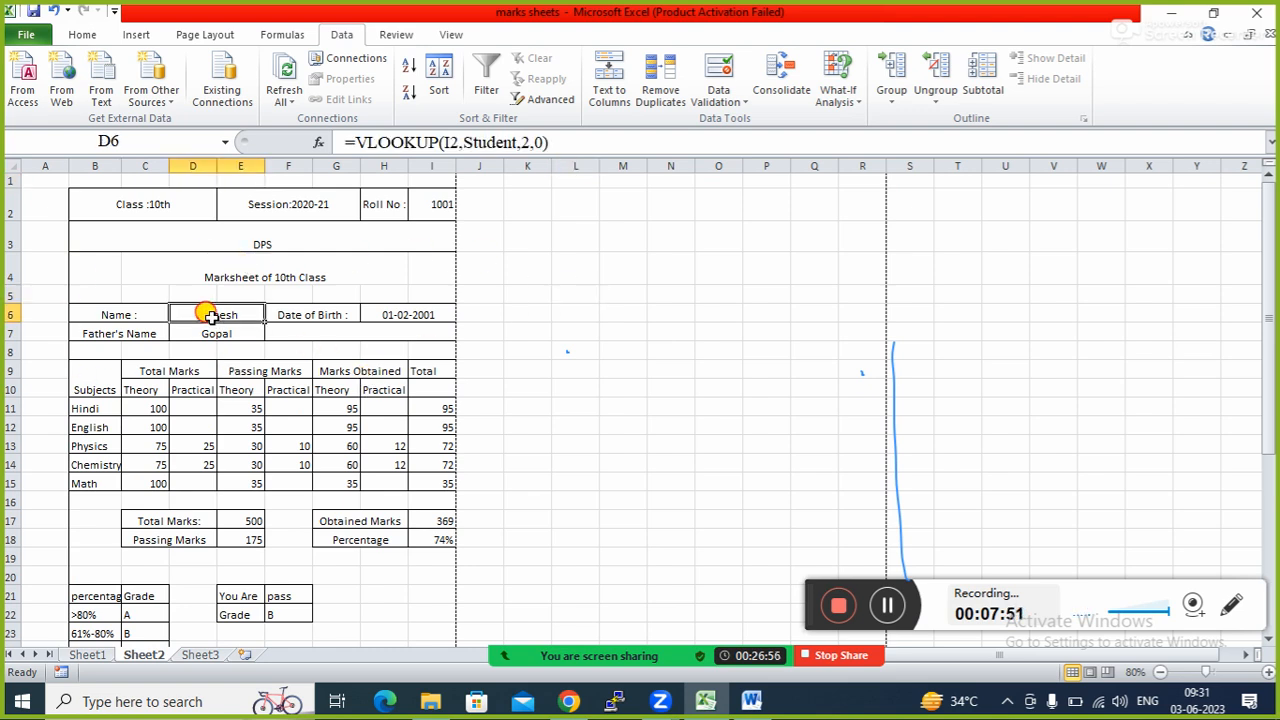
click(268, 347)
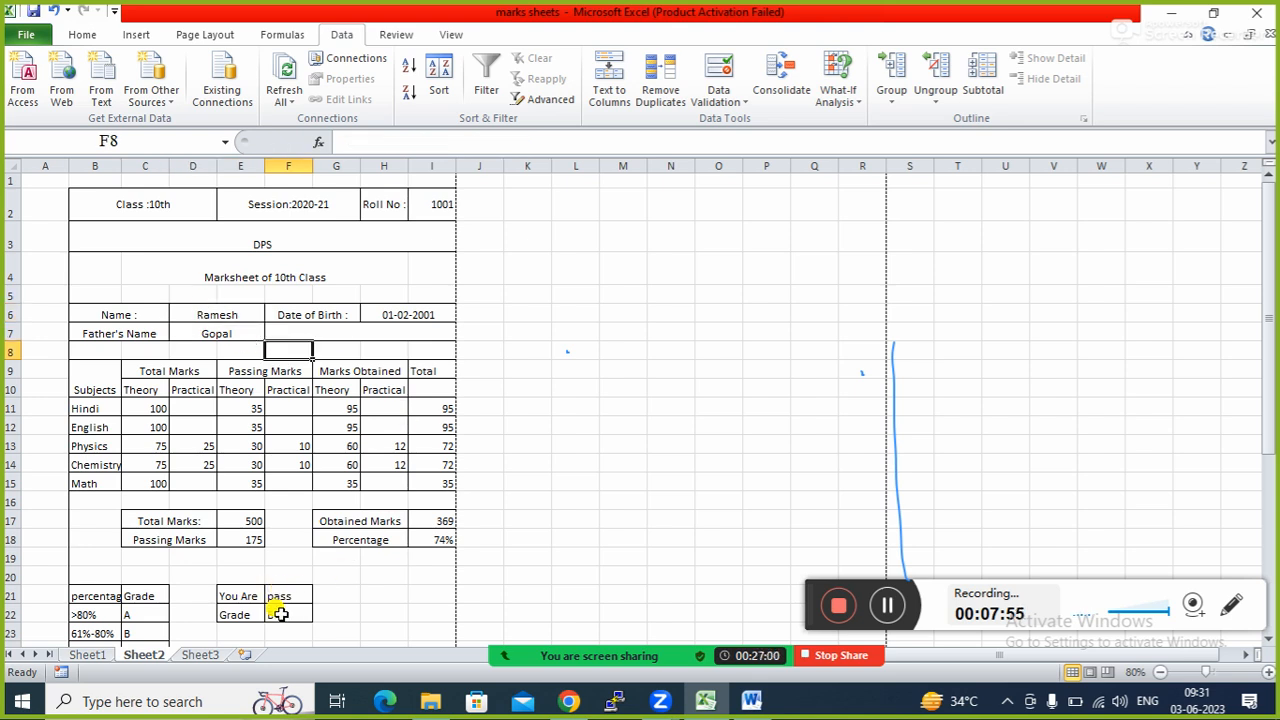
Enter the next two students' roll numbers in I2, one after the other, to load each student's marksheet
click(443, 204)
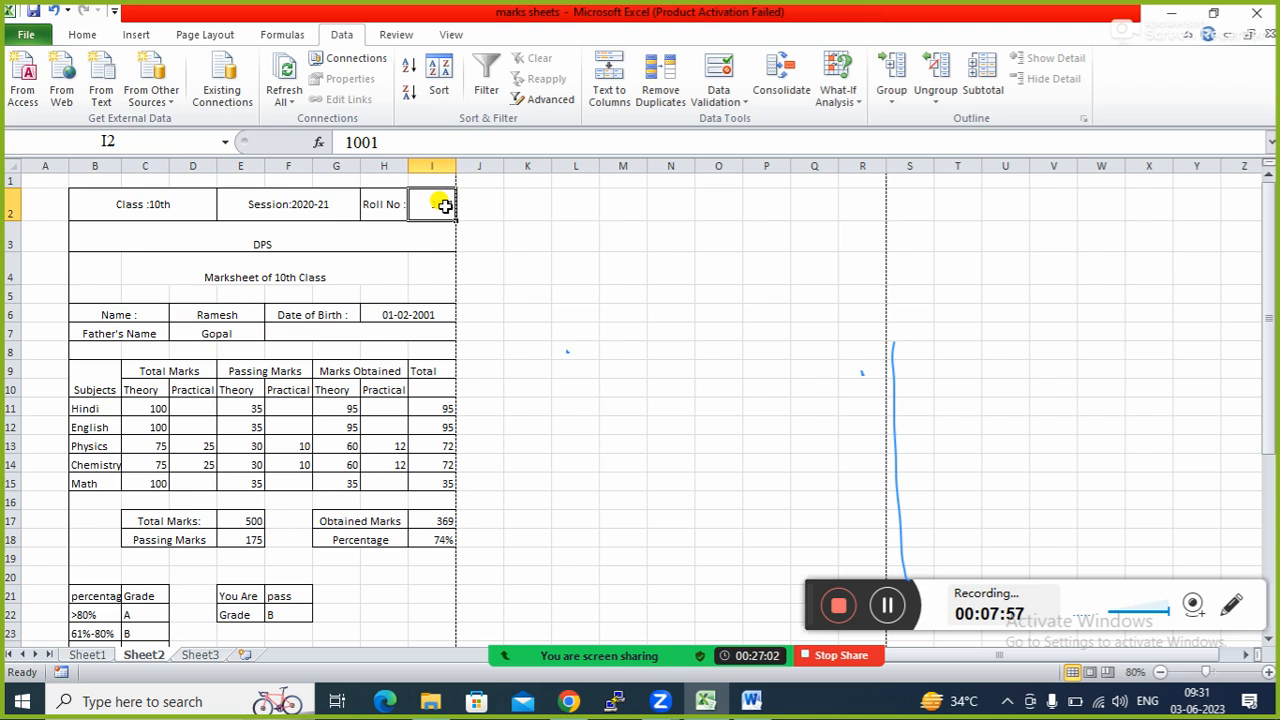
text(1002)
key(Return)
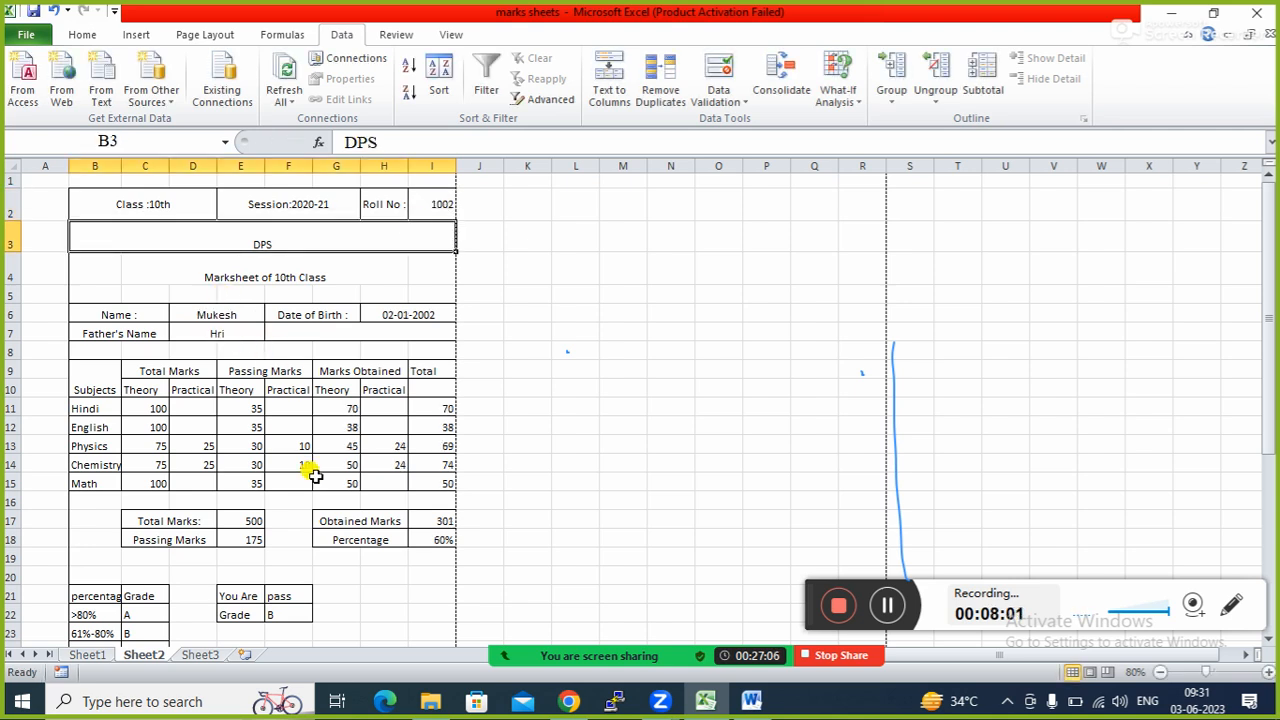
click(417, 201)
text(1003)
key(Return)
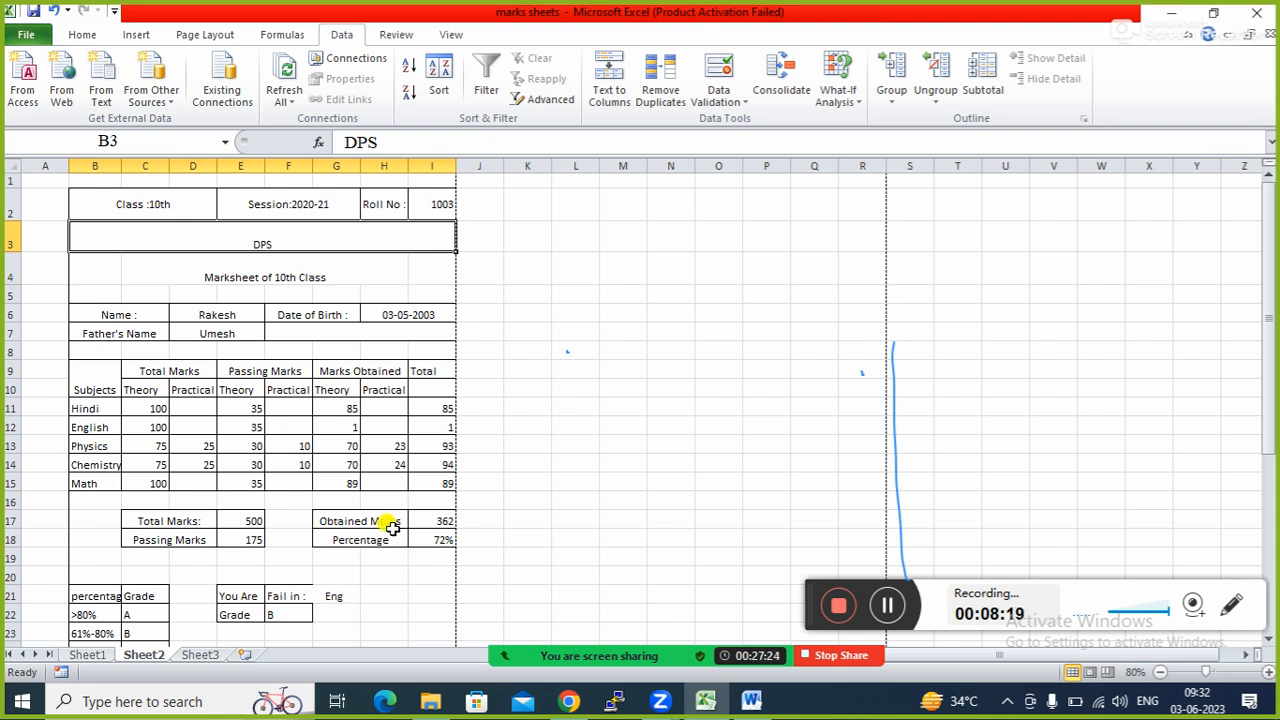
Examine the VLOOKUP formula in name cell D6 and the result area of the third student's marksheet
click(604, 388)
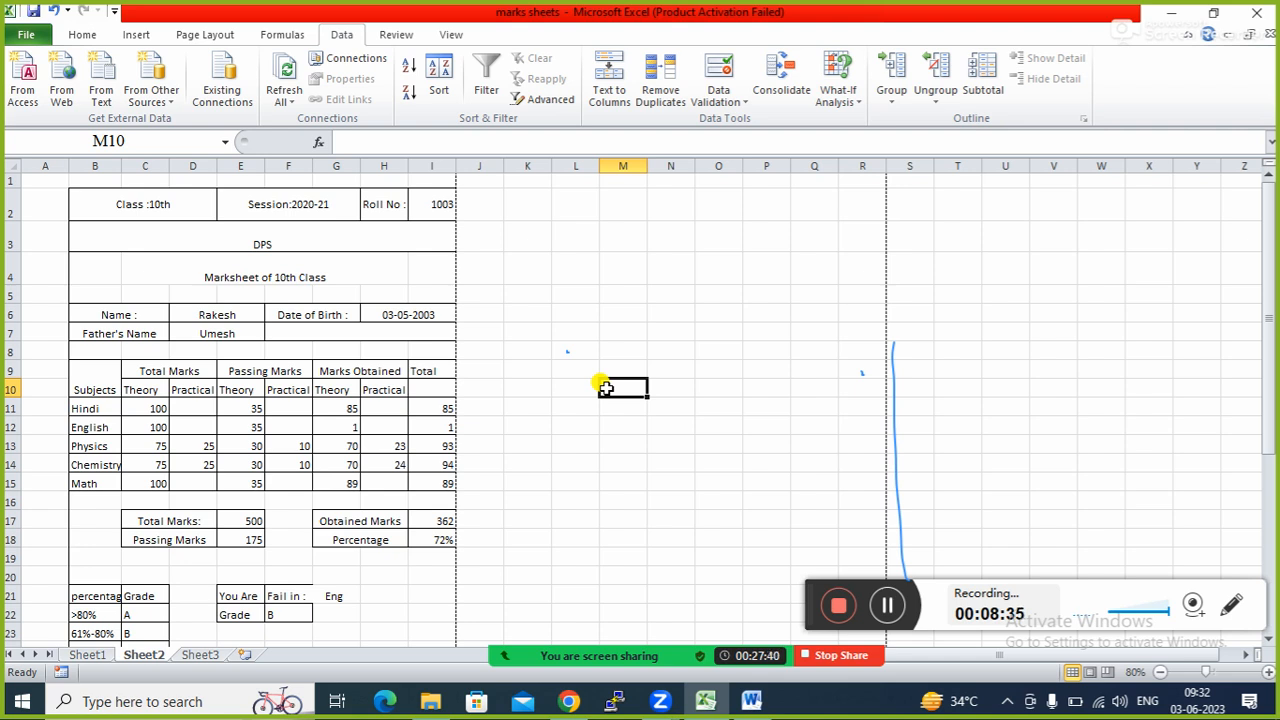
click(227, 316)
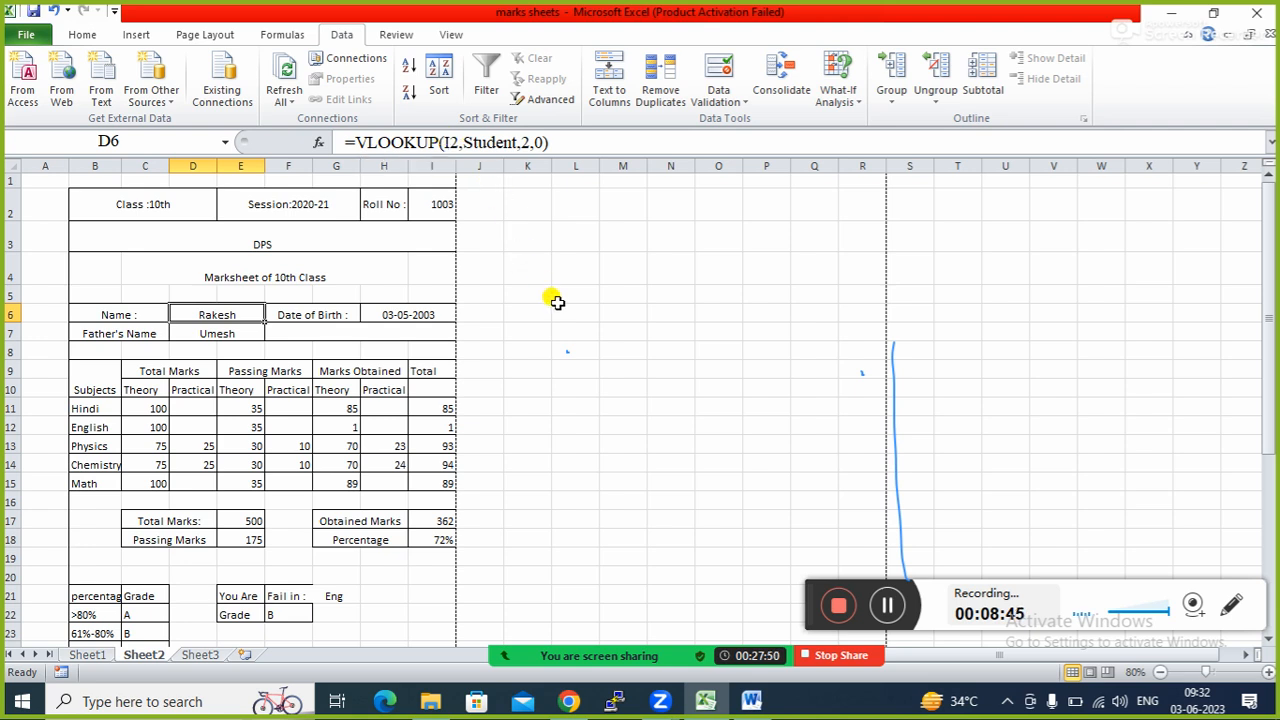
click(557, 300)
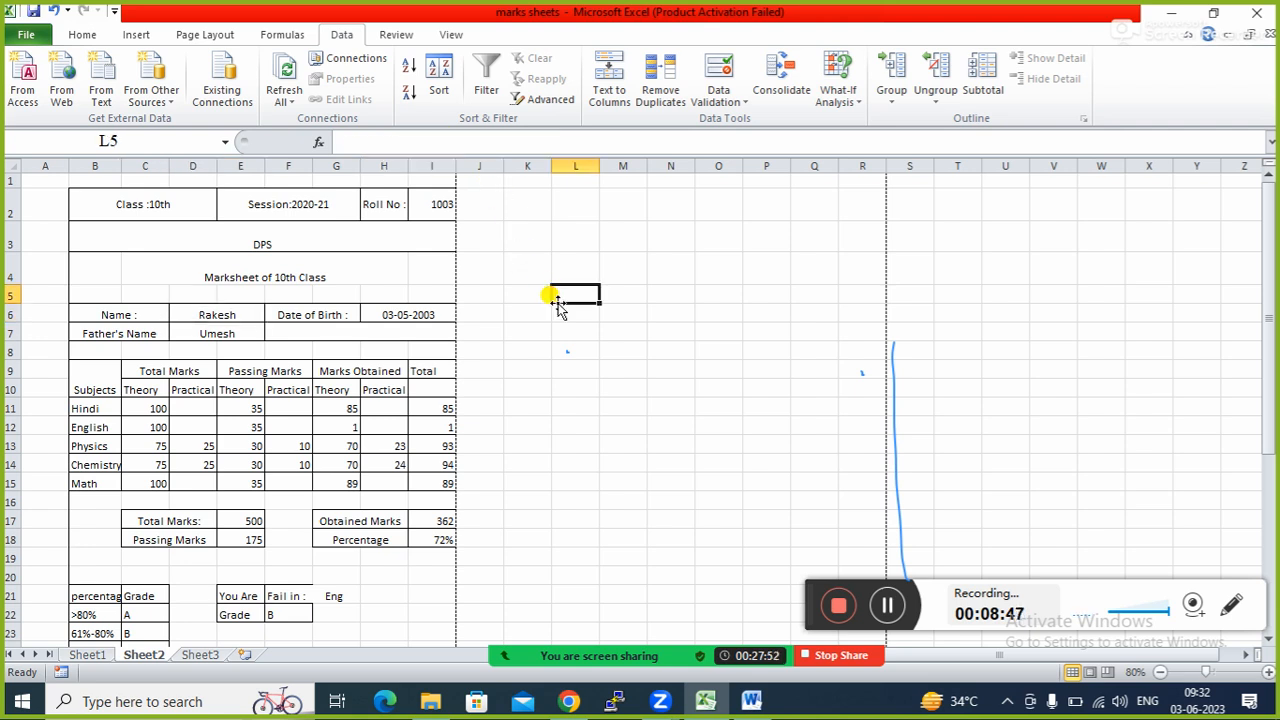
click(233, 315)
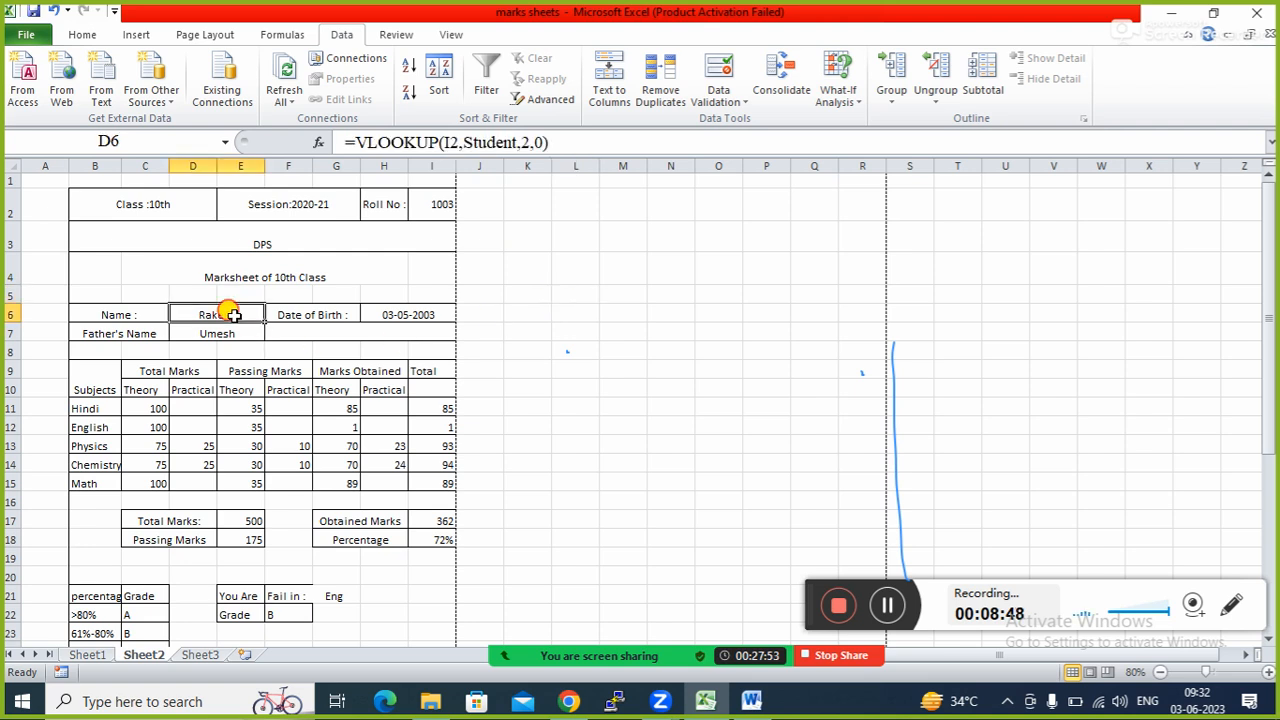
click(575, 368)
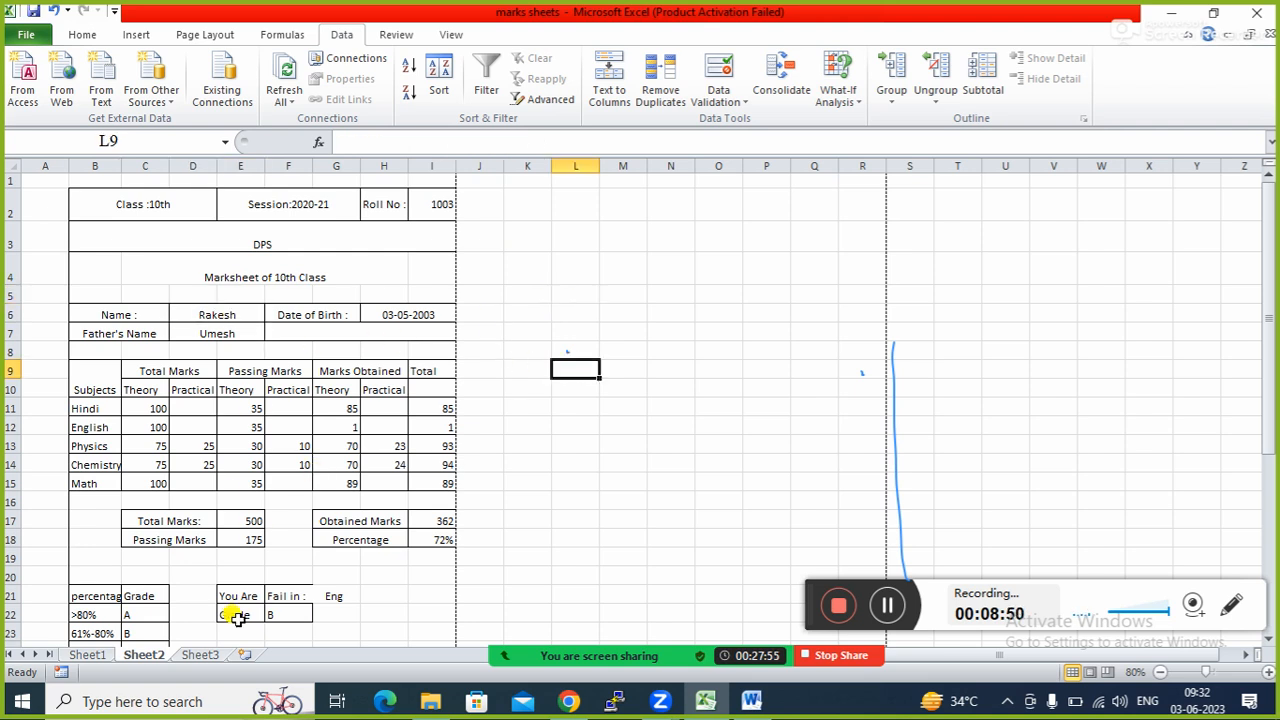
Copy the student table on Sheet1 from the Roll No header through the Total Marks column, range B2:T7
click(87, 655)
click(230, 278)
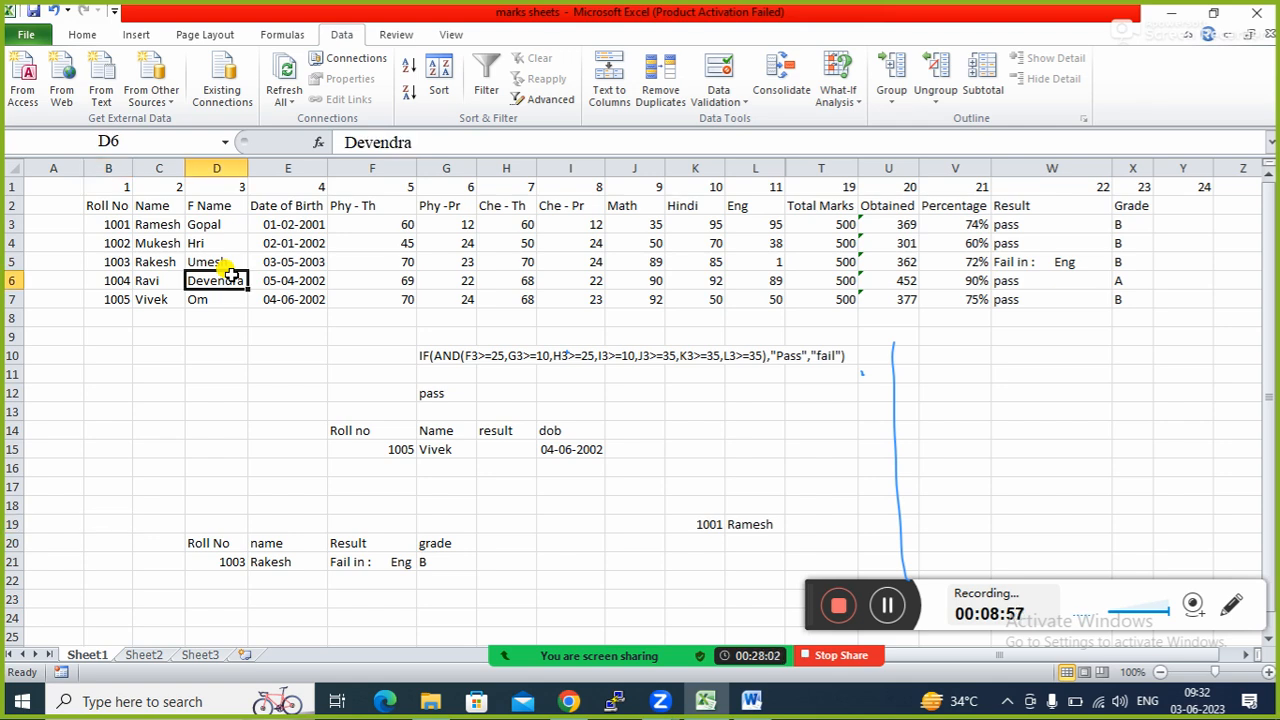
click(172, 372)
click(120, 350)
click(105, 207)
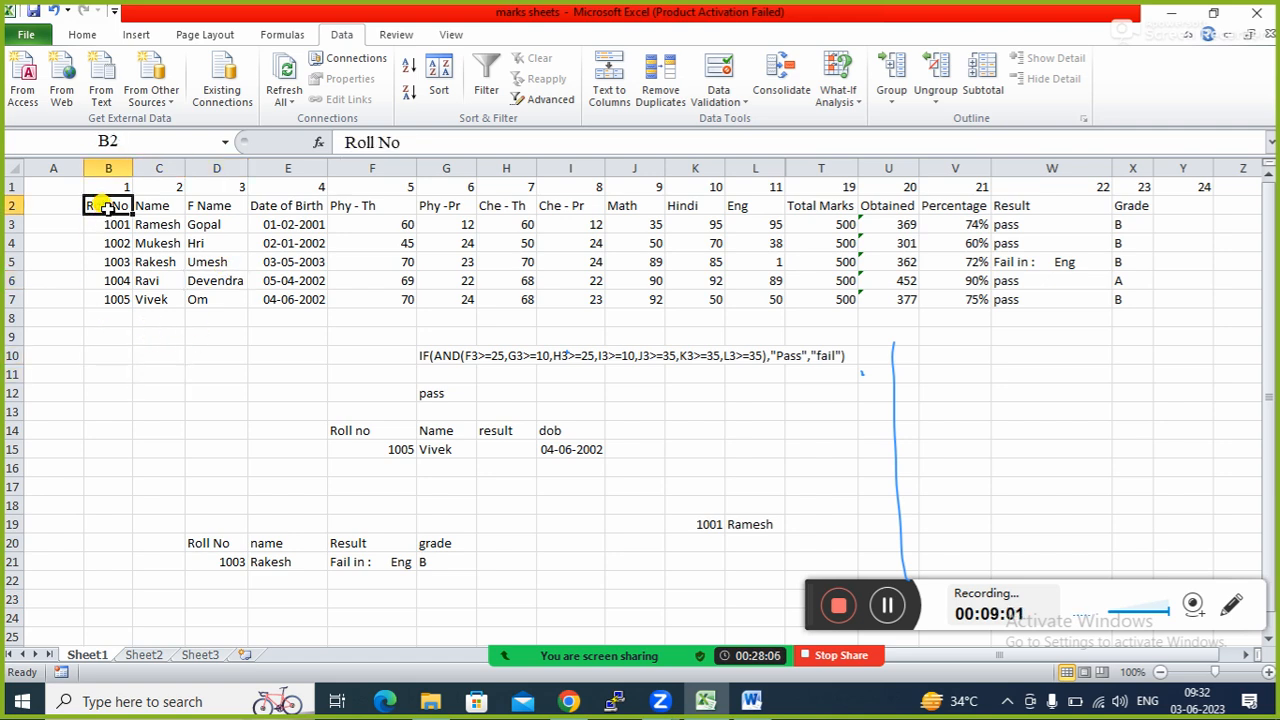
key(shift+Right)
key(shift+Right)
key(shift+Right)
key(shift+Right)
key(shift+Right)
key(shift+Right)
key(shift+Right)
key(shift+Right)
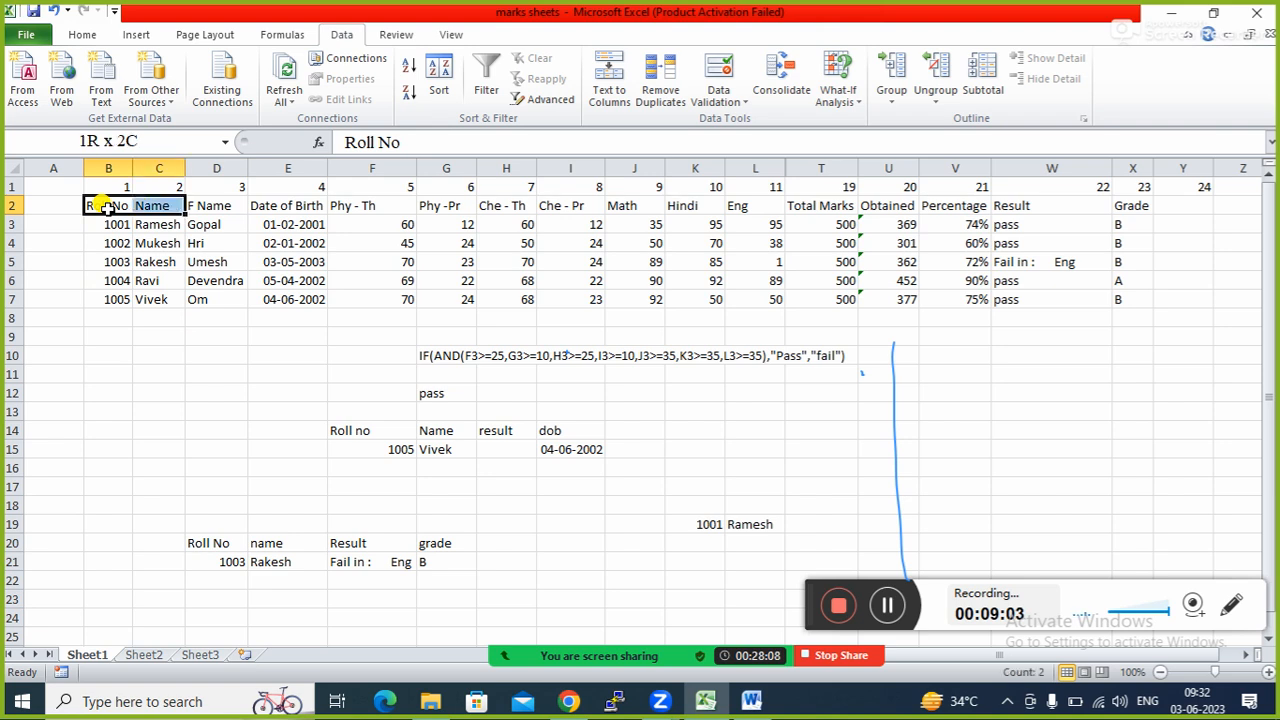
key(shift+Right)
key(shift+Right)
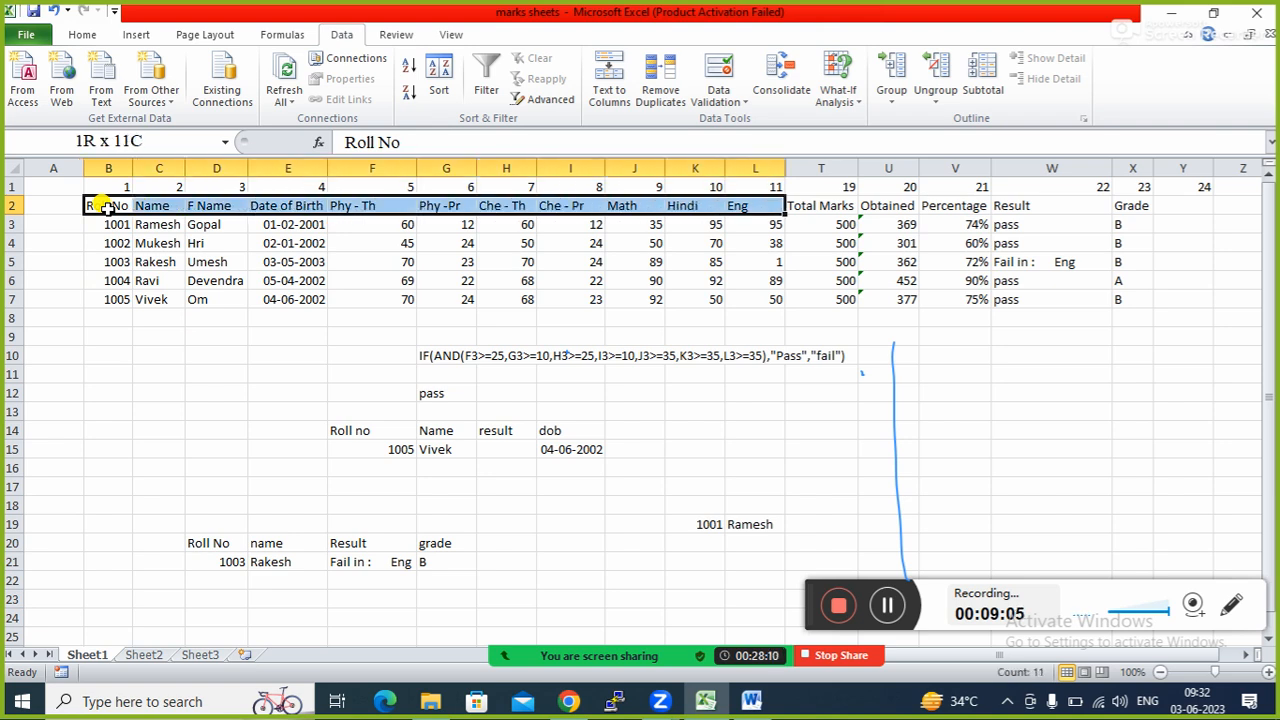
key(shift+Right)
key(shift+Down)
key(shift+Down)
key(shift+Down)
key(shift+Down)
key(shift+Down)
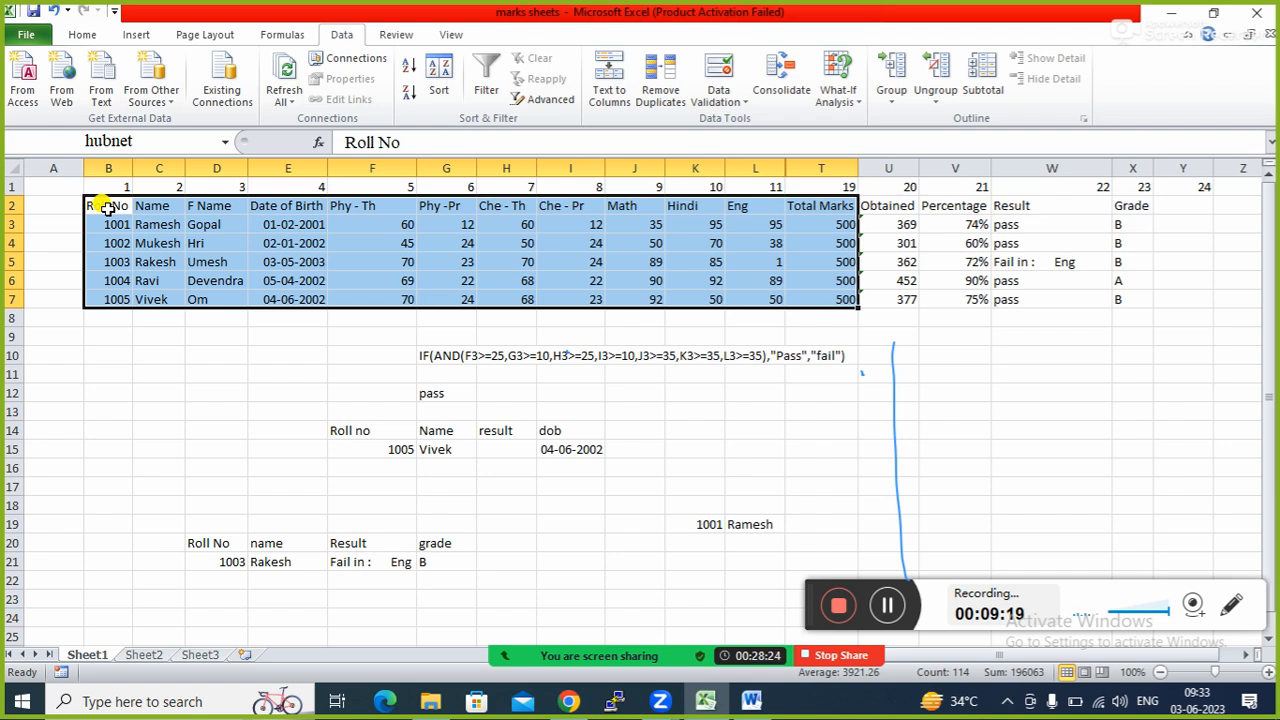
key(ctrl+c)
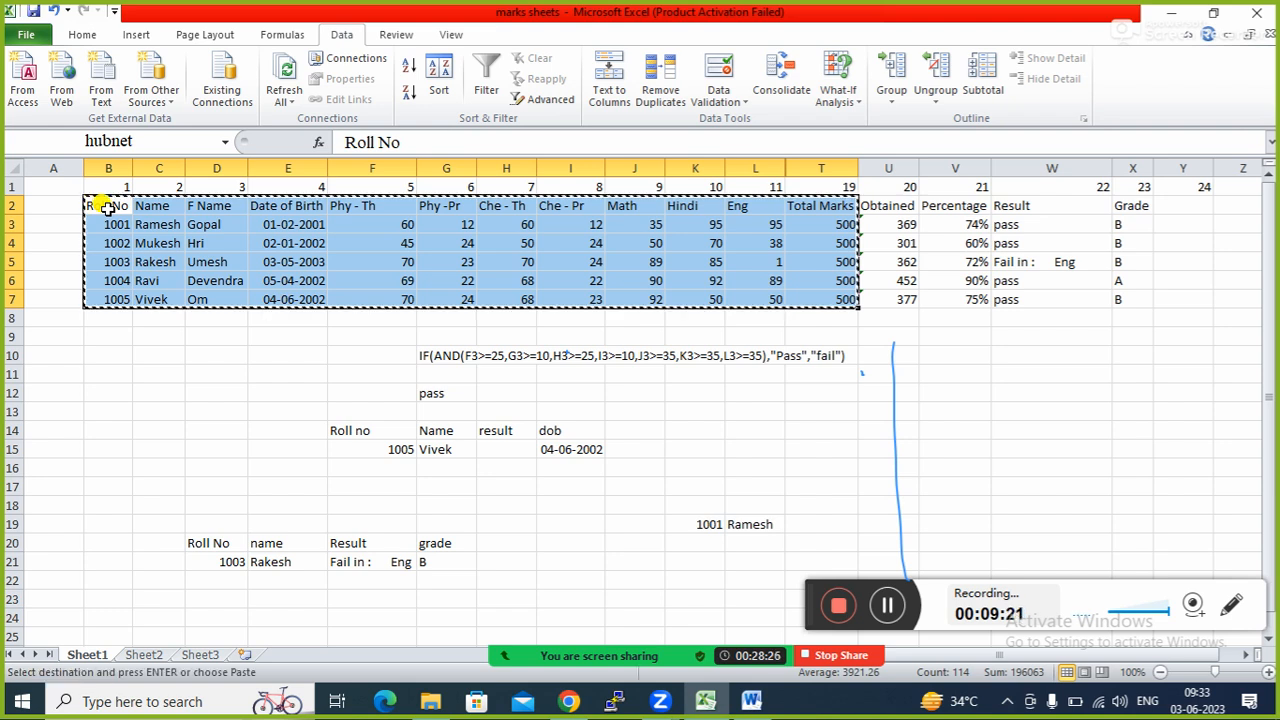
Launch a second Excel instance with a blank workbook and dismiss the activation wizard
key(super+r)
text(excel)
key(Return)
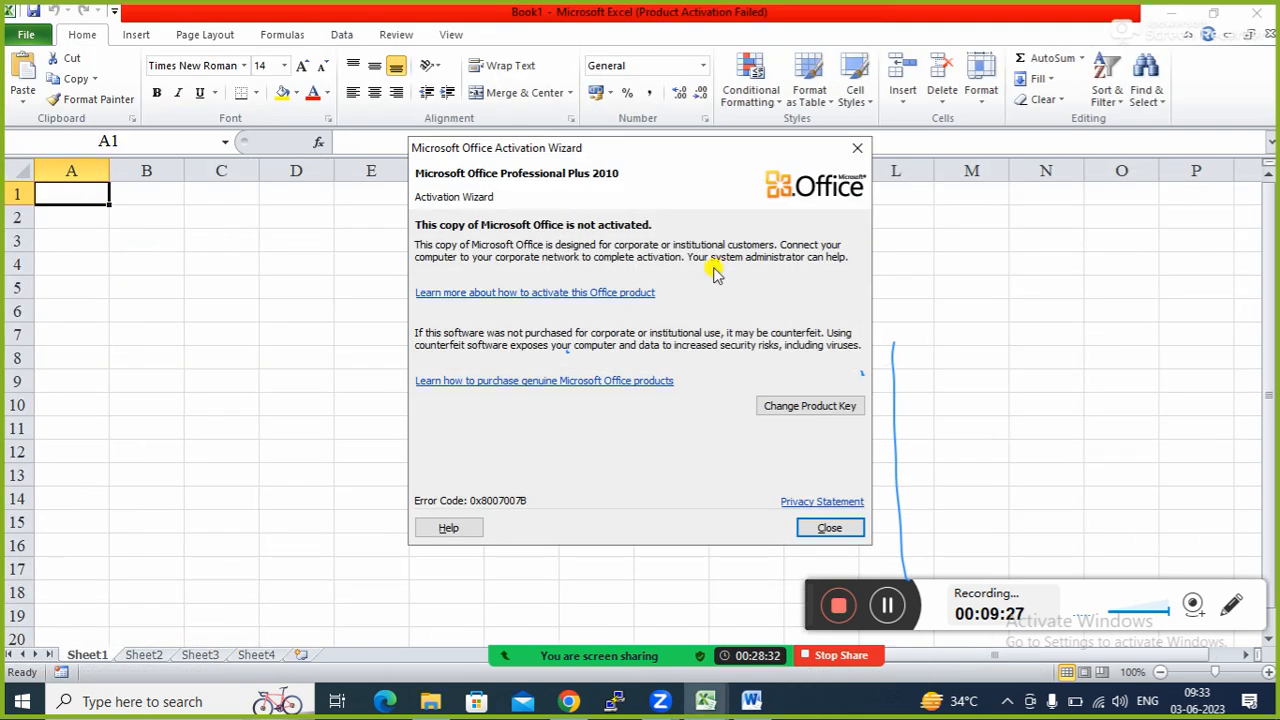
click(830, 528)
Paste the copied student table into the blank workbook starting at B3, accepting formulas as values
click(140, 243)
key(ctrl+v)
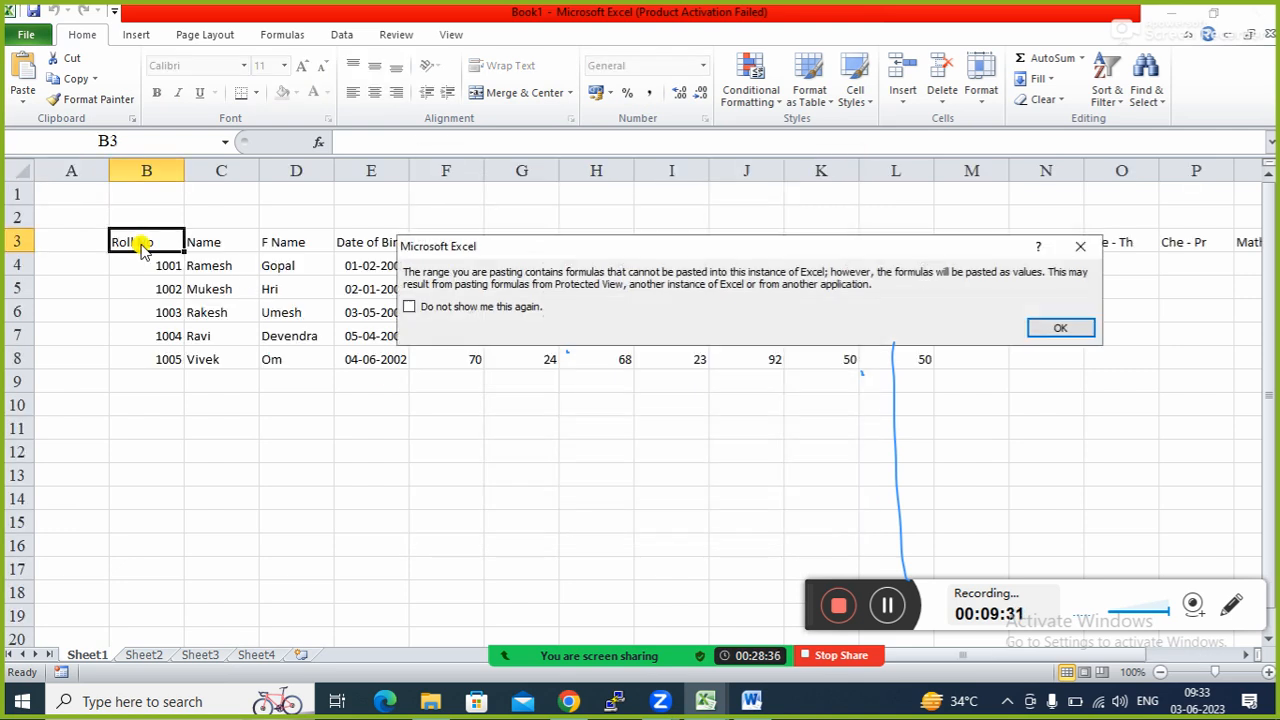
click(1084, 329)
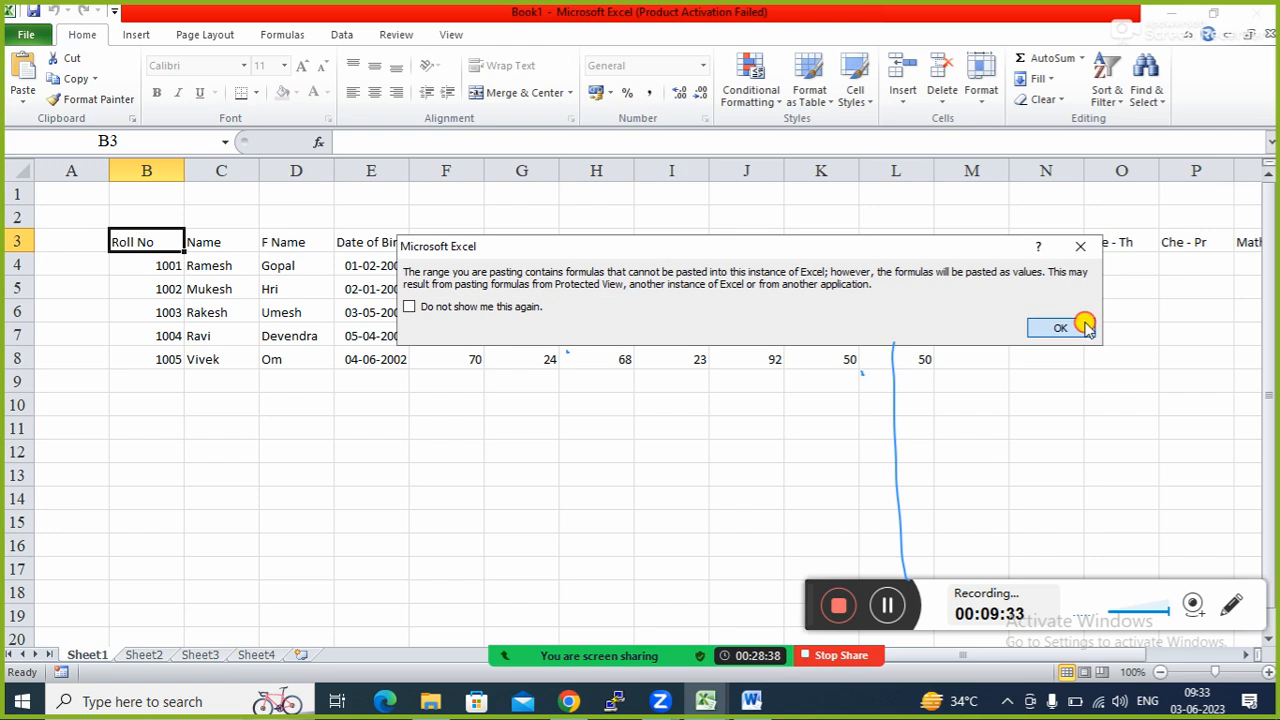
Examine the pasted columns along row 4, from the second Phy - Th column M to Total Marks in column T
click(946, 281)
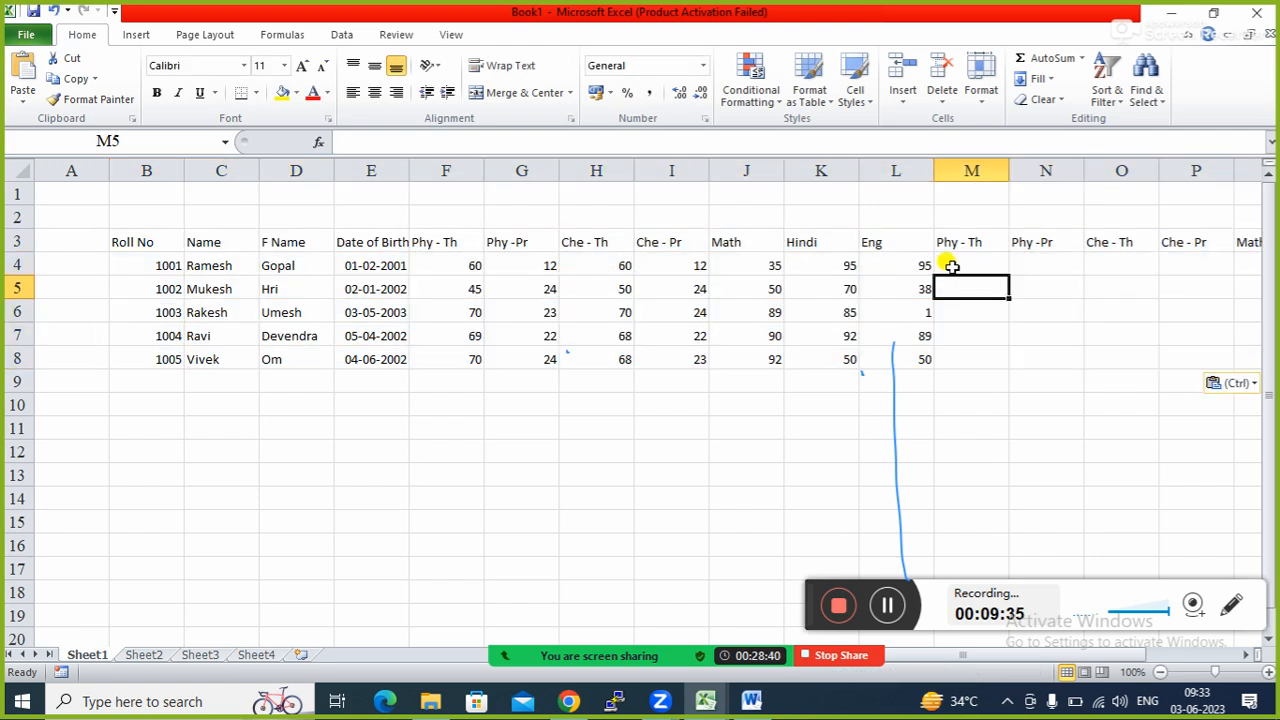
click(977, 258)
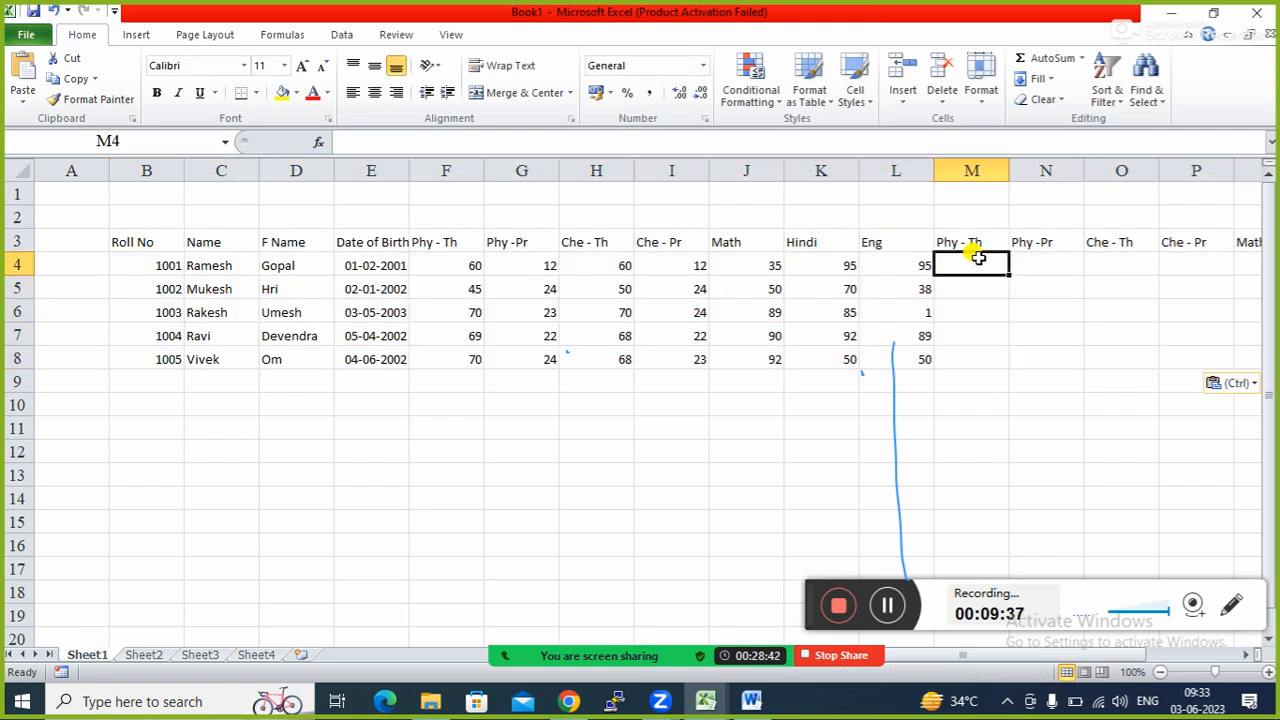
key(Right)
key(Right)
key(Right)
key(Right)
key(Right)
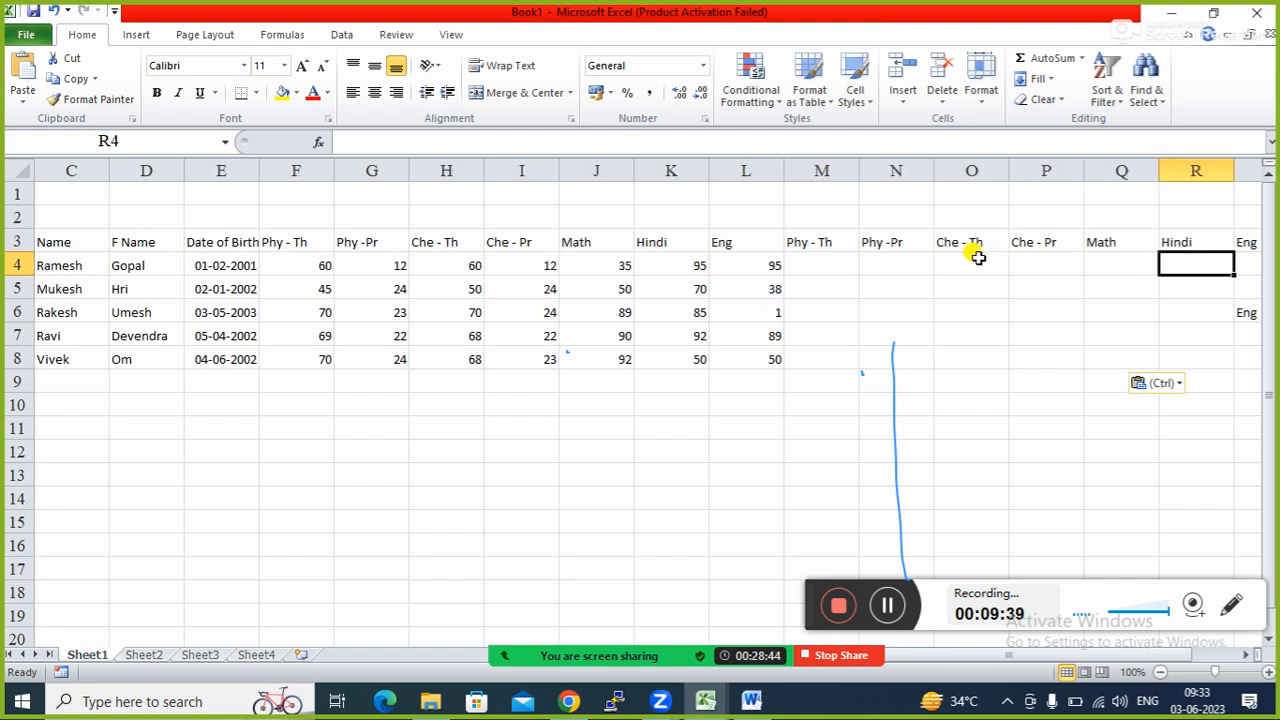
key(Right)
key(Right)
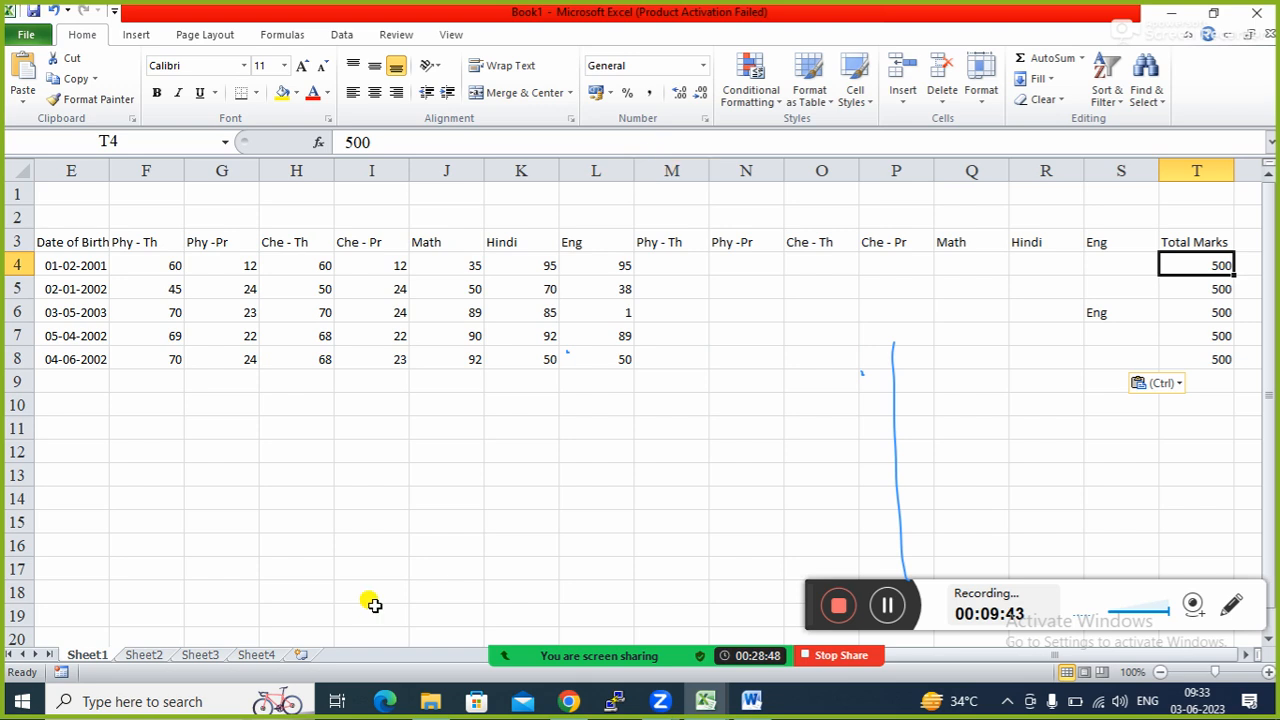
Switch back to the marks sheets workbook, cancel the pending copy and deselect the table
click(685, 698)
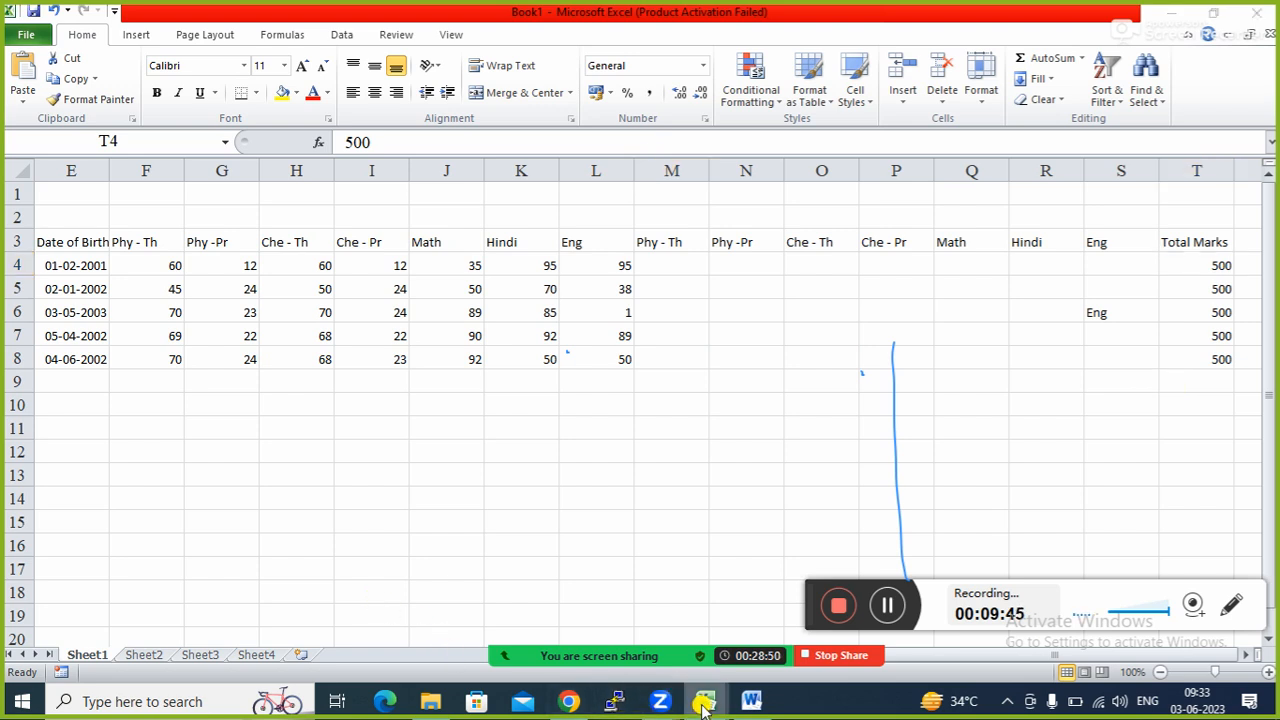
click(609, 632)
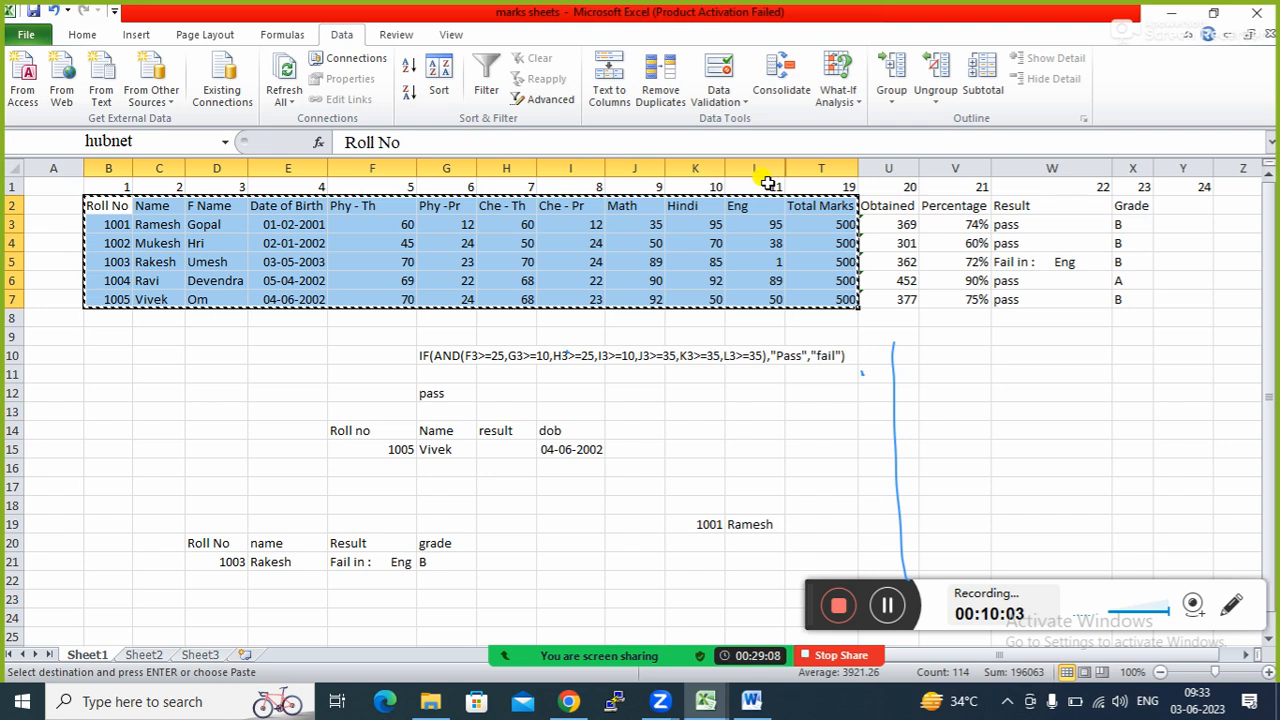
key(Escape)
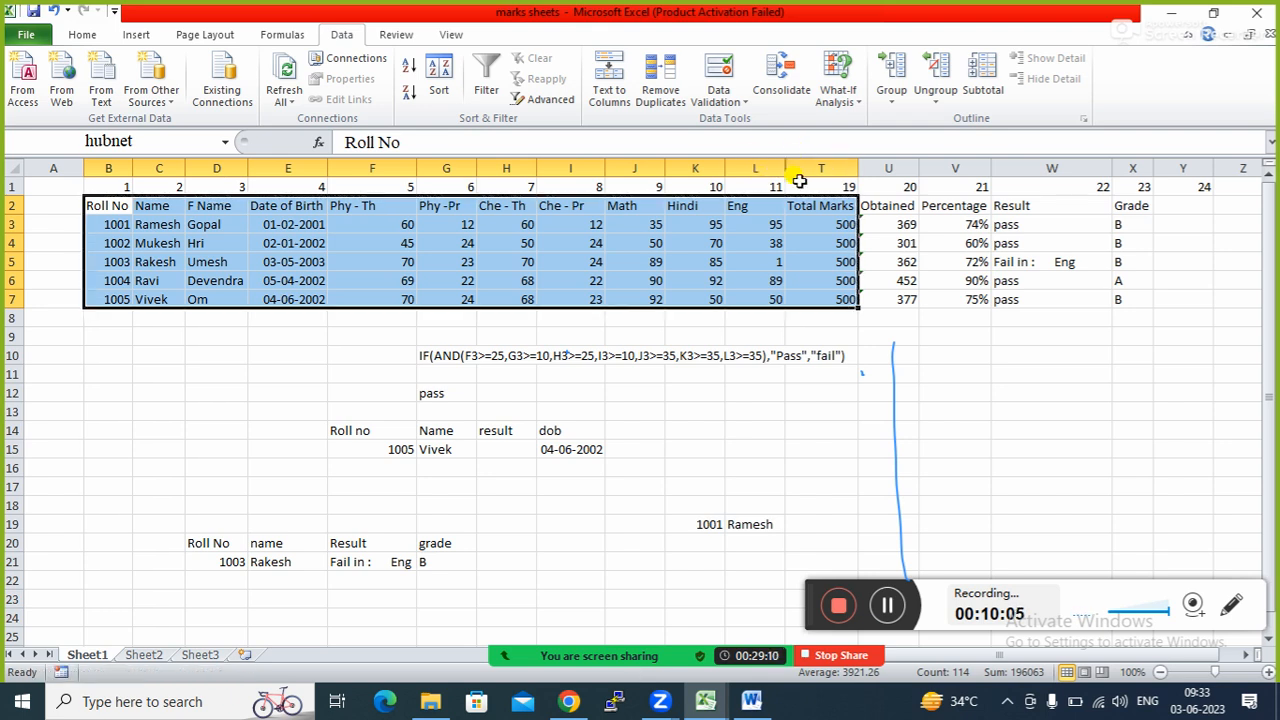
click(574, 372)
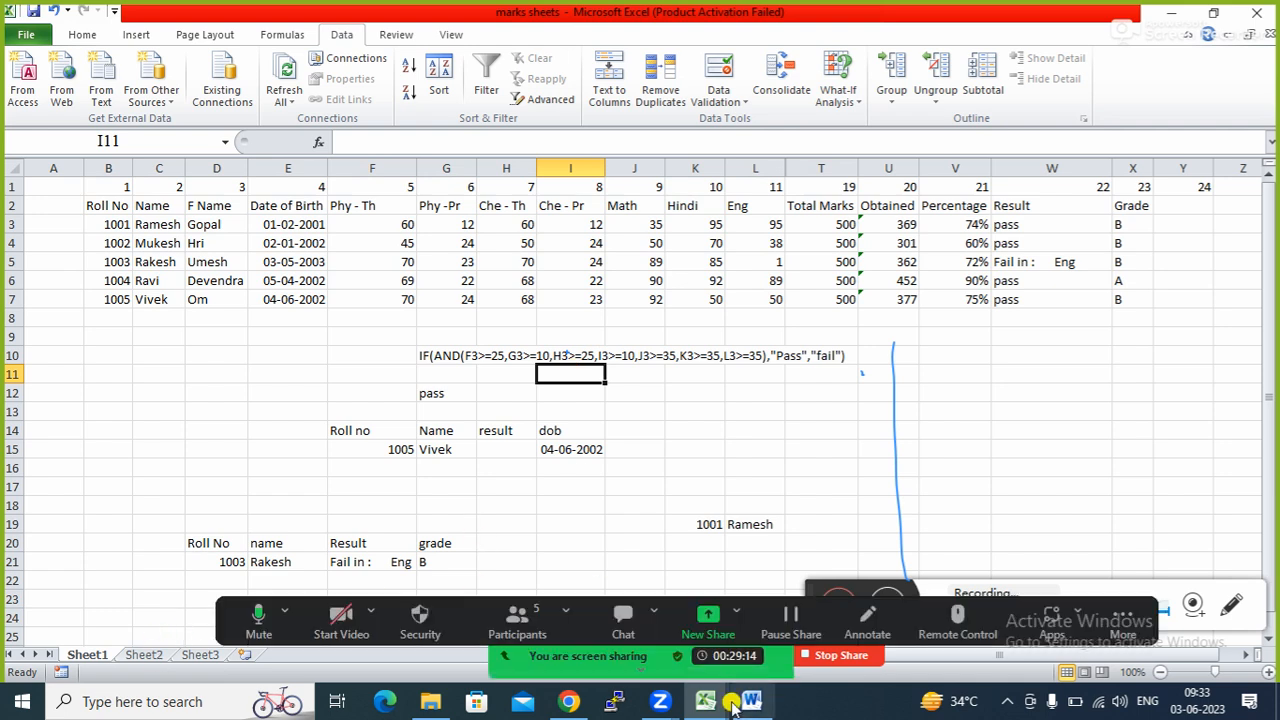
In Book1, hide the repeated subject columns M through S between Eng and Total Marks
mouse_move(704, 710)
click(840, 638)
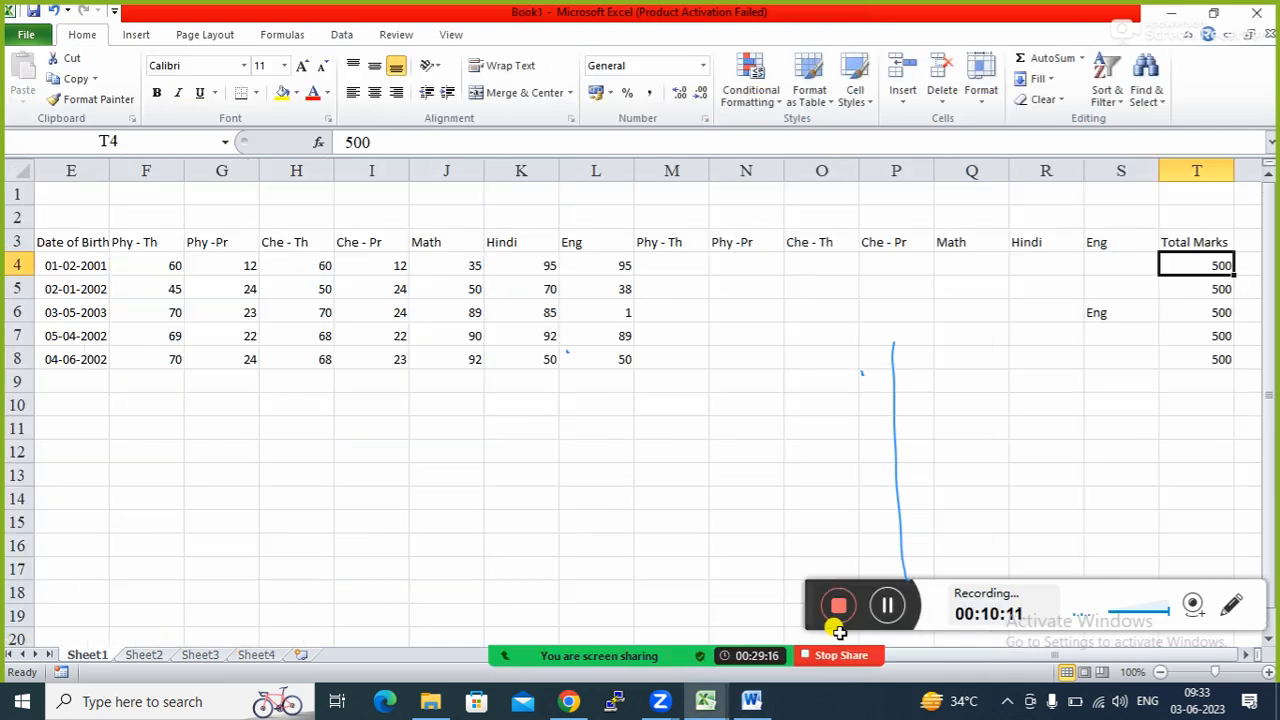
click(695, 410)
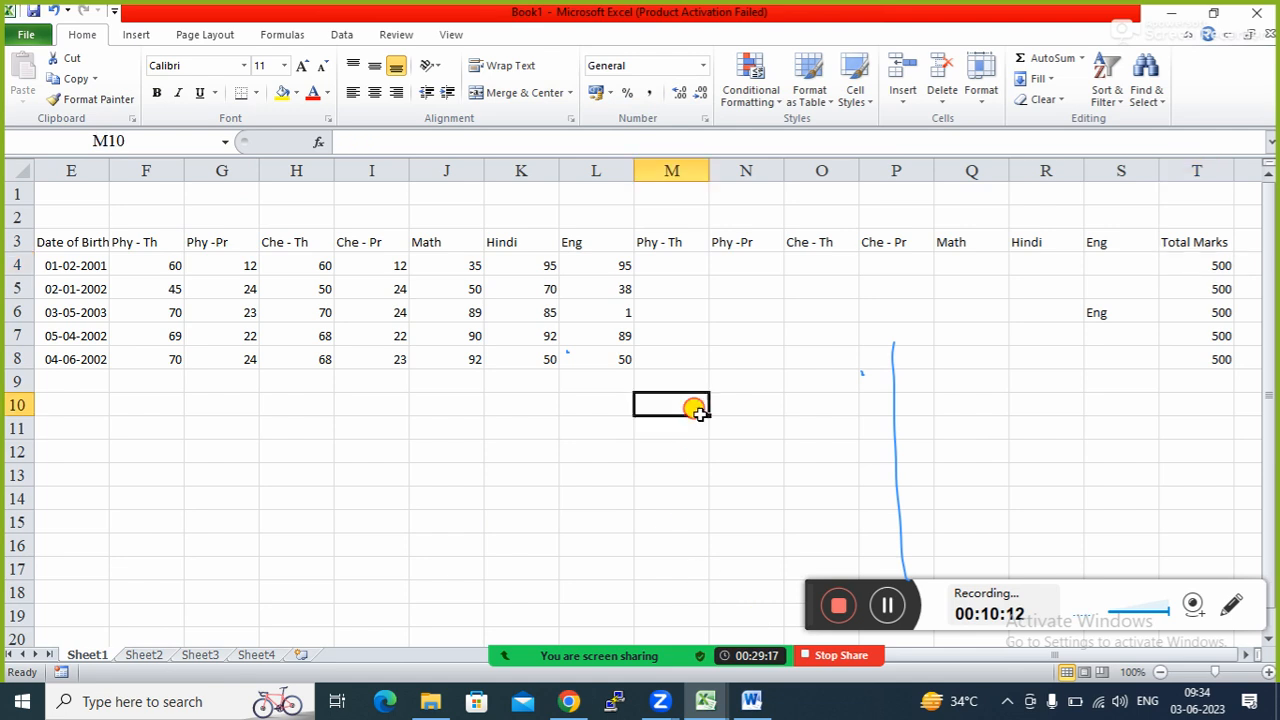
click(655, 162)
drag(655, 158, 1103, 164)
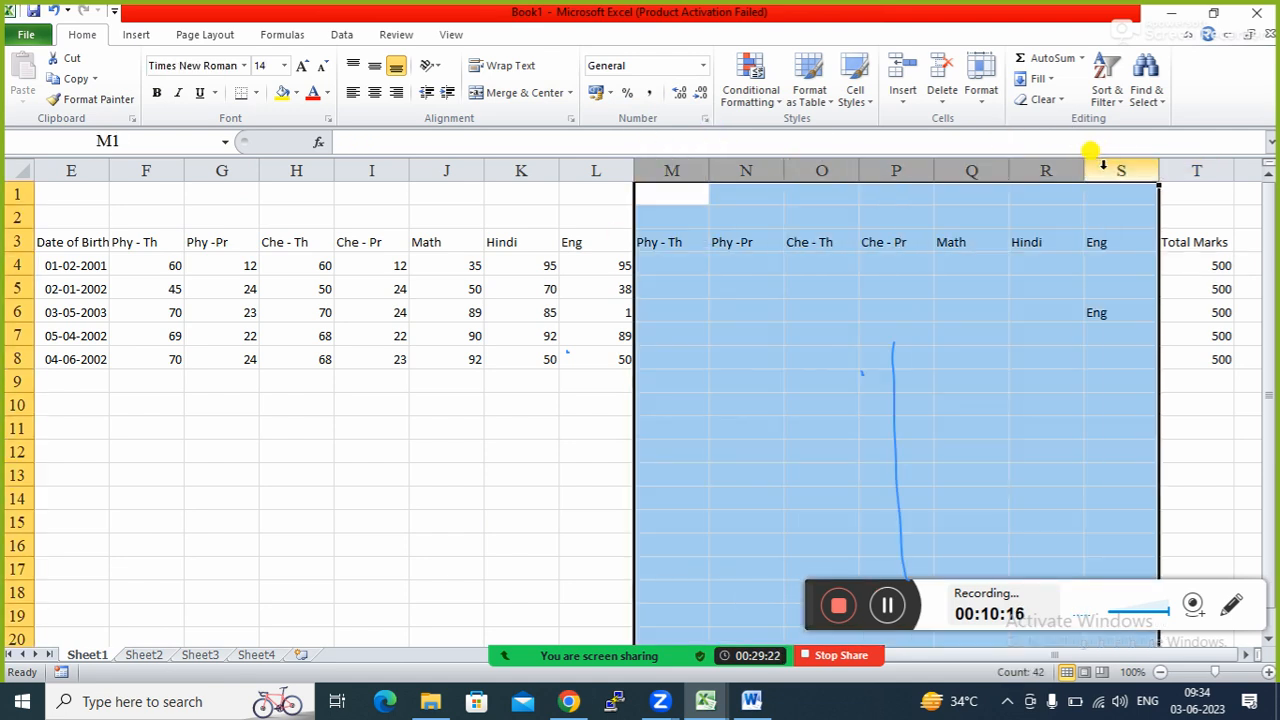
right_click(1041, 174)
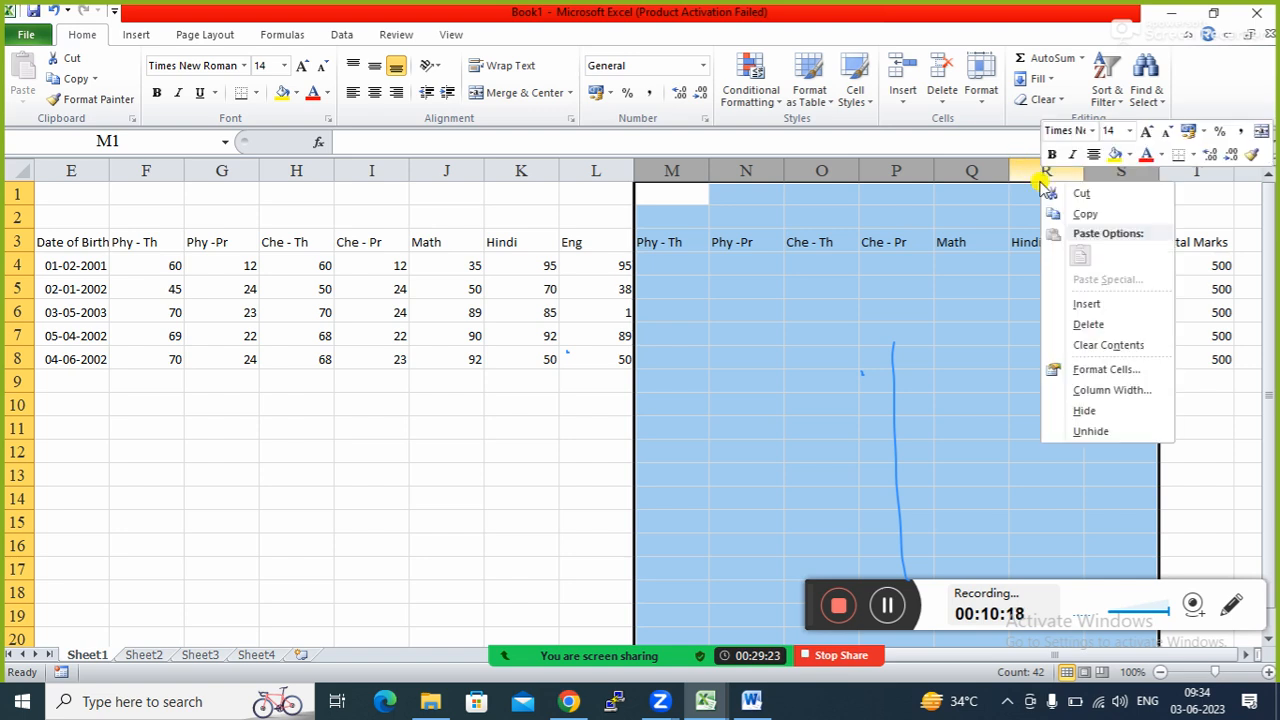
click(1118, 408)
click(743, 425)
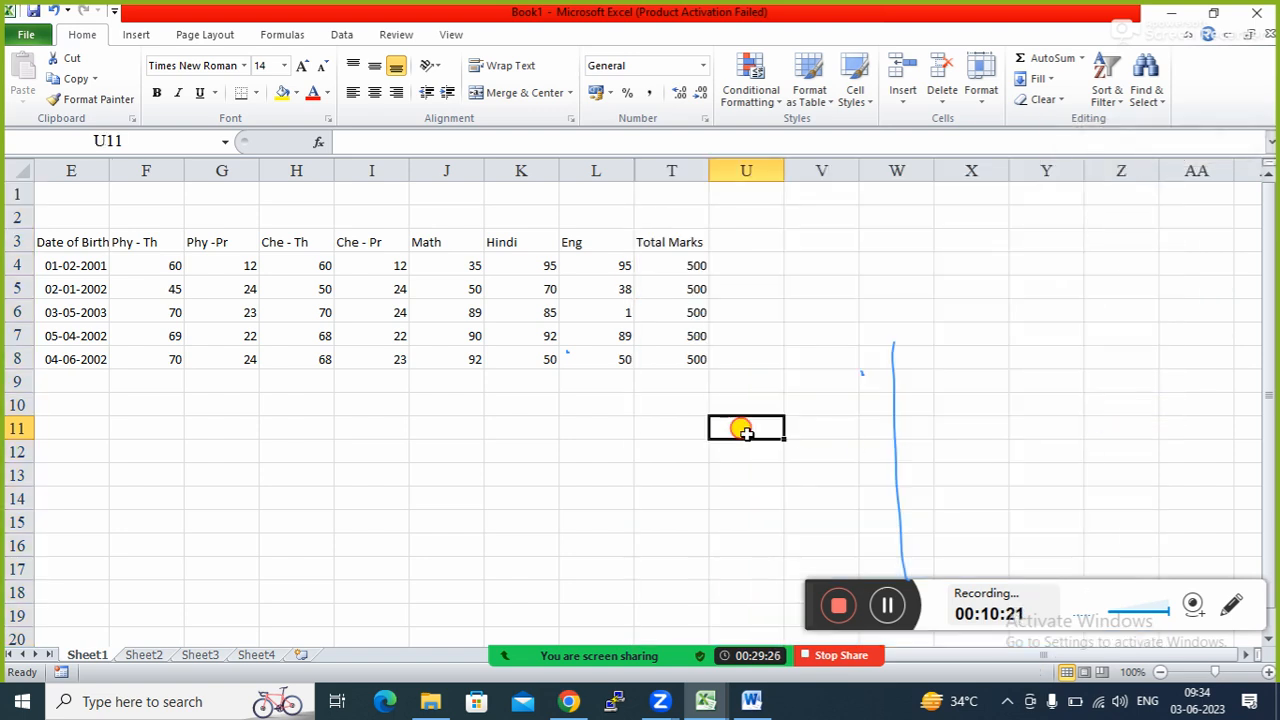
Select U3 in Book1 as the destination and copy the Obtained, Percentage, Result and Grade headers (U2:X2) from the marks sheets workbook
click(690, 263)
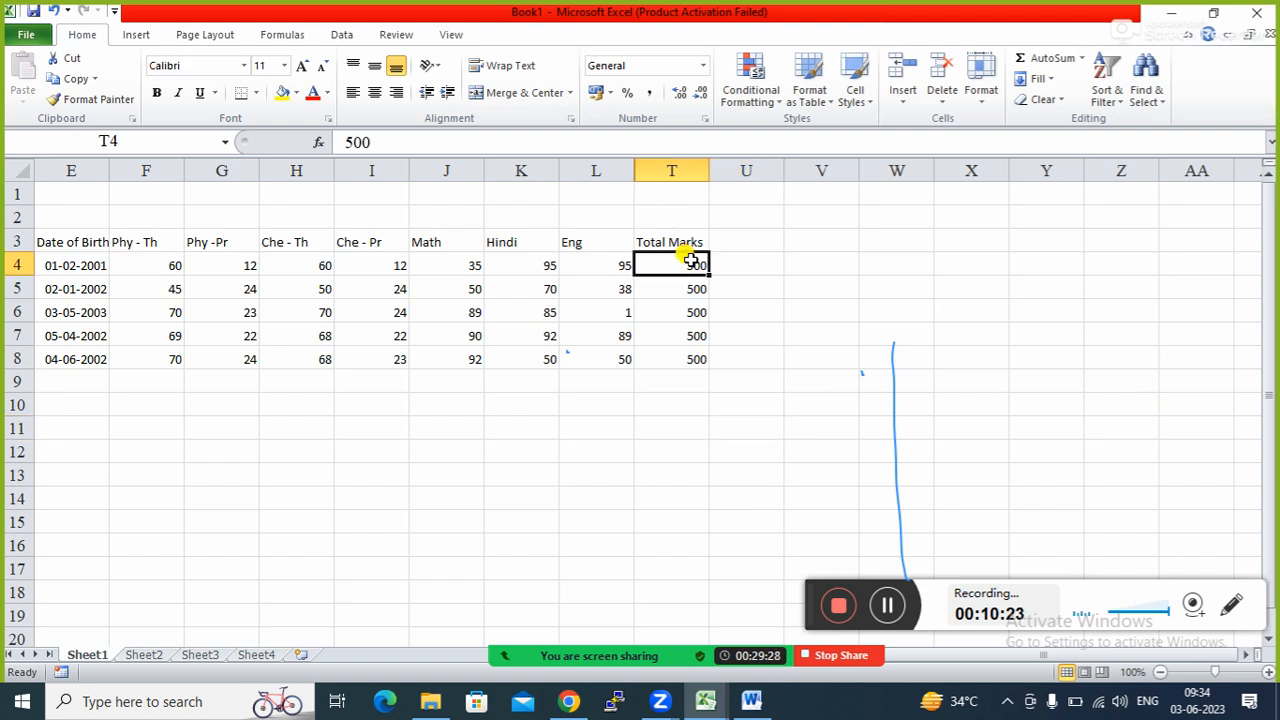
click(737, 243)
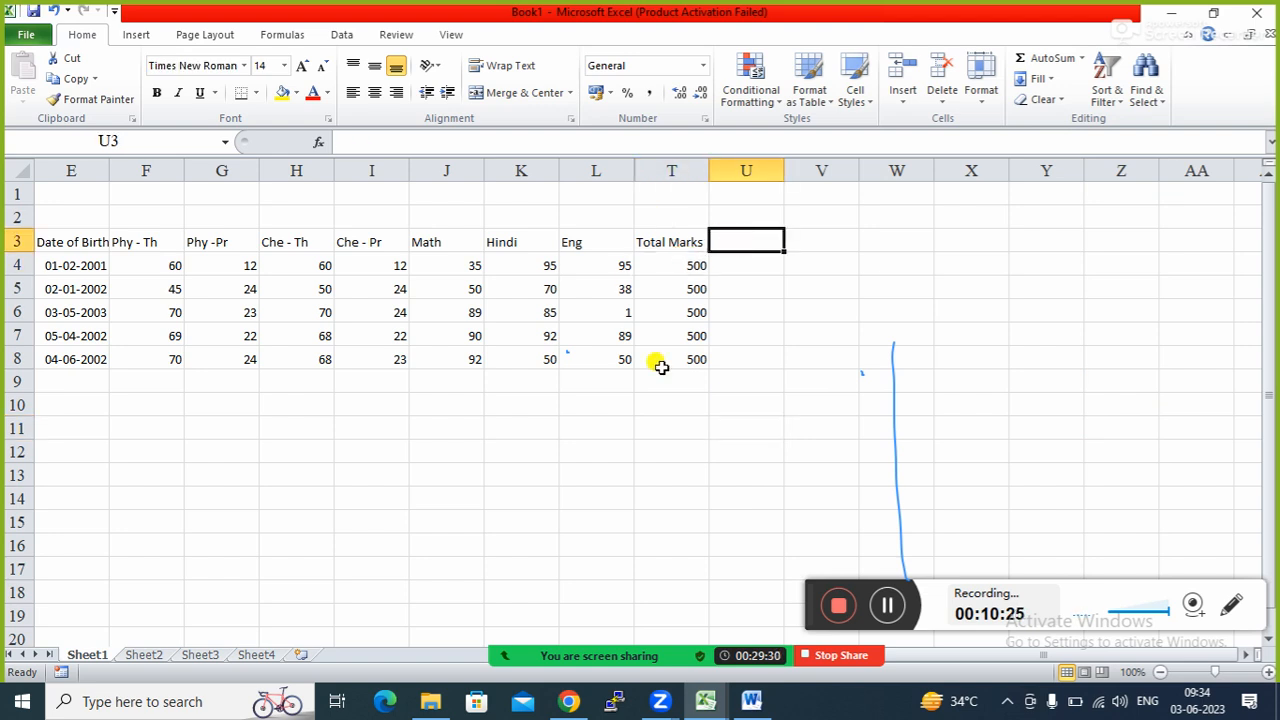
mouse_move(705, 700)
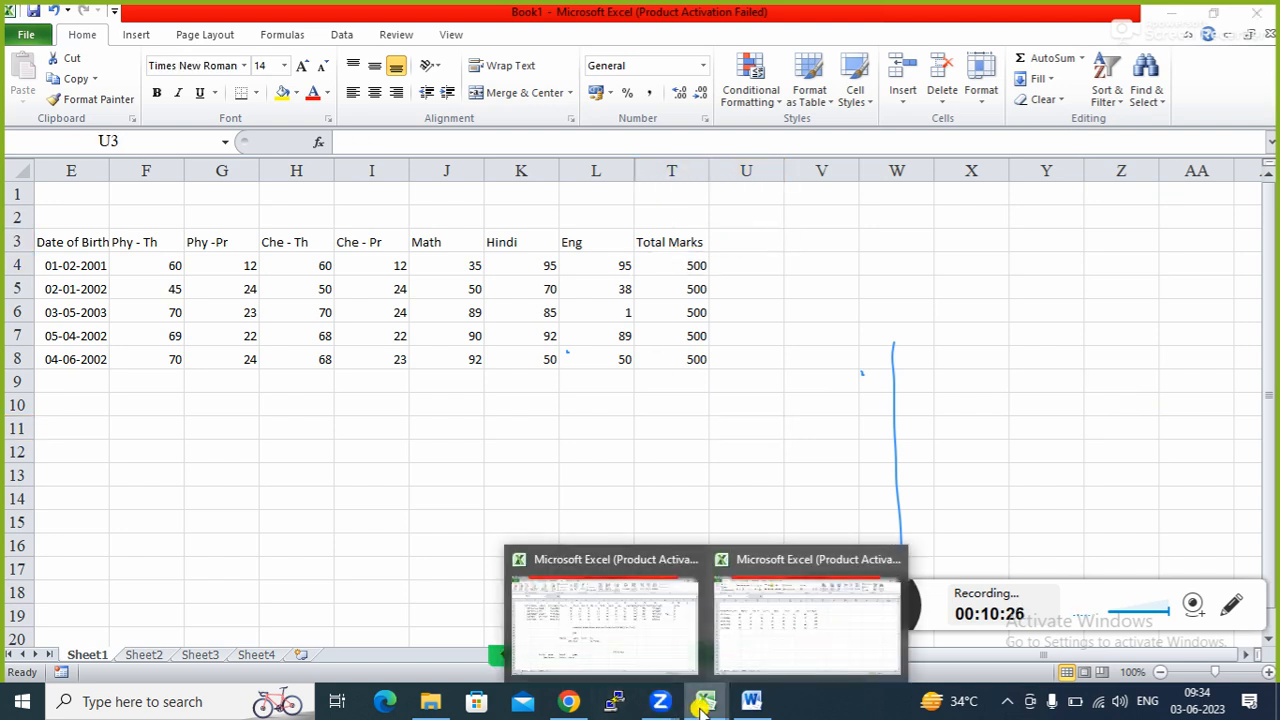
click(600, 652)
click(694, 409)
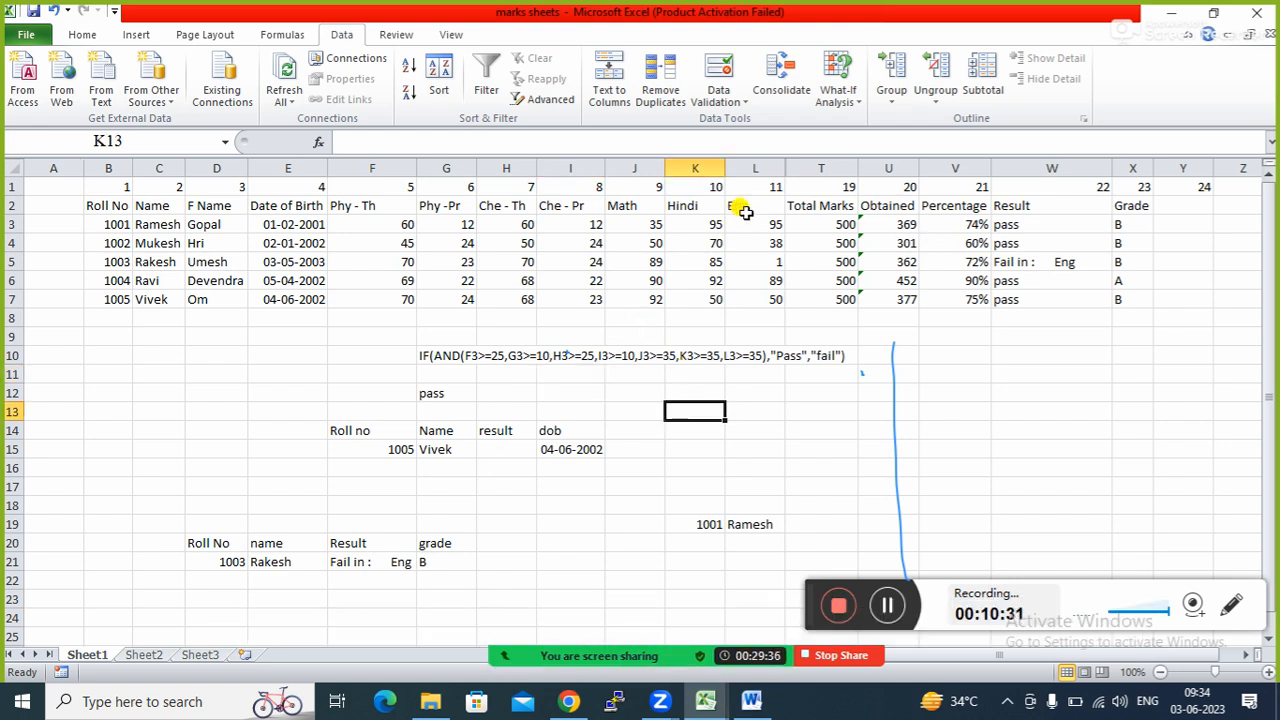
click(876, 203)
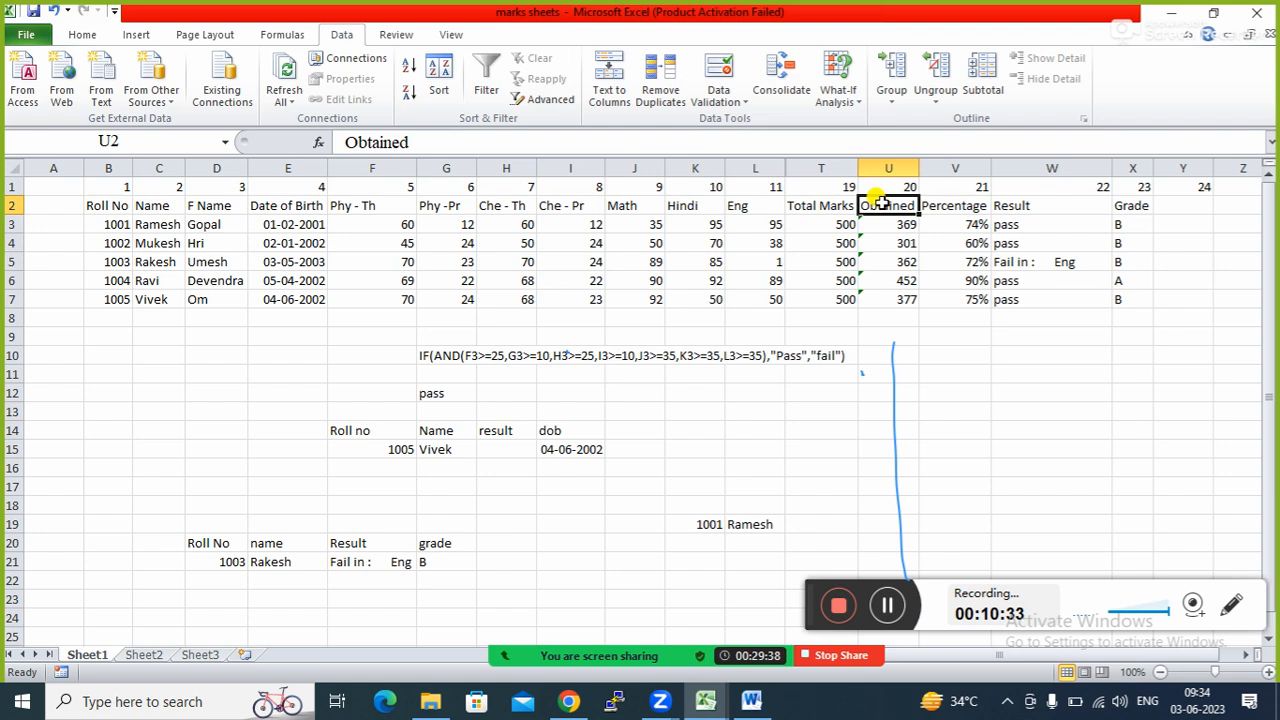
key(shift+Right)
key(shift+Right)
key(shift+Right)
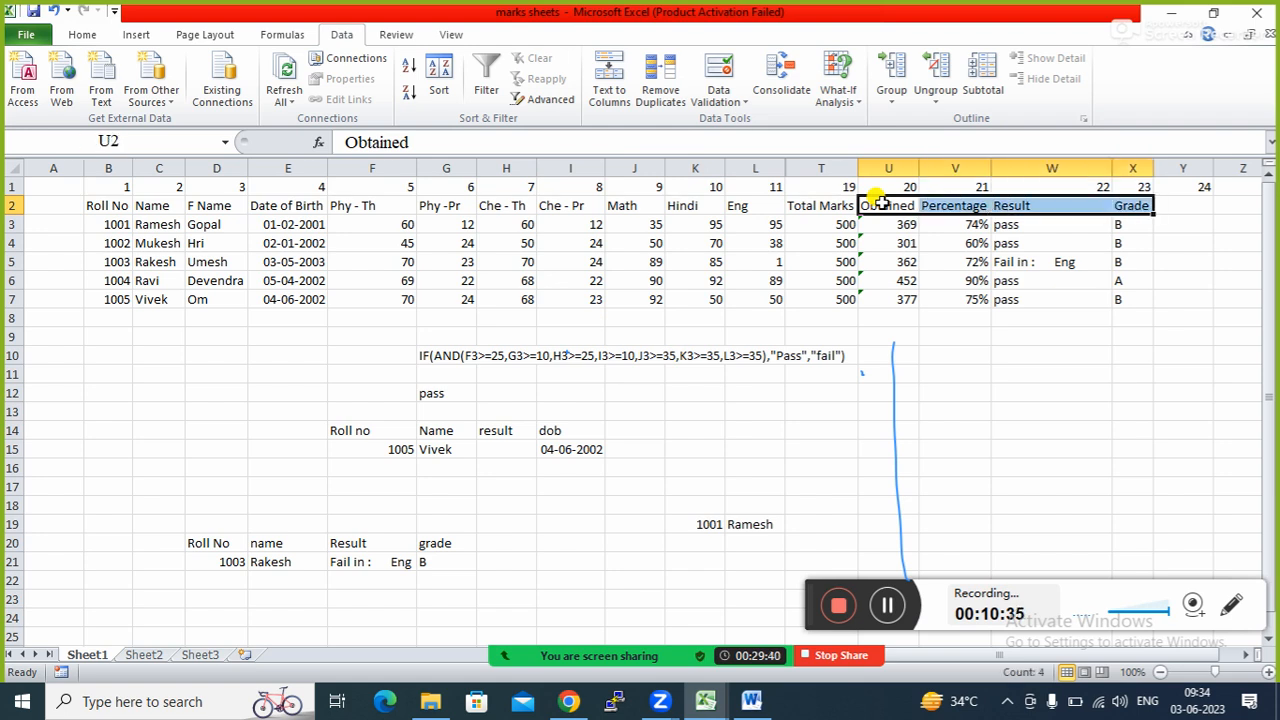
key(ctrl+c)
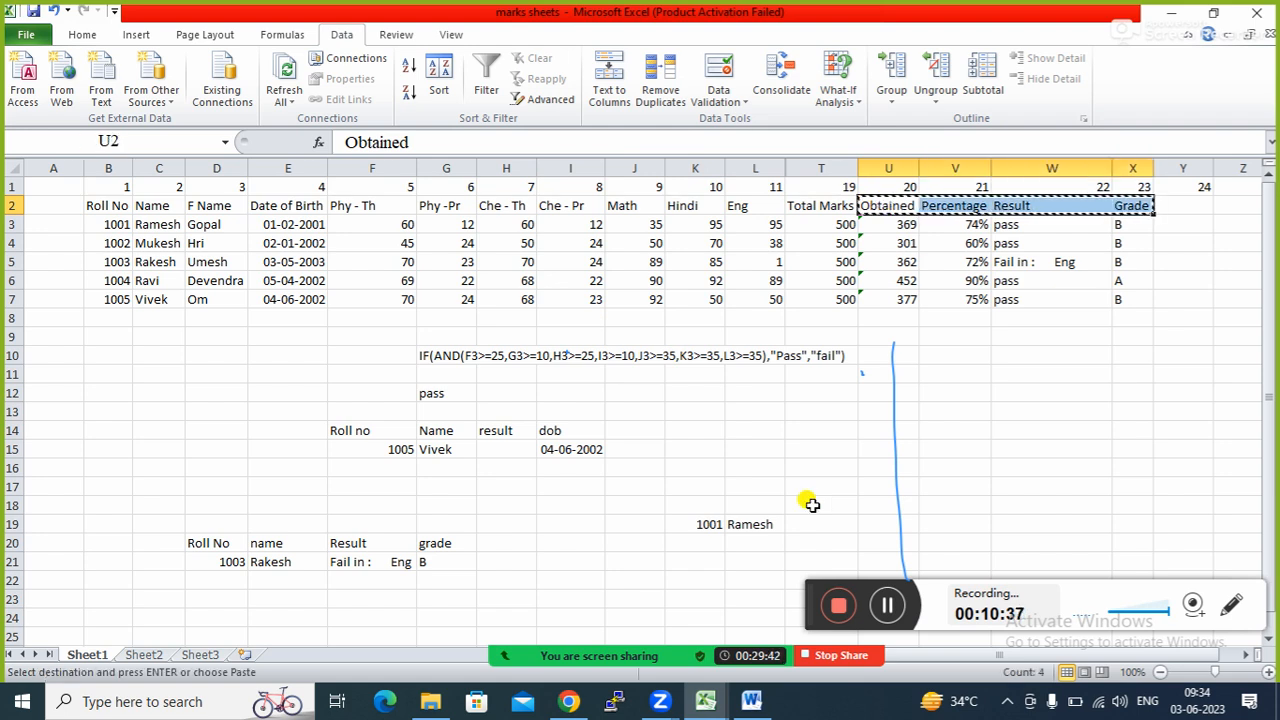
Paste the four copied headers into Book1 starting at U3, beside Total Marks
mouse_move(705, 700)
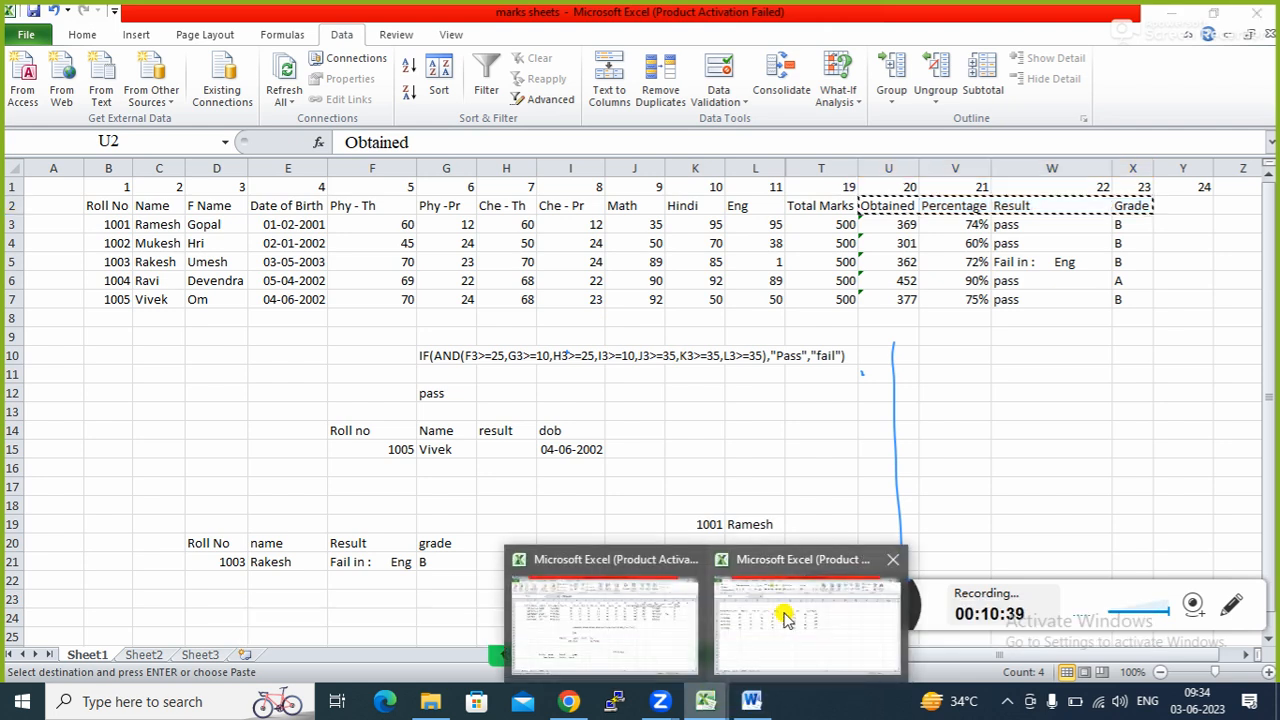
click(835, 627)
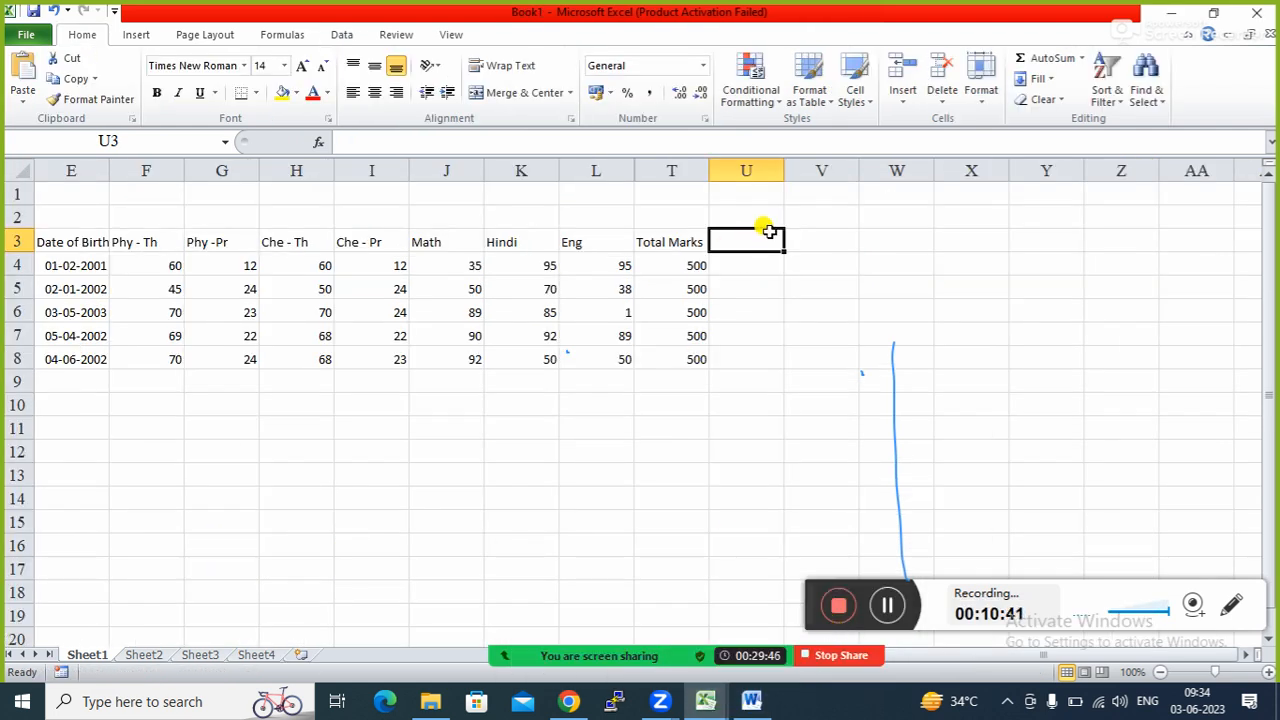
key(ctrl+v)
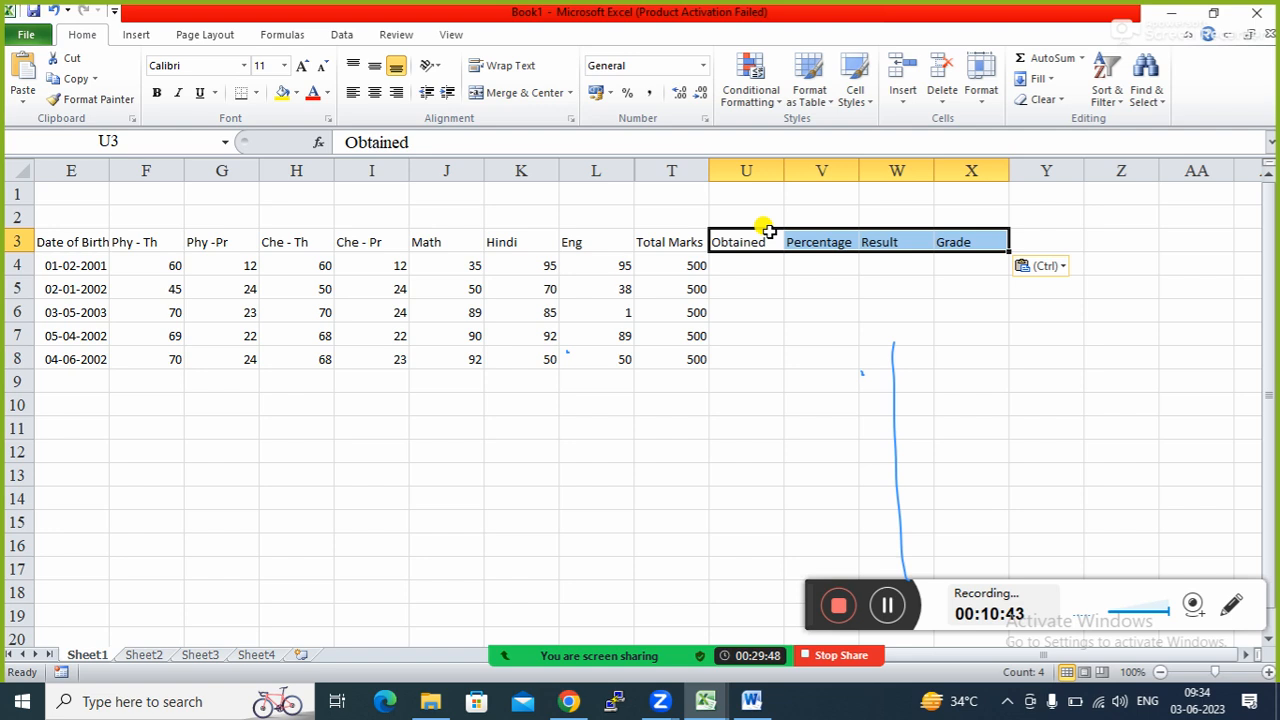
click(730, 352)
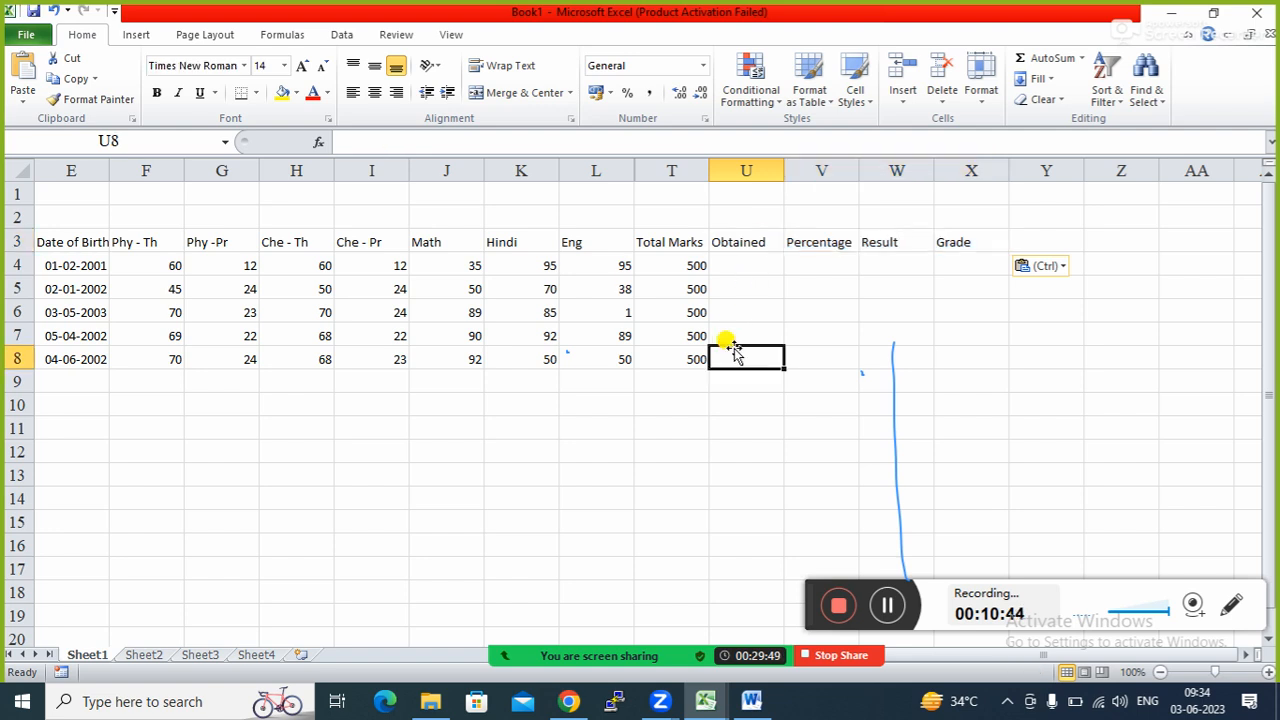
Go over the empty row 4 cells under the Obtained, Percentage, Result and Grade headers, ending on U4
click(731, 257)
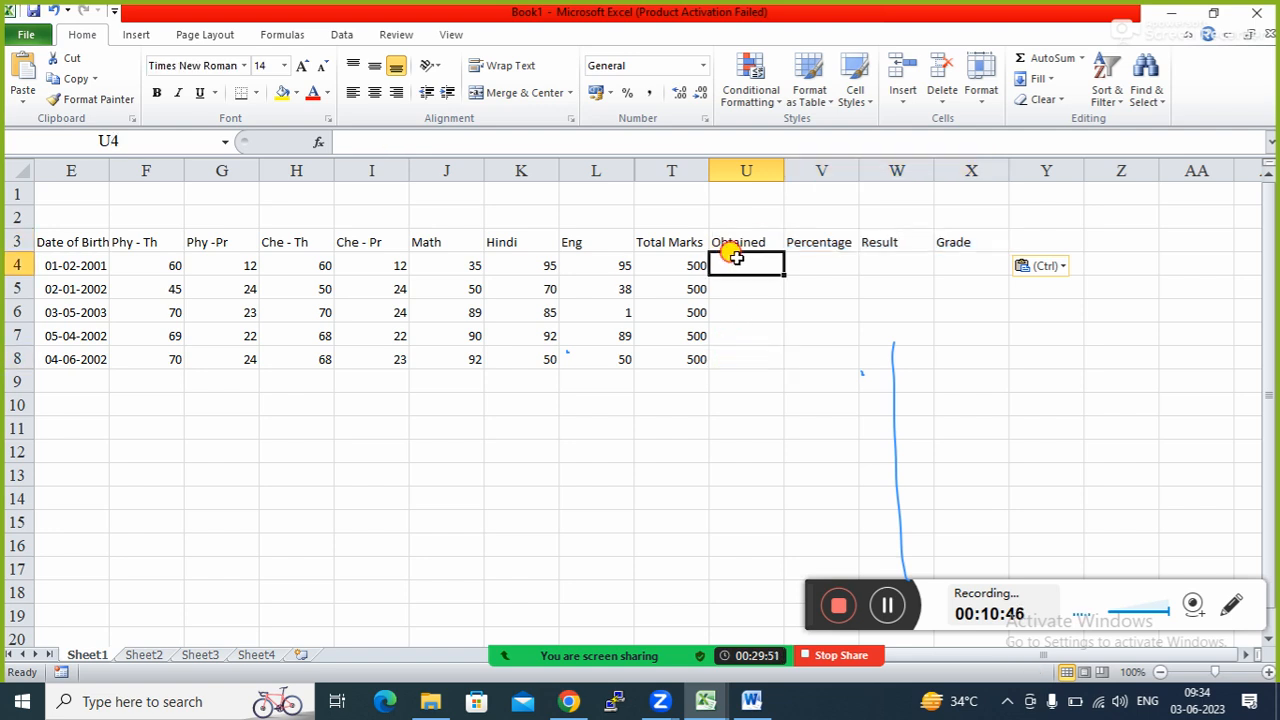
click(818, 247)
click(852, 264)
click(979, 260)
click(759, 264)
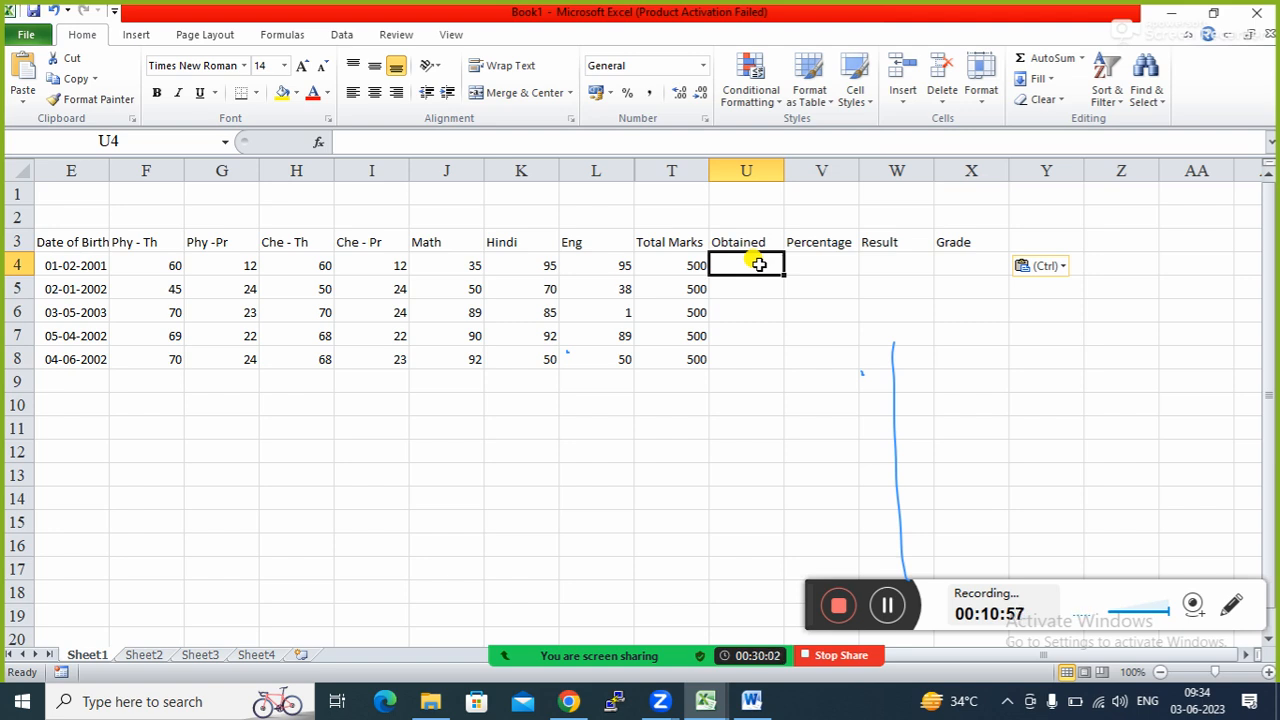
Enter the formula =SUM(F4:L4) in U4 to total the first student's subject marks under Obtained
text(=)
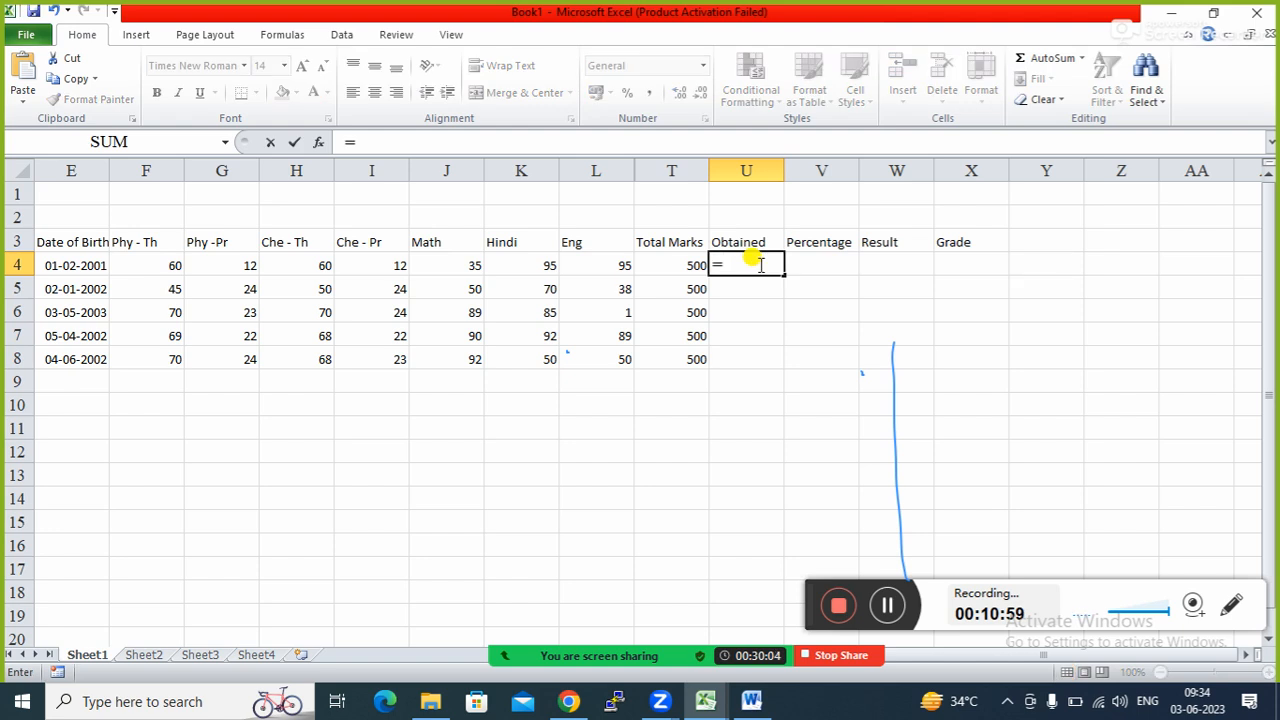
text(su)
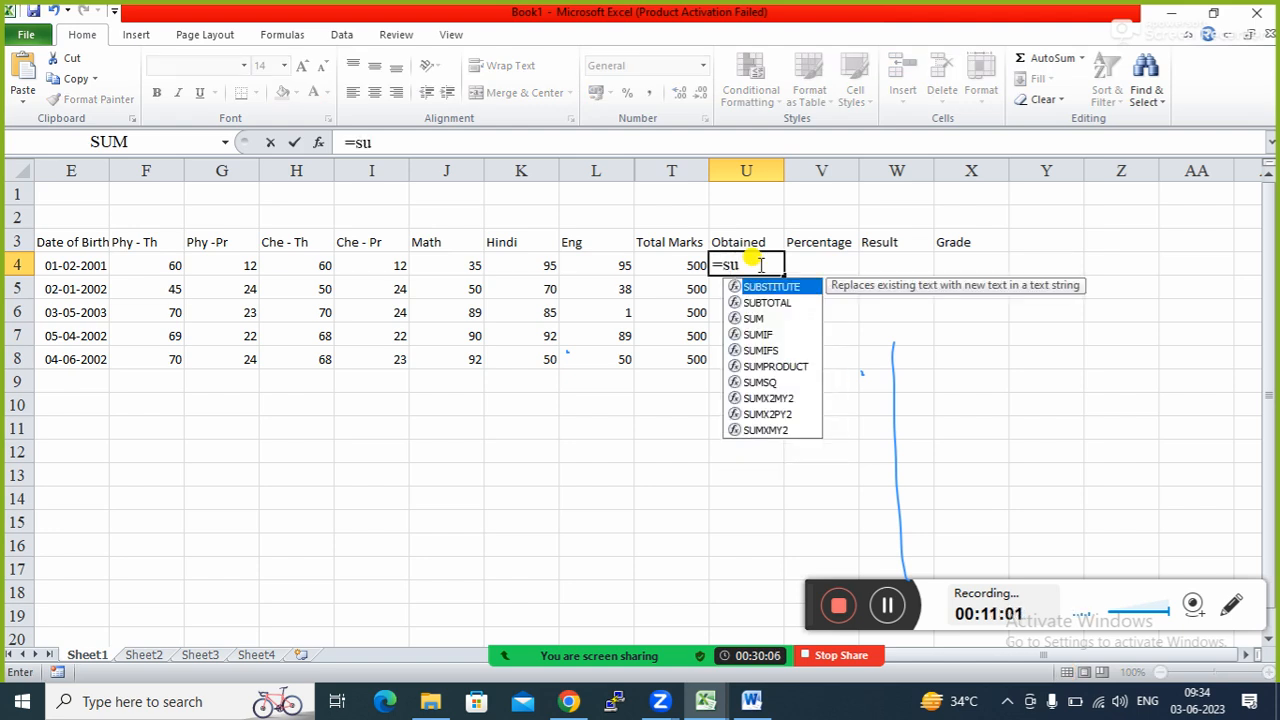
text(m)
key(Tab)
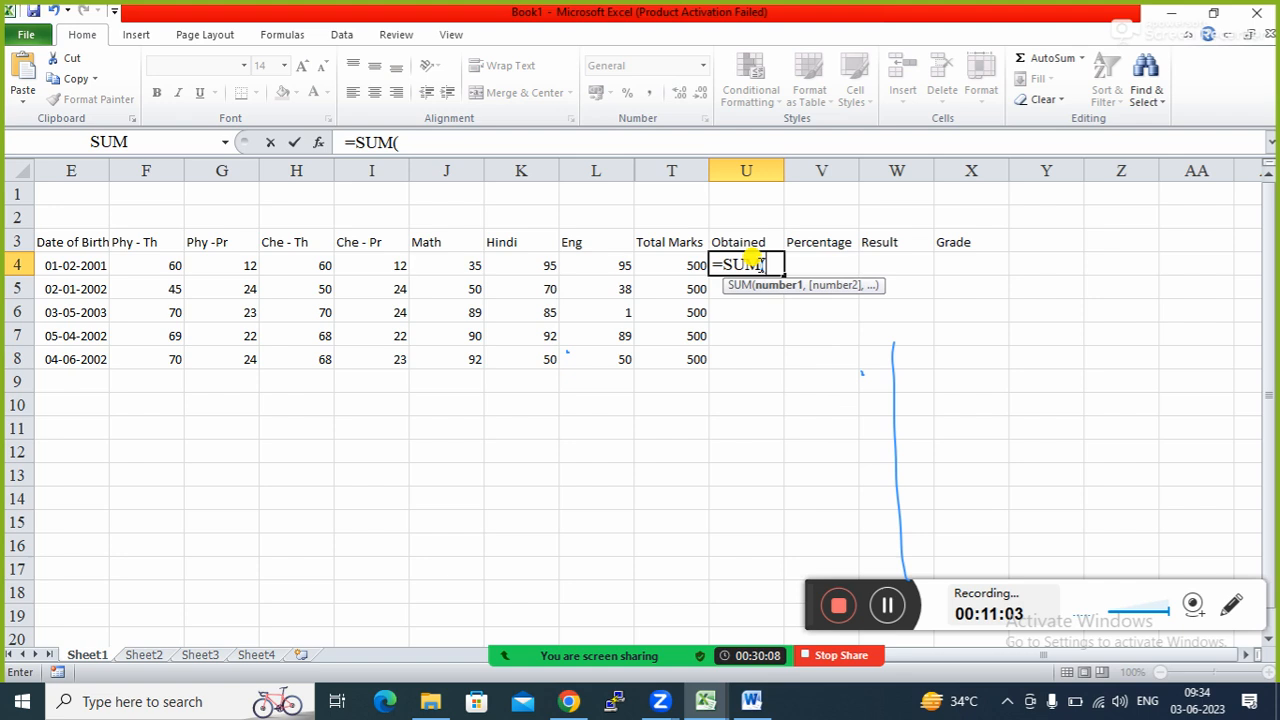
click(168, 265)
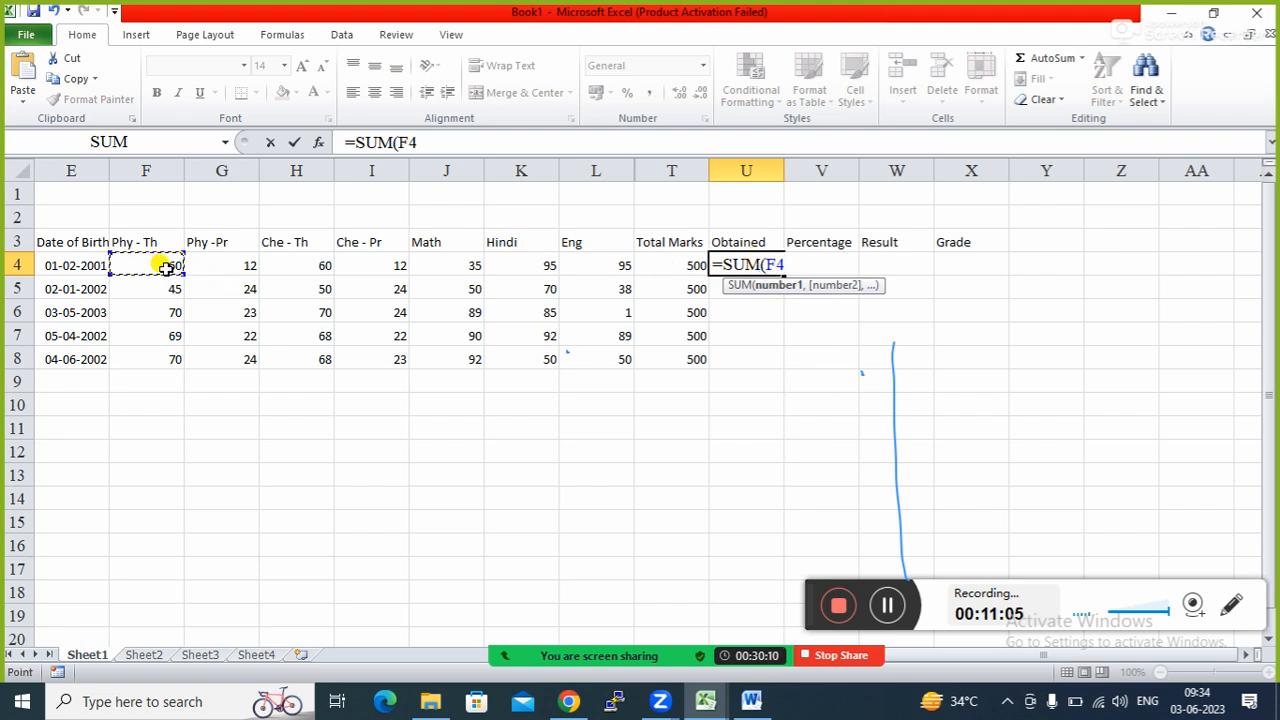
key(shift+Right)
key(shift+Right)
key(shift+Right)
key(shift+Right)
key(shift+Right)
key(shift+Right)
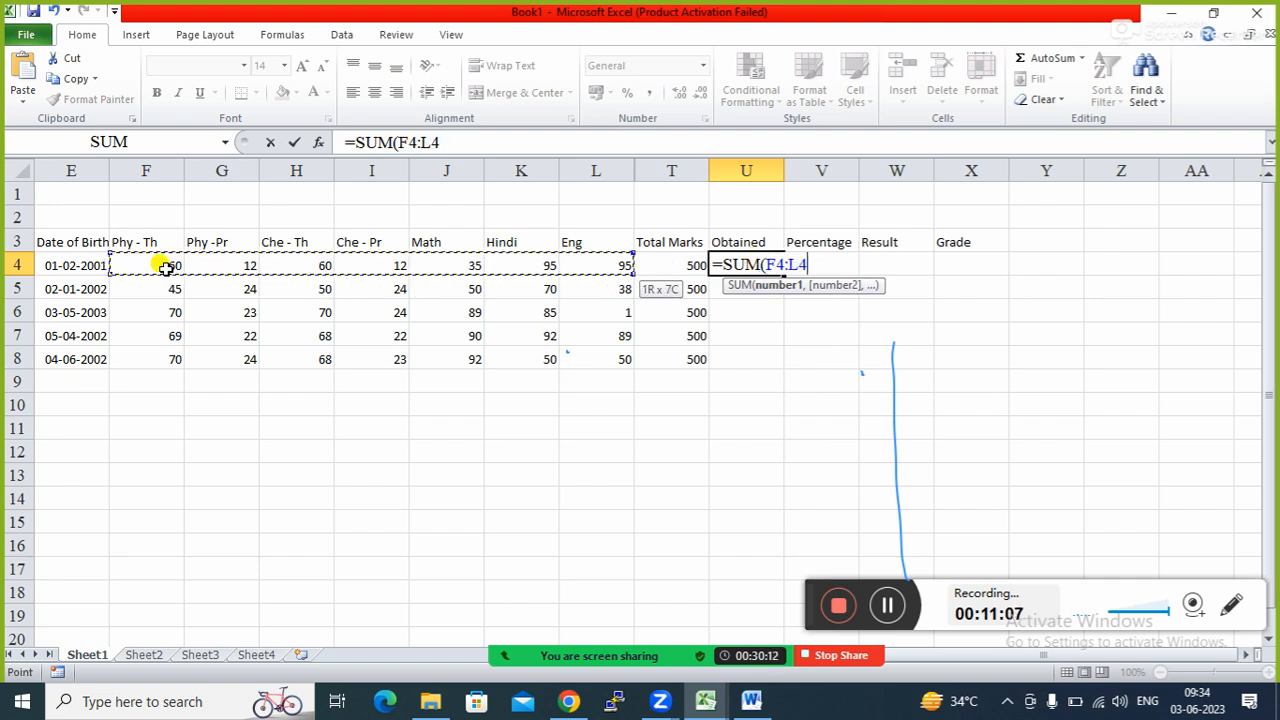
key(Return)
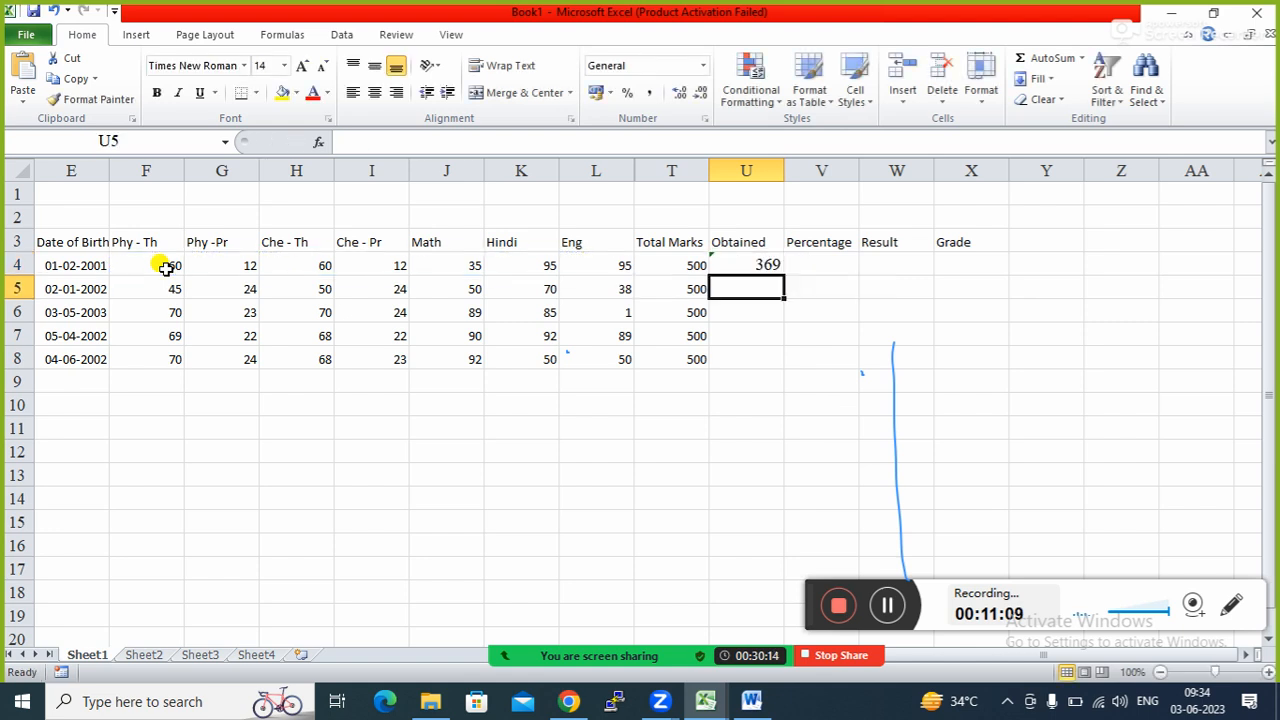
Dismiss the meeting time notice and fill the U4 sum formula down the Obtained column to U8
click(728, 265)
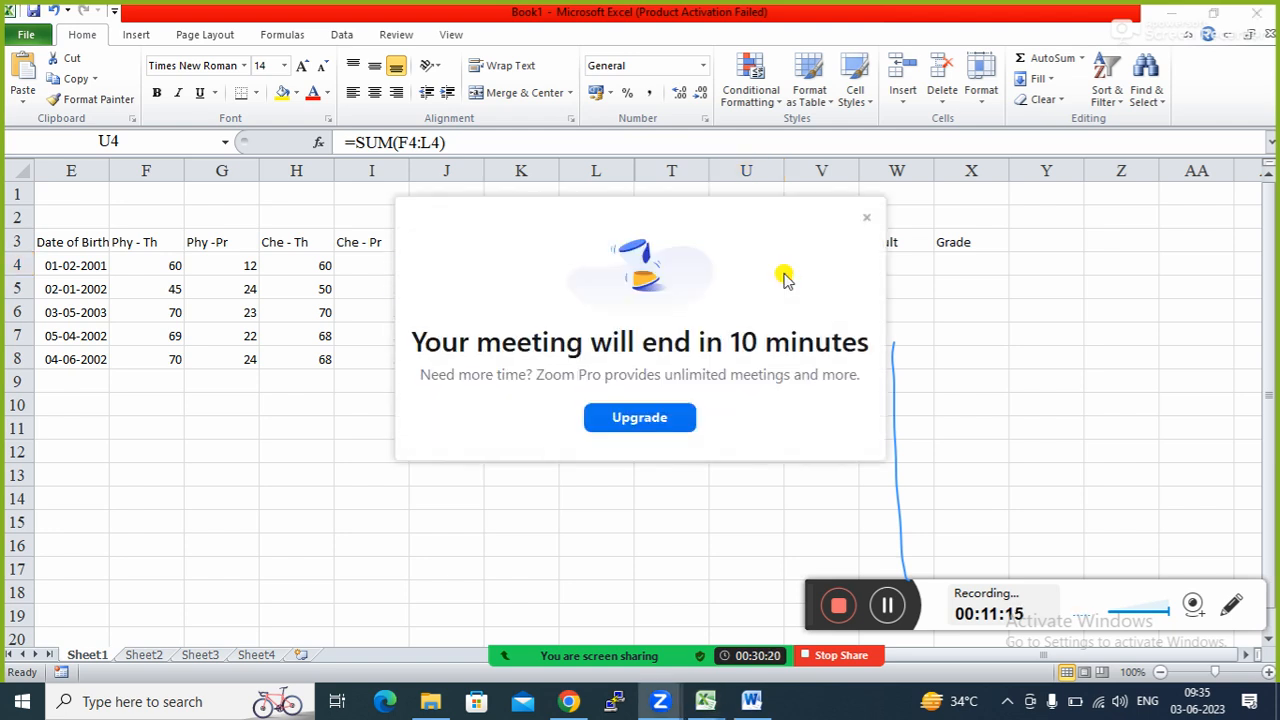
click(866, 214)
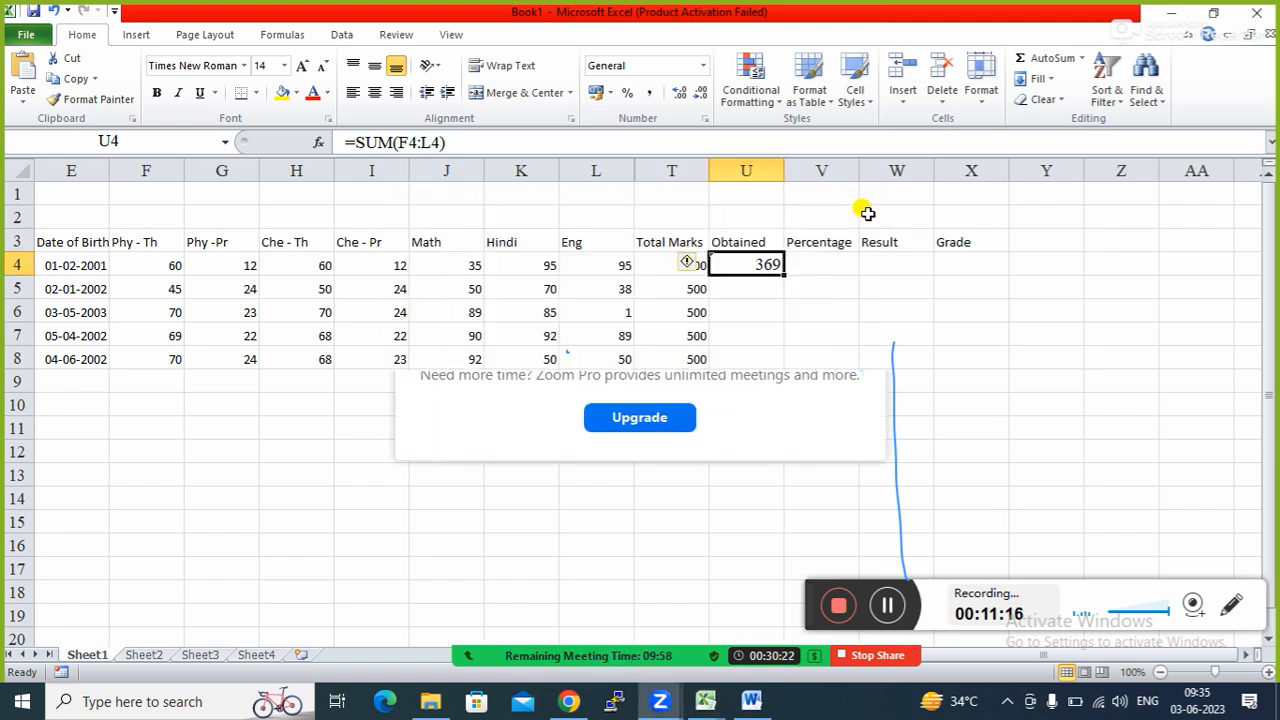
double_click(785, 272)
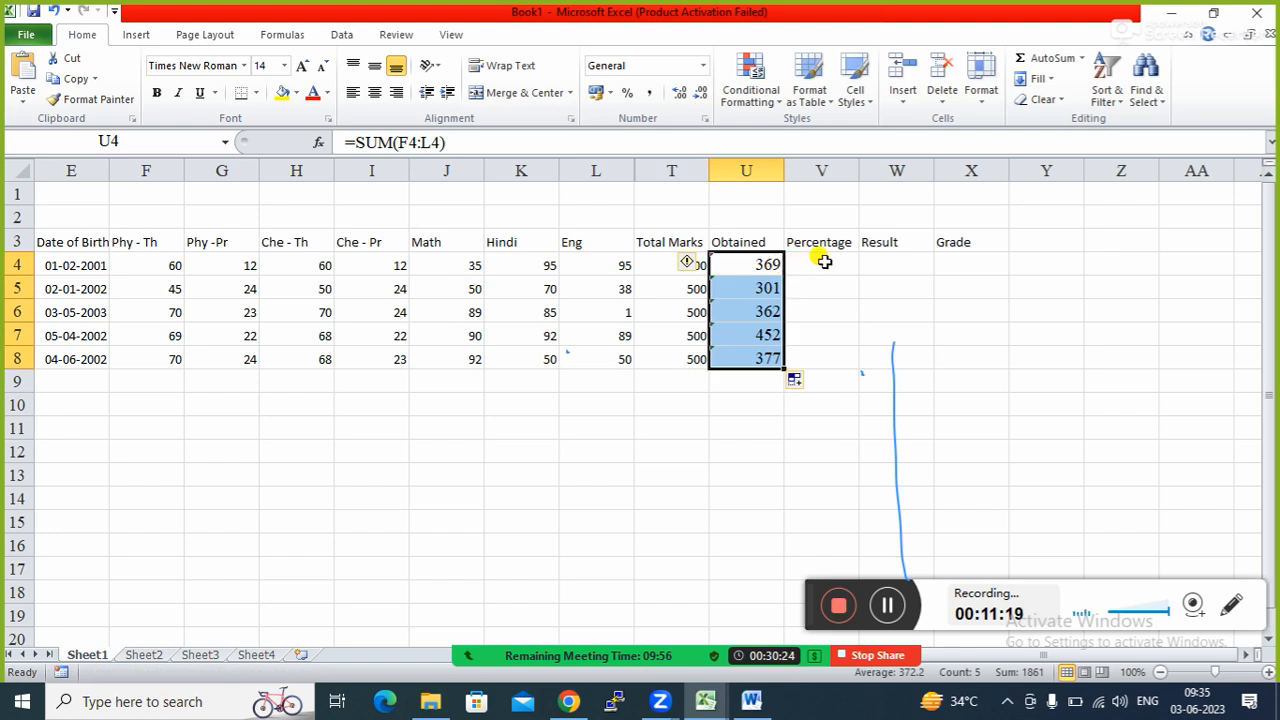
Enter the formula =U4/T4*100 in V4 to calculate the first student's percentage
click(824, 261)
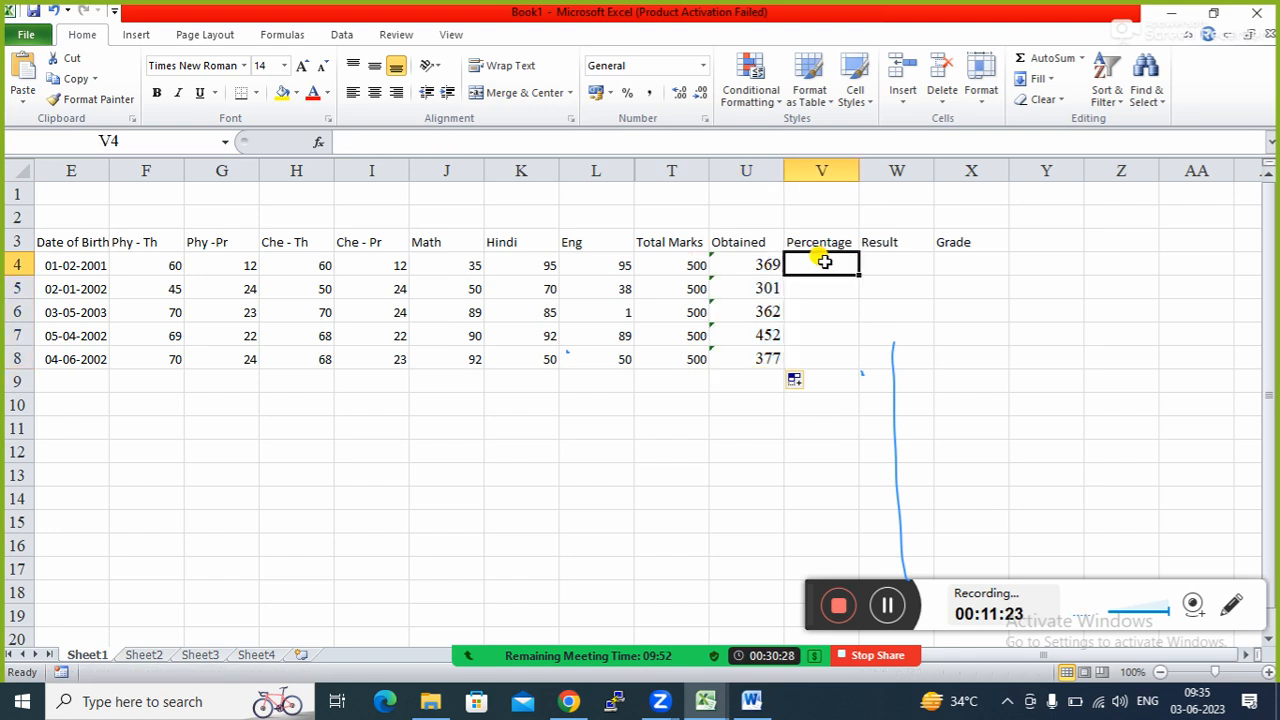
text(=)
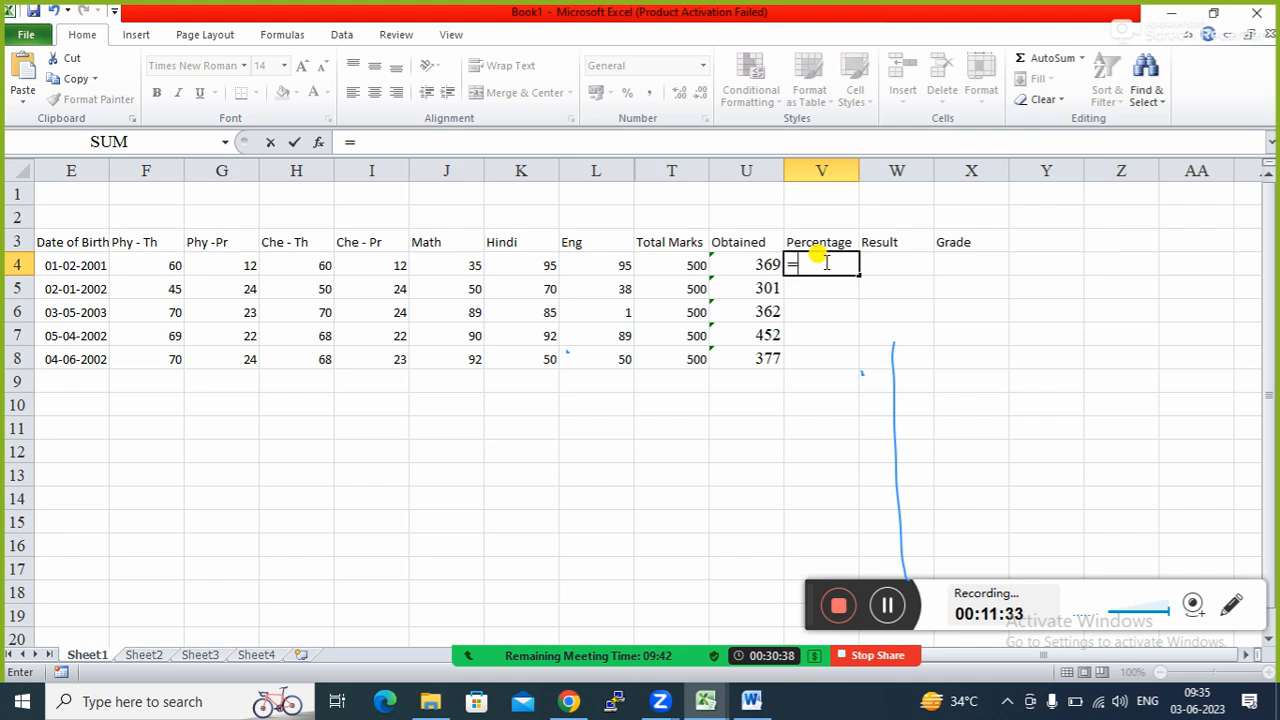
click(758, 262)
text(/)
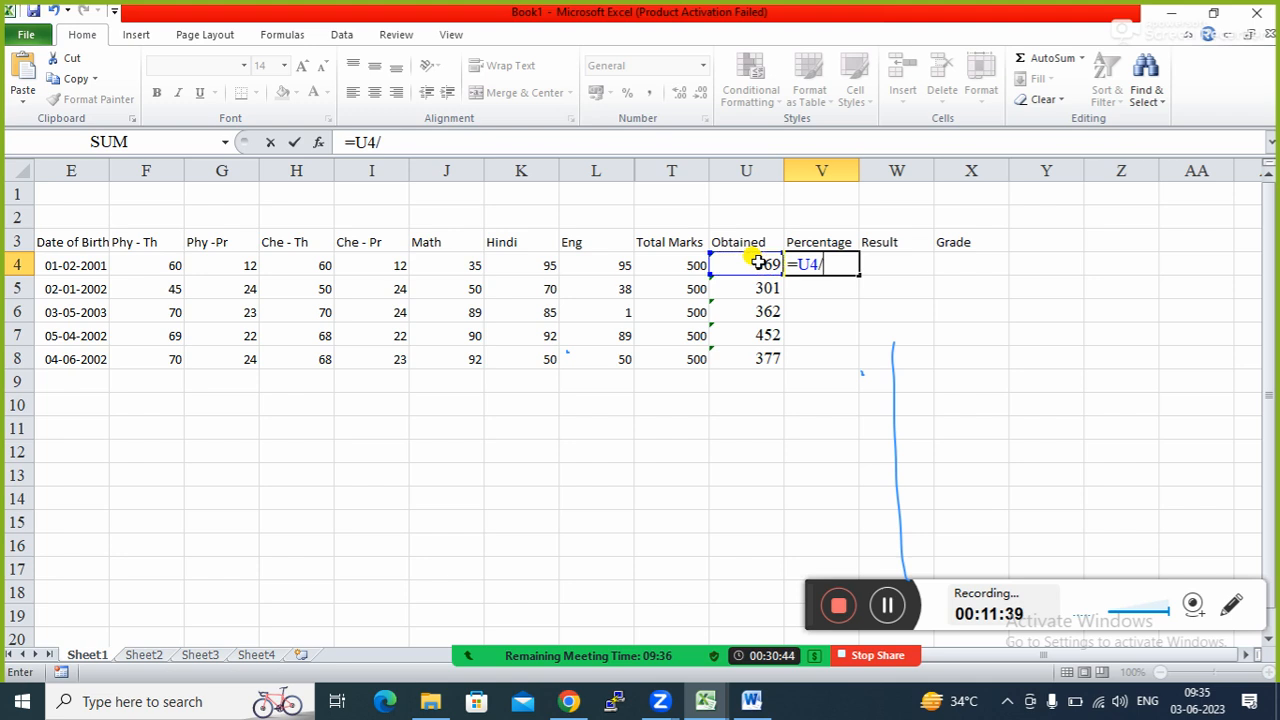
click(676, 263)
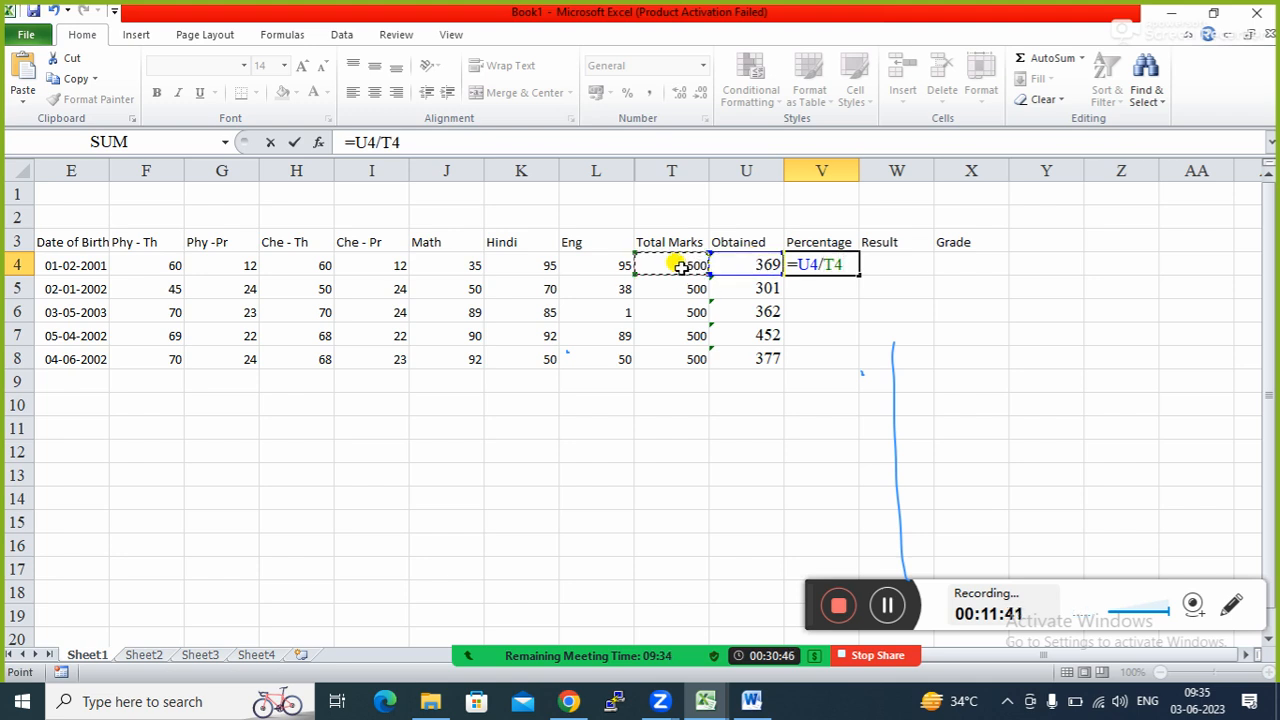
text(*100)
key(Return)
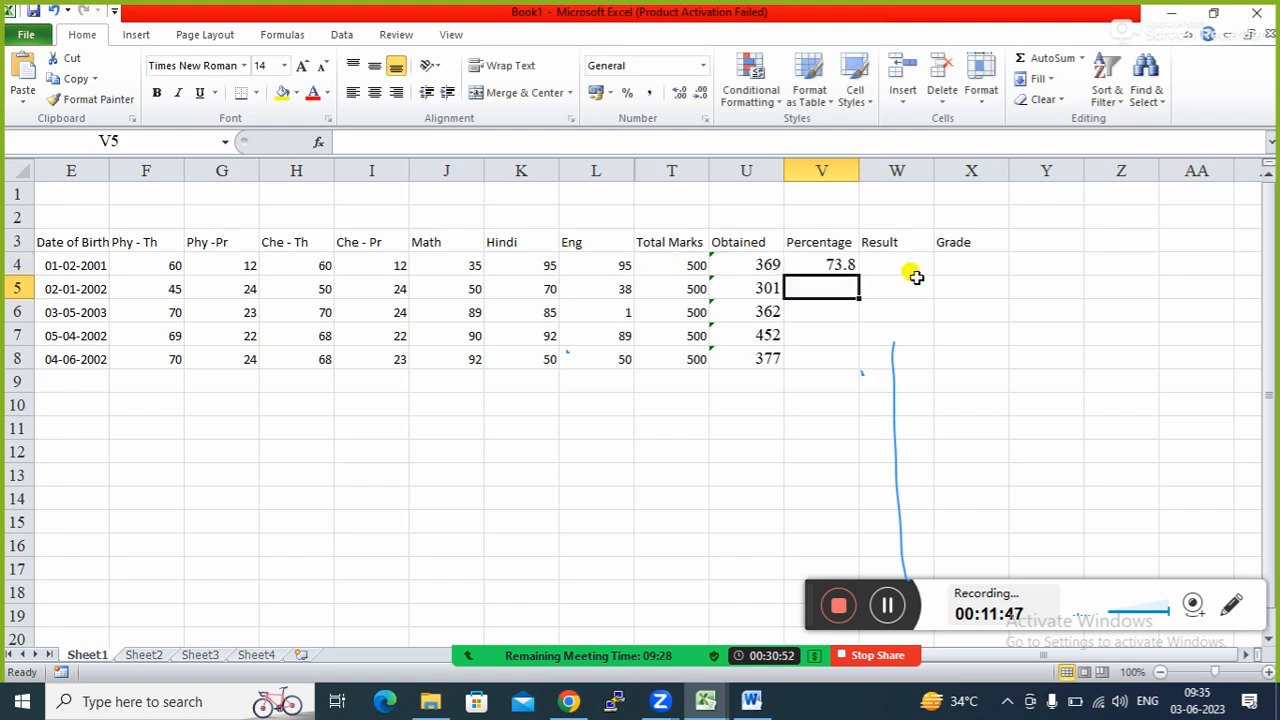
Fill the V4 percentage formula down to V8, undo the fill and reselect V4
click(830, 262)
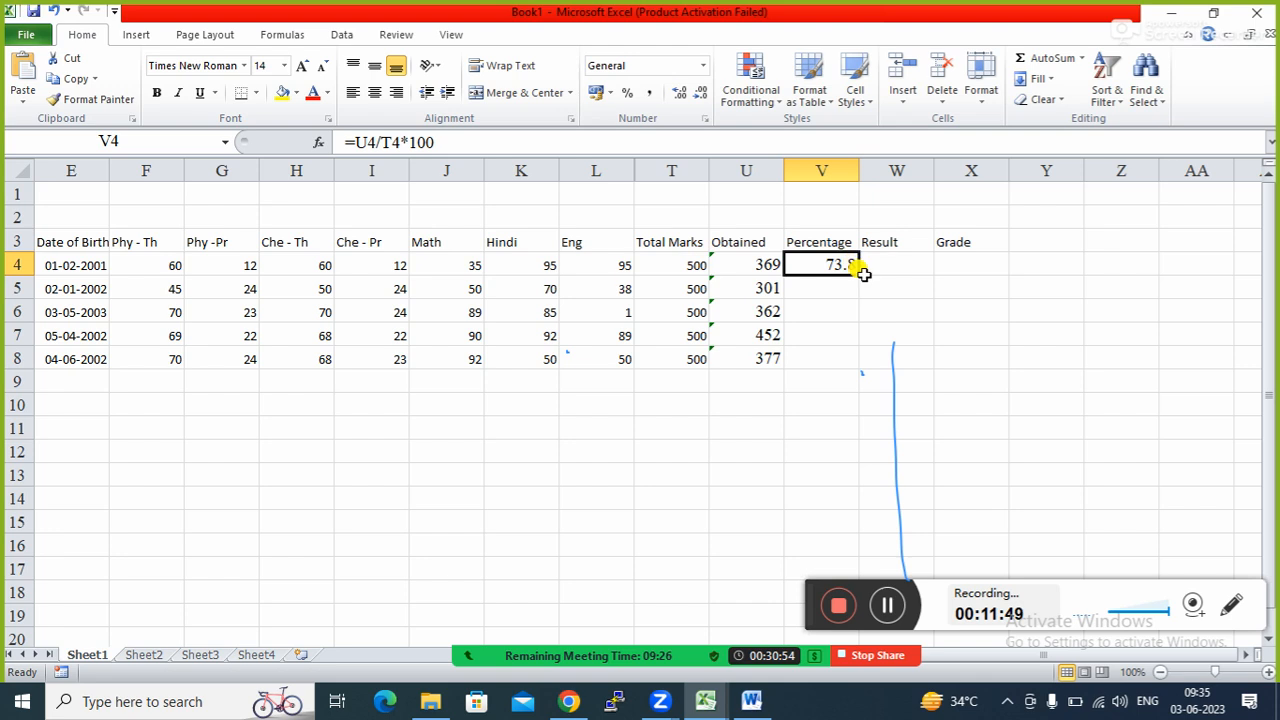
double_click(857, 274)
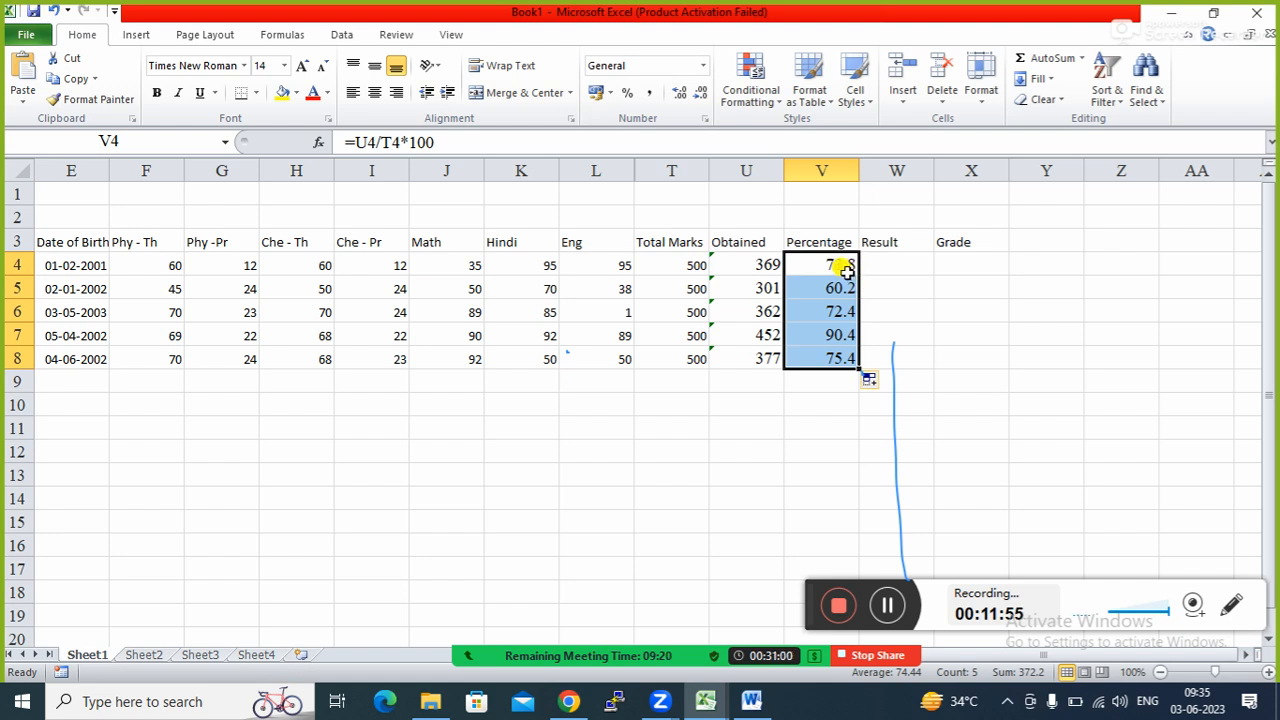
key(ctrl+z)
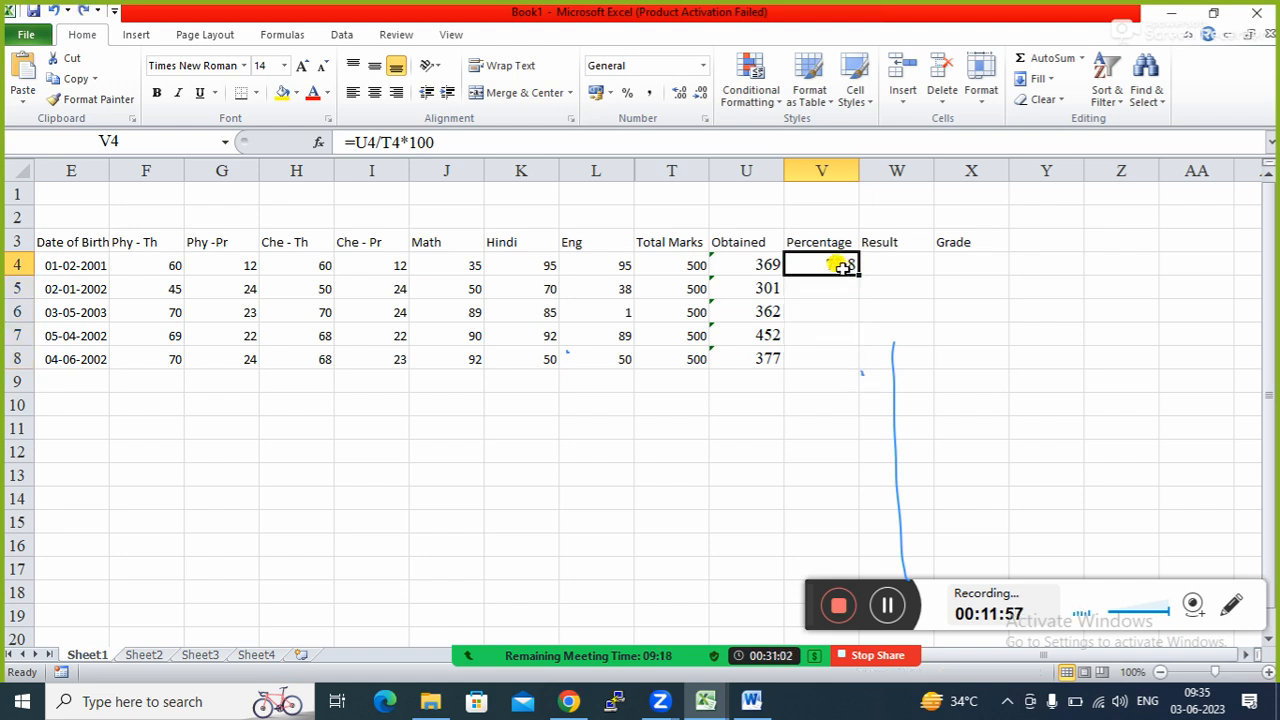
click(826, 287)
click(824, 264)
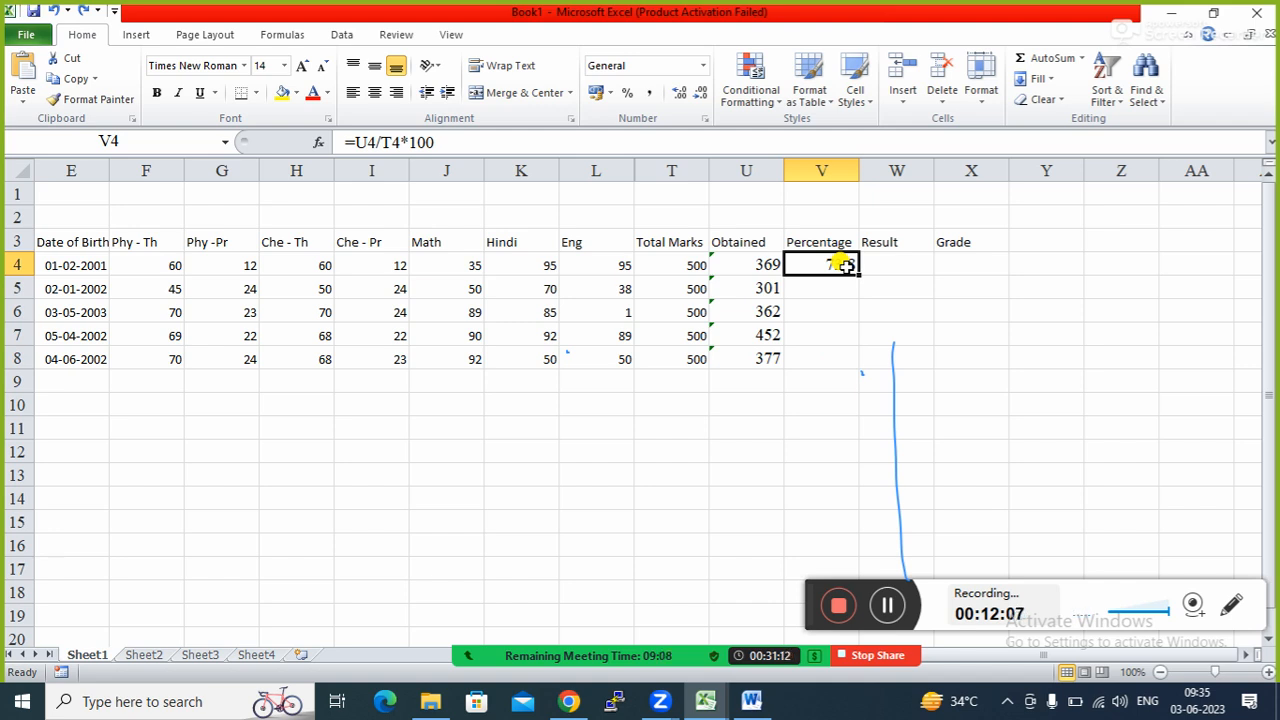
Remove *100 from the formula in V4 so that it reads =U4/T4
click(456, 142)
key(BackSpace)
key(BackSpace)
key(BackSpace)
key(BackSpace)
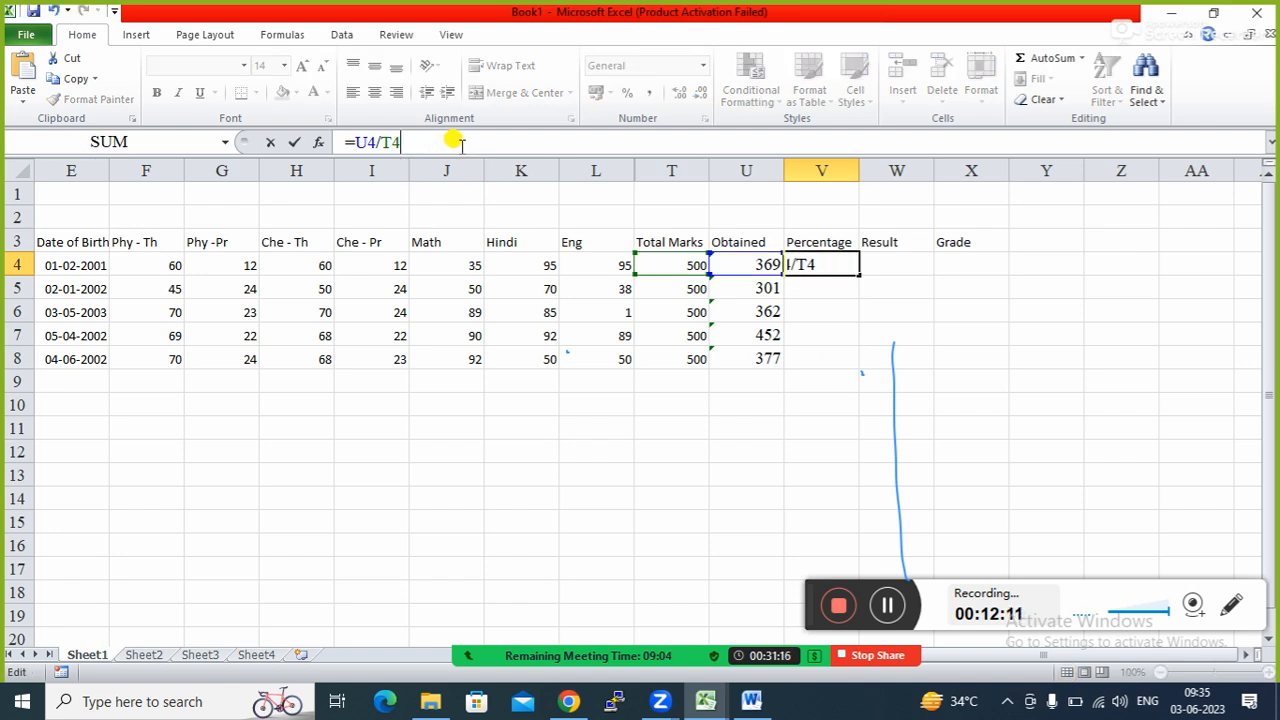
key(Return)
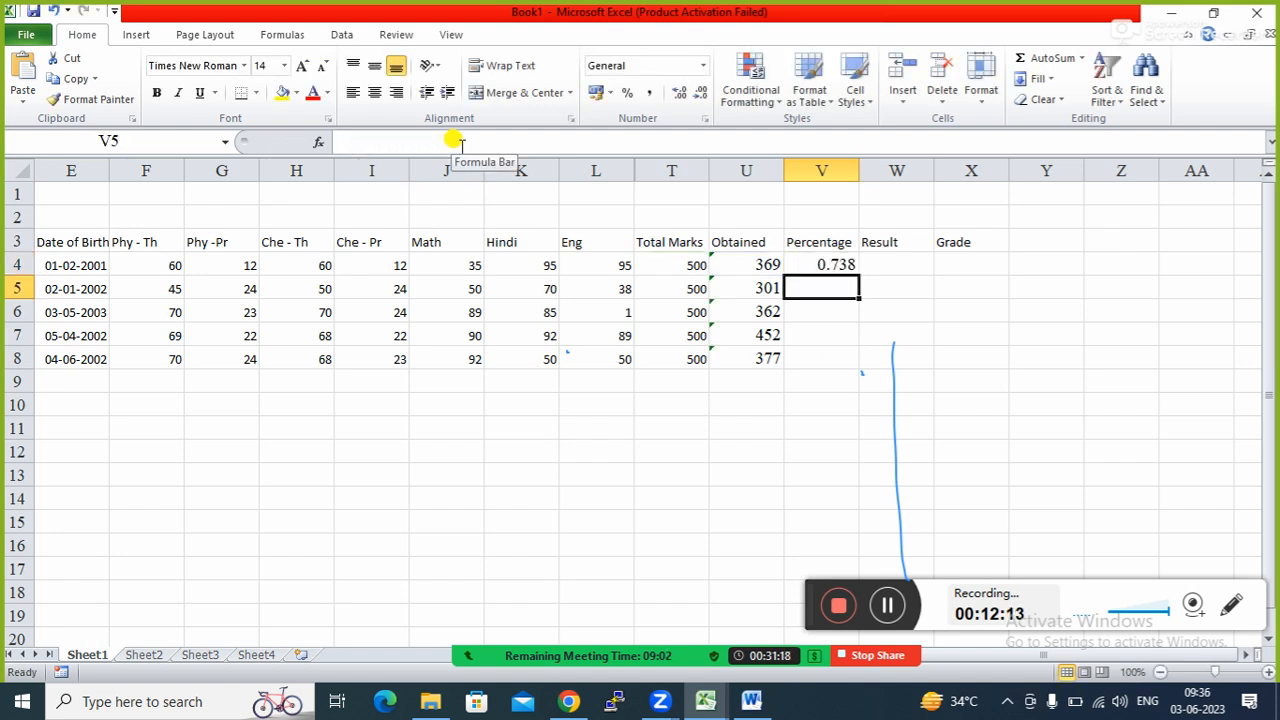
Apply the Percentage number format to V4
click(826, 264)
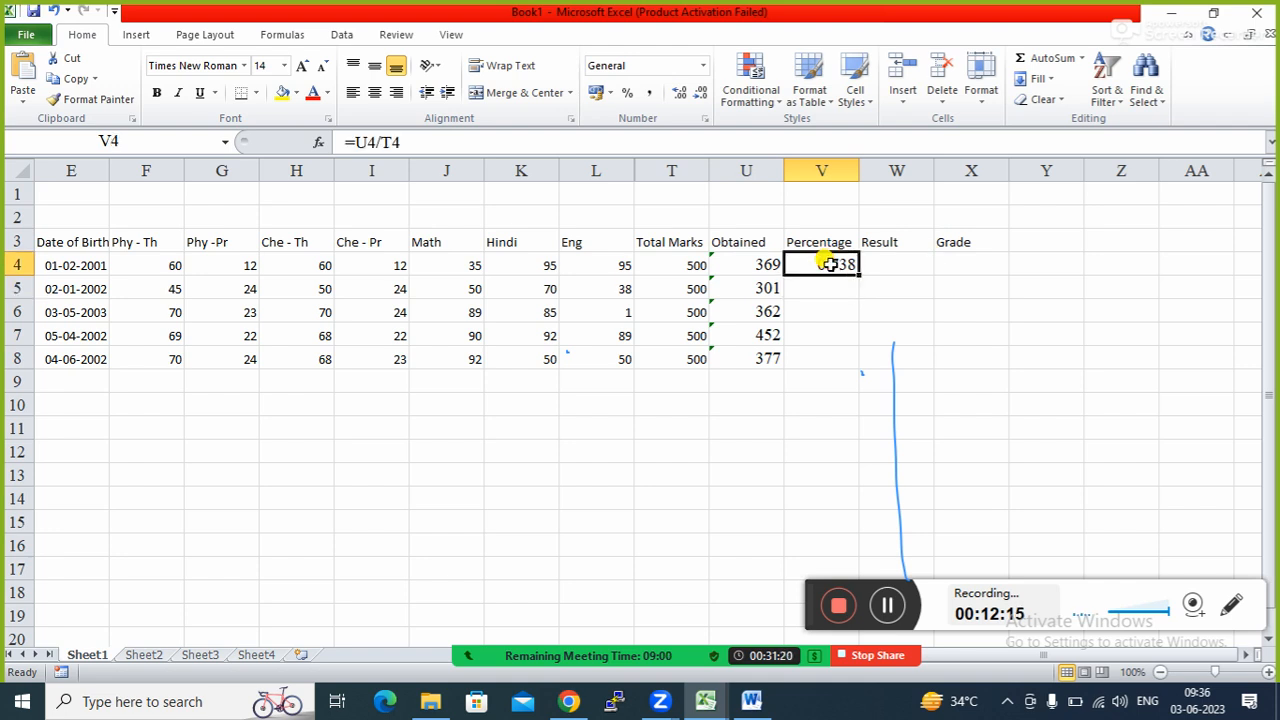
click(625, 95)
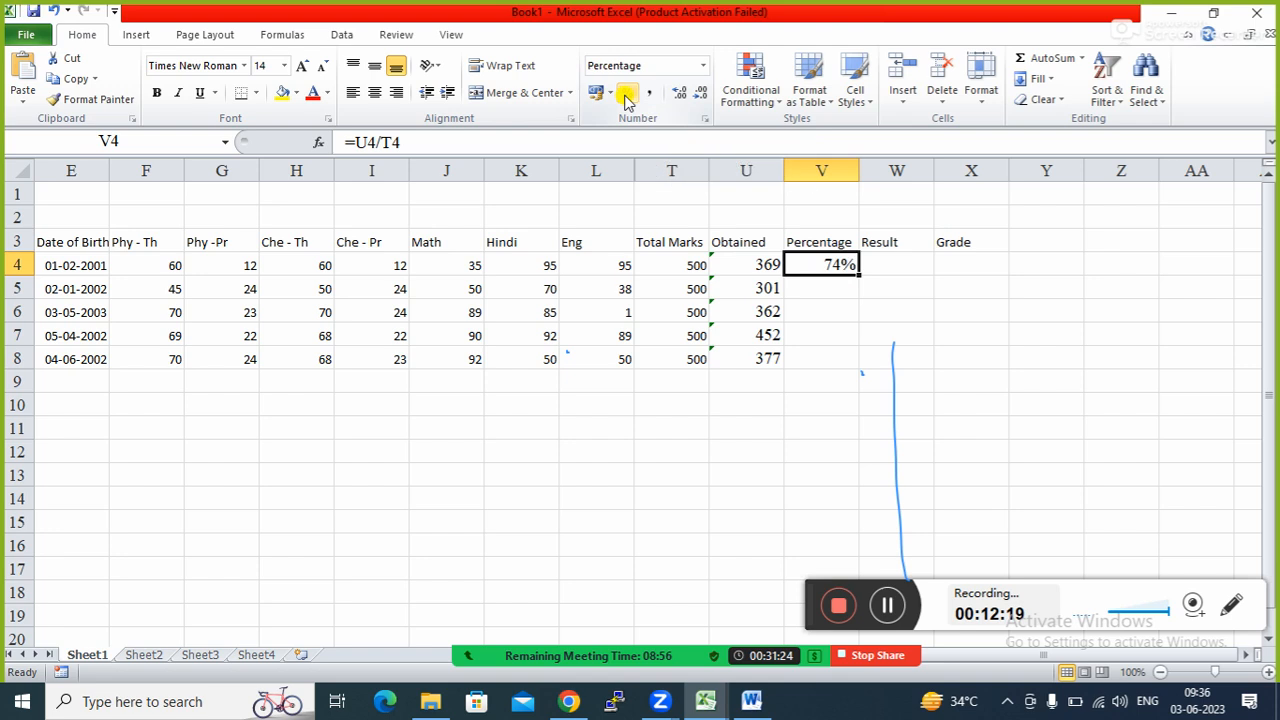
click(895, 308)
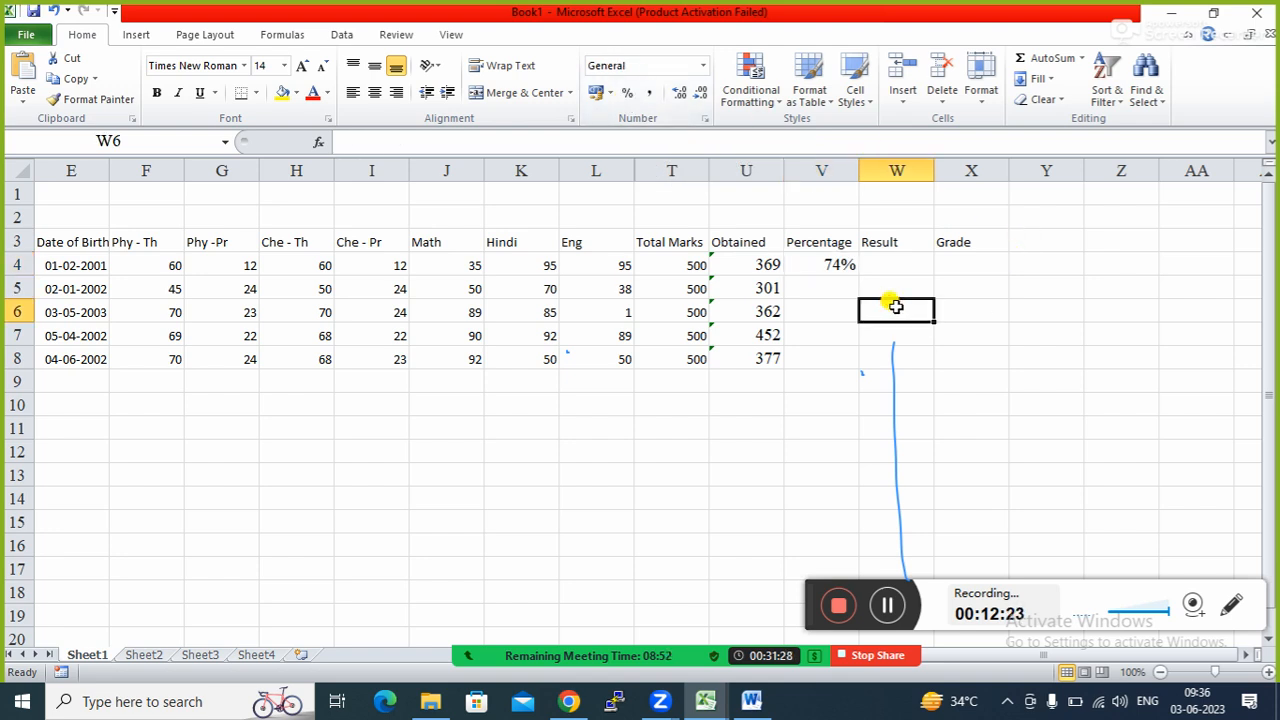
Clear V4 and enter the formula =U4/T4 afresh, dividing obtained marks by total marks
click(828, 264)
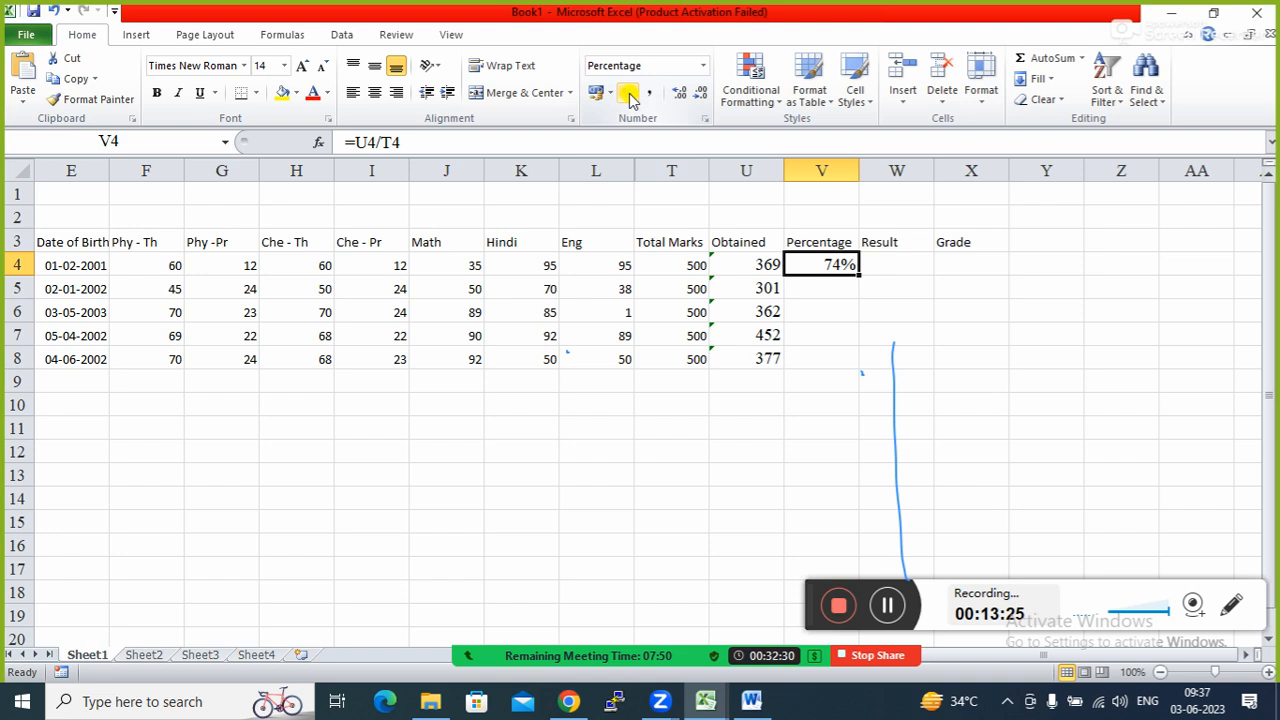
key(BackSpace)
key(Return)
key(Up)
text(=)
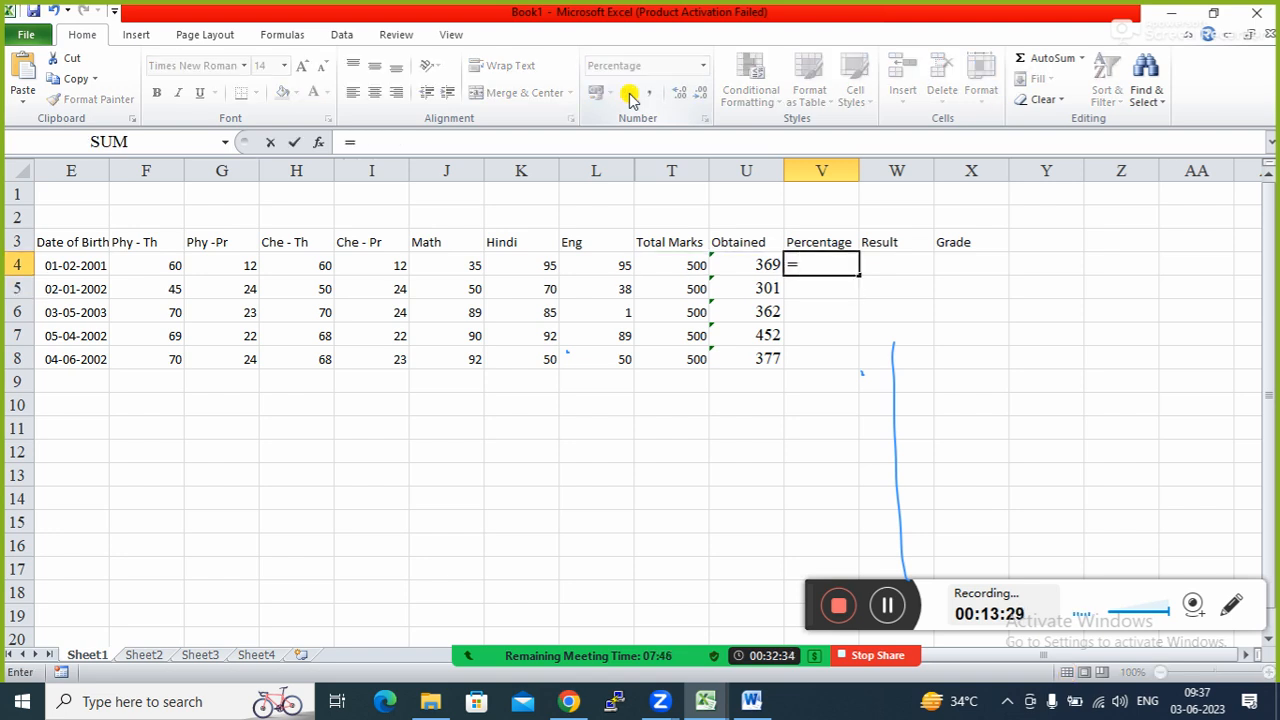
click(767, 261)
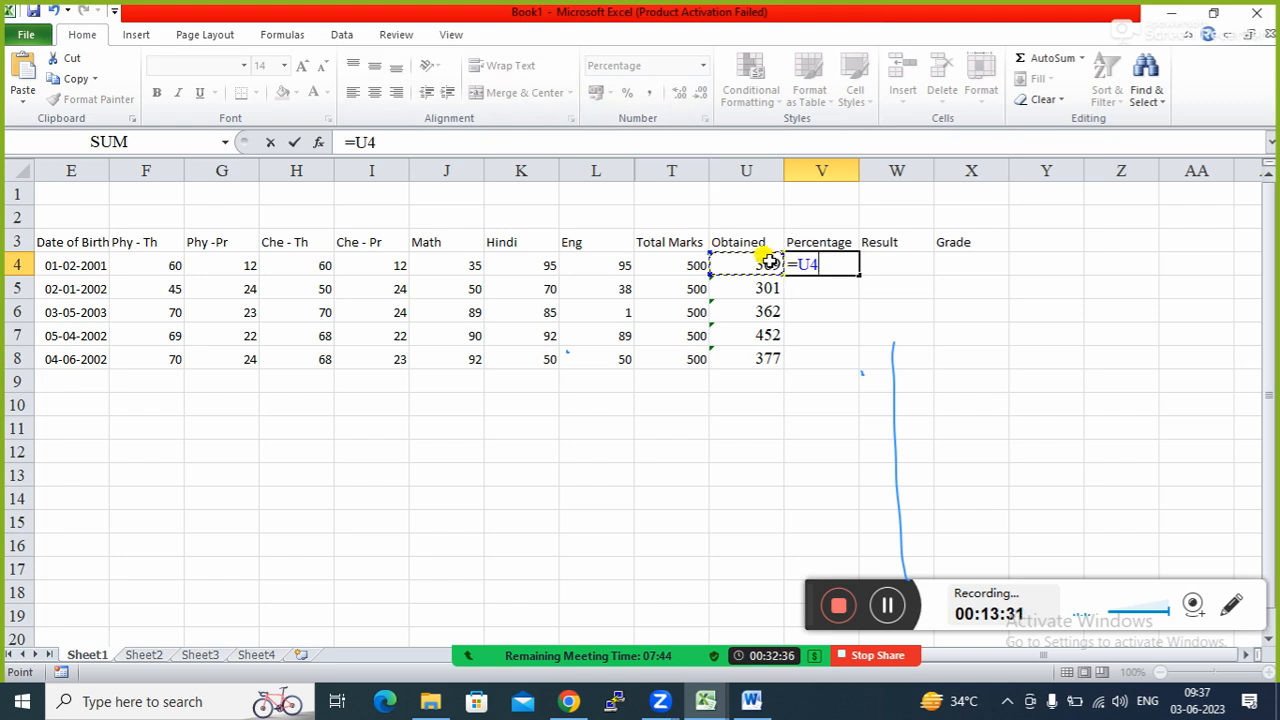
text(/)
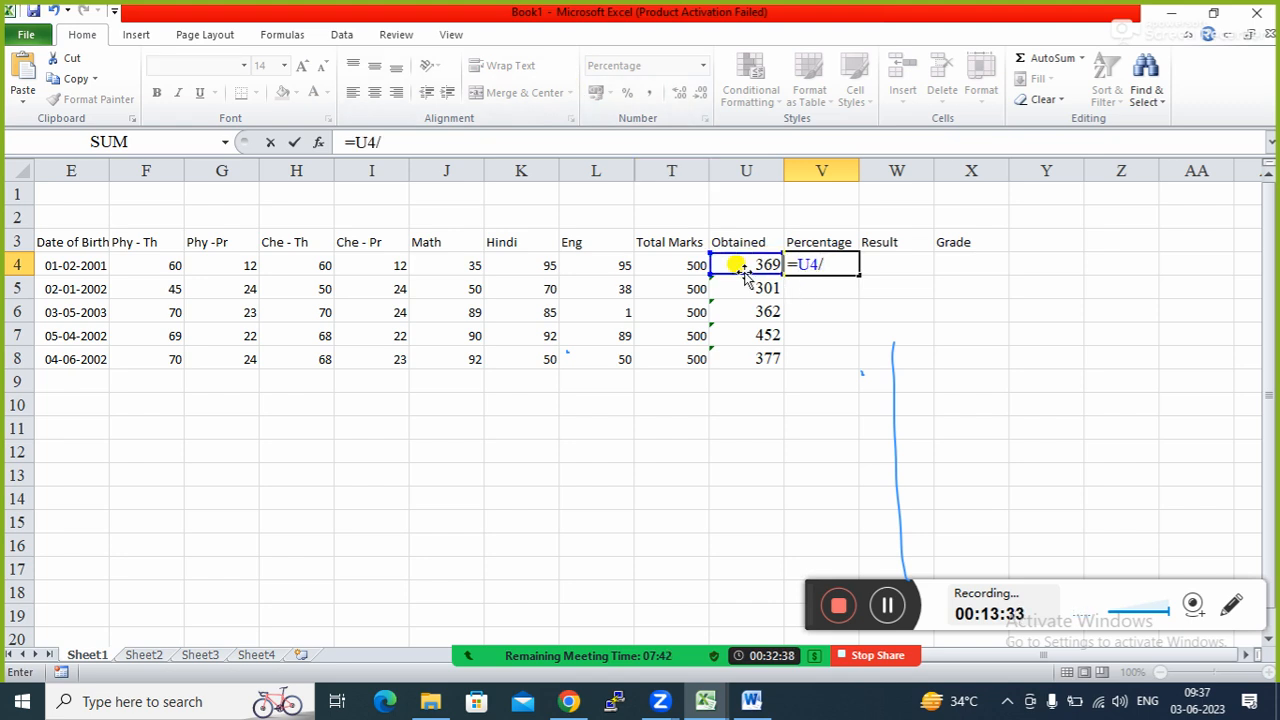
click(675, 258)
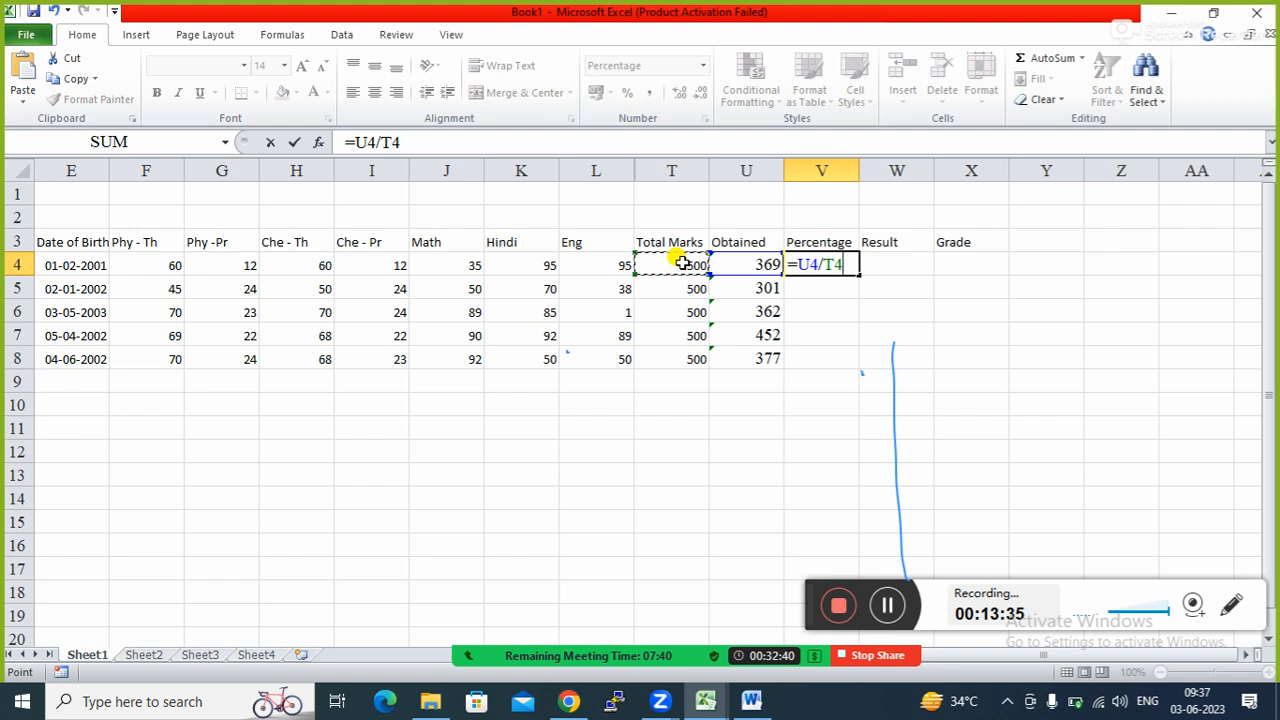
key(Return)
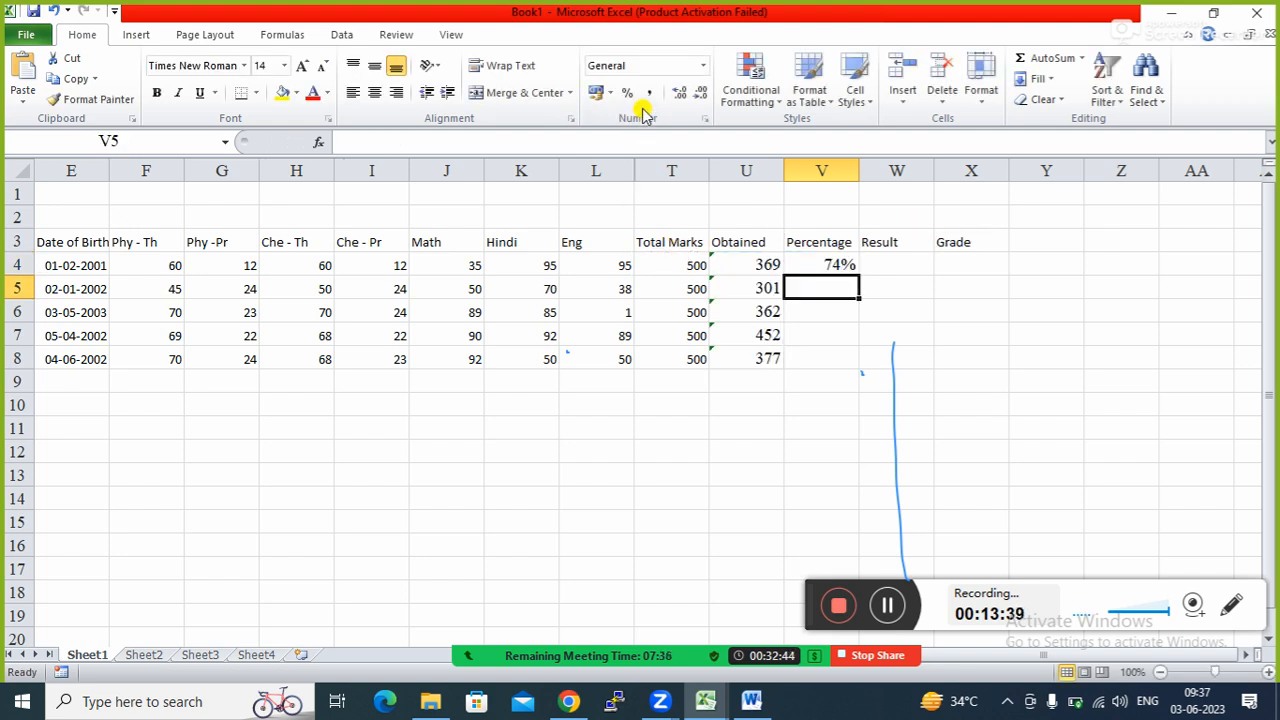
Append *100 to the formula in the percentage-formatted cell V4, making it =U4/T4*100
click(835, 264)
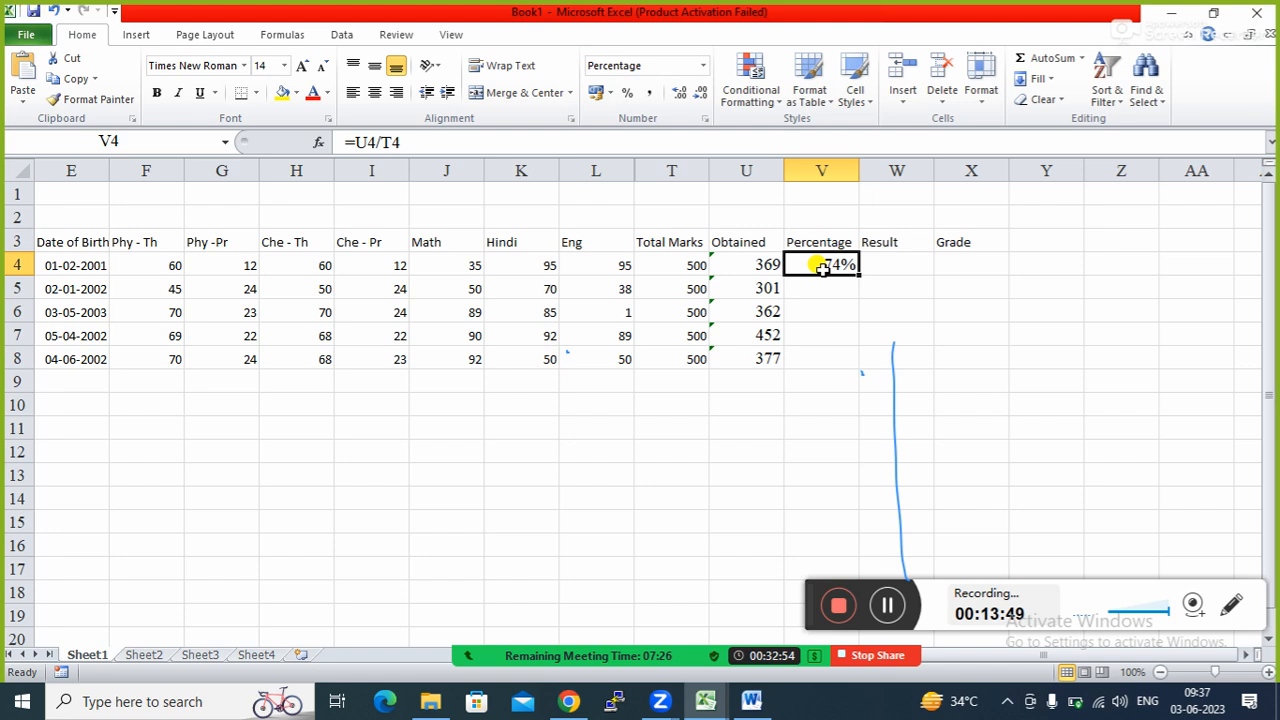
click(436, 137)
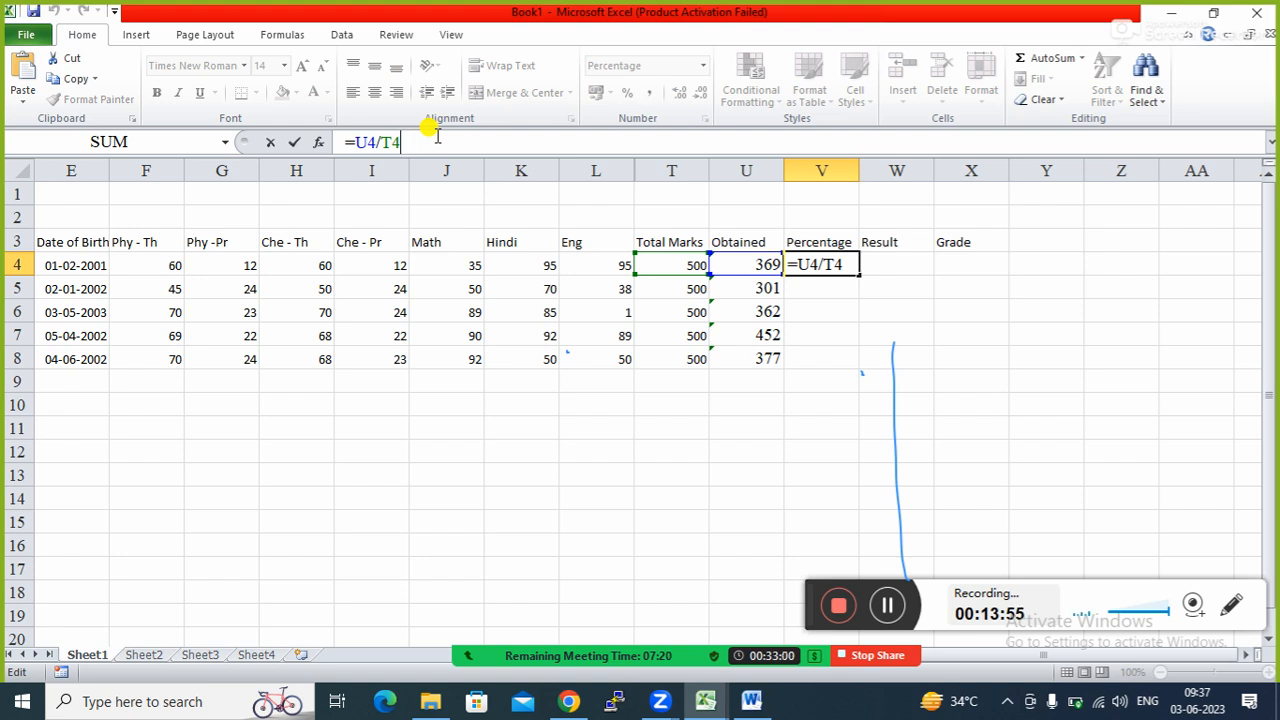
text(*100)
key(Return)
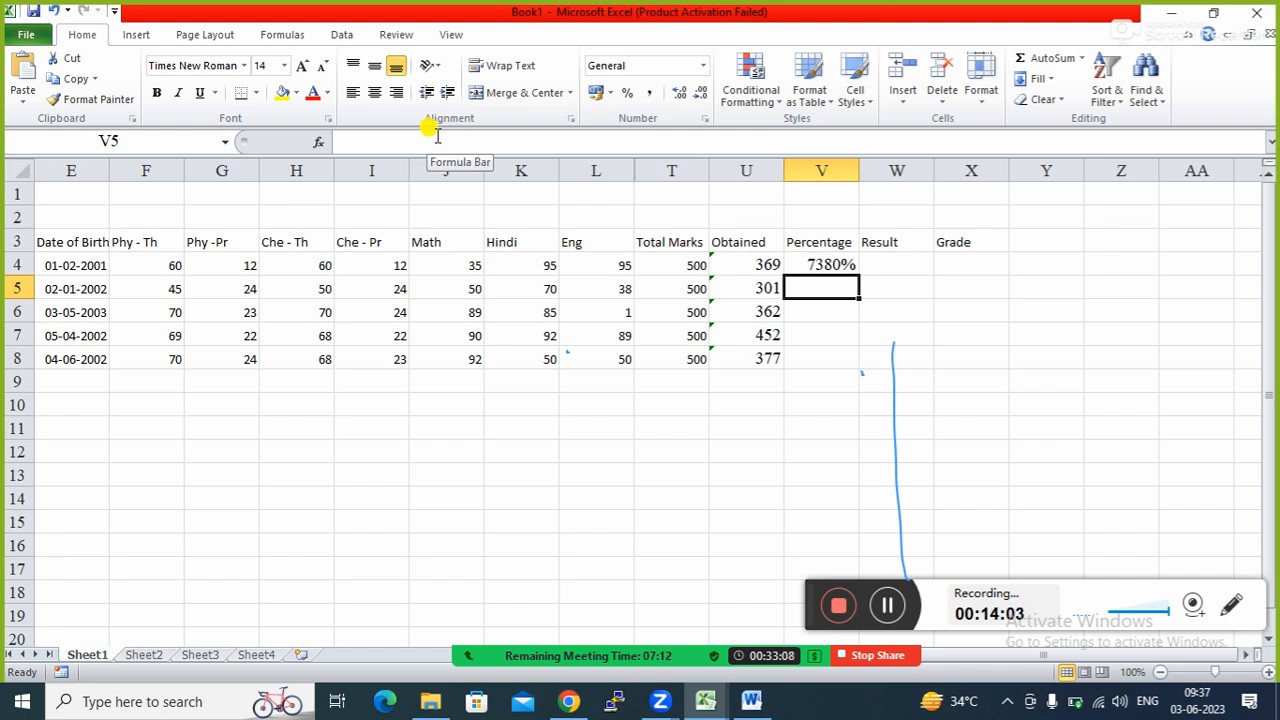
Remove *100 from the formula in V4 so that it reads =U4/T4
key(Up)
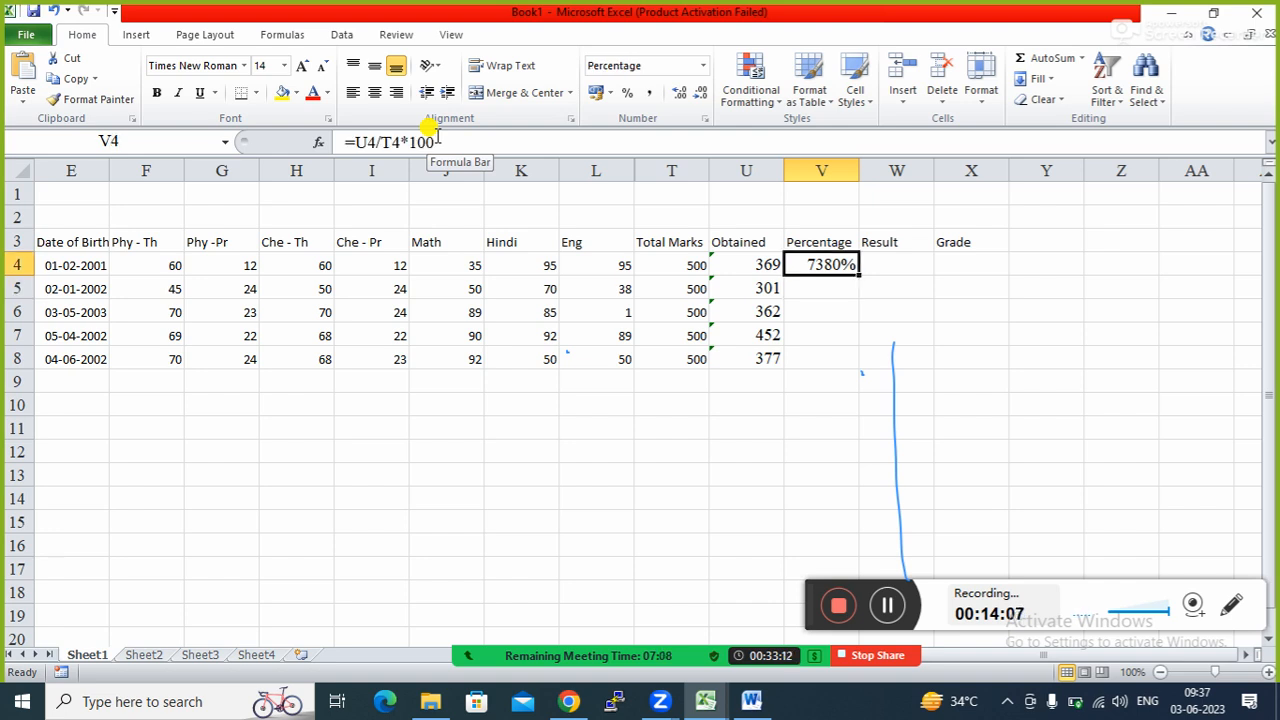
click(438, 141)
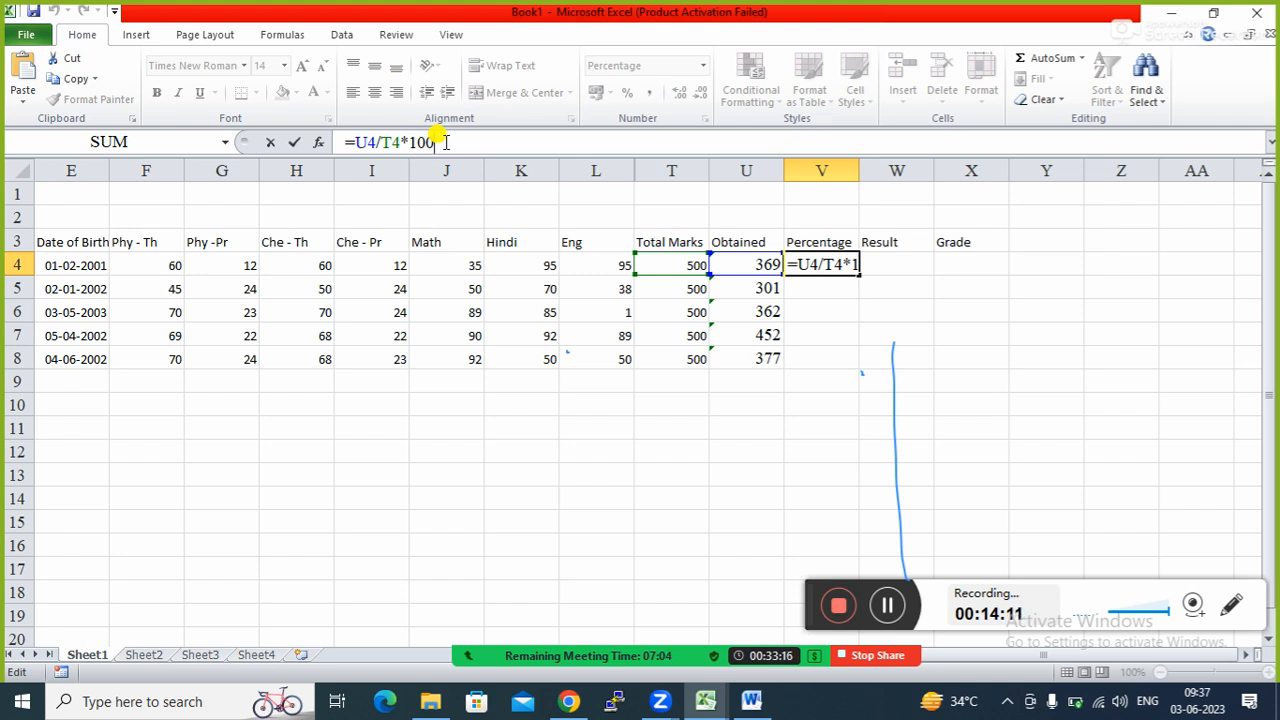
key(BackSpace)
key(BackSpace)
key(BackSpace)
key(BackSpace)
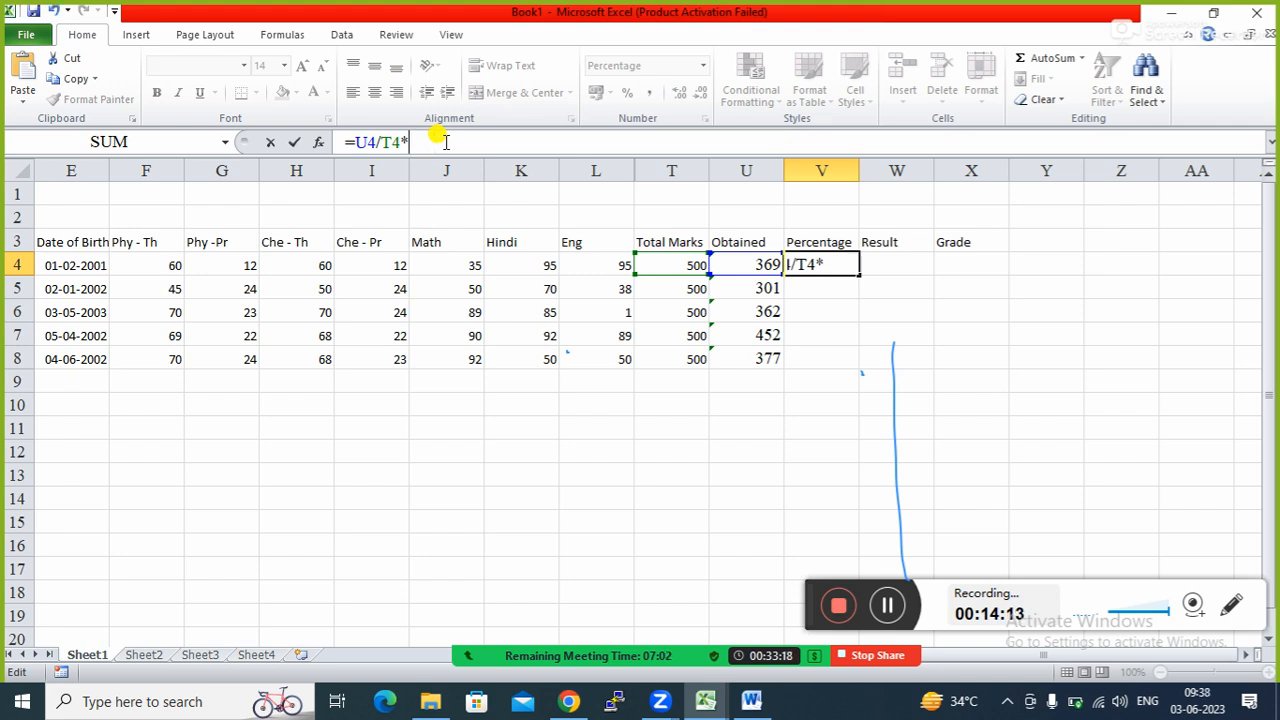
key(Return)
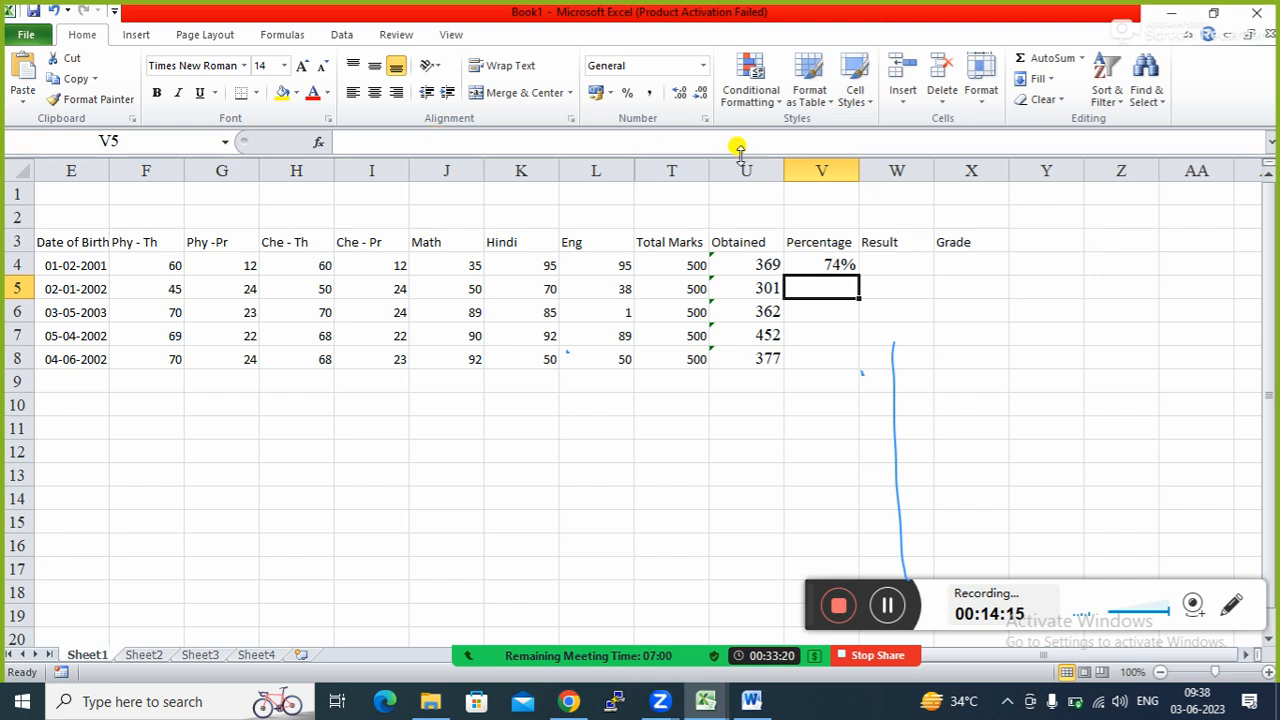
Set V4 to the General number format and extend its formula to =U4/T4*100
click(815, 260)
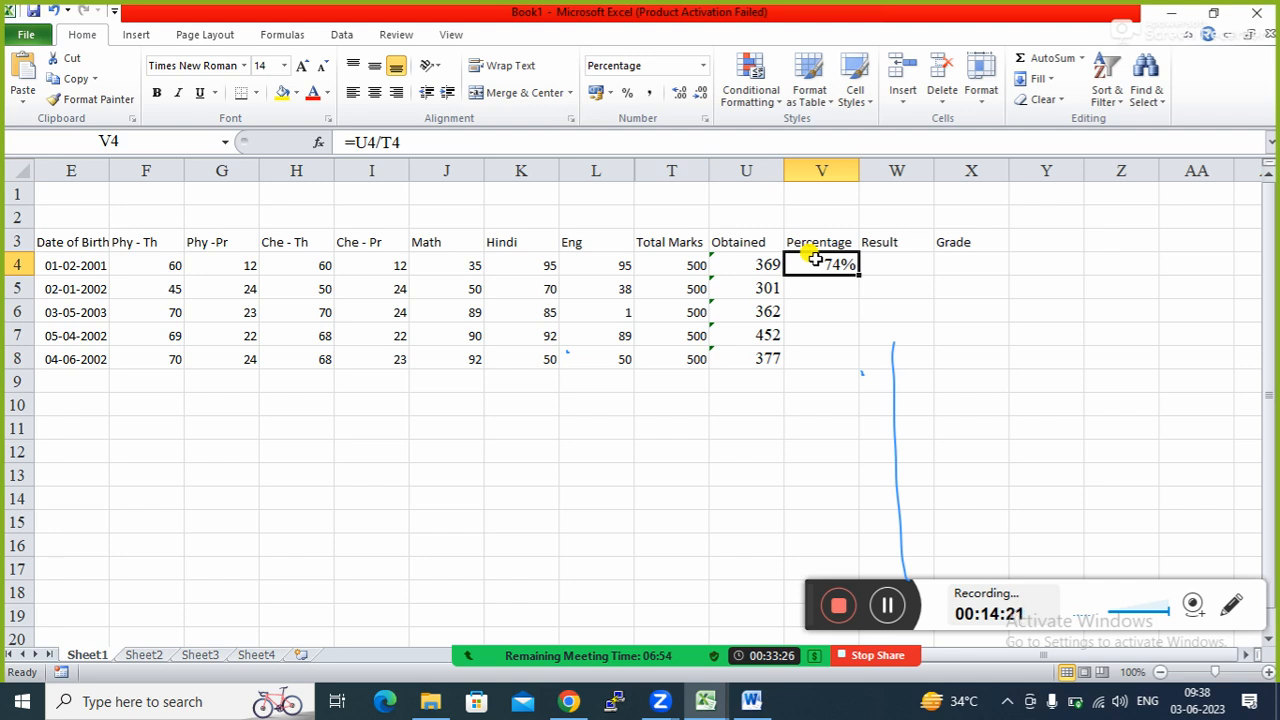
click(703, 66)
click(648, 100)
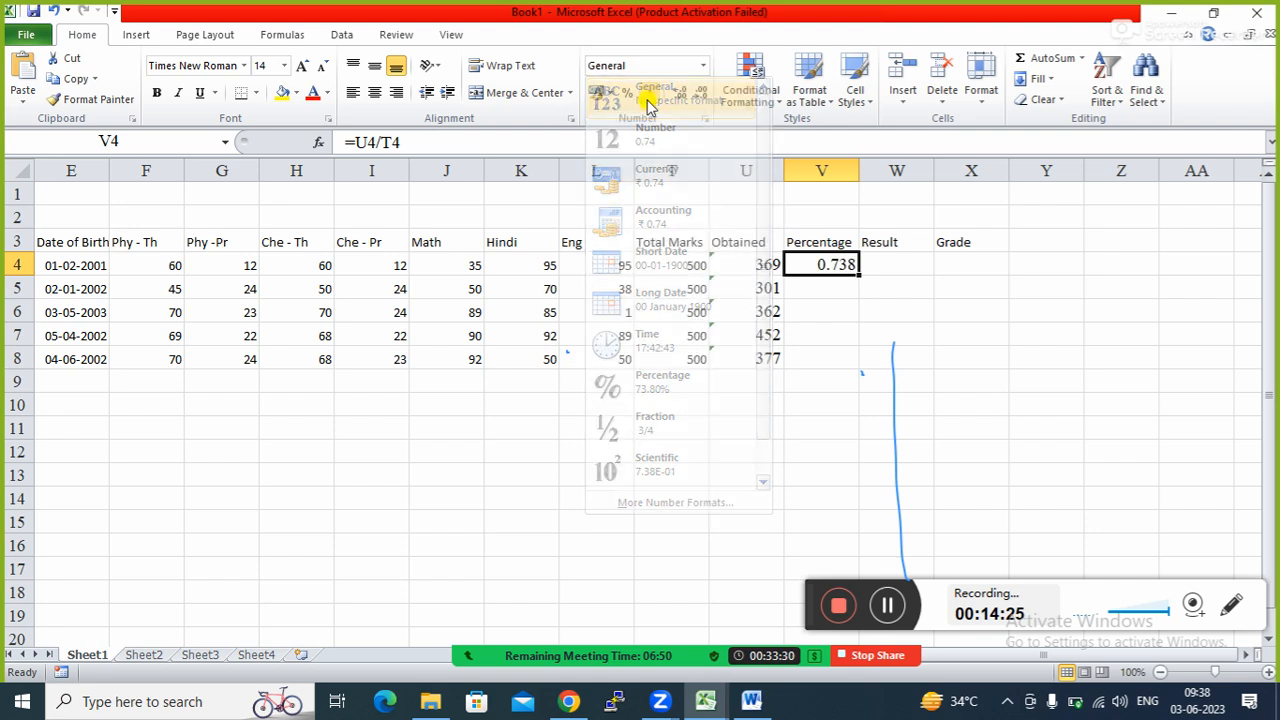
click(470, 141)
text(*100)
key(Return)
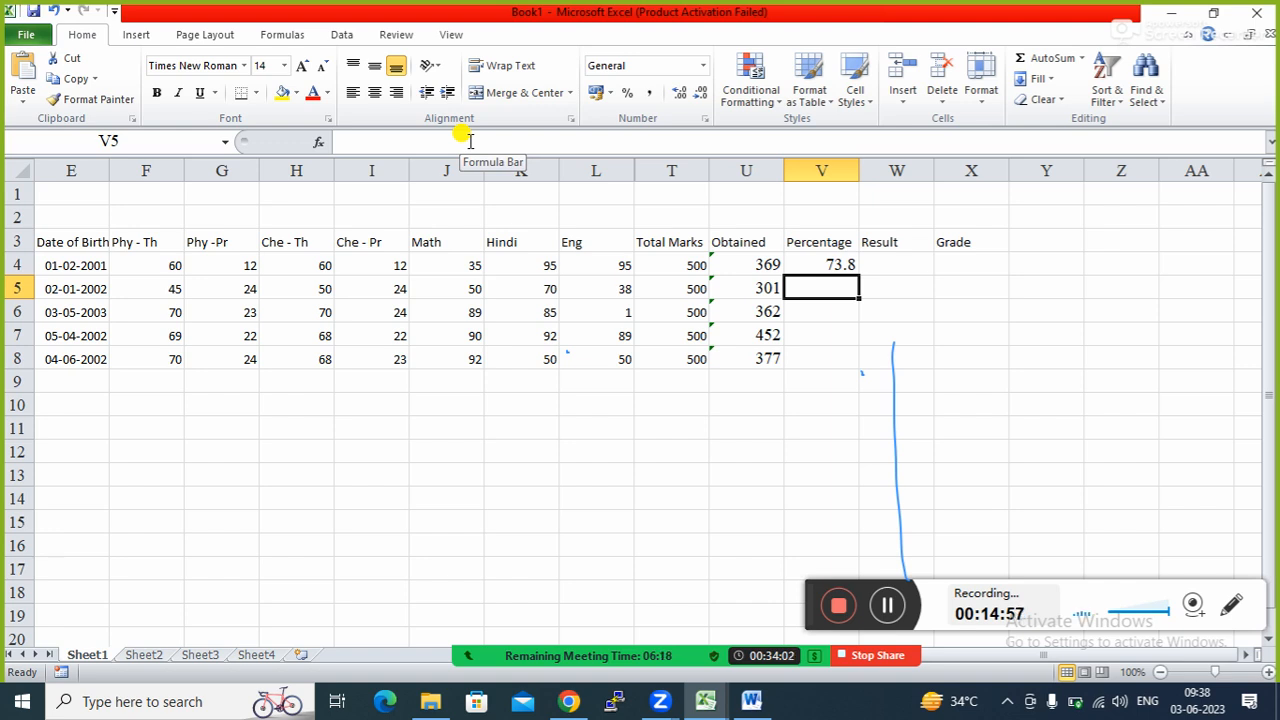
Check the participants list of the running Zoom meeting, then minimize it
click(828, 262)
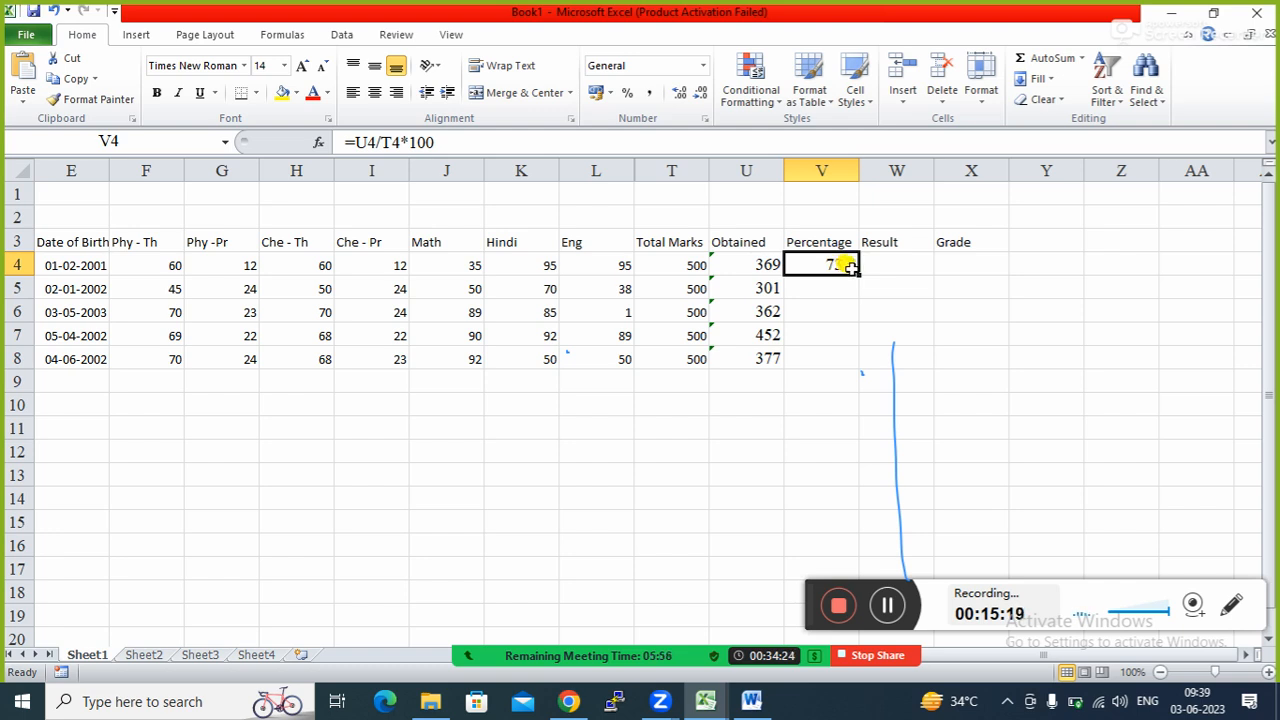
mouse_move(630, 634)
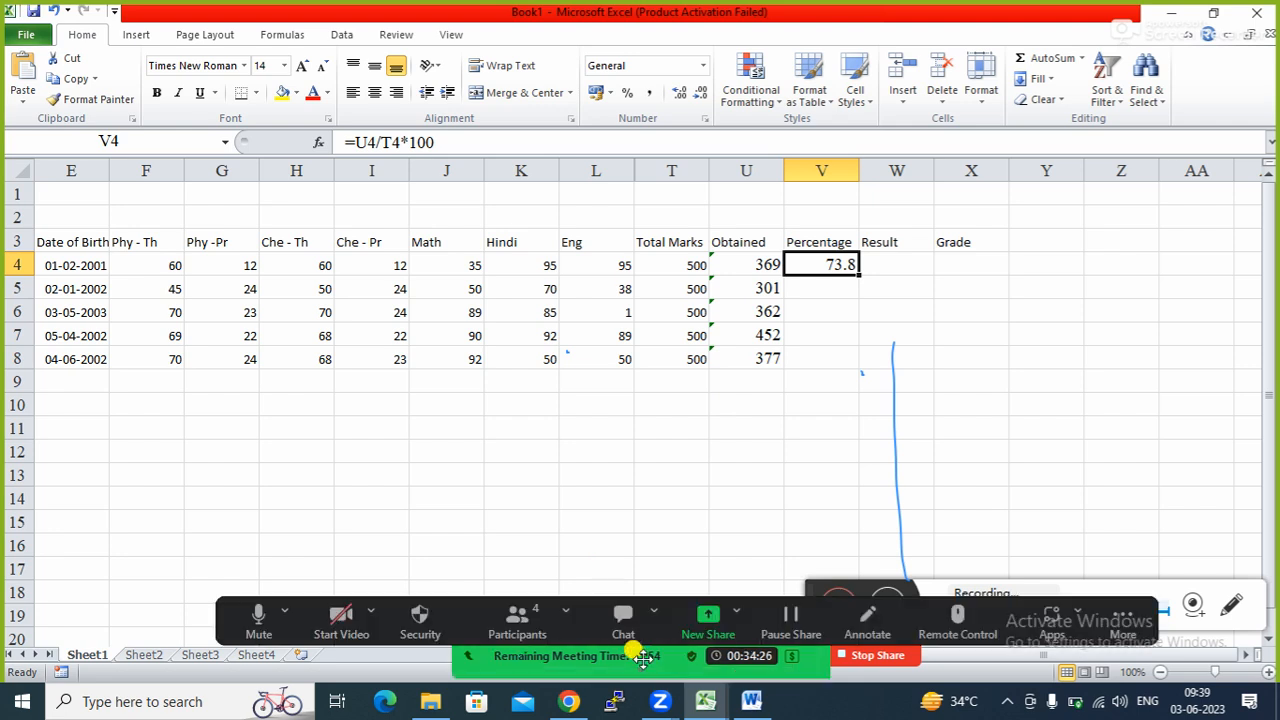
click(500, 628)
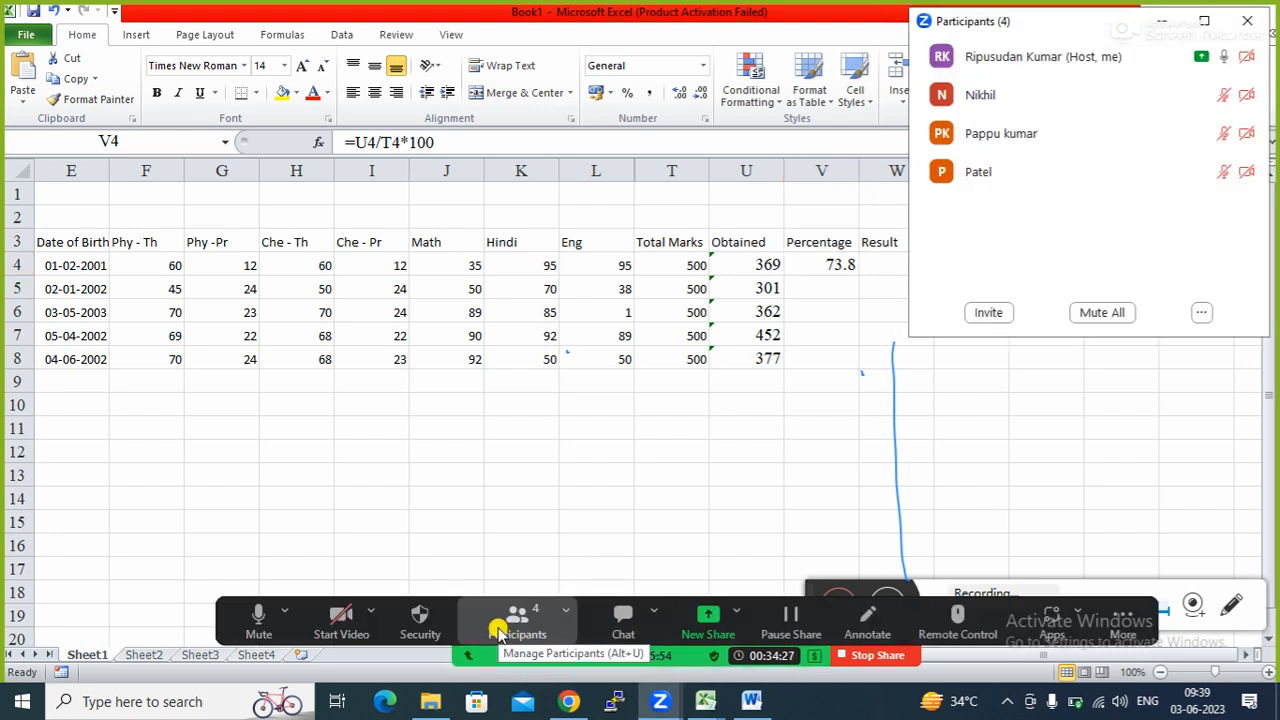
click(1164, 21)
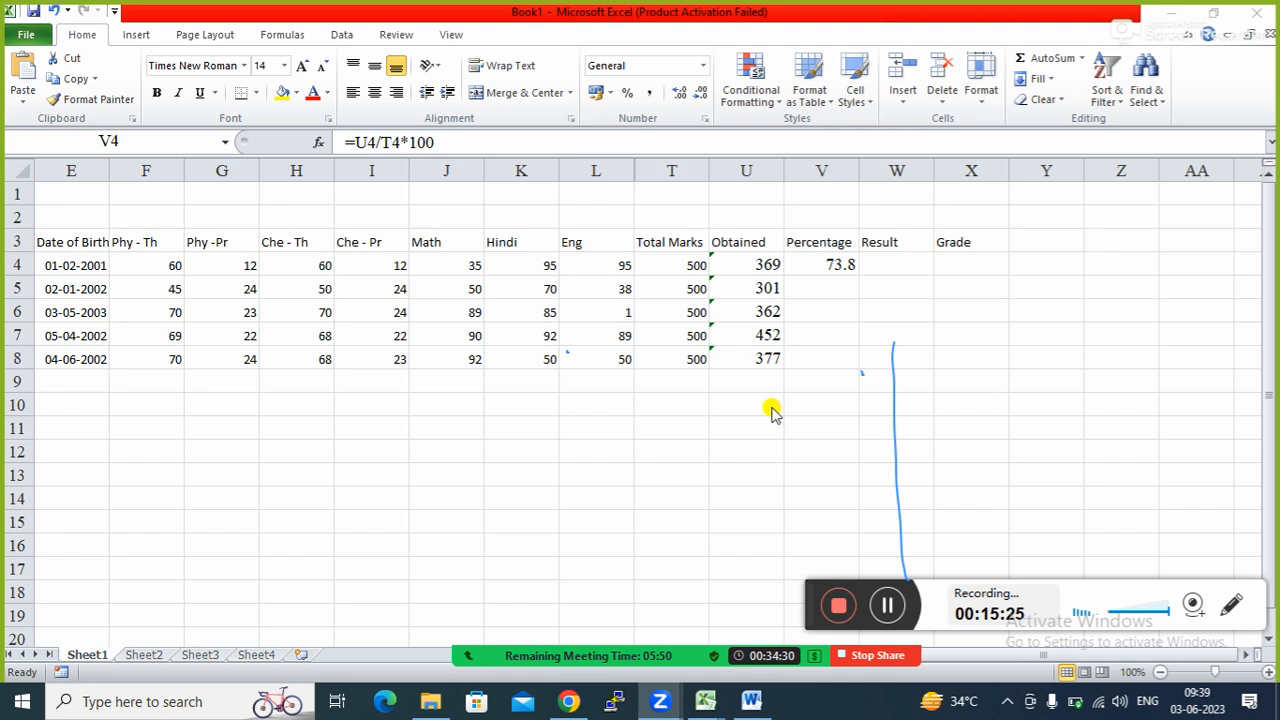
Format the percentage in V4 with no decimal places and fill its formula down through V8
double_click(834, 262)
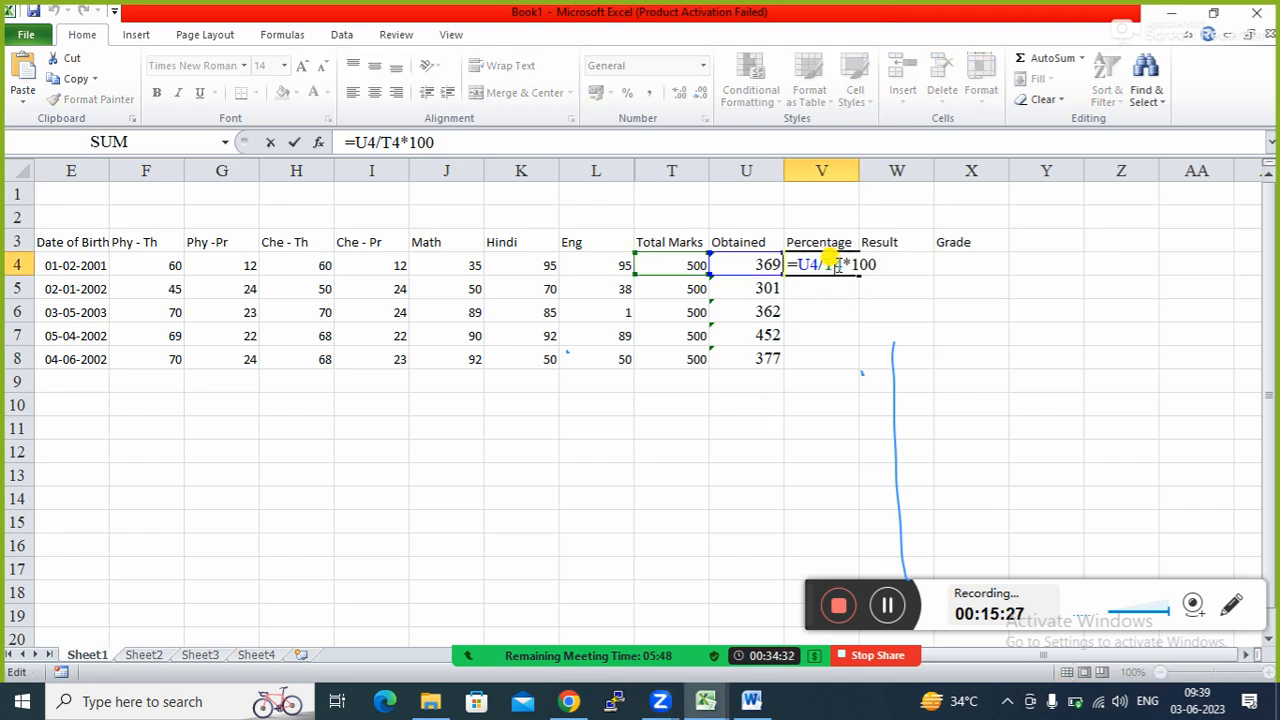
key(Return)
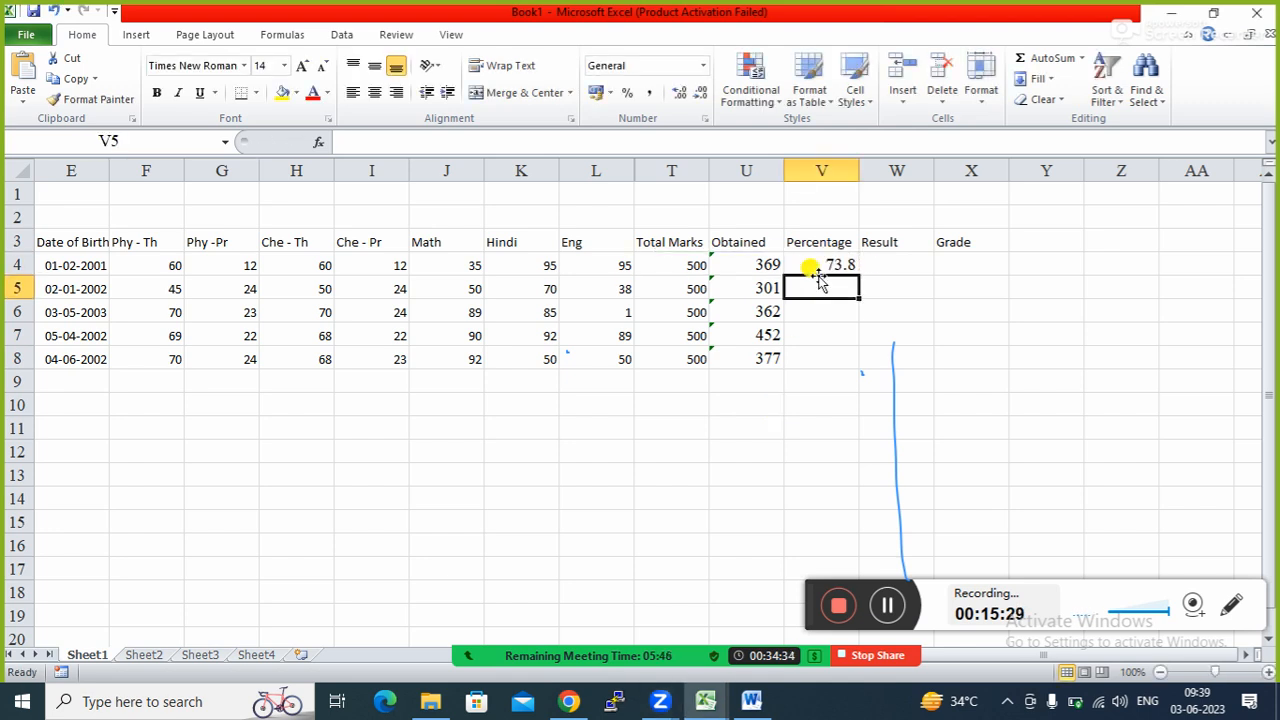
click(812, 262)
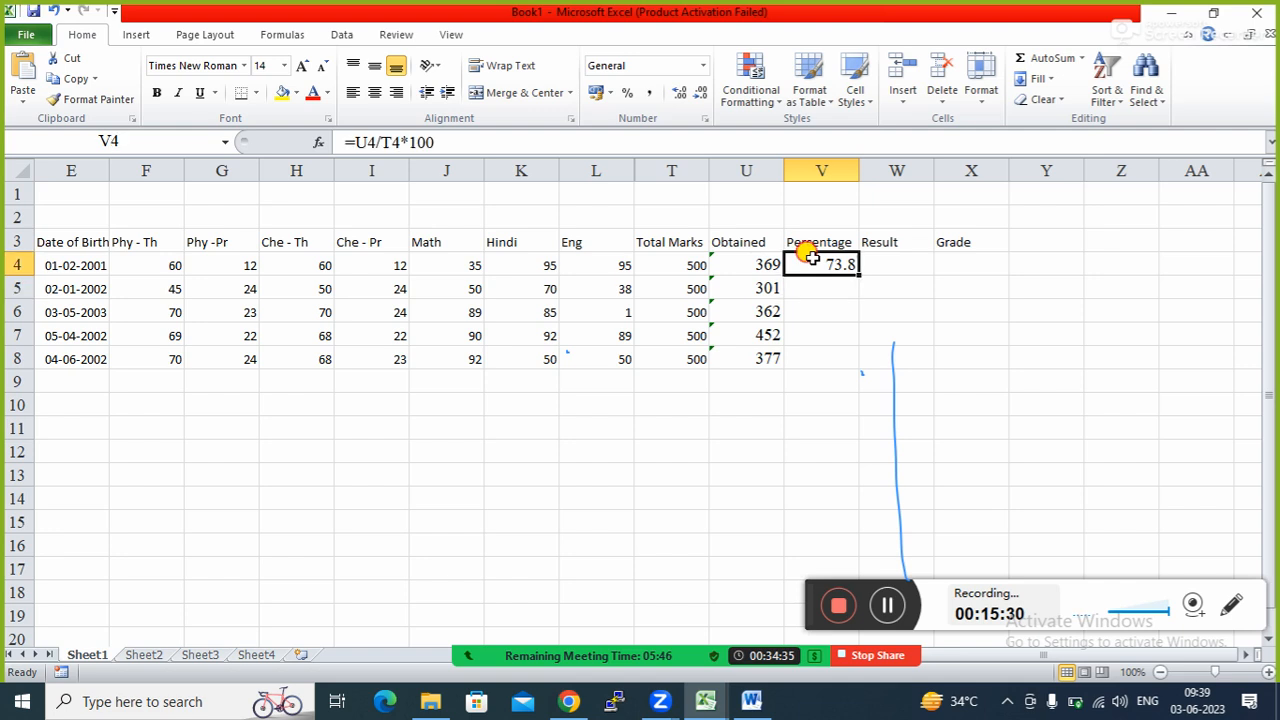
click(684, 94)
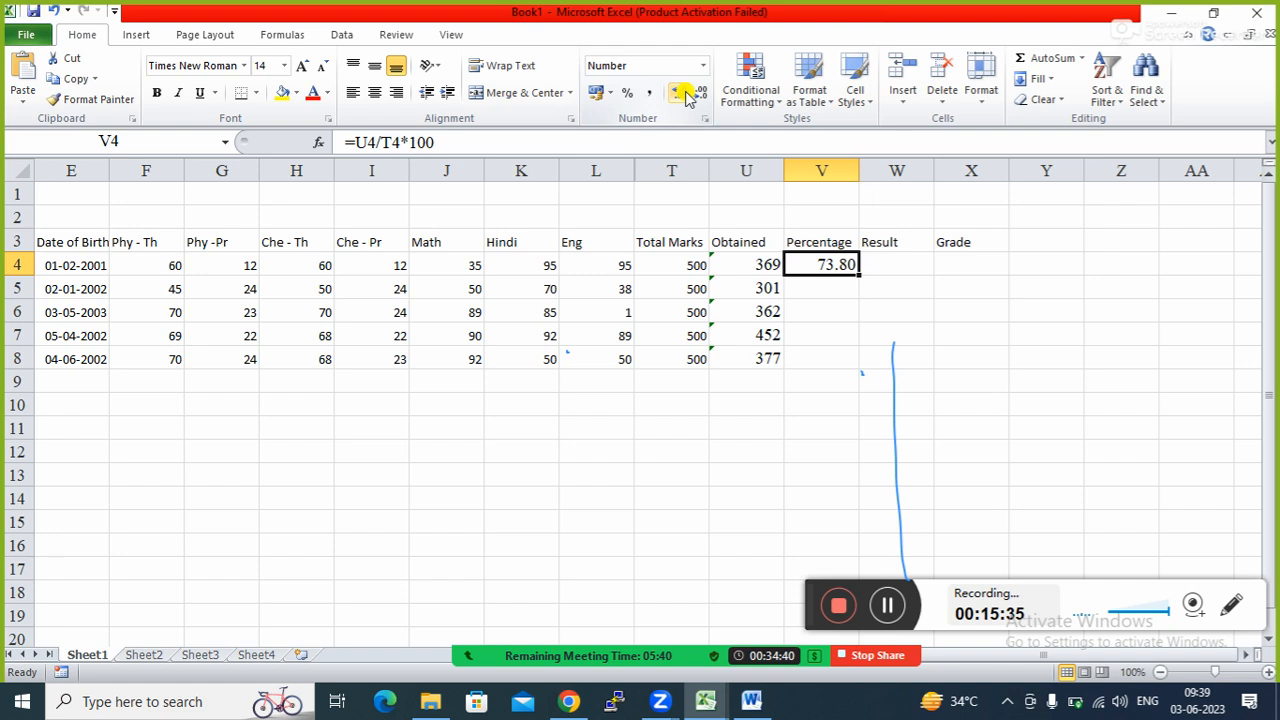
click(702, 95)
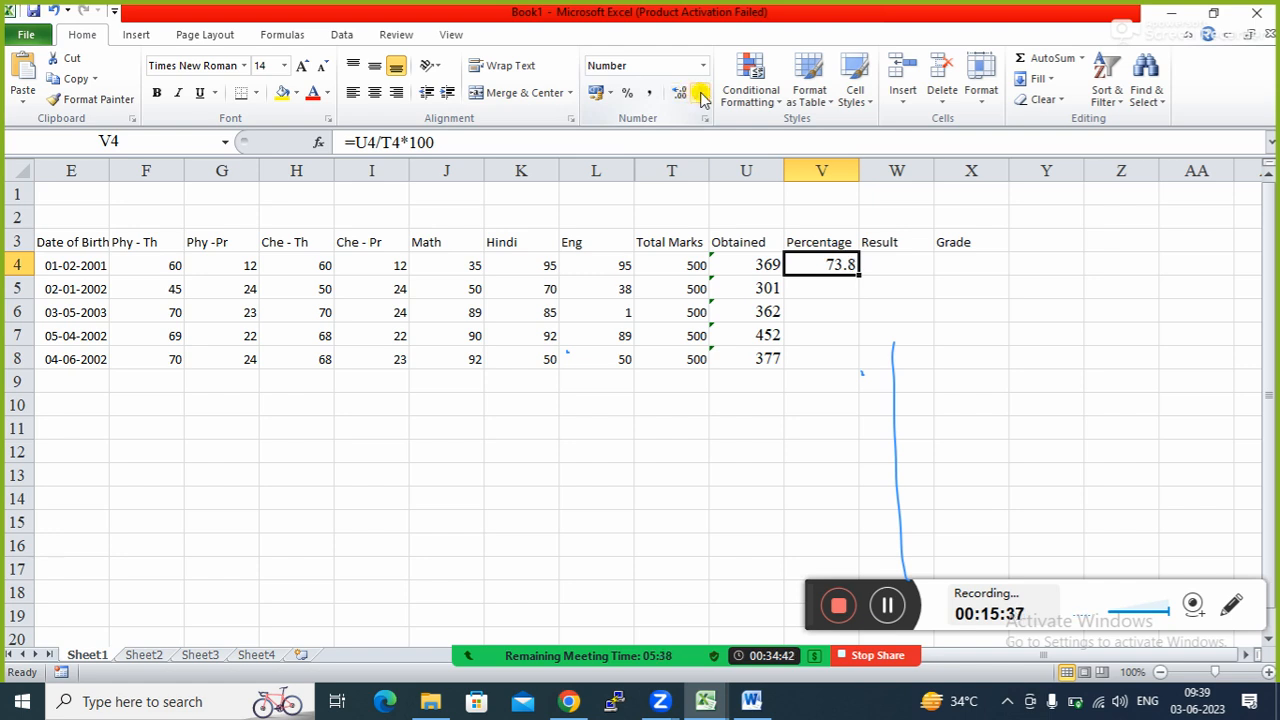
click(703, 95)
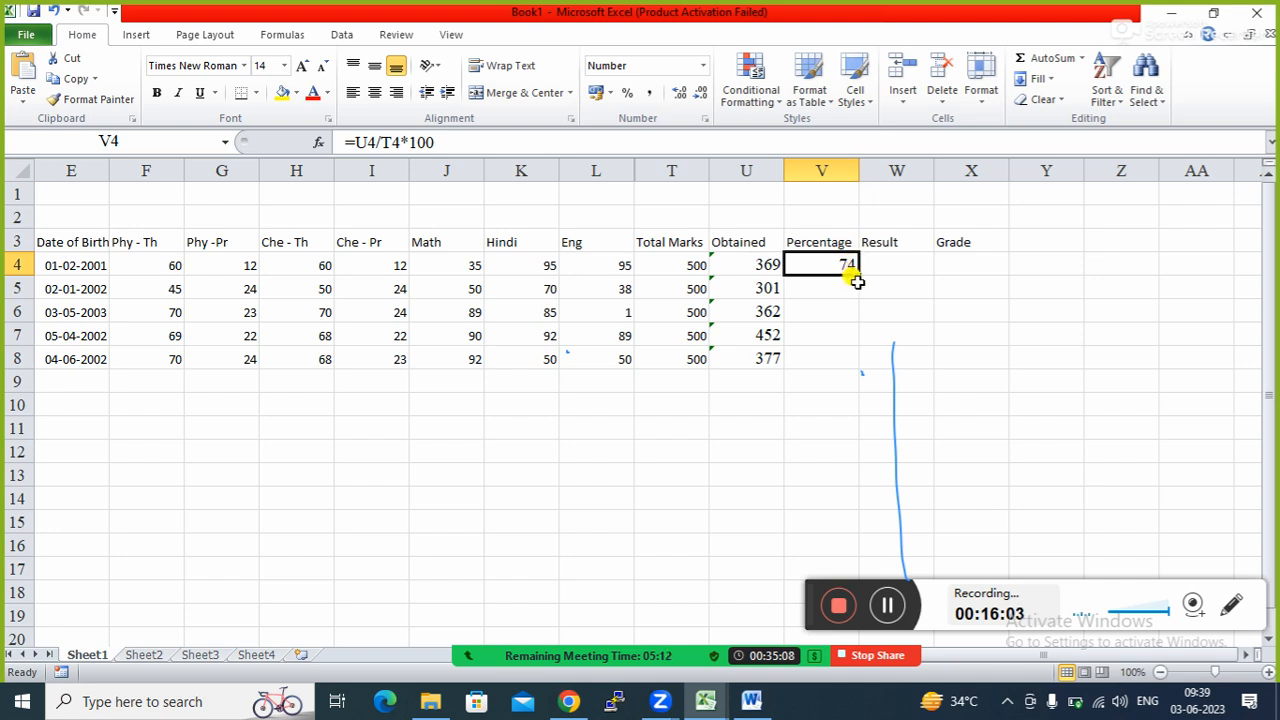
drag(858, 275, 855, 368)
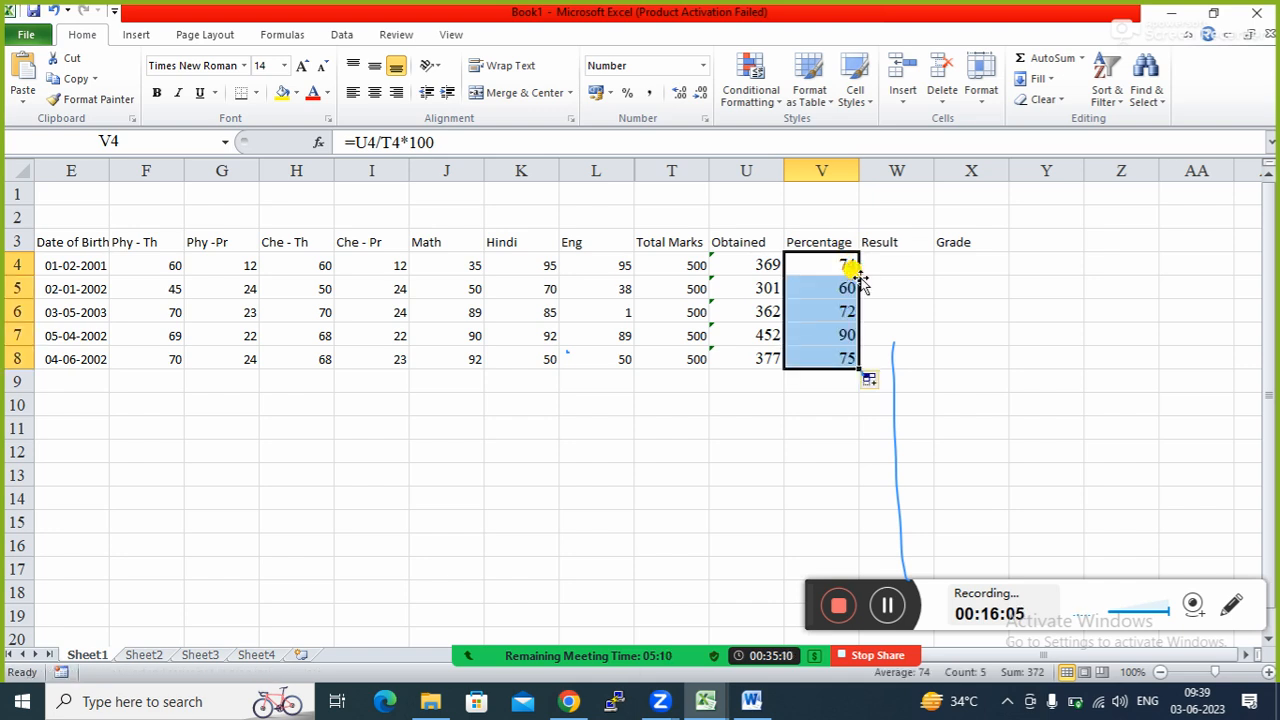
Enter the formula =IF(F4>30,"pass","fail") in W4 to derive the first student's result from the Phy - Th mark
click(881, 263)
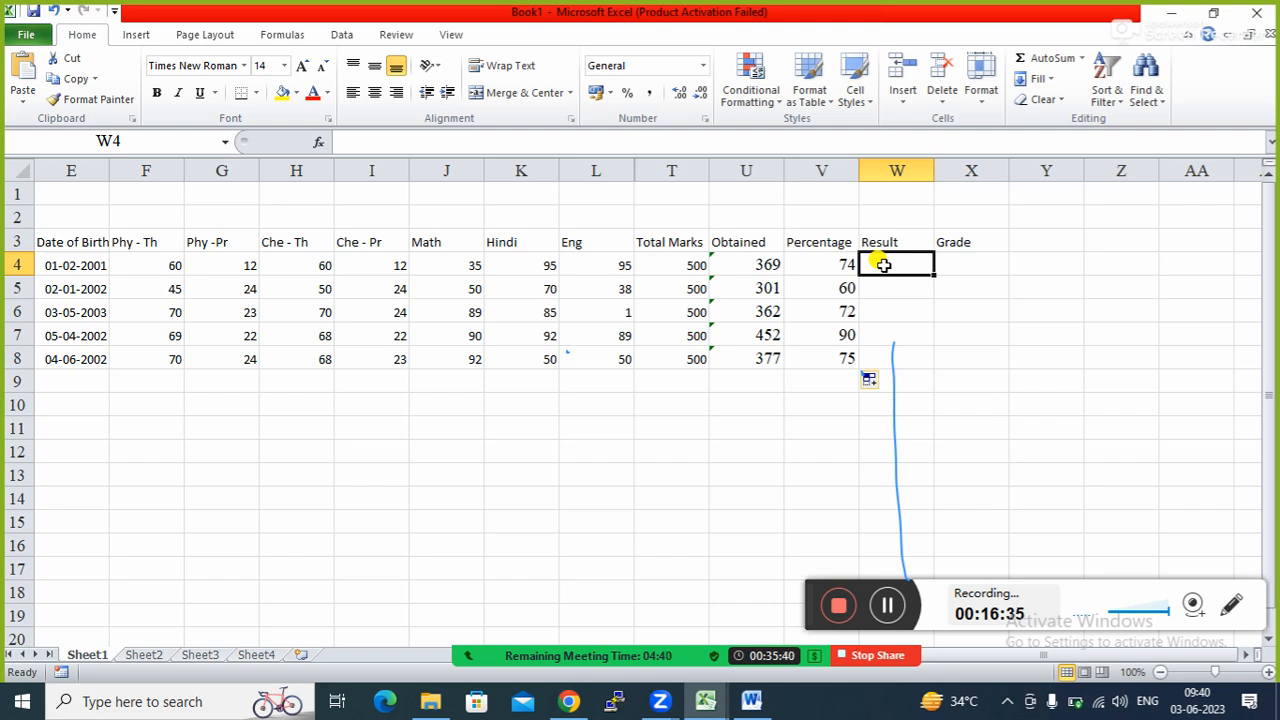
text(=if)
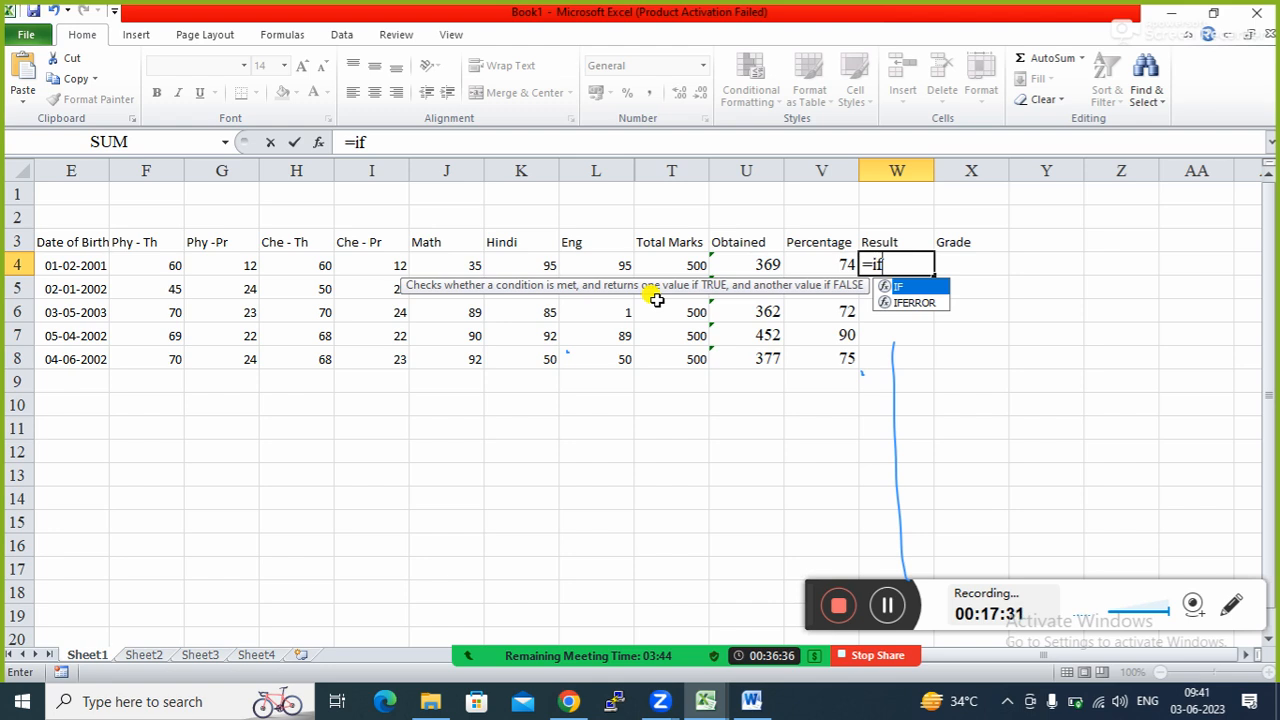
key(Tab)
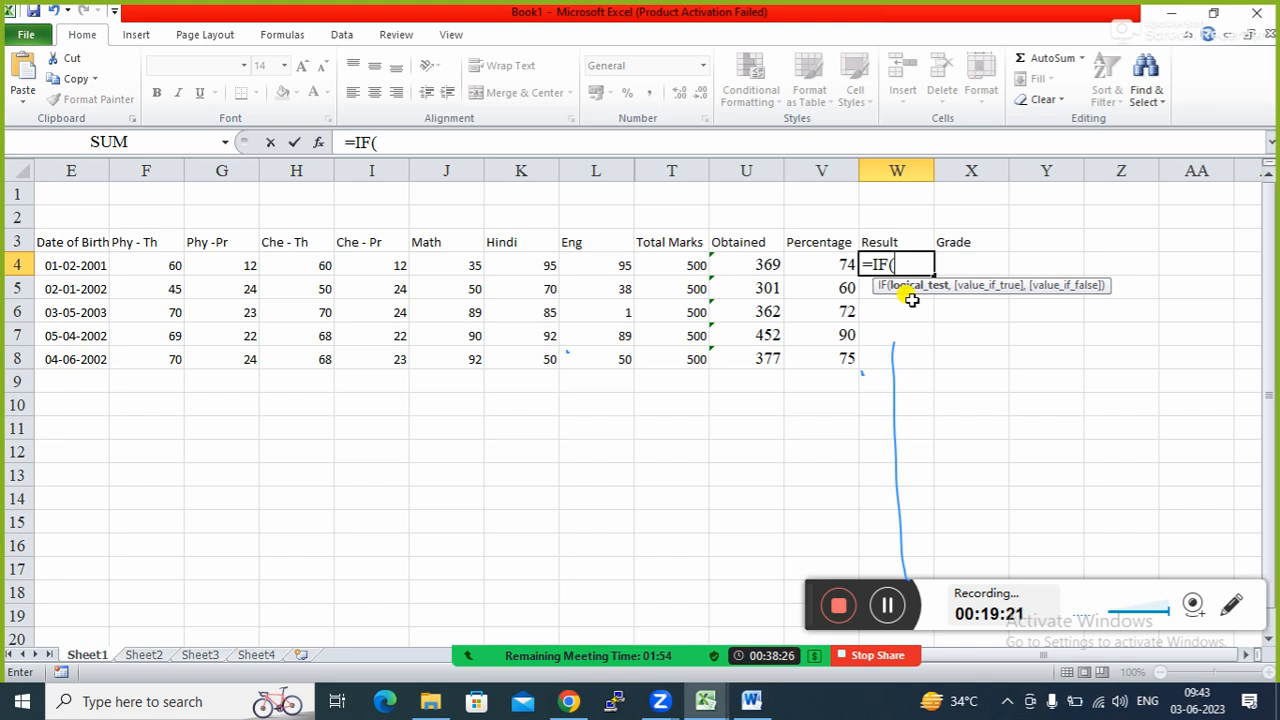
click(147, 263)
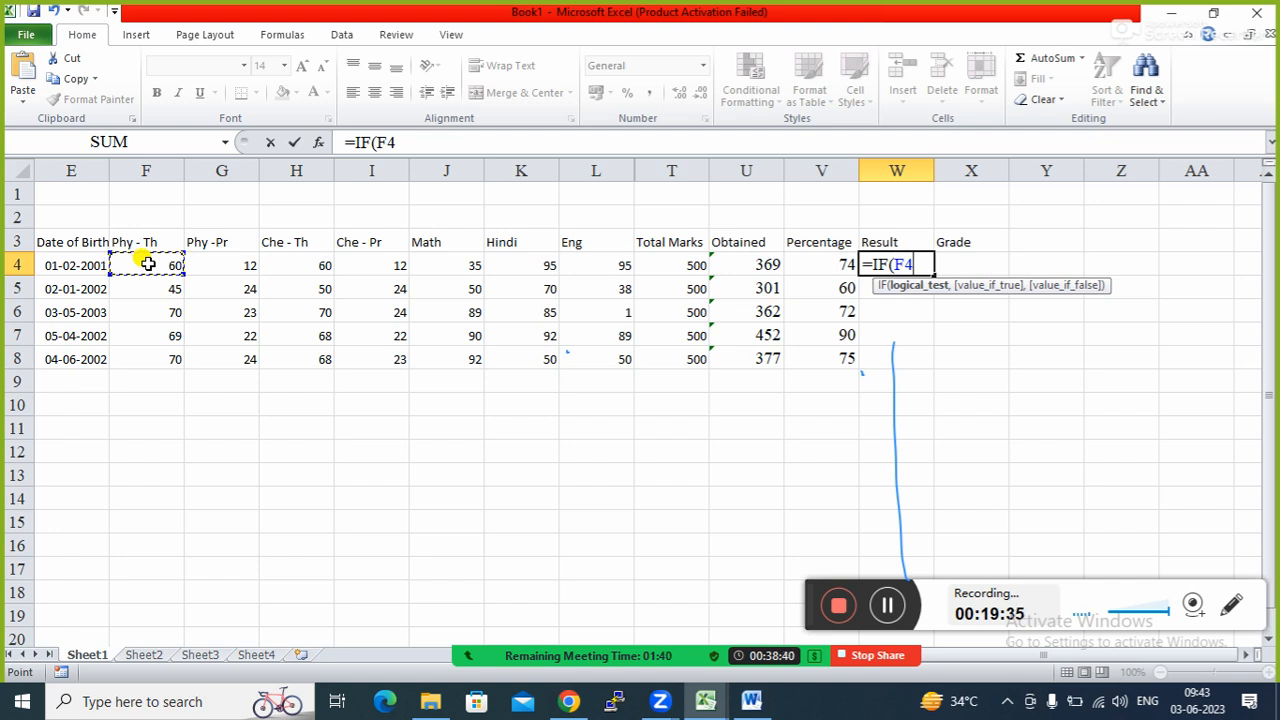
text(>)
text(30)
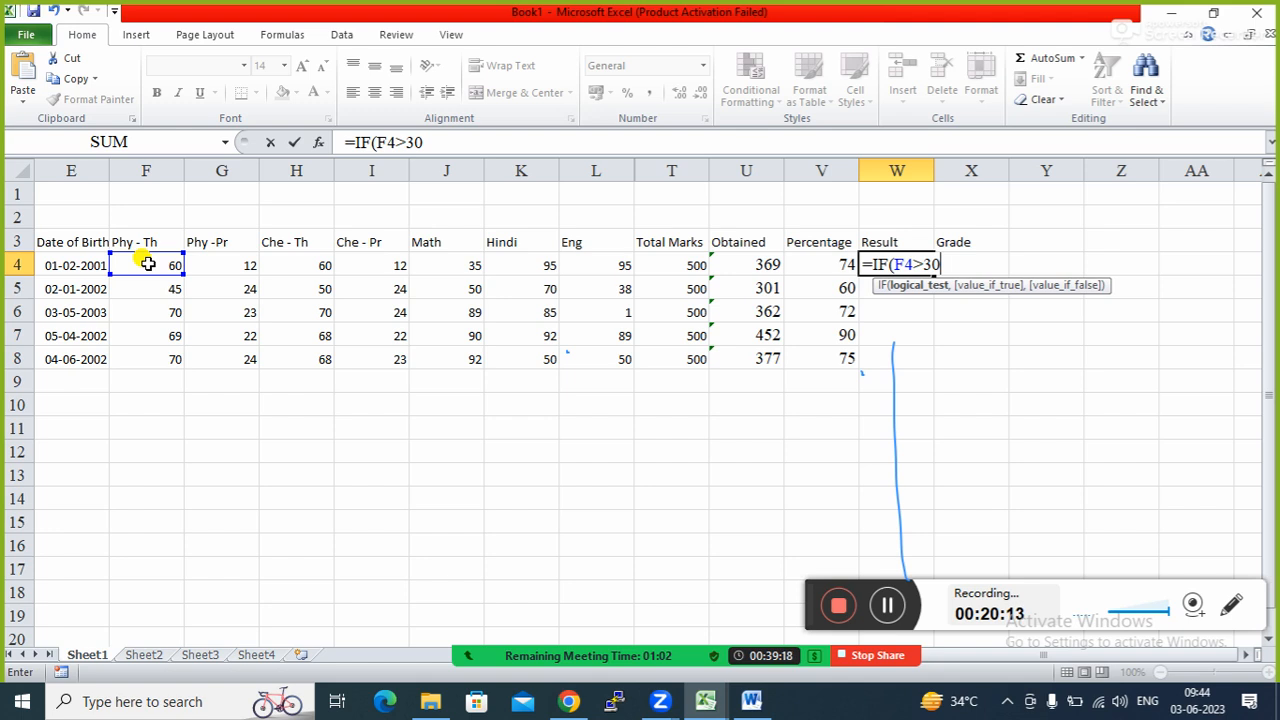
text(,)
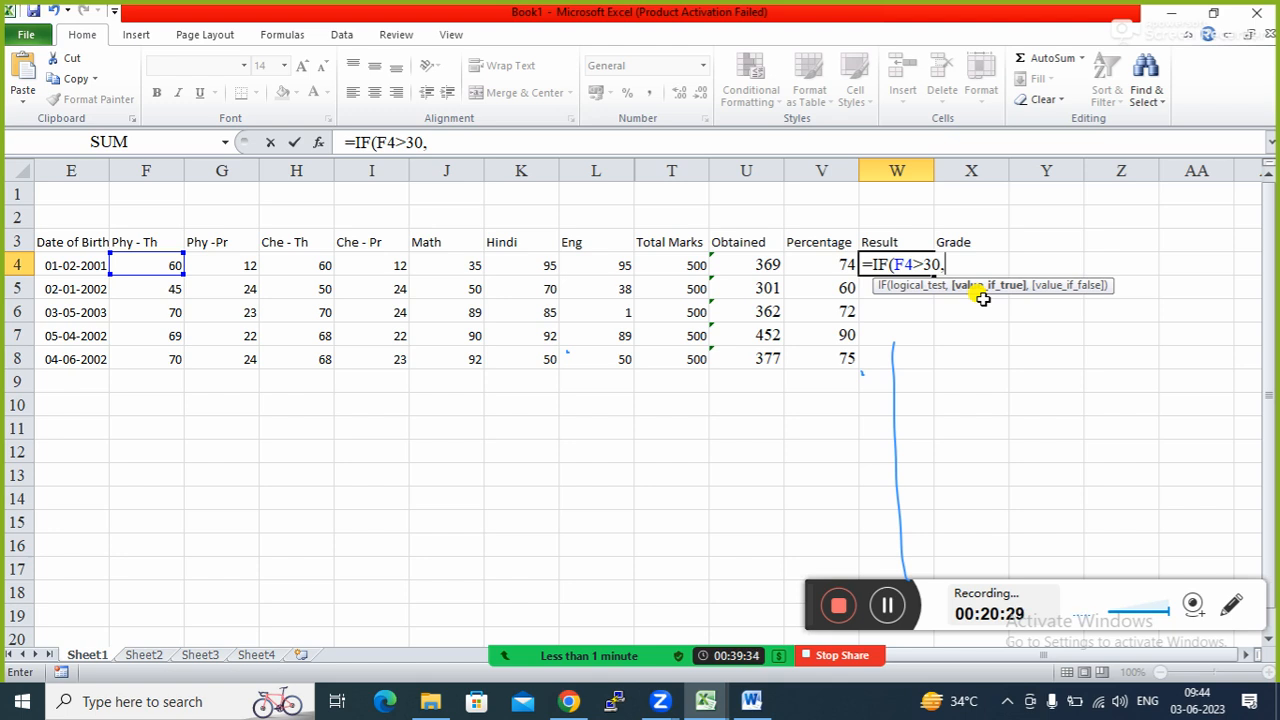
text(")
text(pass")
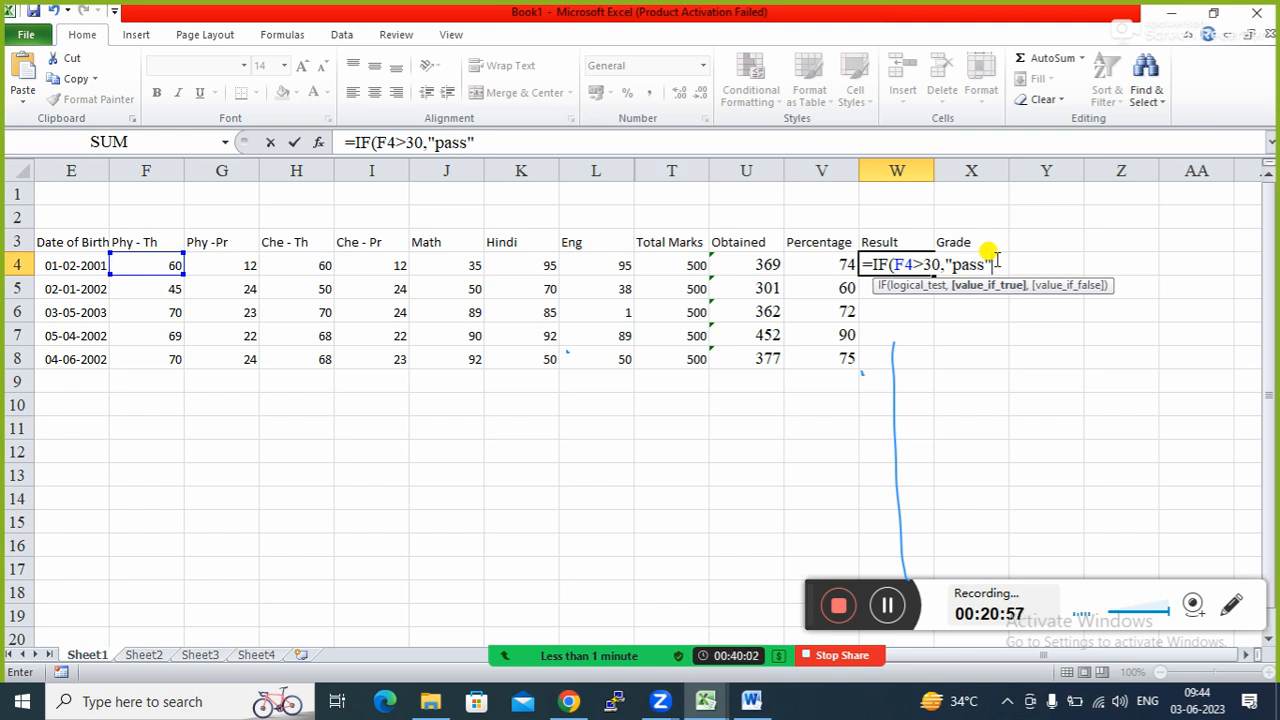
text(,)
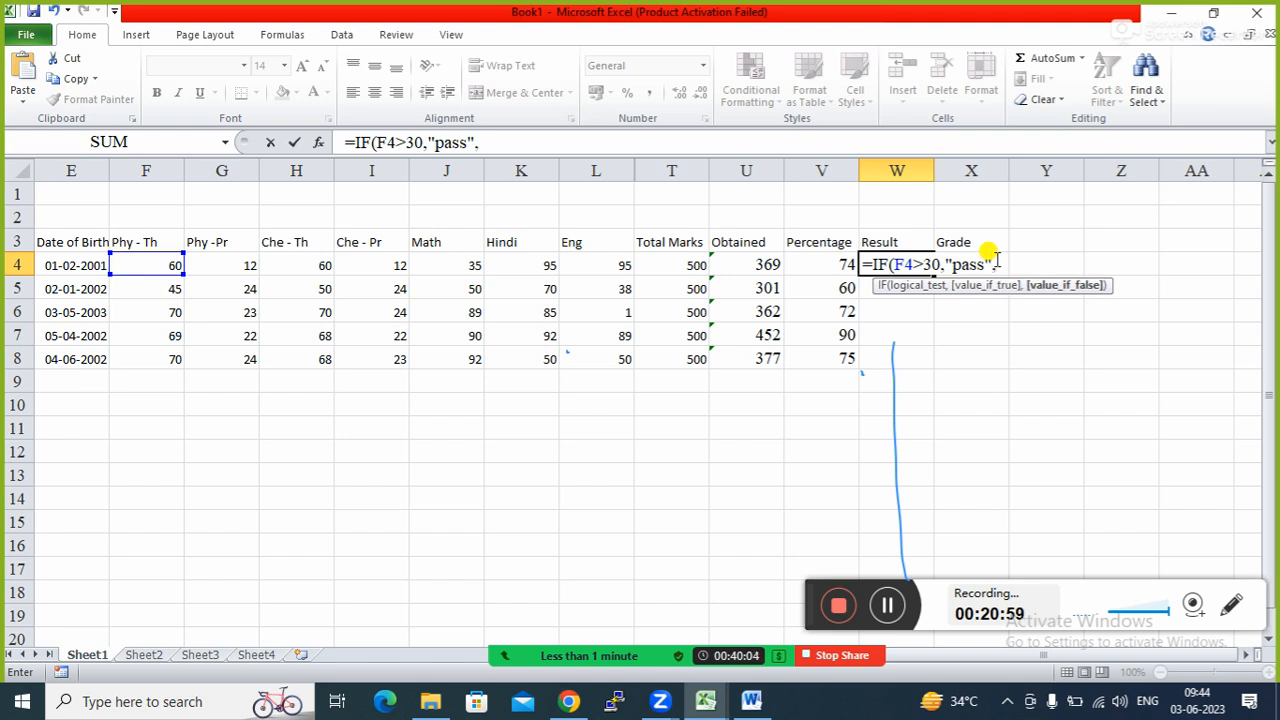
text("fail")
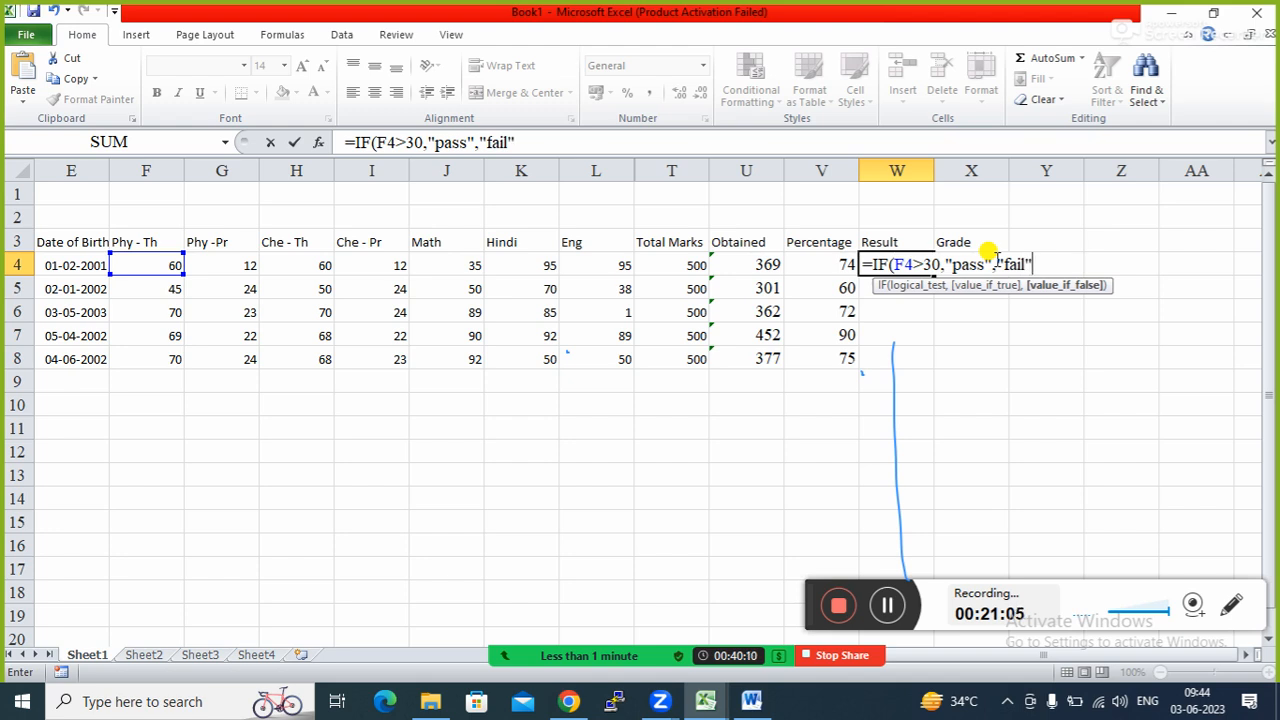
text())
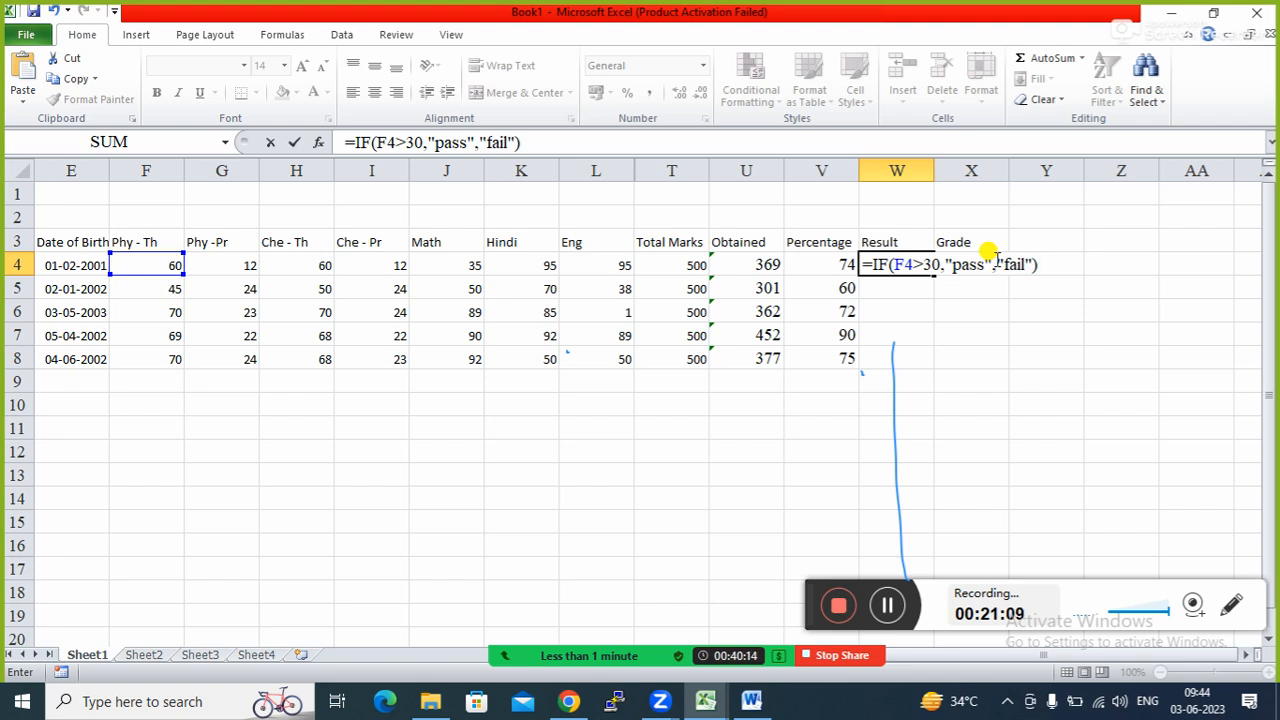
key(Return)
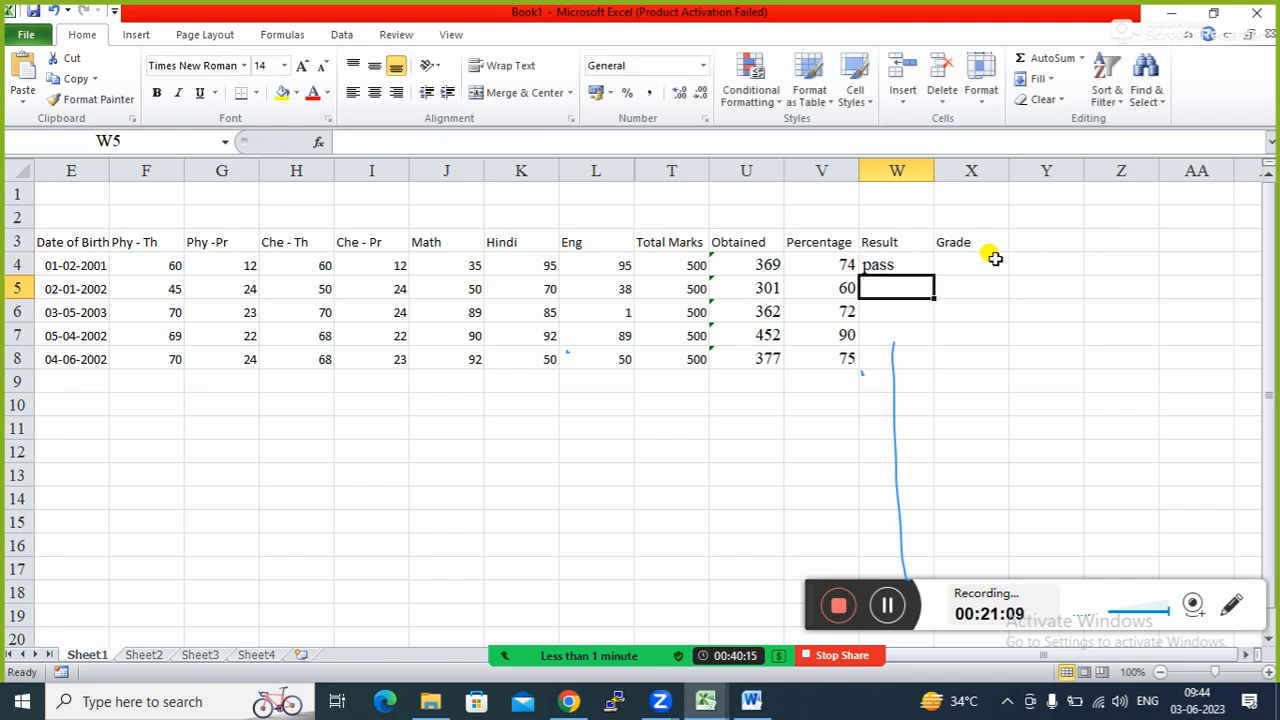
click(910, 264)
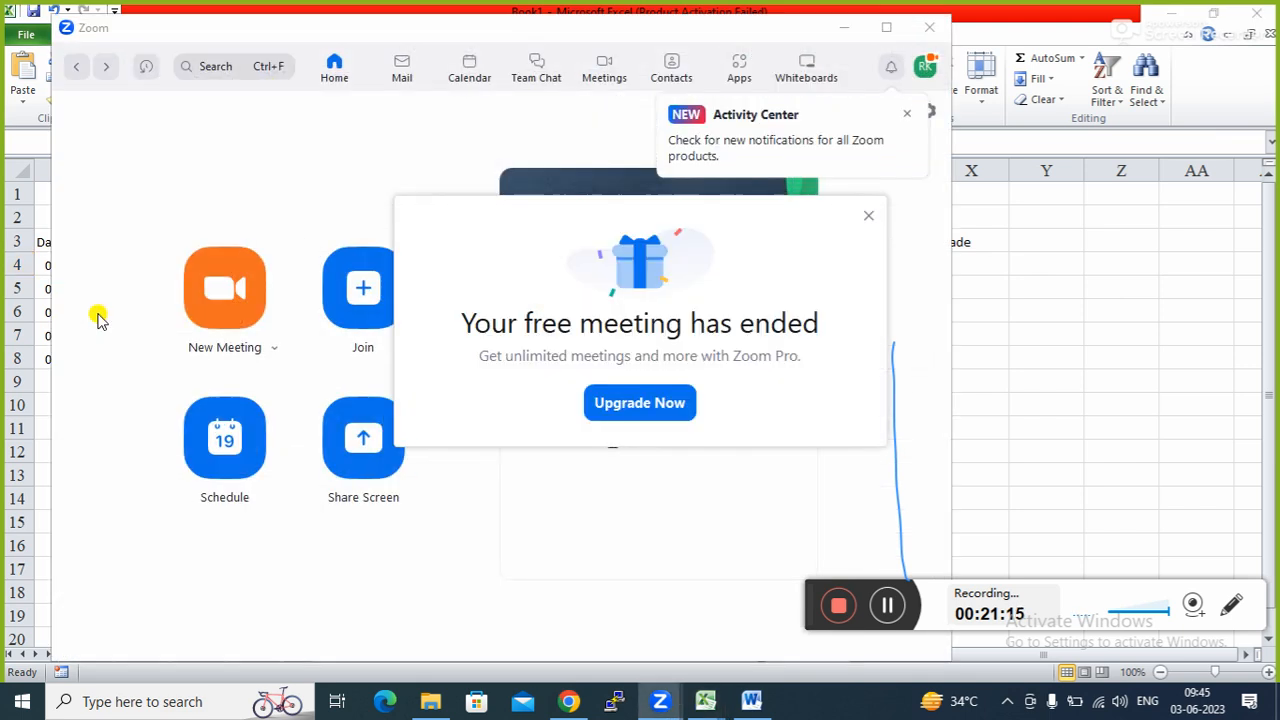
Dismiss the meeting-ended notice in Zoom and start a new maximized meeting with computer audio joined and video stopped
click(869, 216)
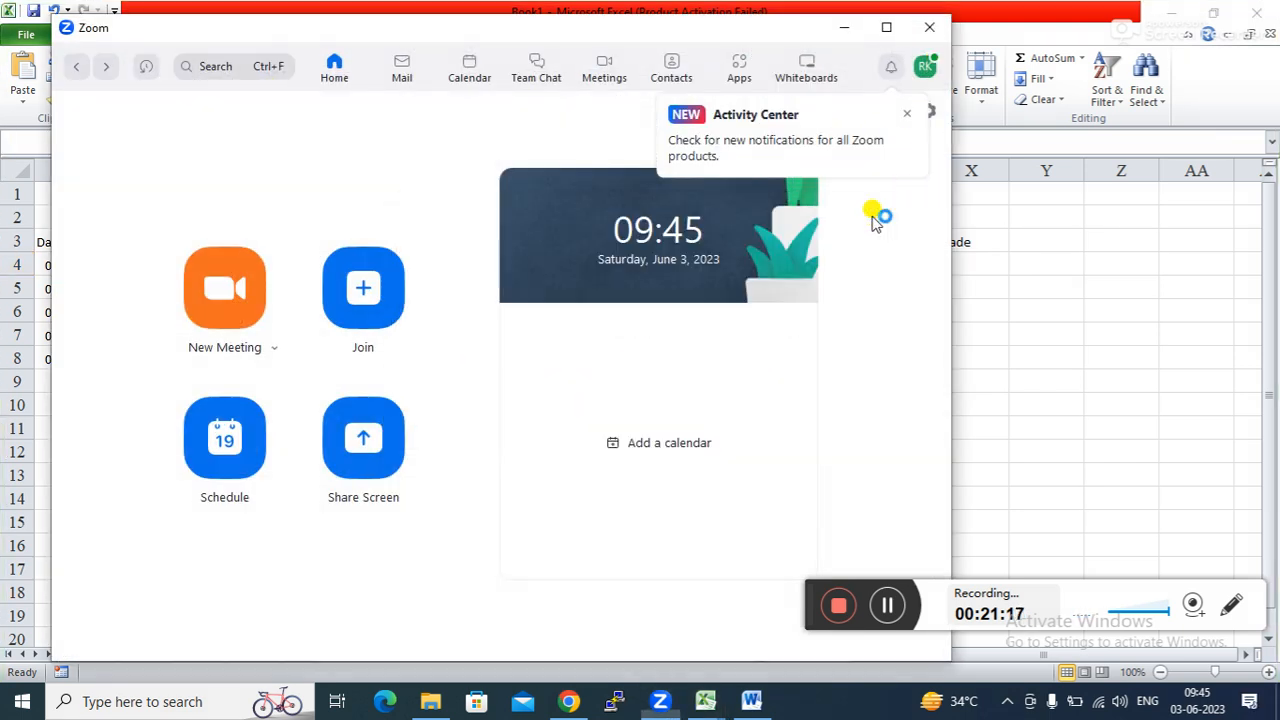
click(219, 290)
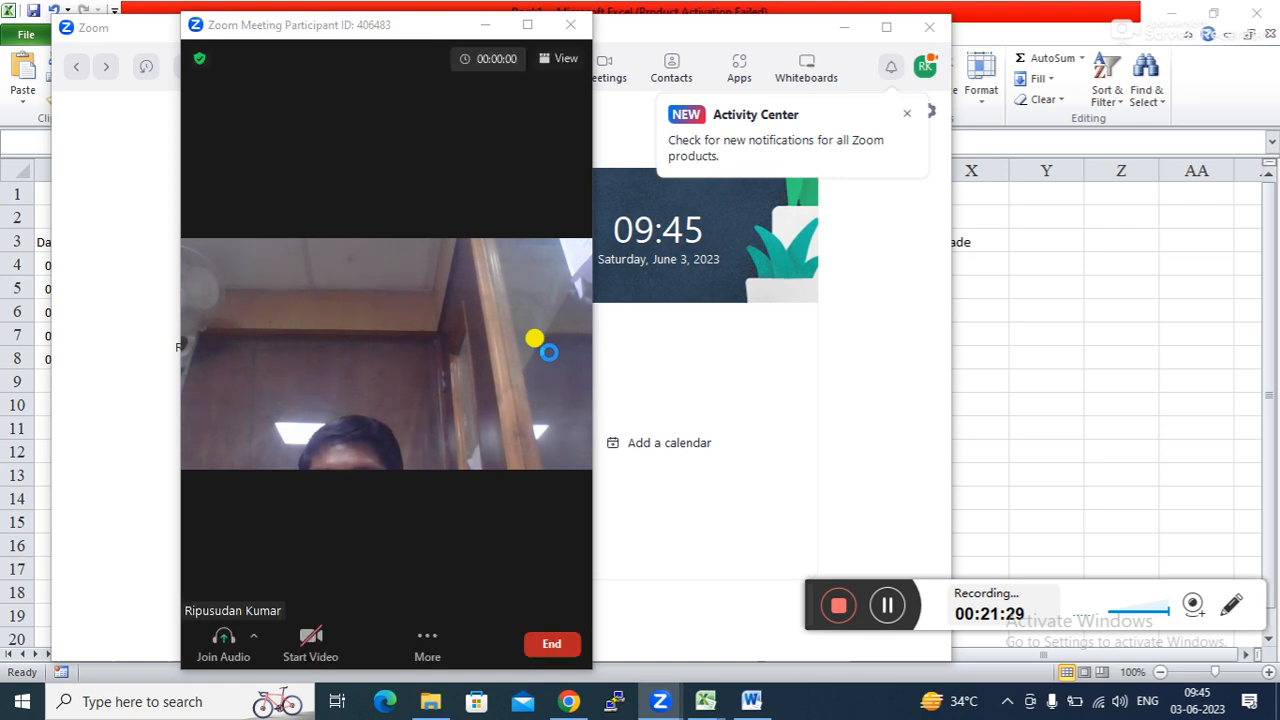
click(660, 308)
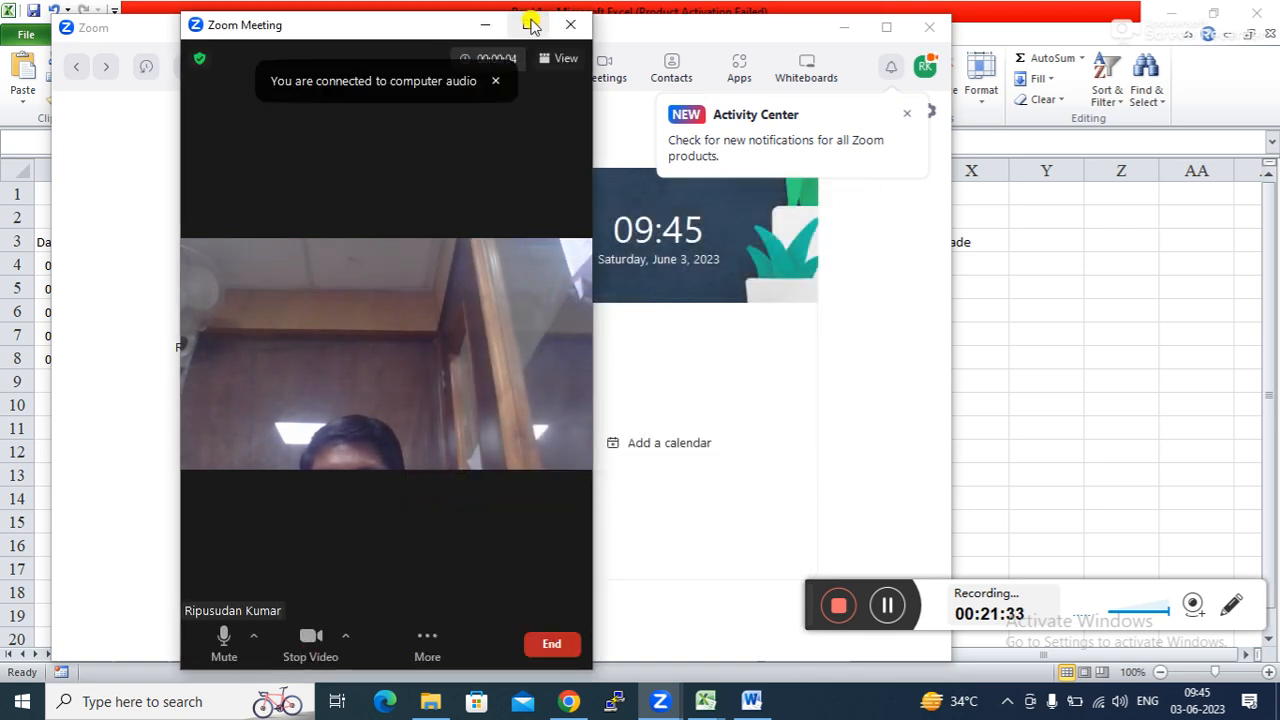
click(530, 24)
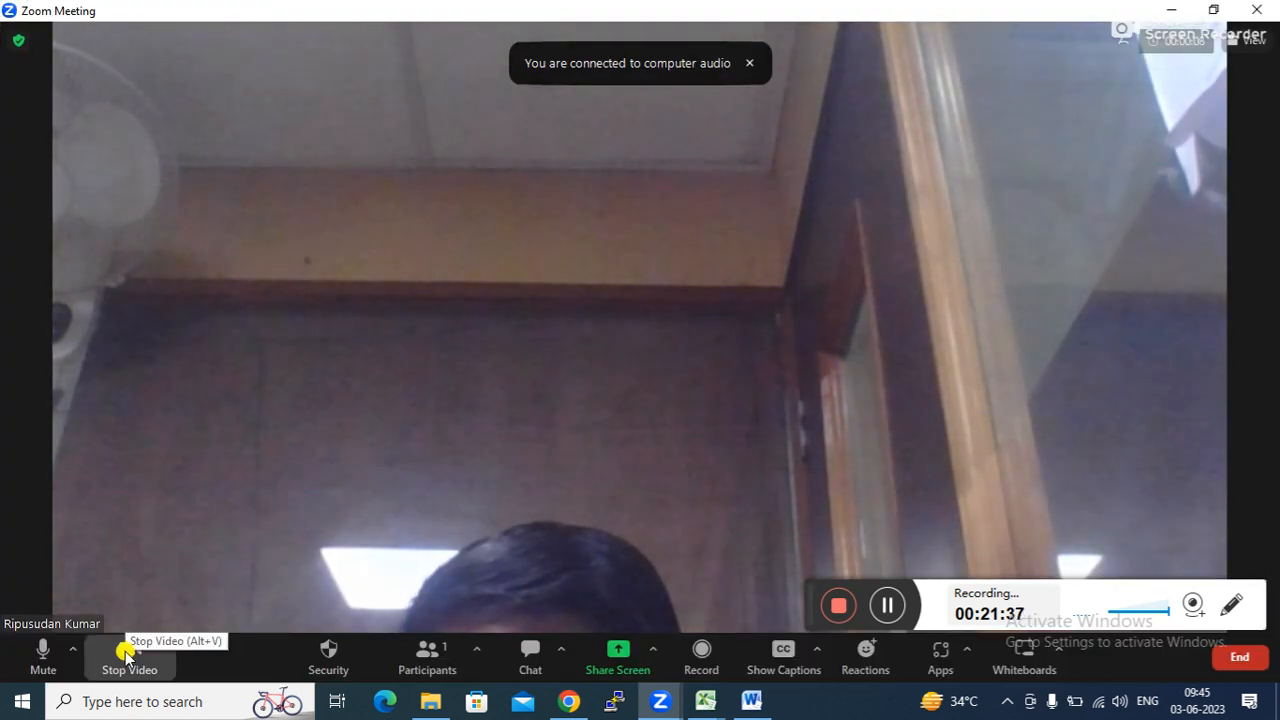
click(126, 655)
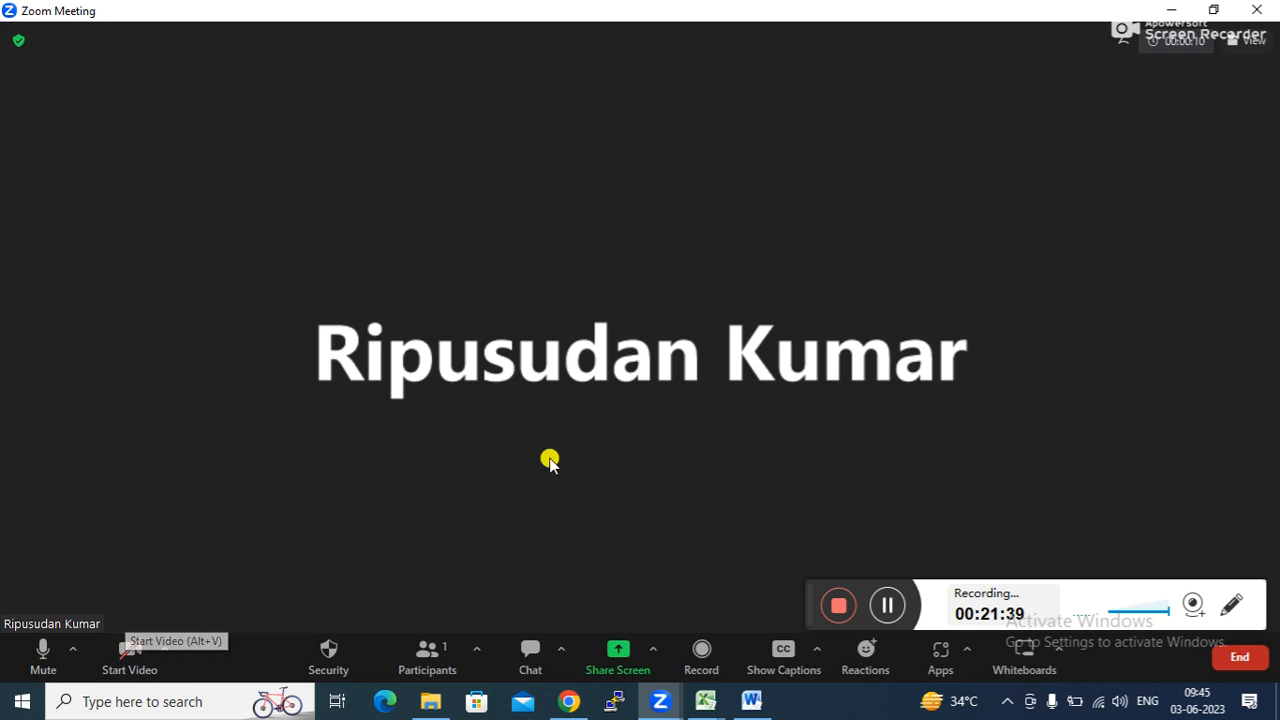
Share the entire screen in the running Zoom meeting
click(612, 652)
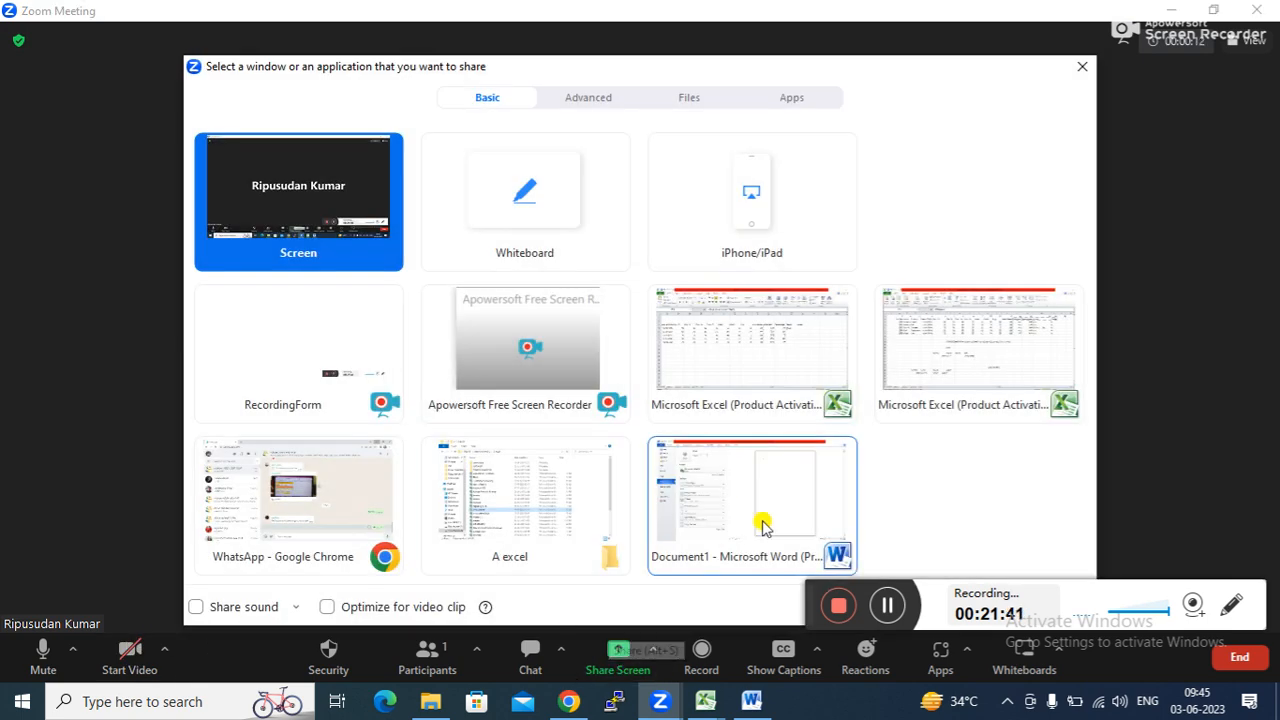
drag(814, 587, 853, 425)
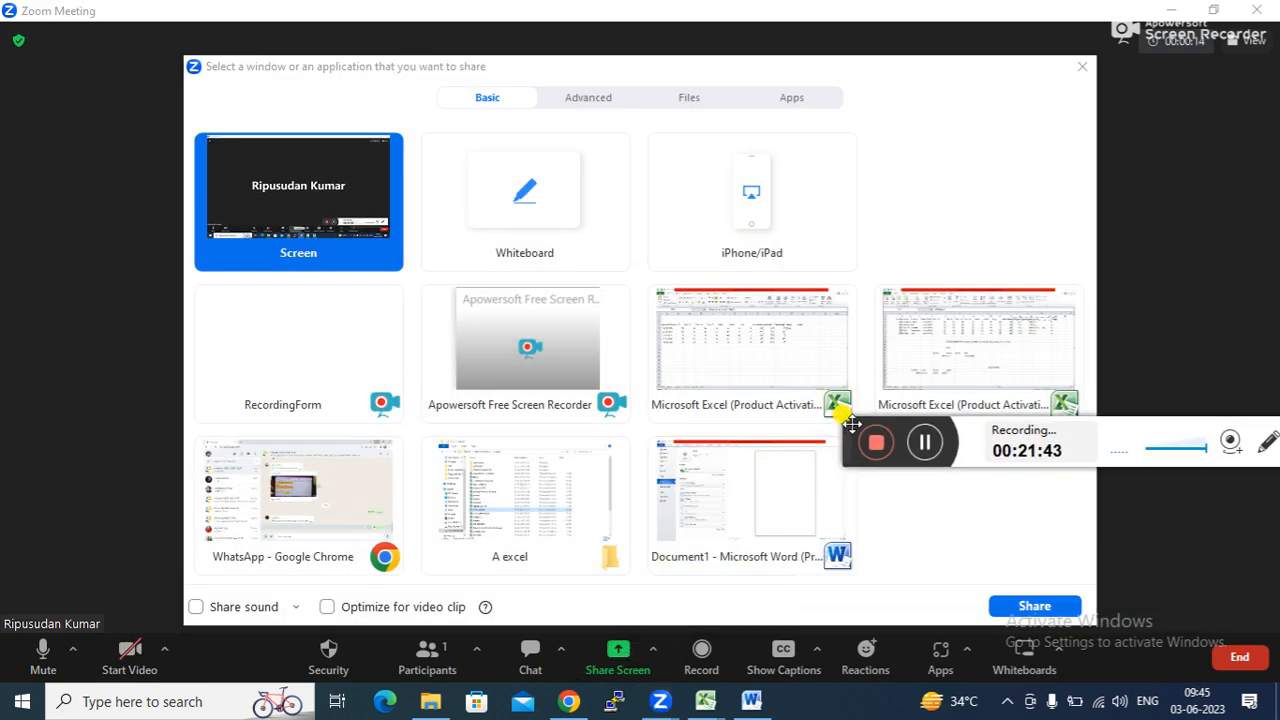
click(1034, 605)
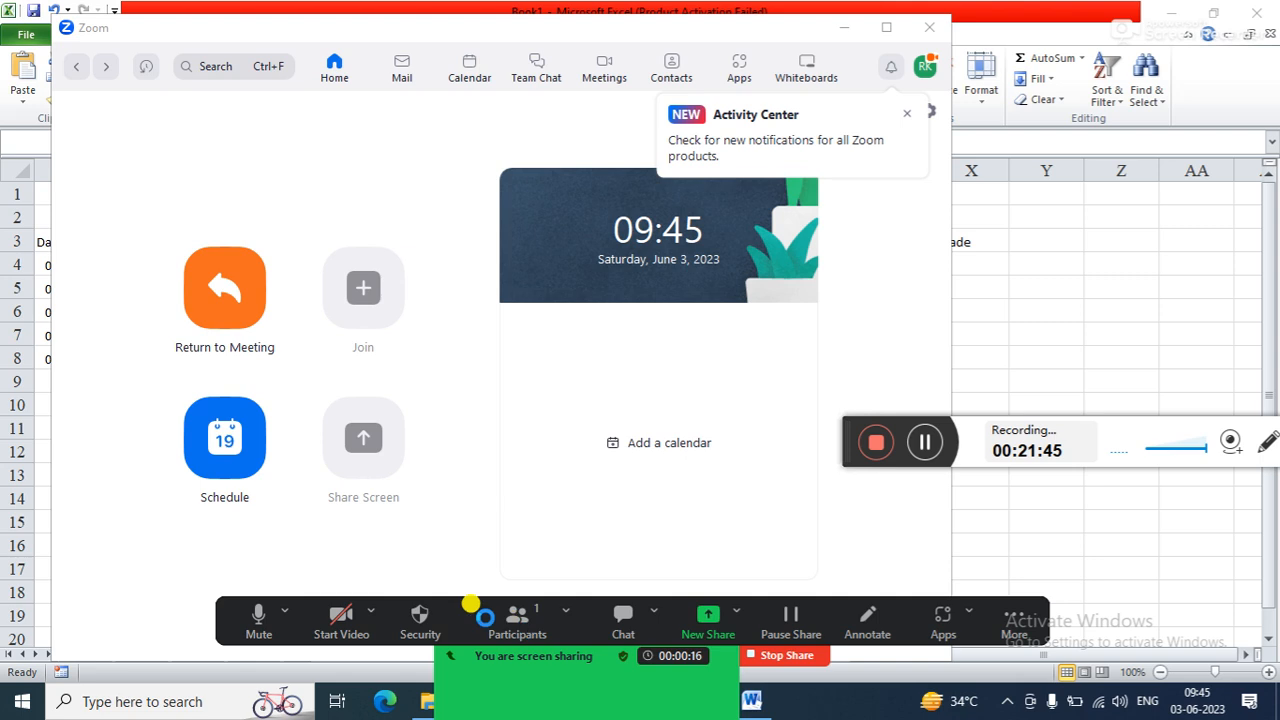
Disable the Zoom meeting's waiting room and admit the two waiting participants
click(530, 621)
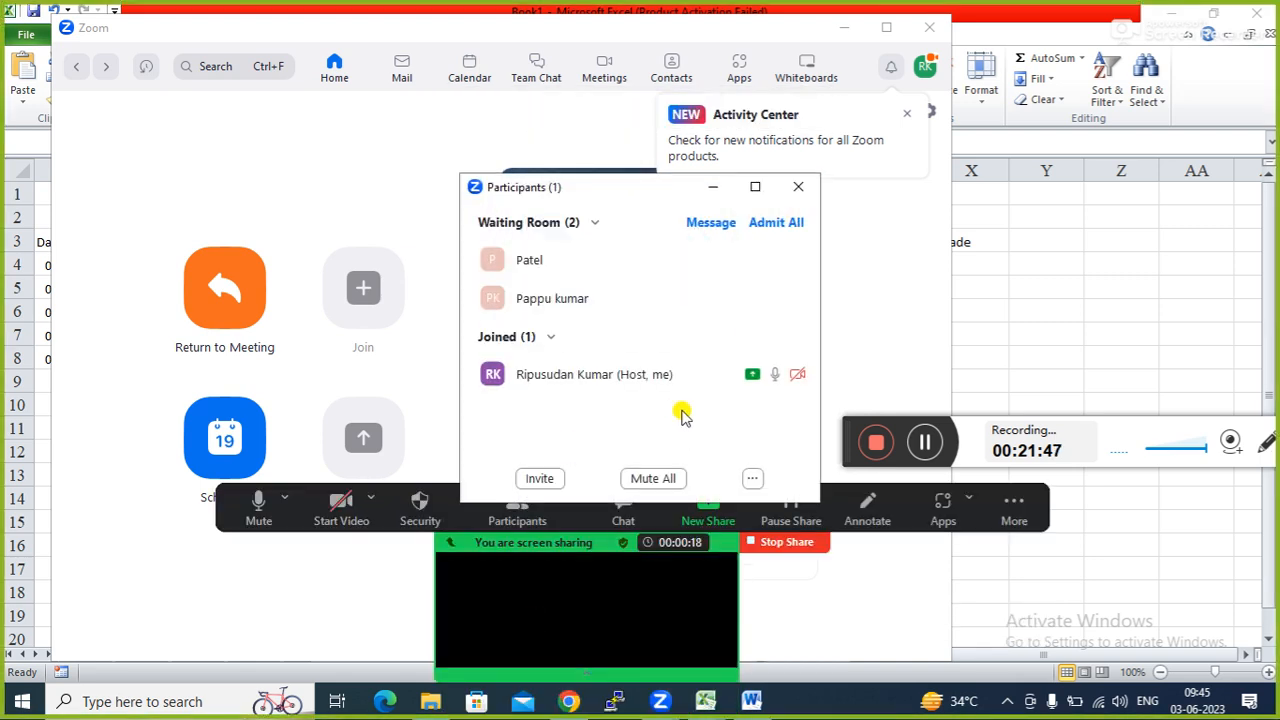
click(757, 484)
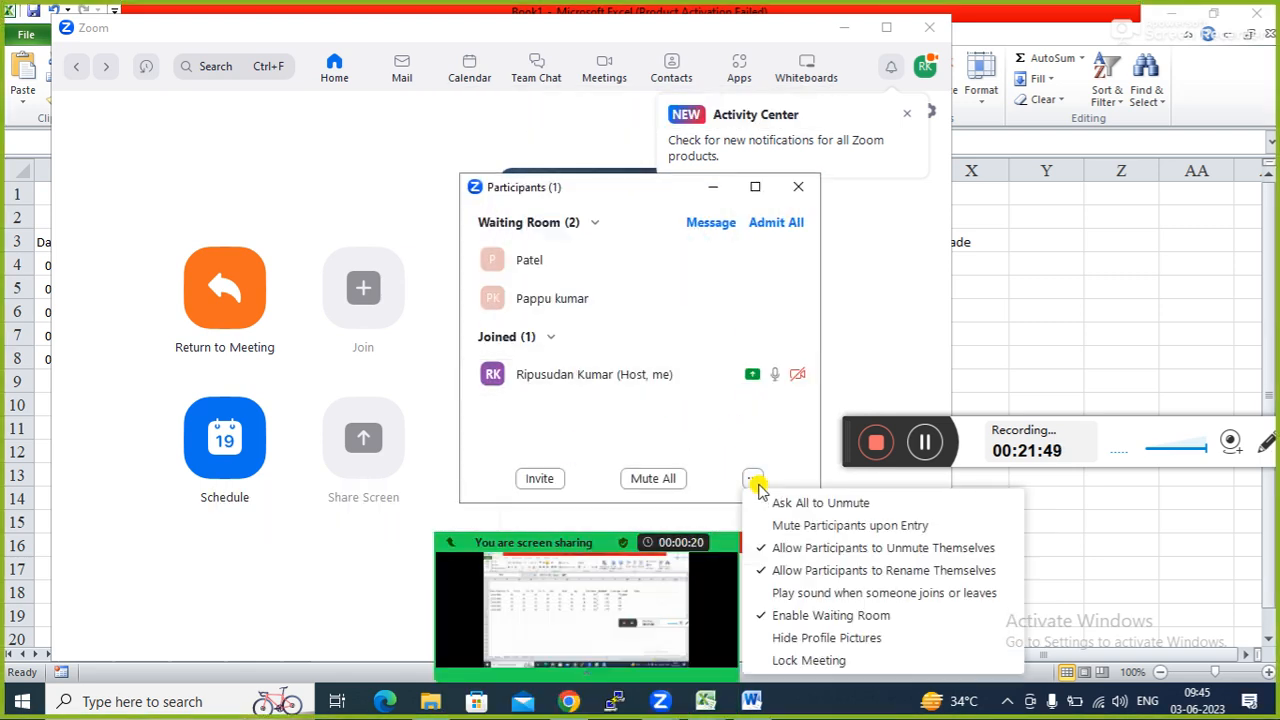
click(804, 612)
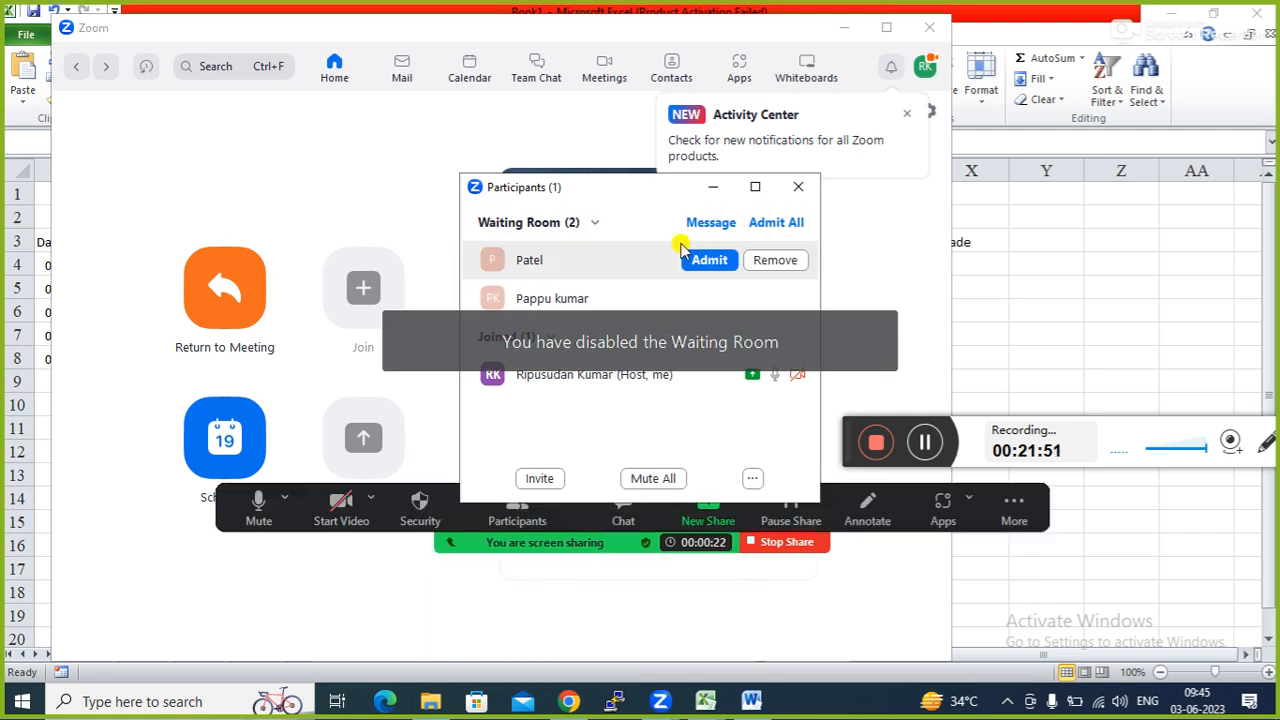
click(709, 262)
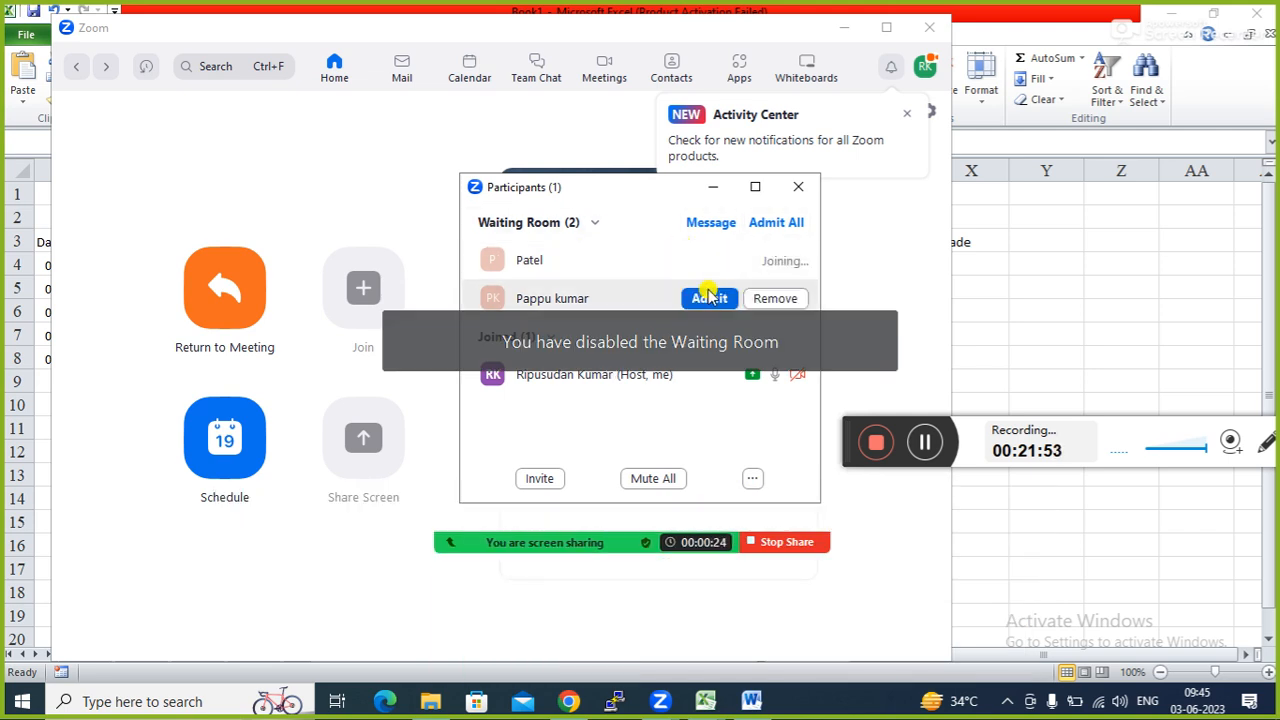
click(708, 294)
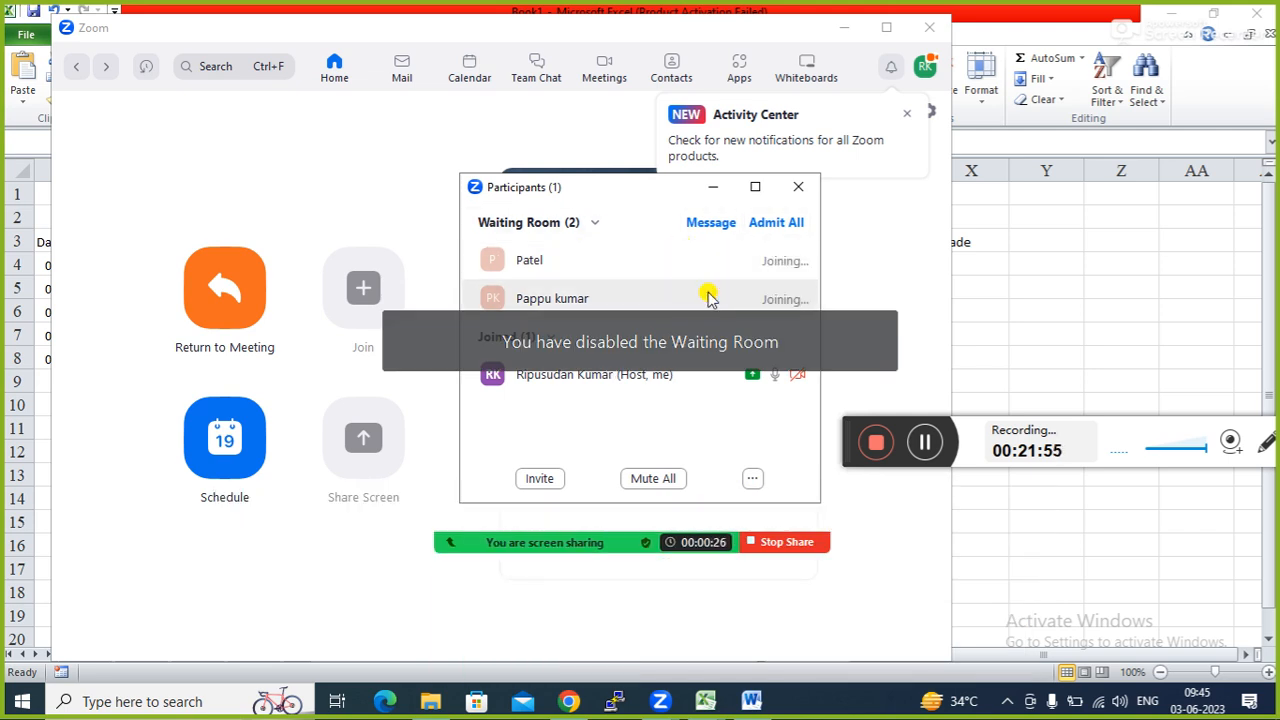
Minimize the Zoom home window and the participants list to uncover the marks sheet in Excel
click(853, 29)
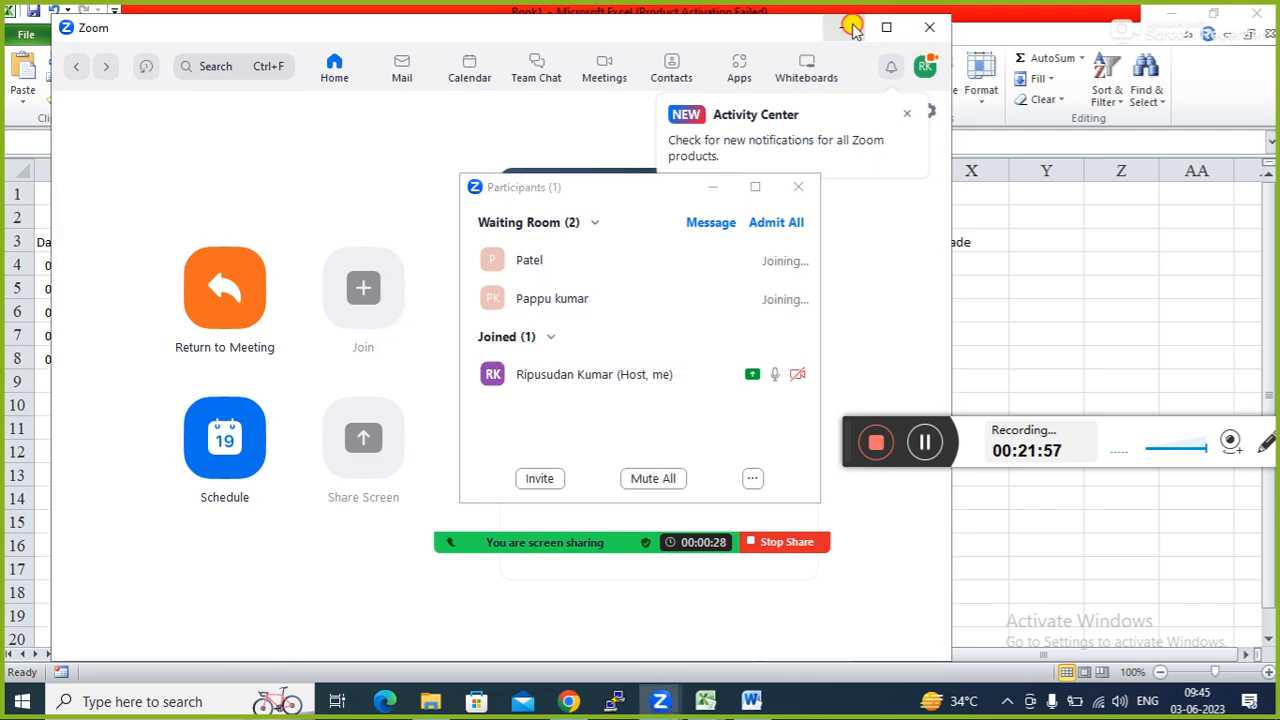
click(853, 29)
drag(587, 195, 998, 75)
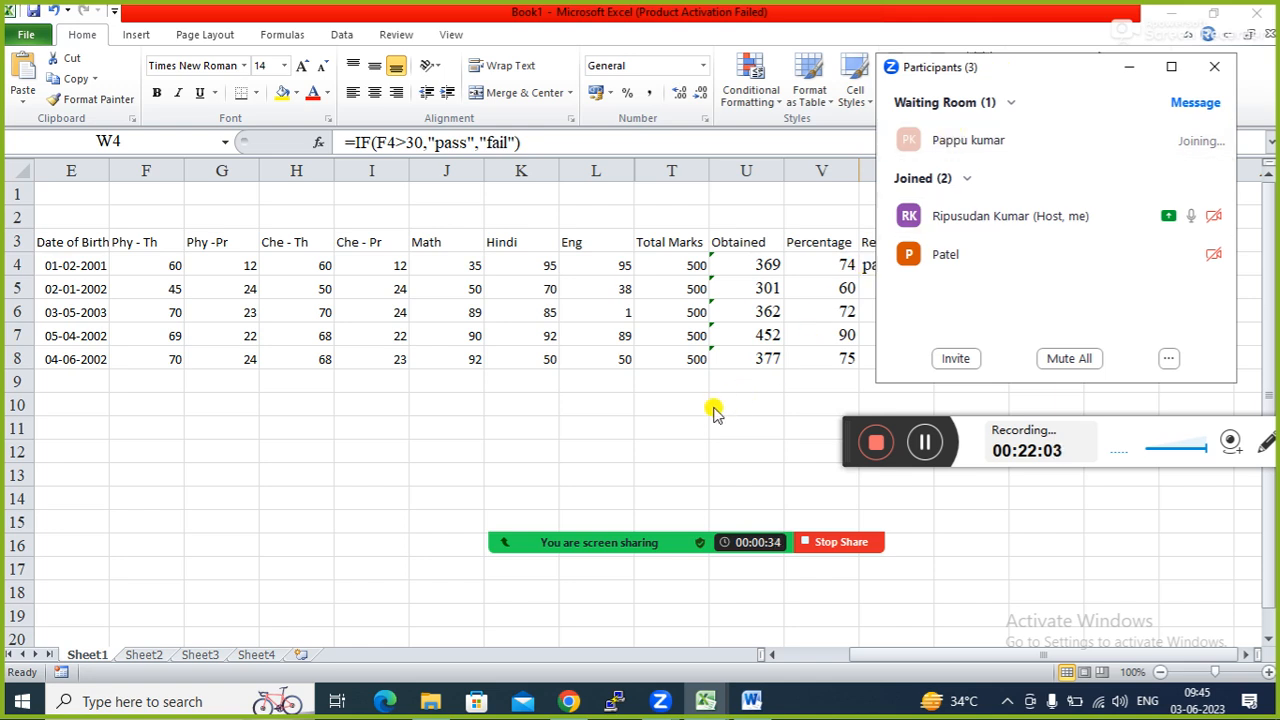
click(1129, 66)
Move the recorder bar and the Zoom sharing controls to the lower edge of the screen, clear of the marks table
drag(848, 433, 816, 600)
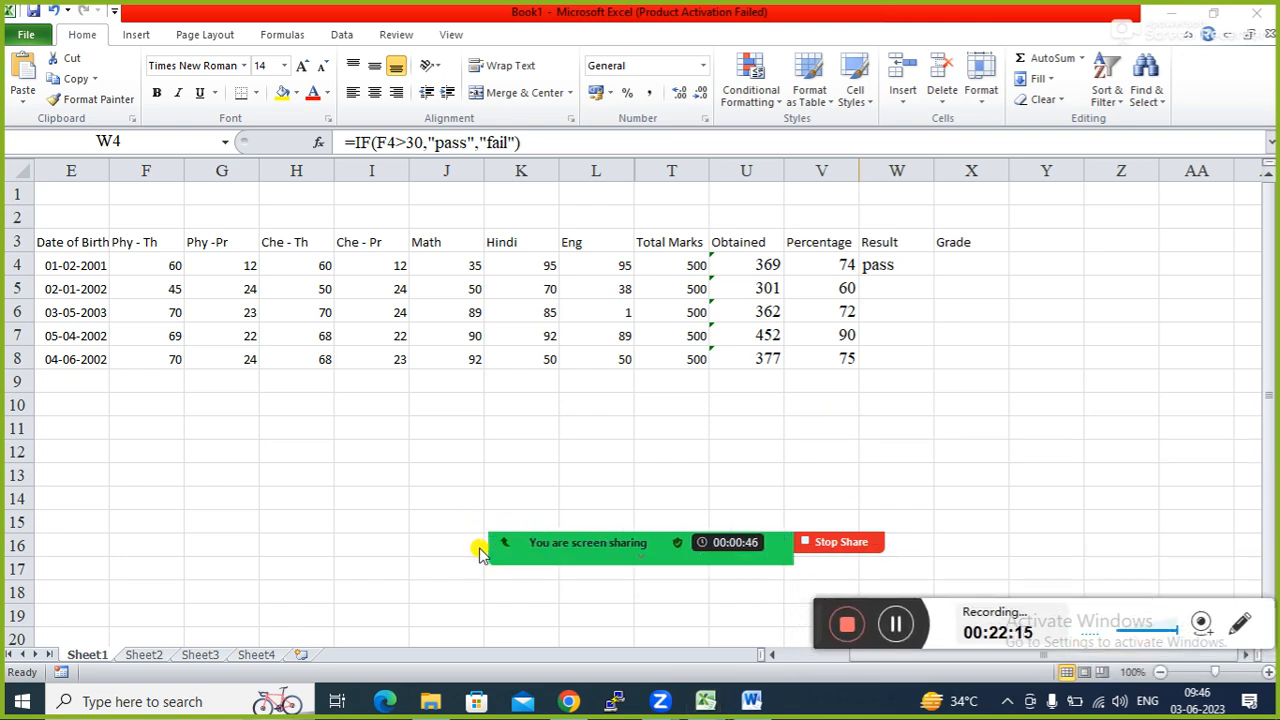
click(465, 543)
mouse_move(471, 543)
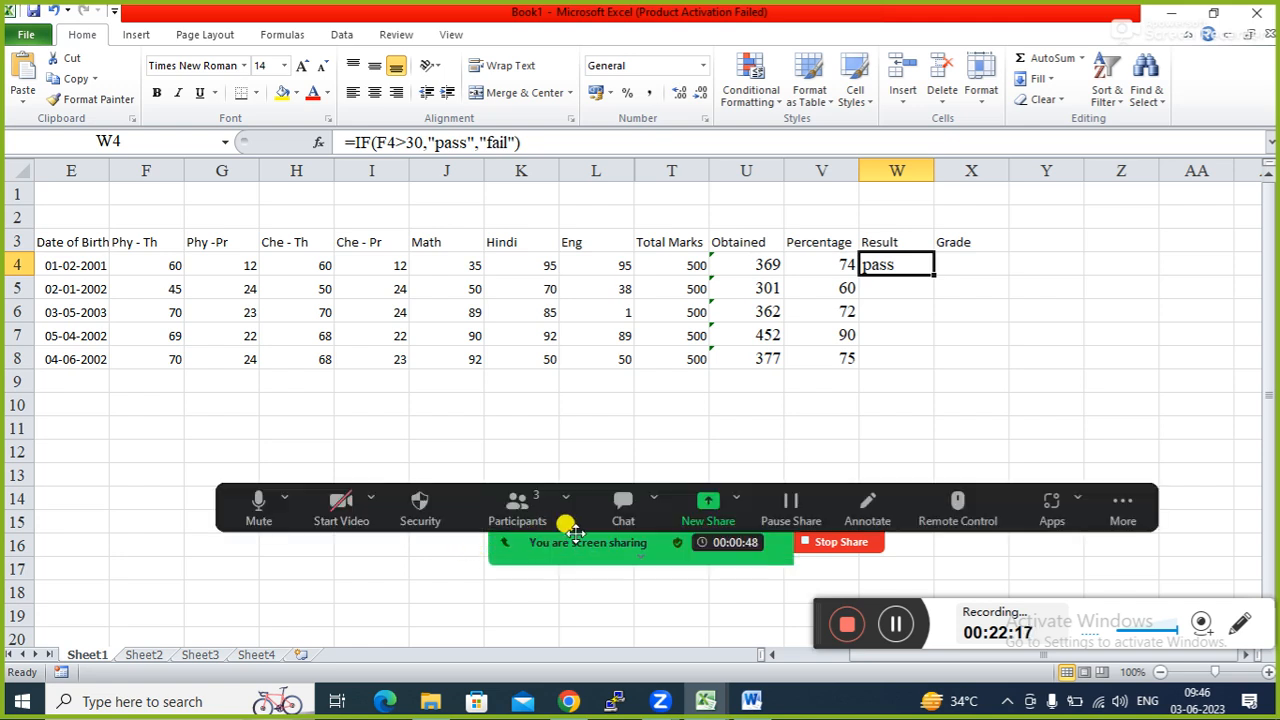
drag(214, 500, 20, 620)
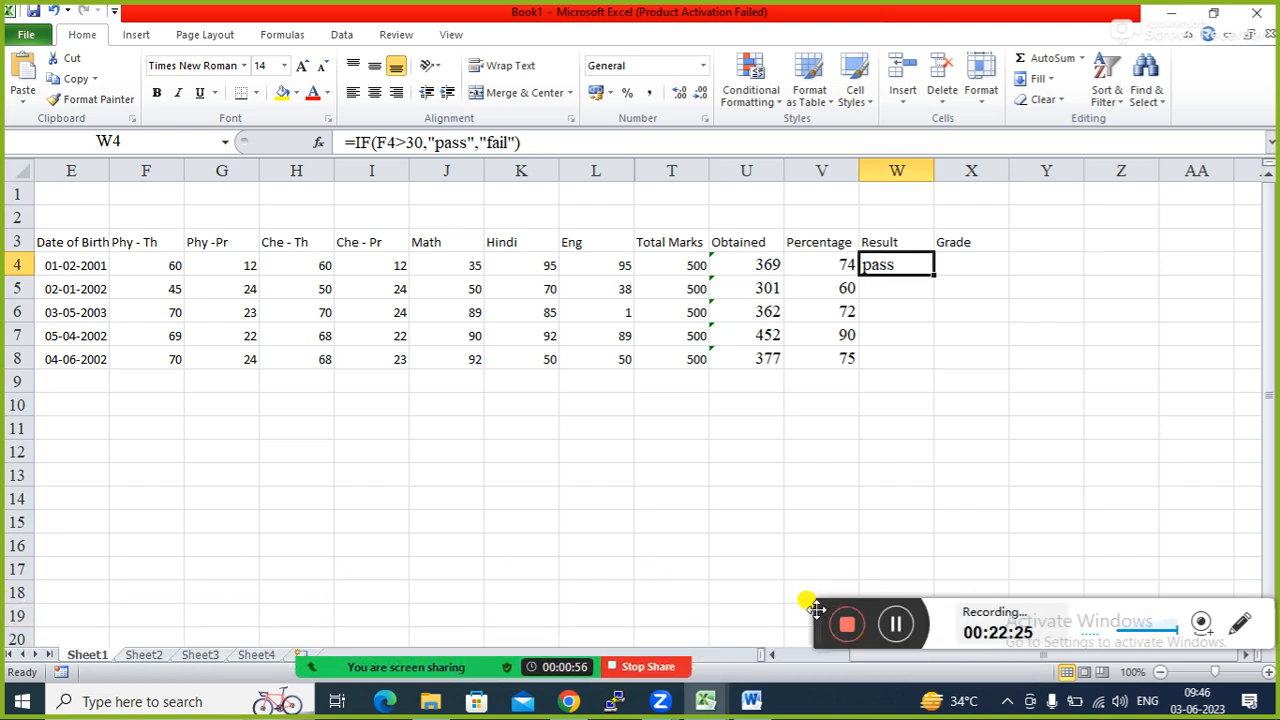
drag(815, 608, 826, 588)
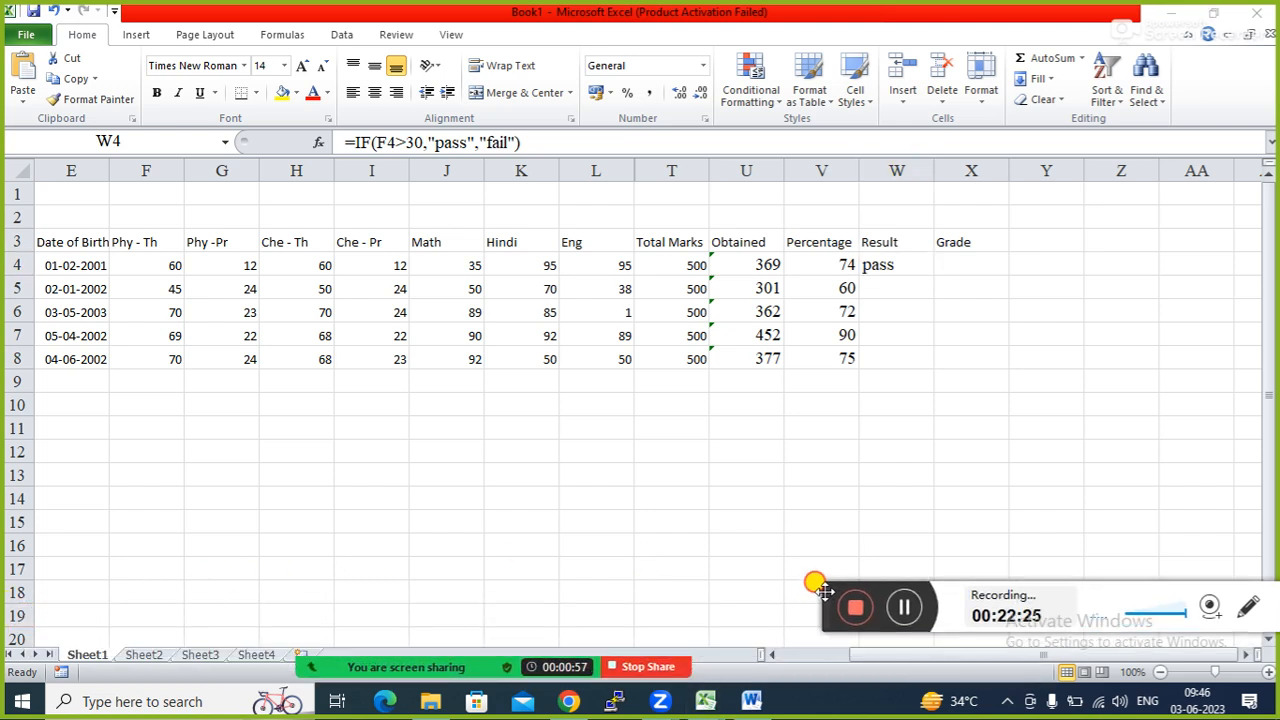
Change the first student's Phy - Th mark in F4 to 29 to test the result formula
click(893, 265)
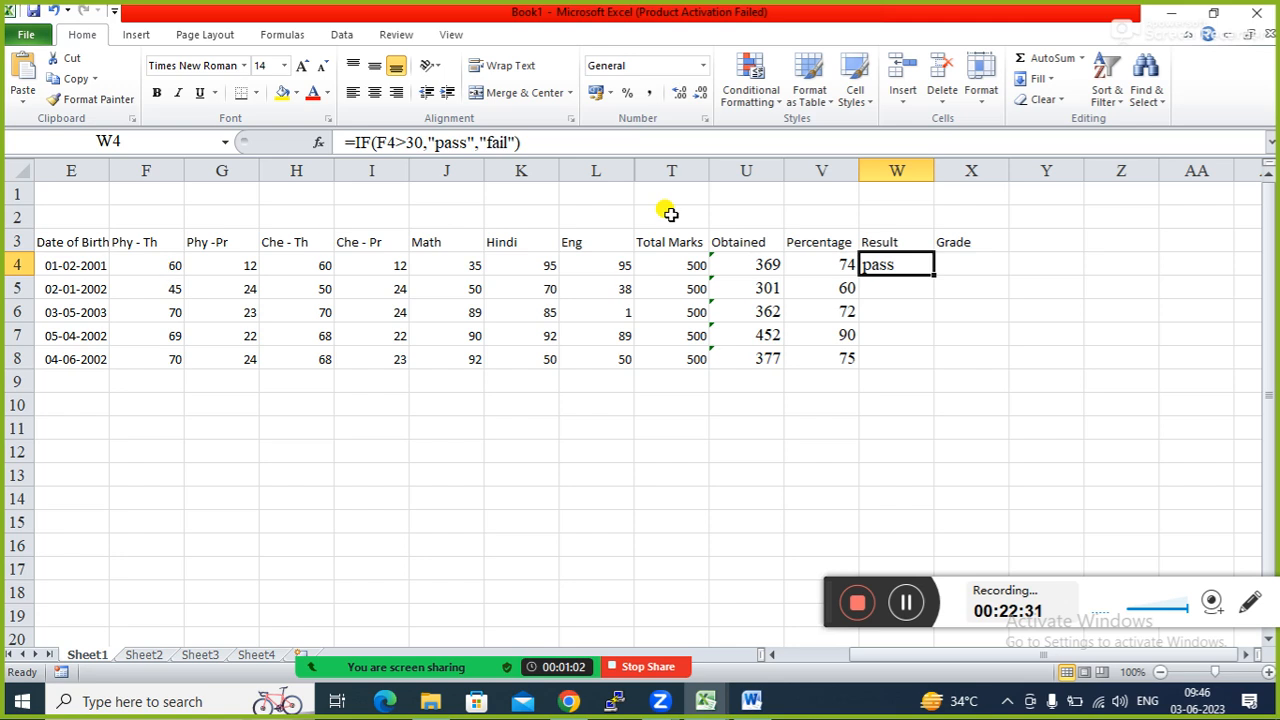
click(162, 265)
text(29)
key(Return)
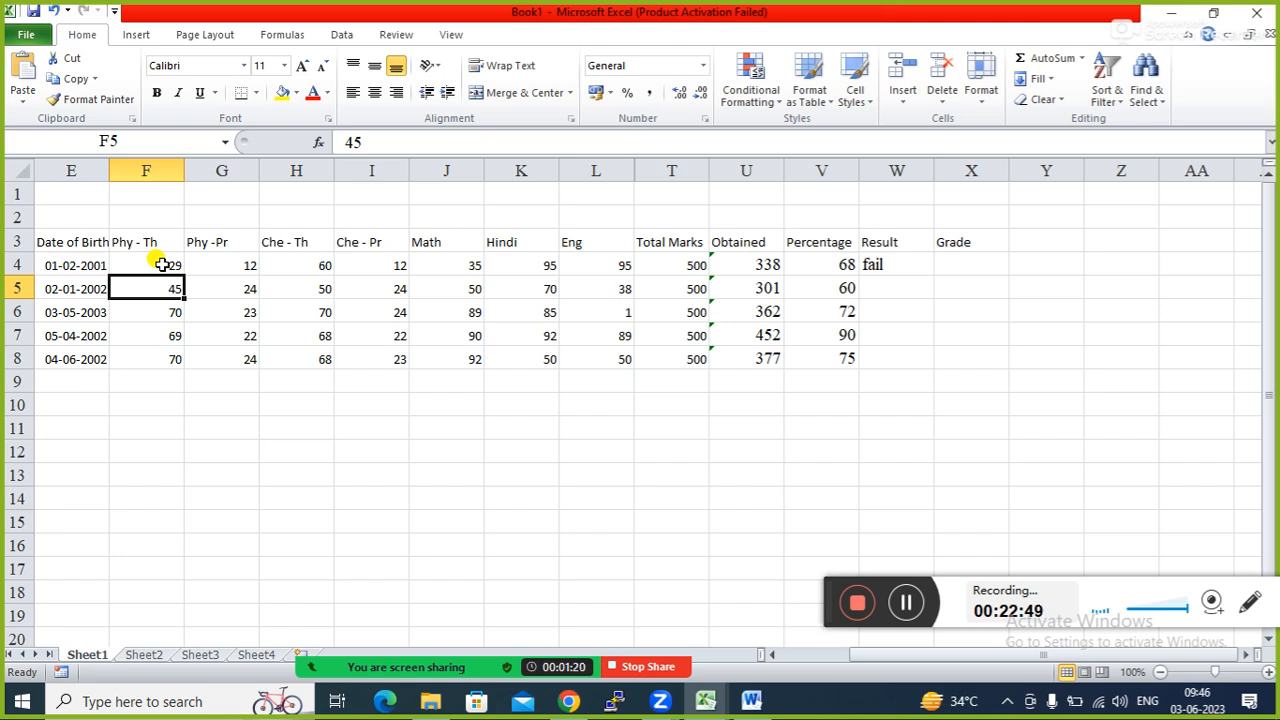
Insert an AND function before the F4>30 test in the W4 result formula
key(Up)
key(Right)
key(Right)
key(Right)
key(Right)
key(Right)
key(Right)
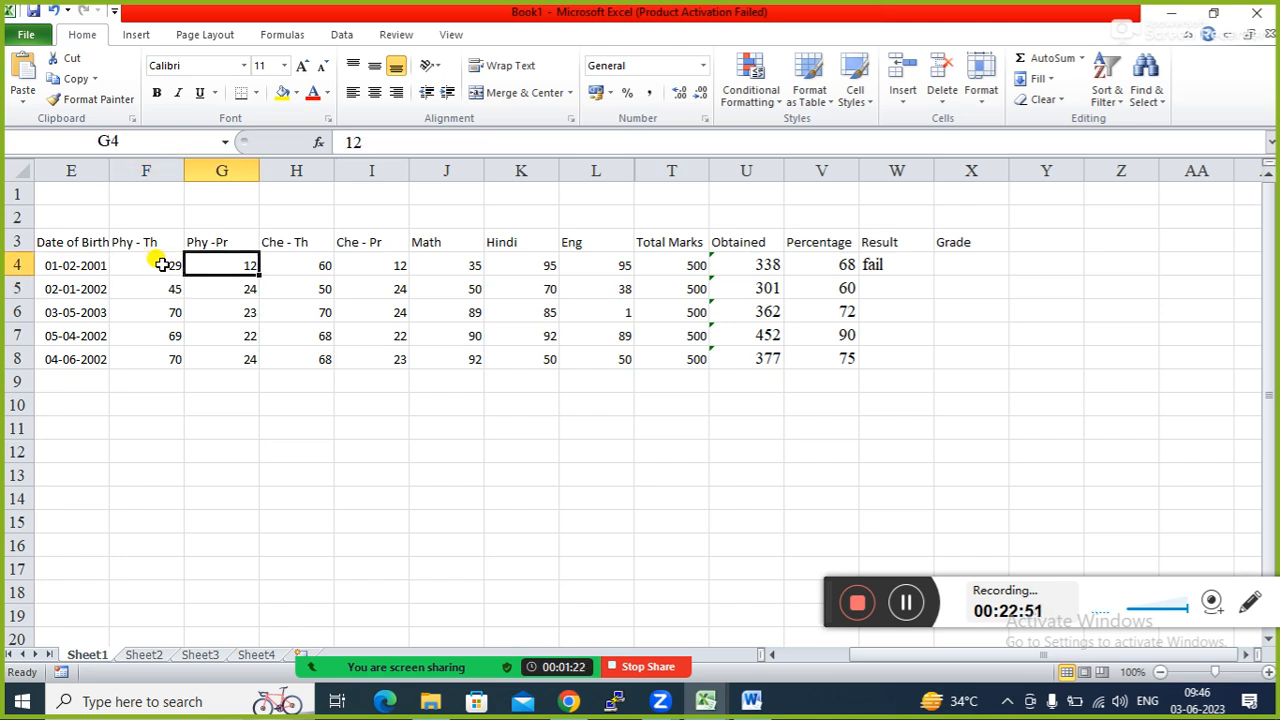
key(Right)
key(Right)
key(Right)
key(Right)
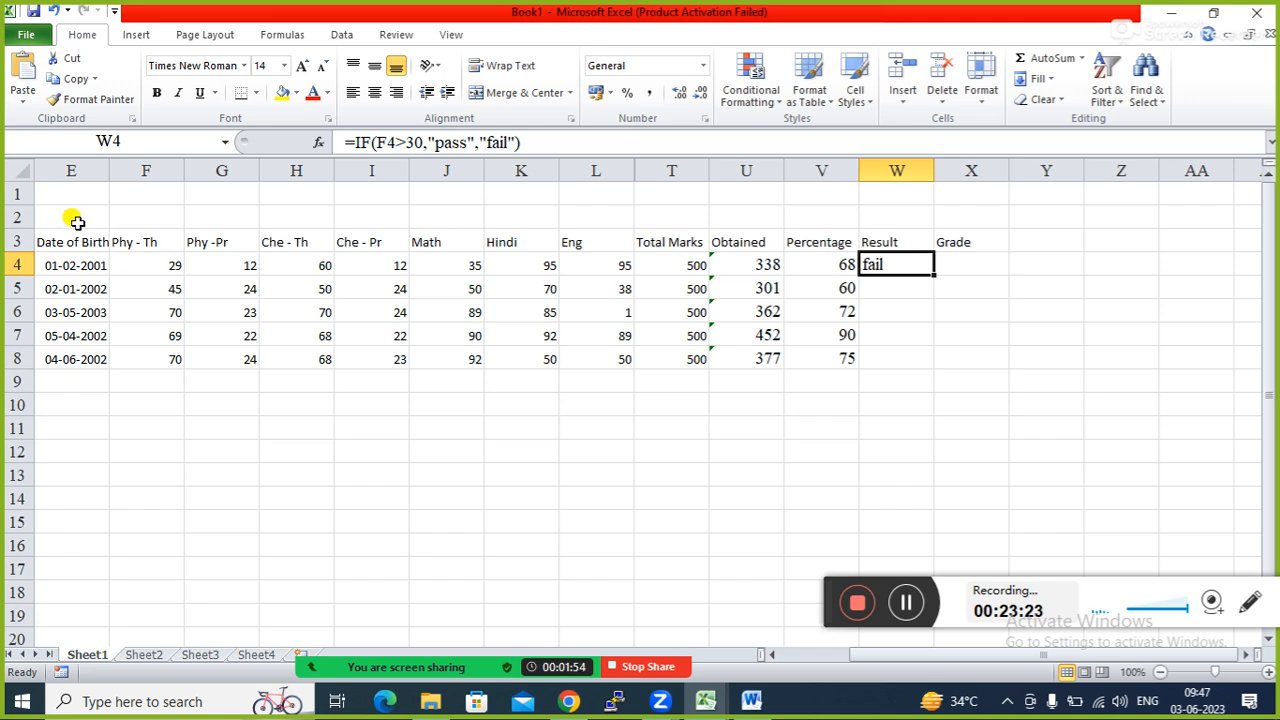
click(372, 142)
click(376, 142)
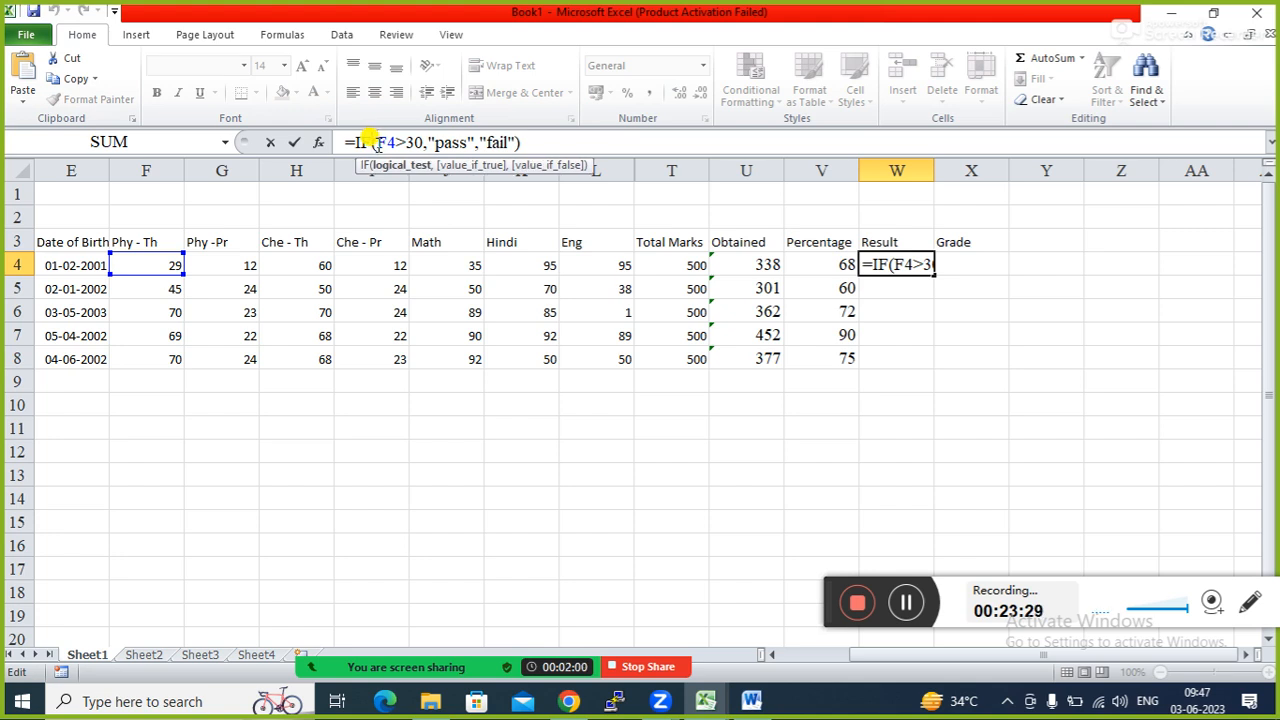
text(an)
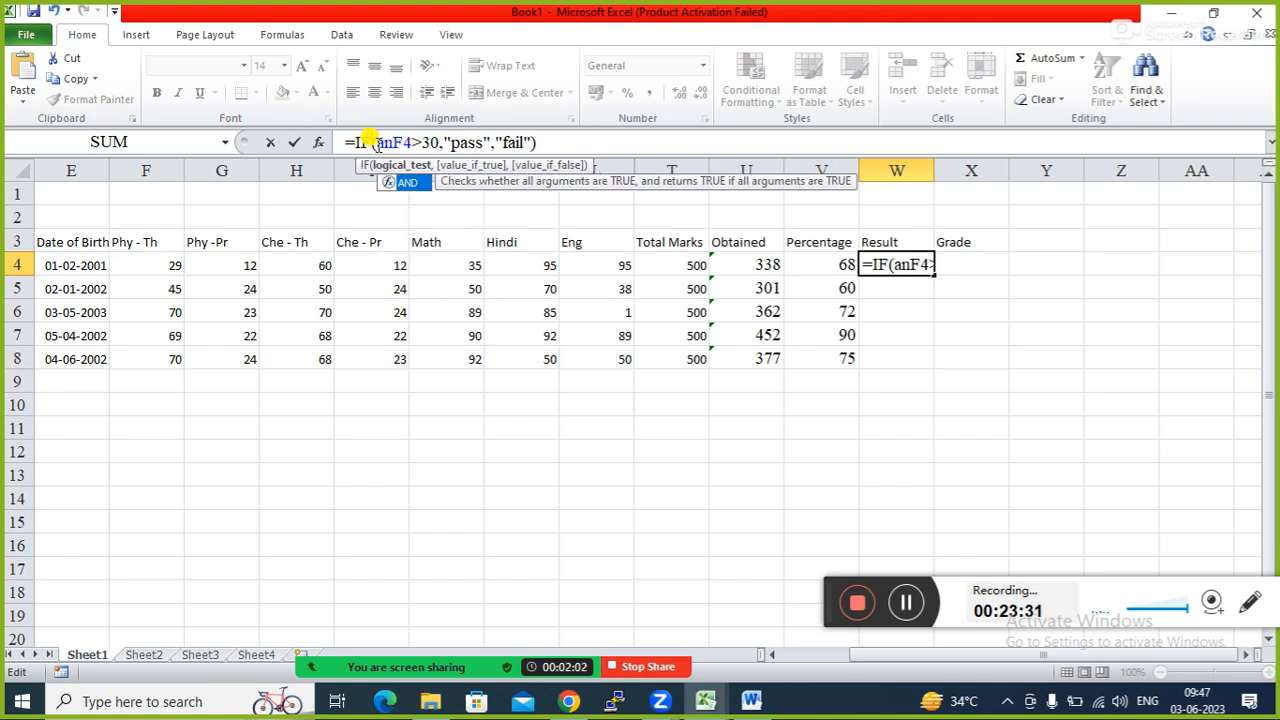
key(Tab)
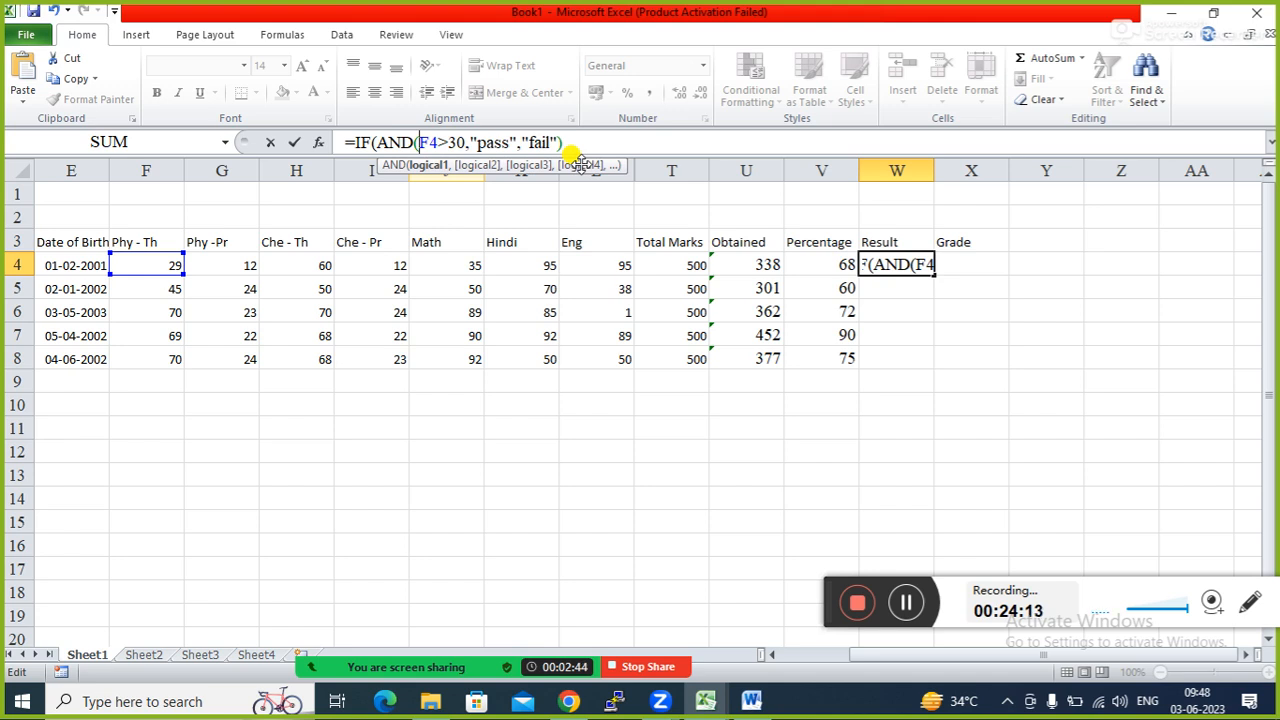
Add the Phy - Pr condition G4>10 to the AND function in W4
click(466, 143)
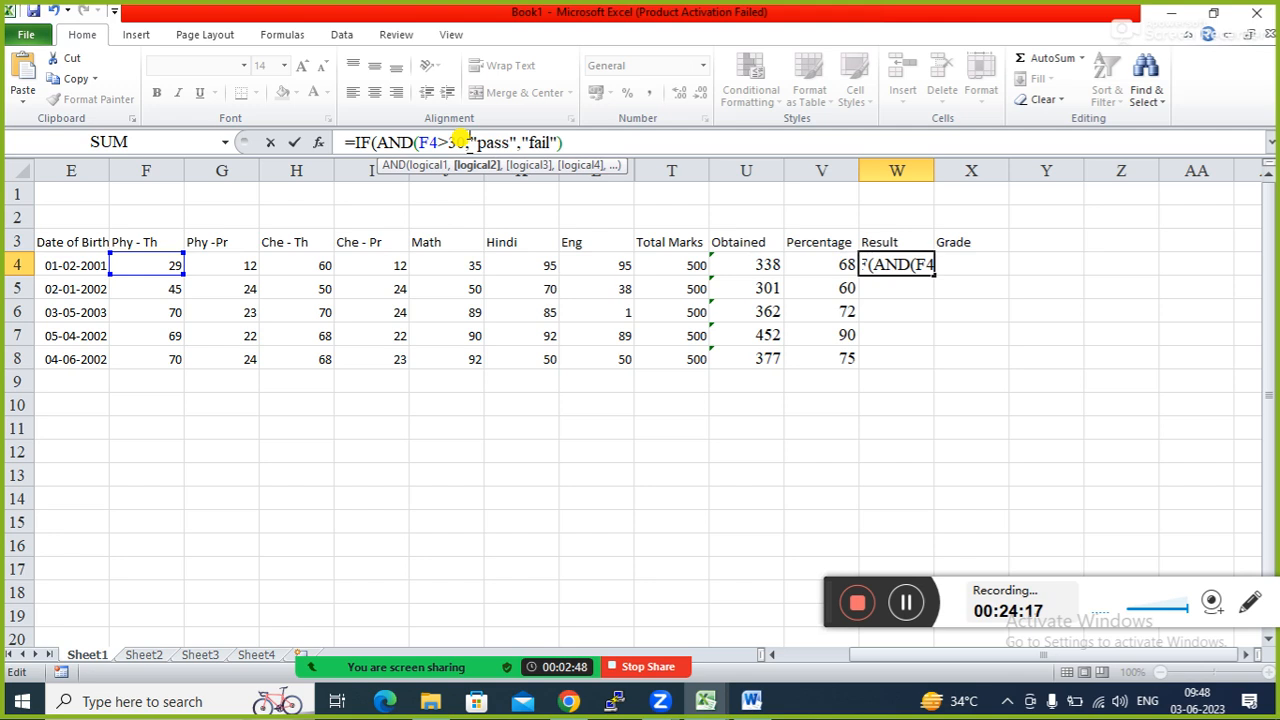
click(243, 260)
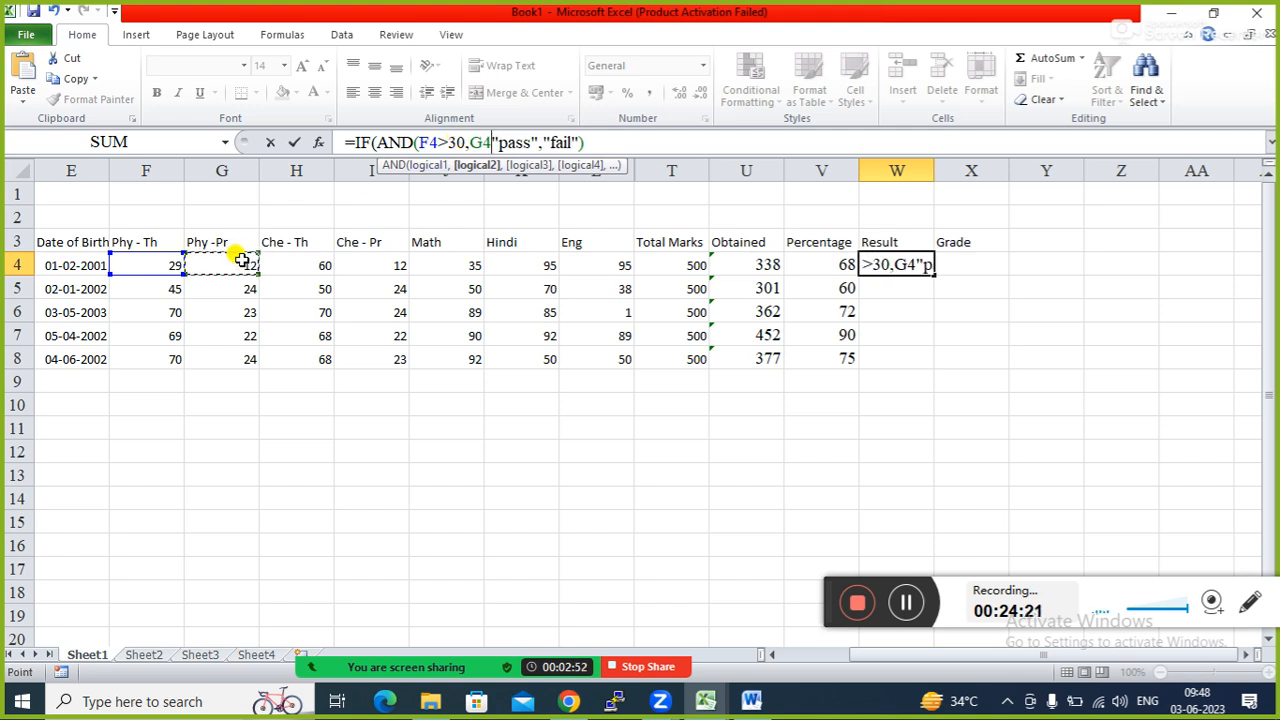
text(>)
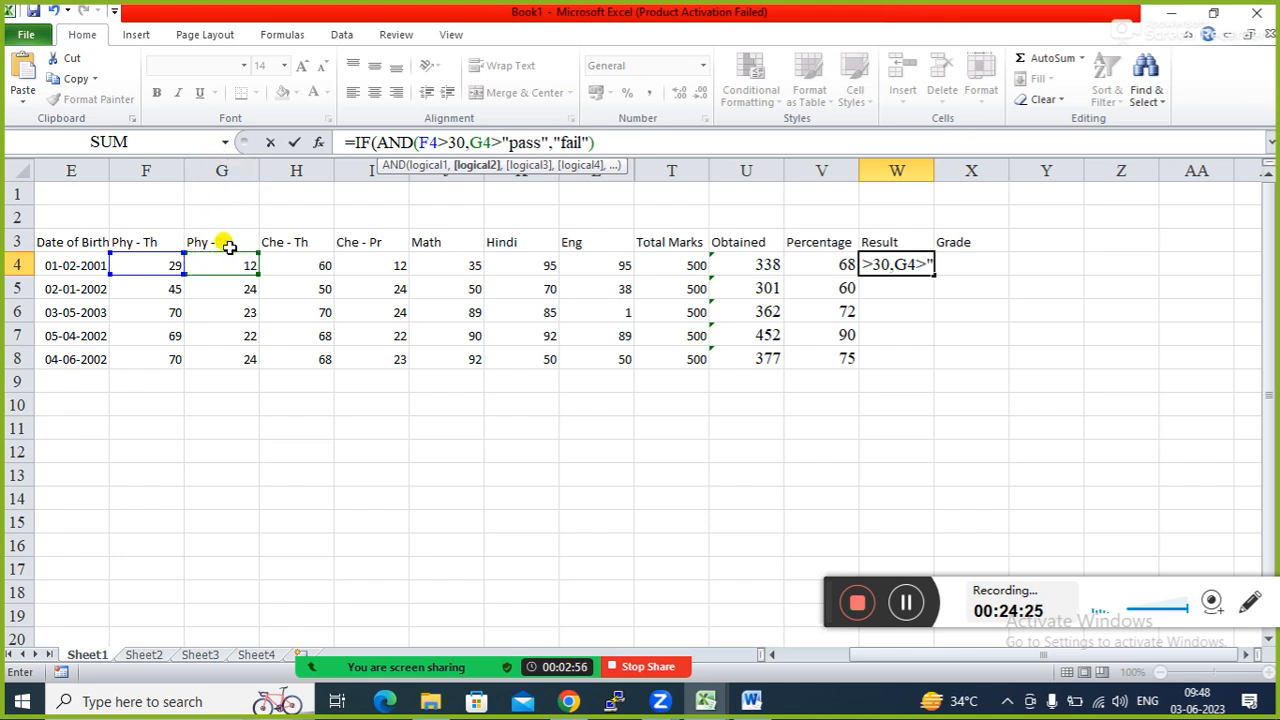
text(10)
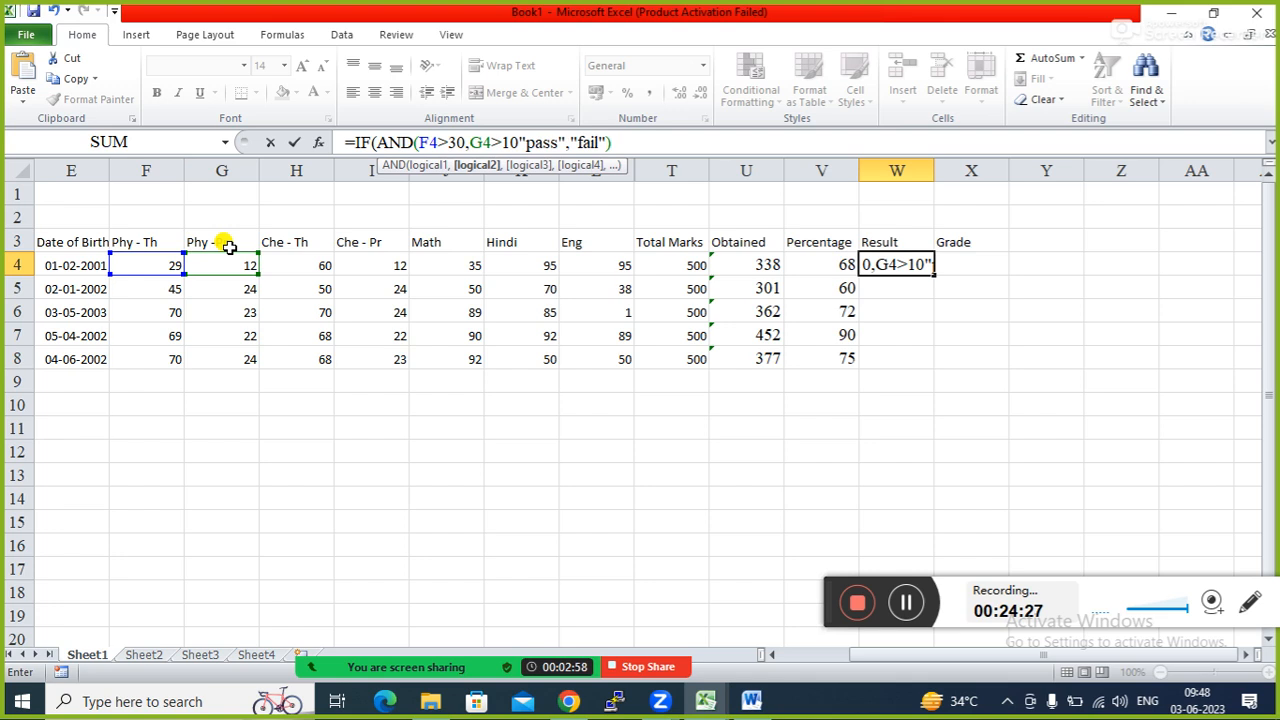
text(,)
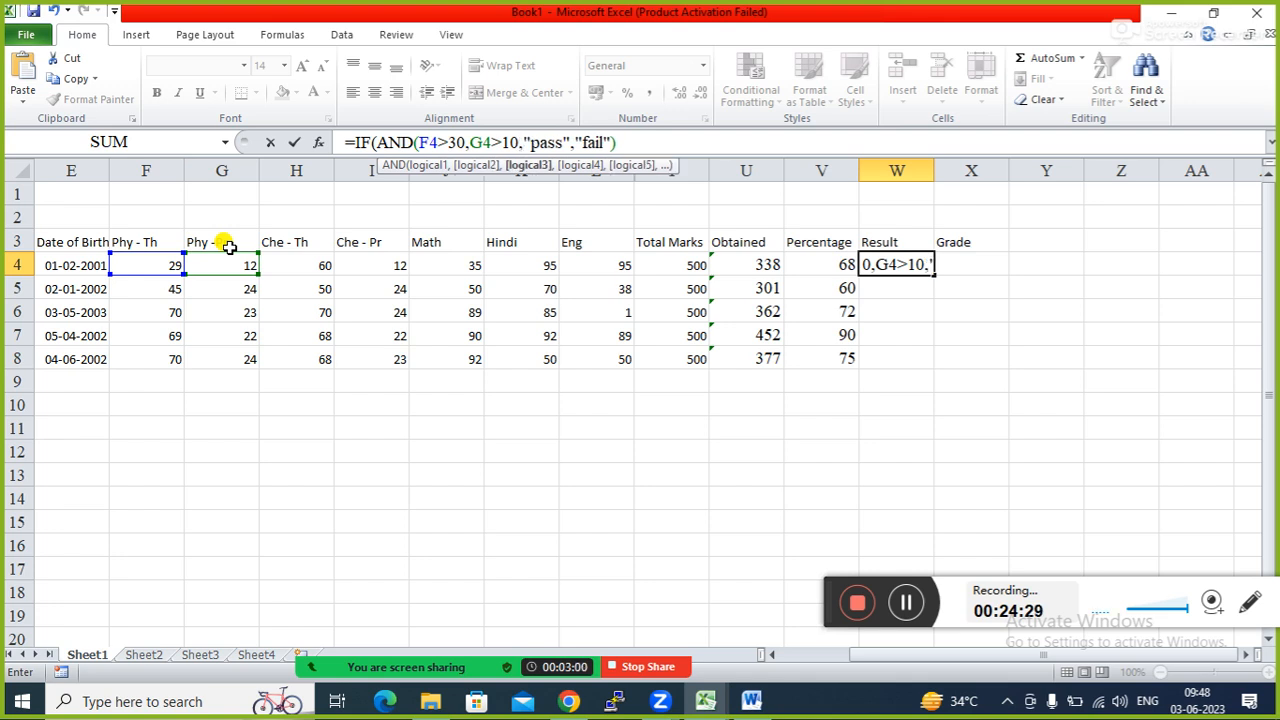
Add the chemistry conditions H4>30 and I4>10 to the AND function in W4
click(296, 263)
text(>)
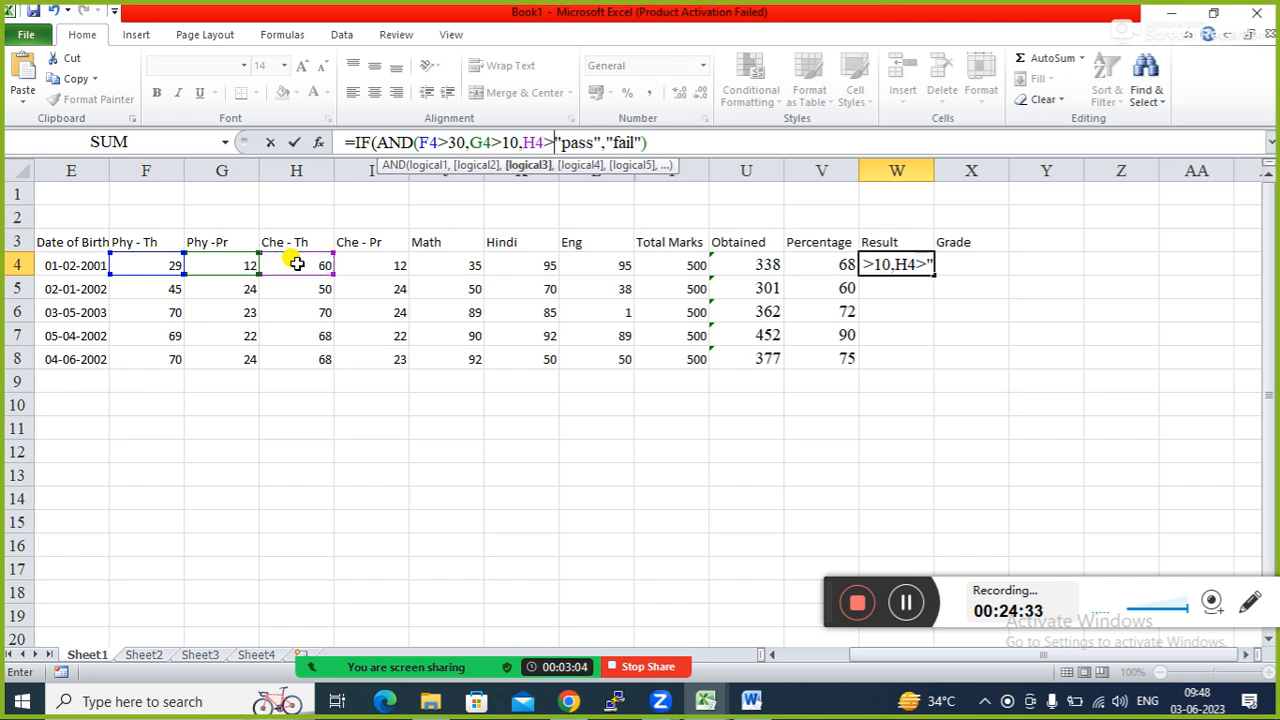
text(30,)
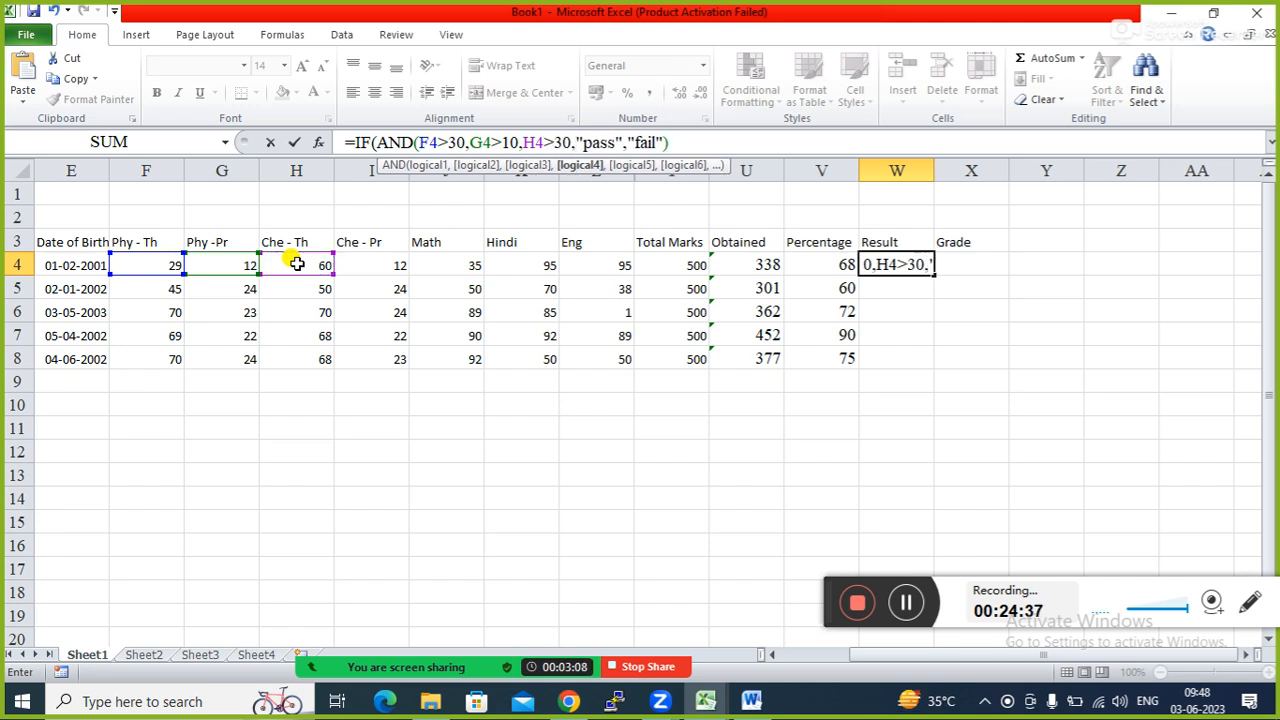
click(360, 262)
text(>10)
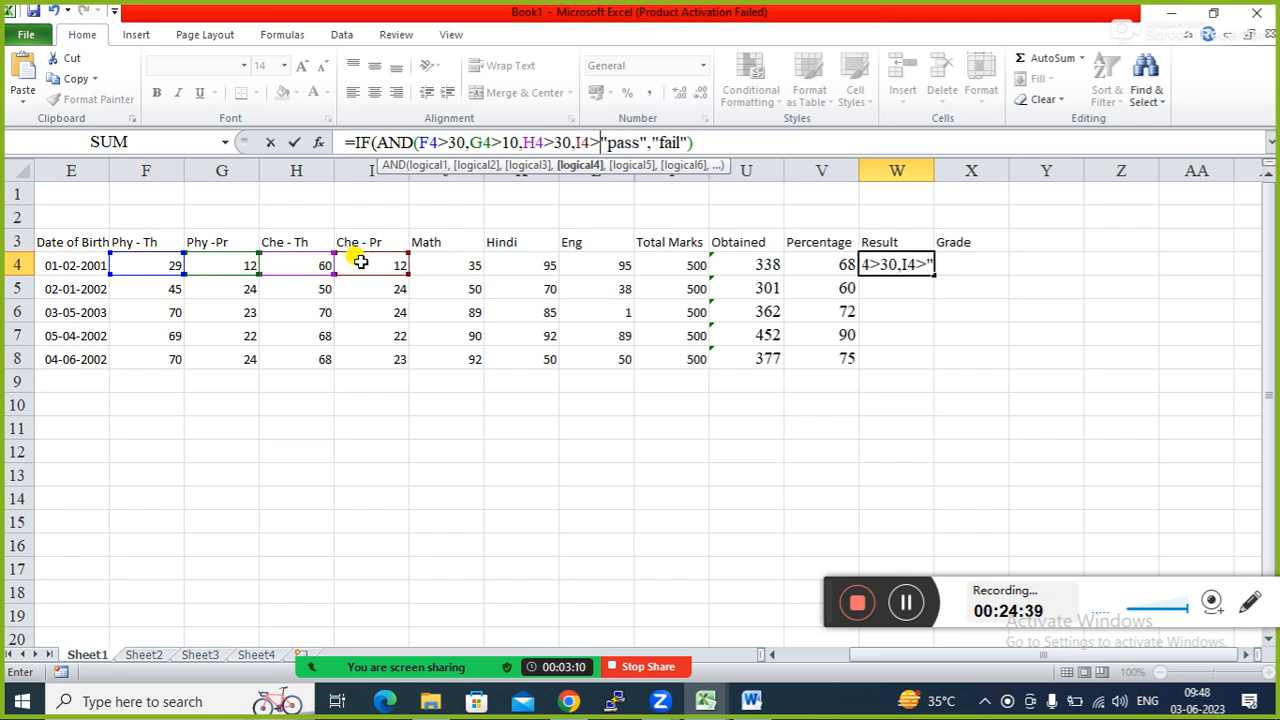
text(,)
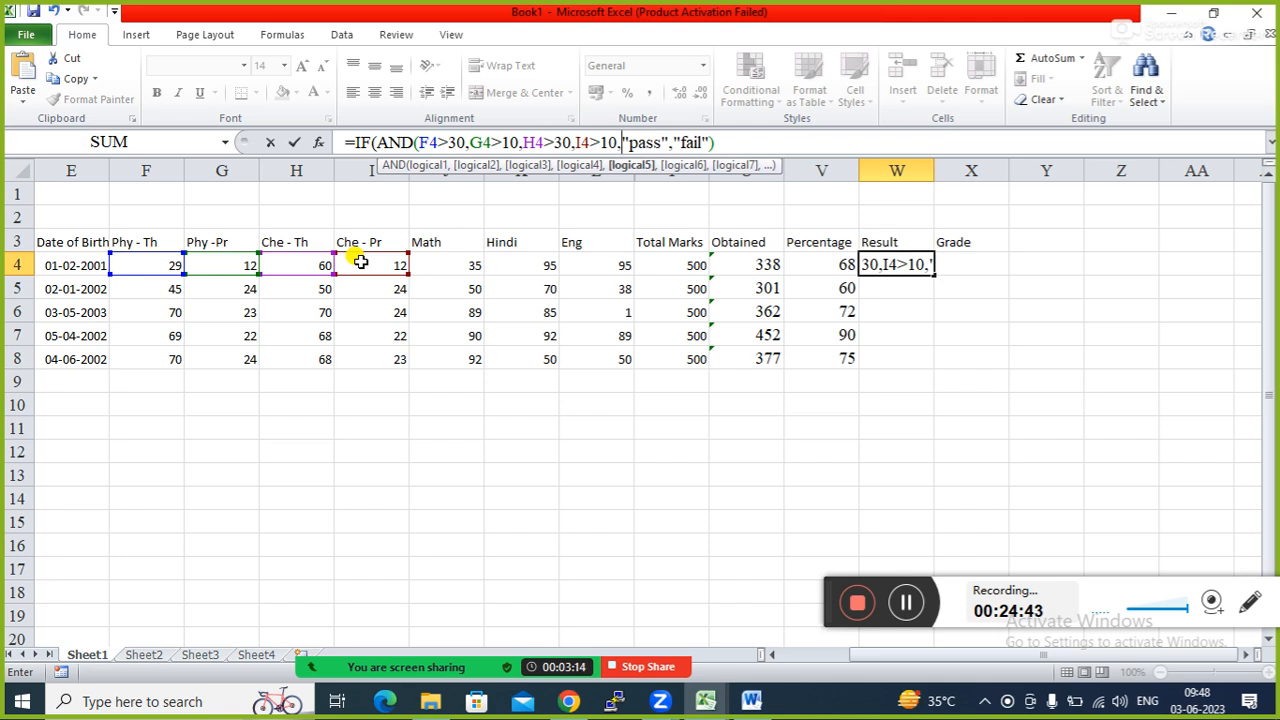
Add the Math condition J4>35 and the Hindi condition K4>35 to the AND function in W4
click(435, 262)
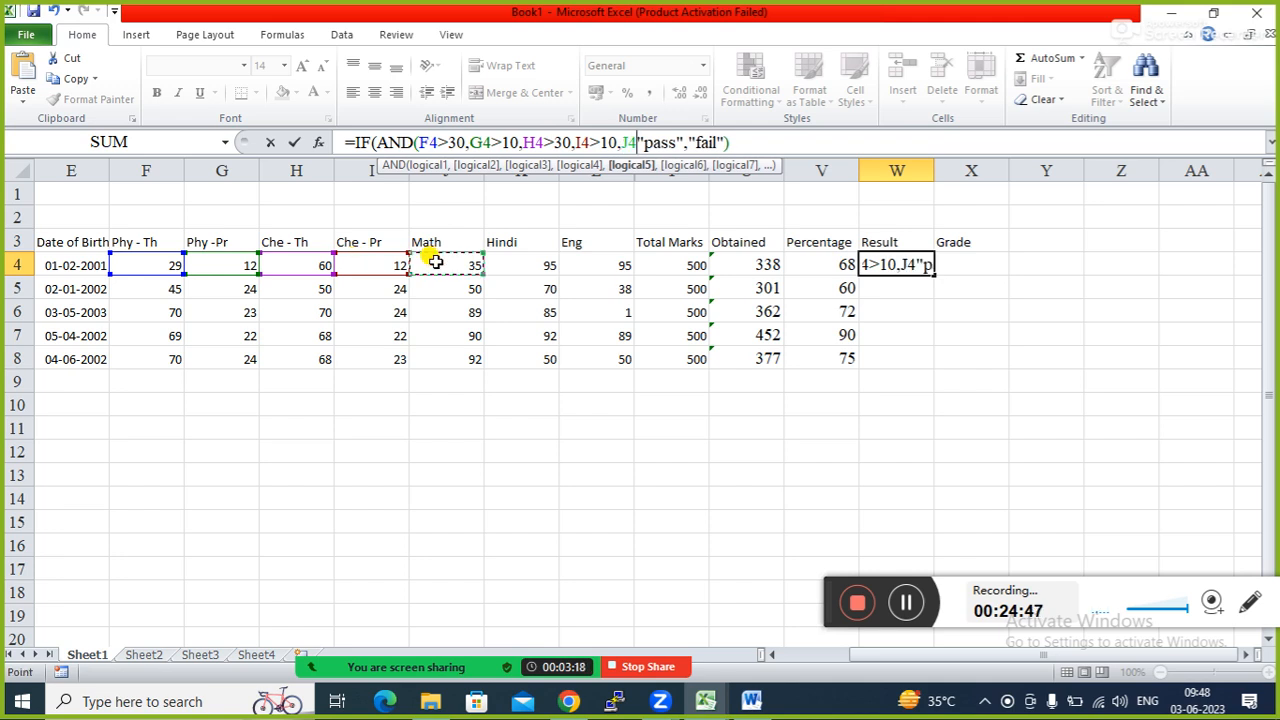
text(>)
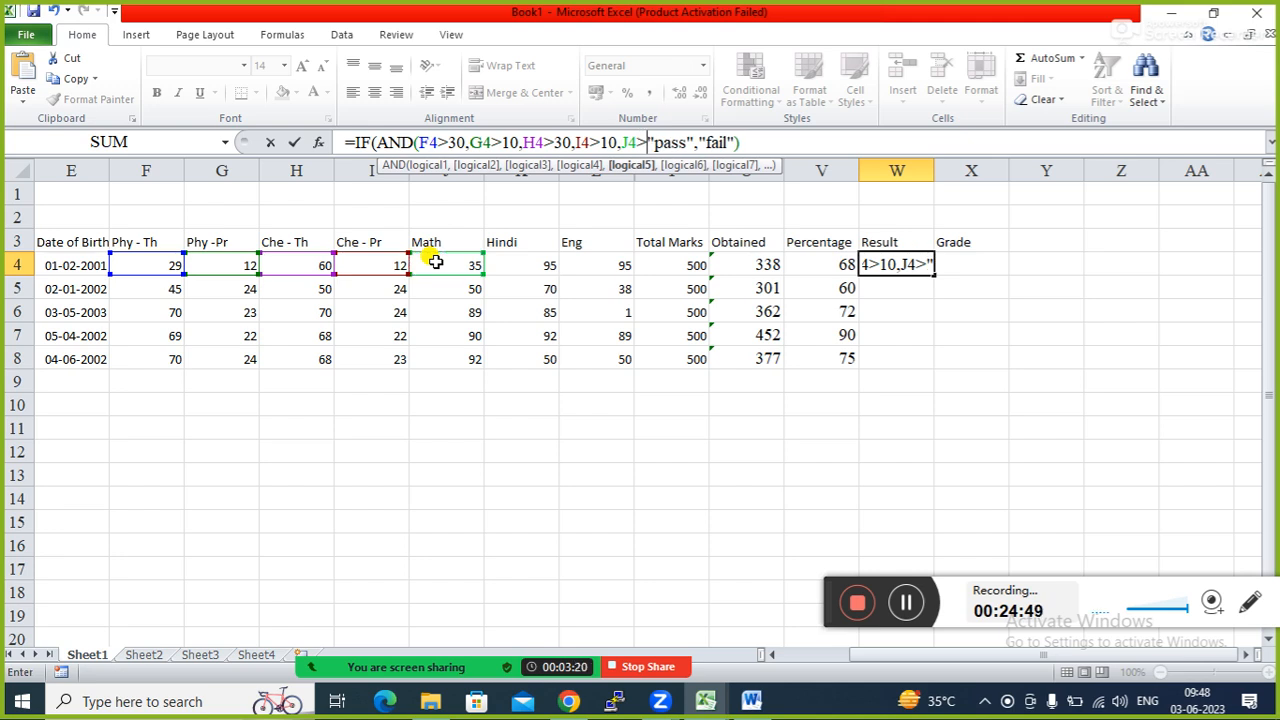
text(35)
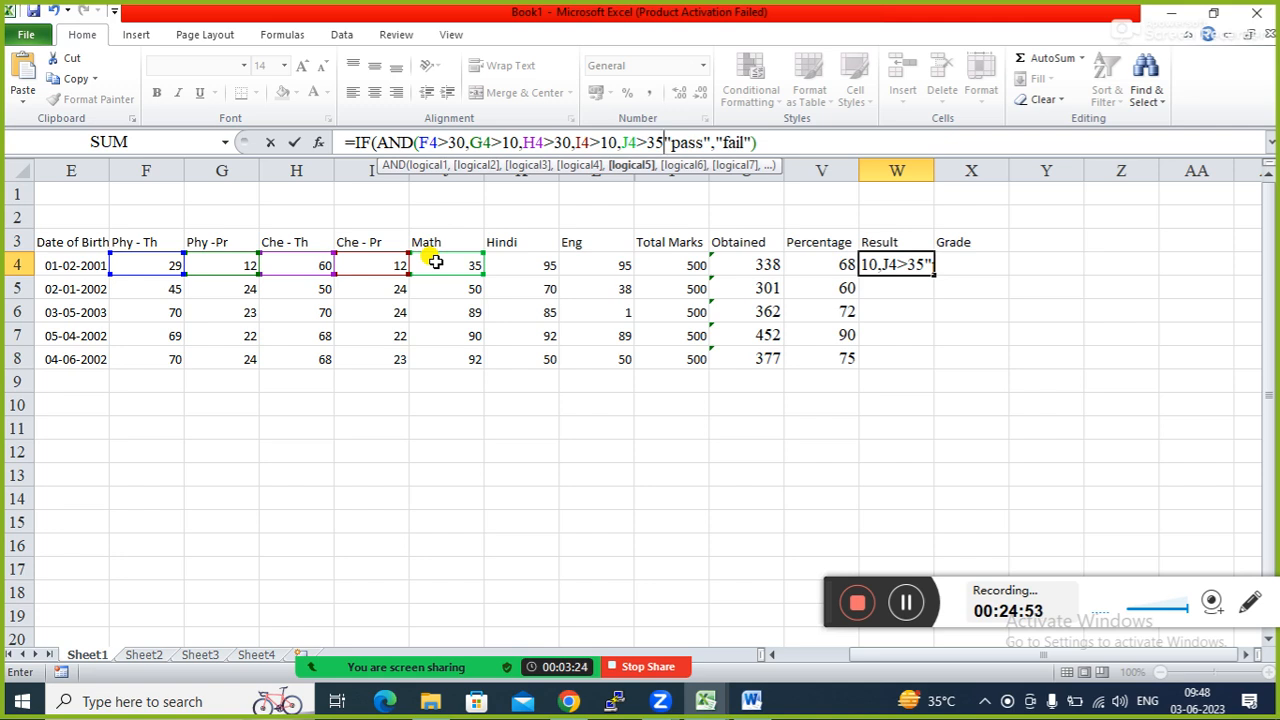
text(,)
click(515, 263)
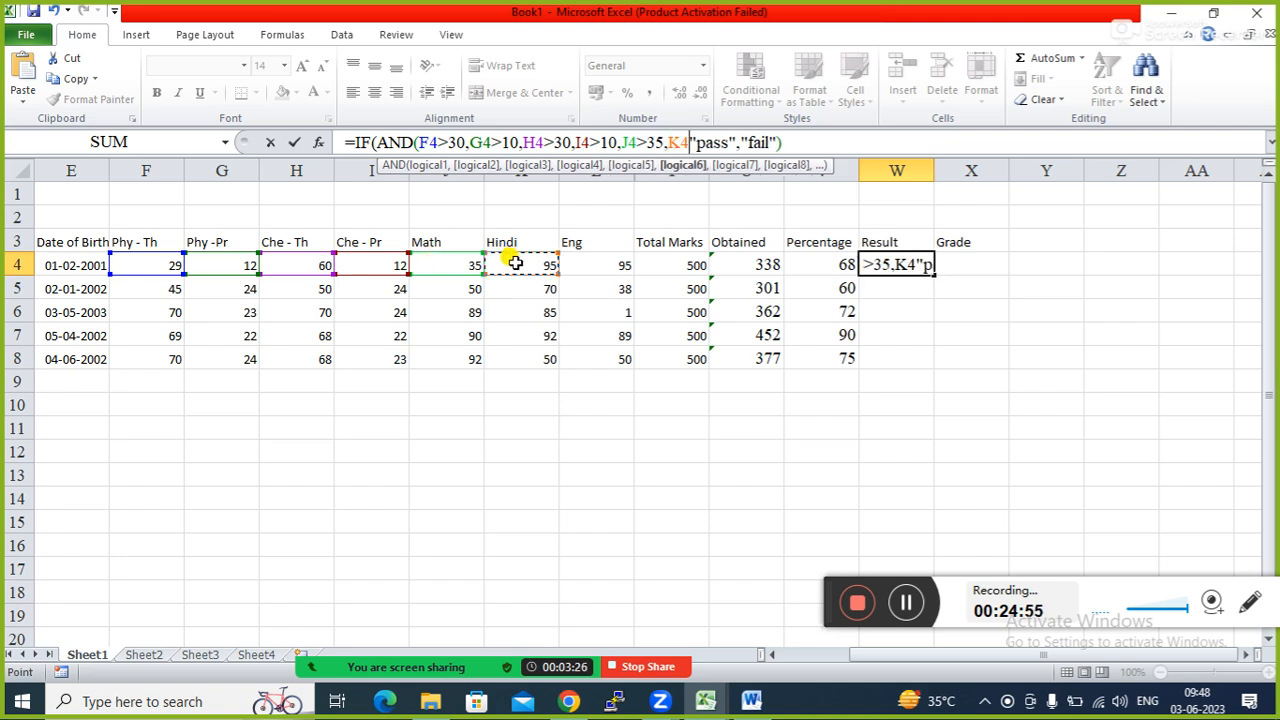
text(>3)
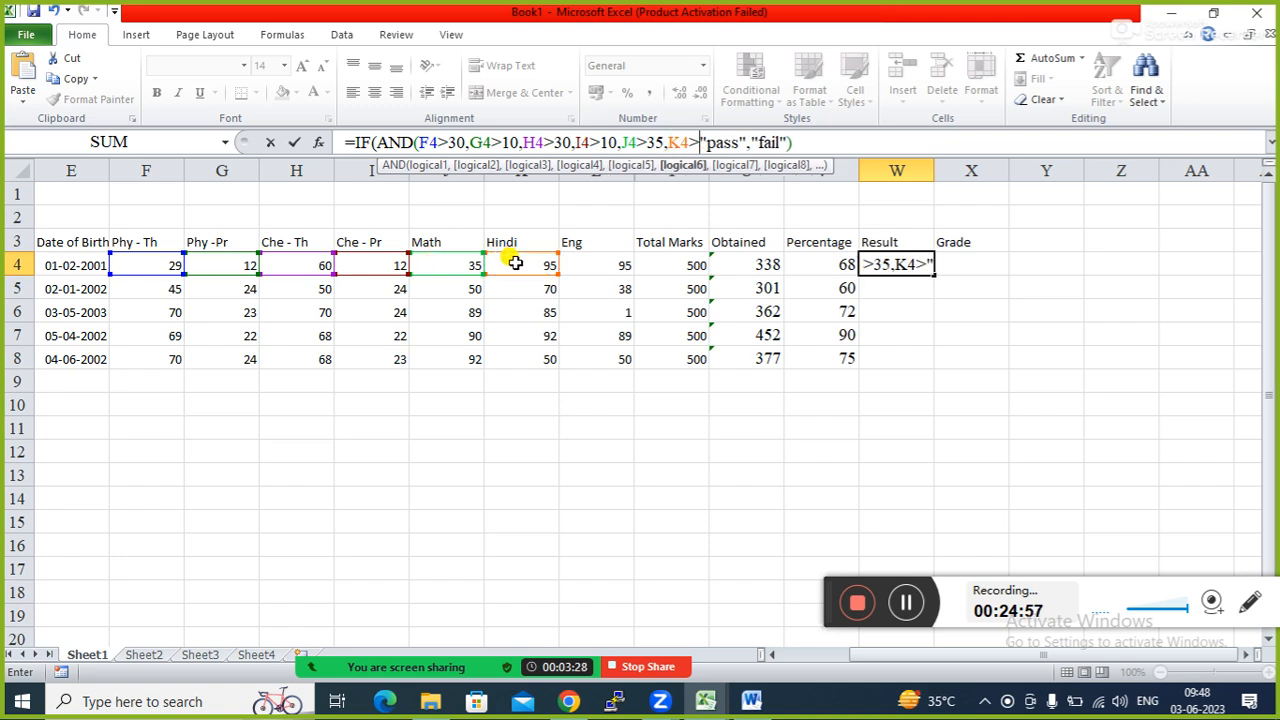
text(5)
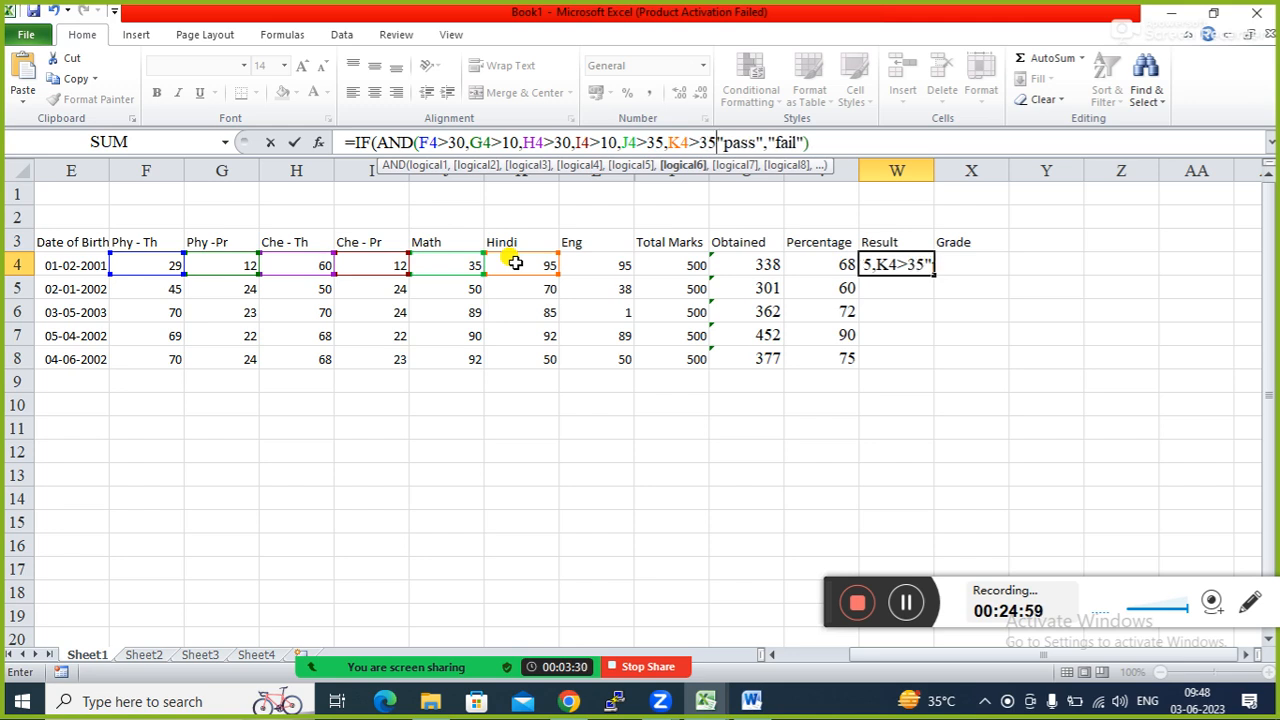
Add the English condition L4>35, close the AND function before "pass", and enter the W4 result formula
text(,)
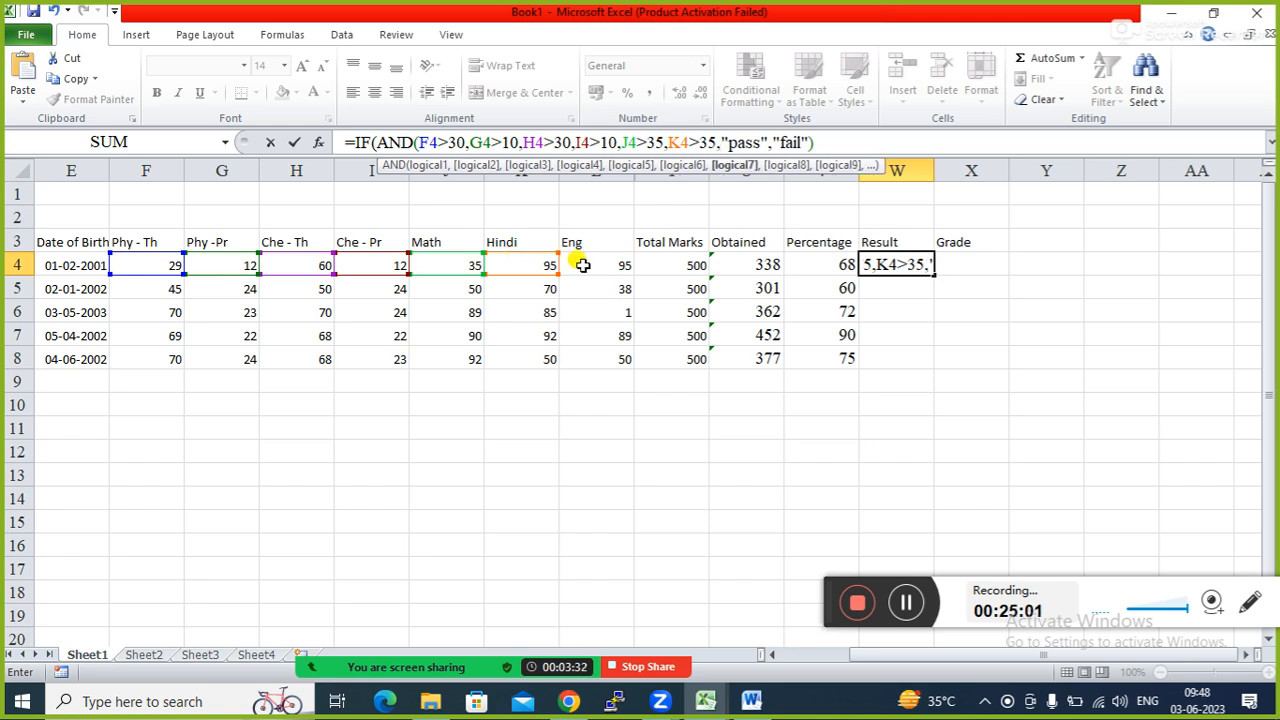
click(592, 263)
text(>35)
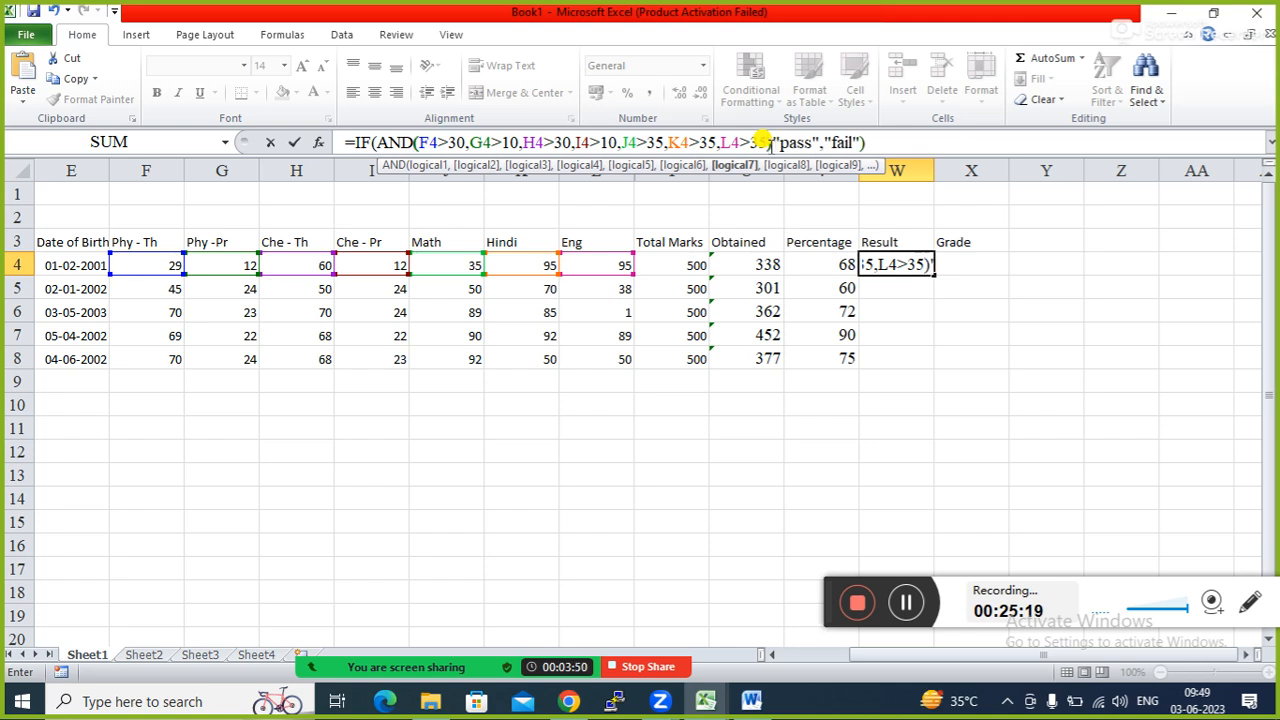
text())
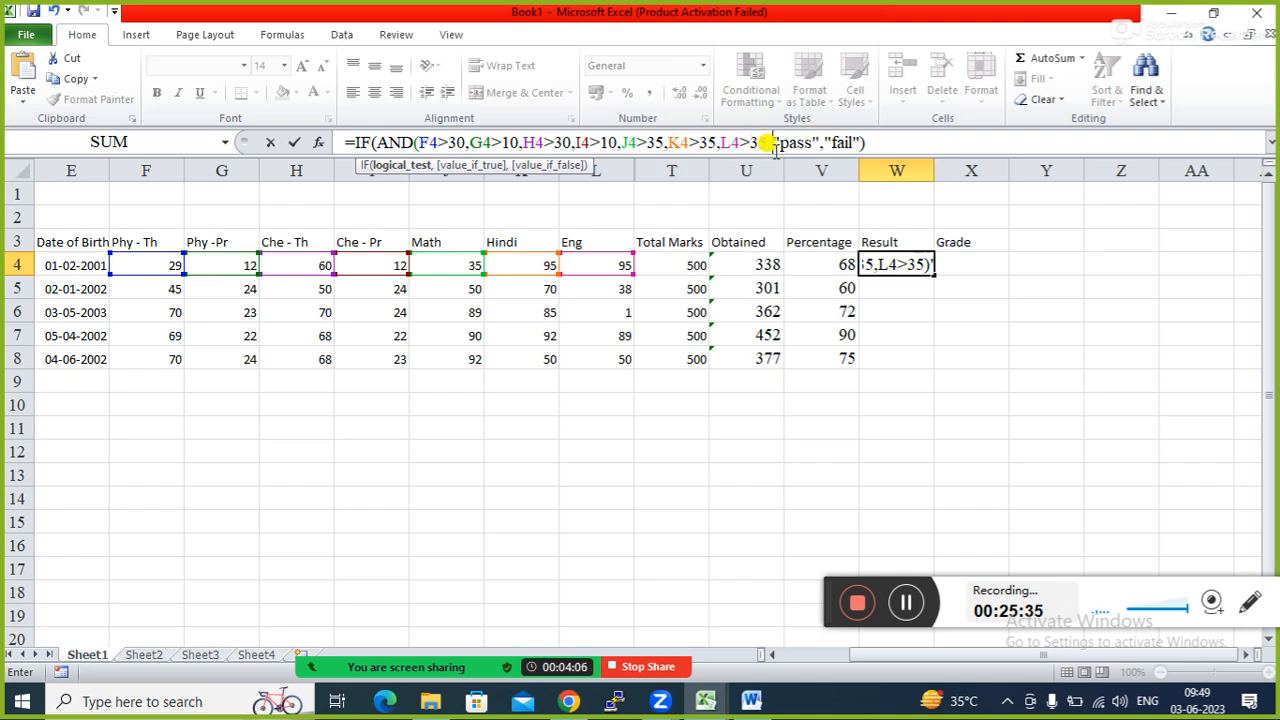
text(,)
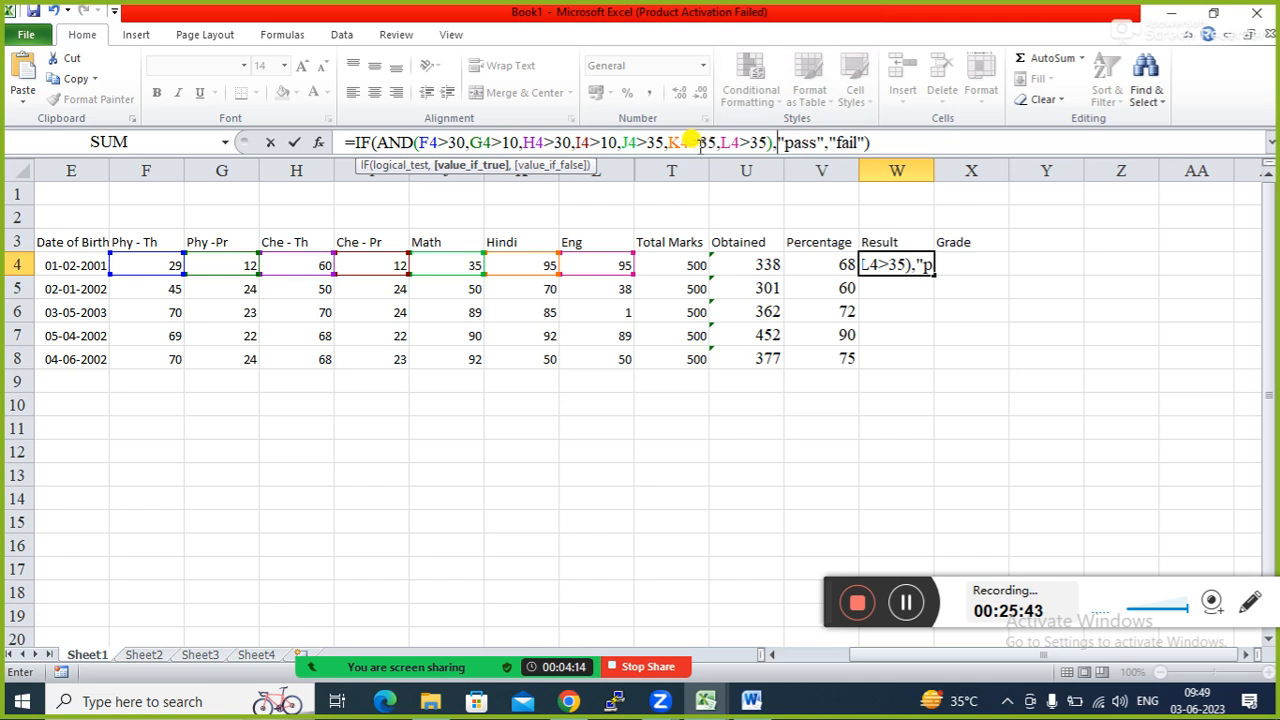
click(789, 145)
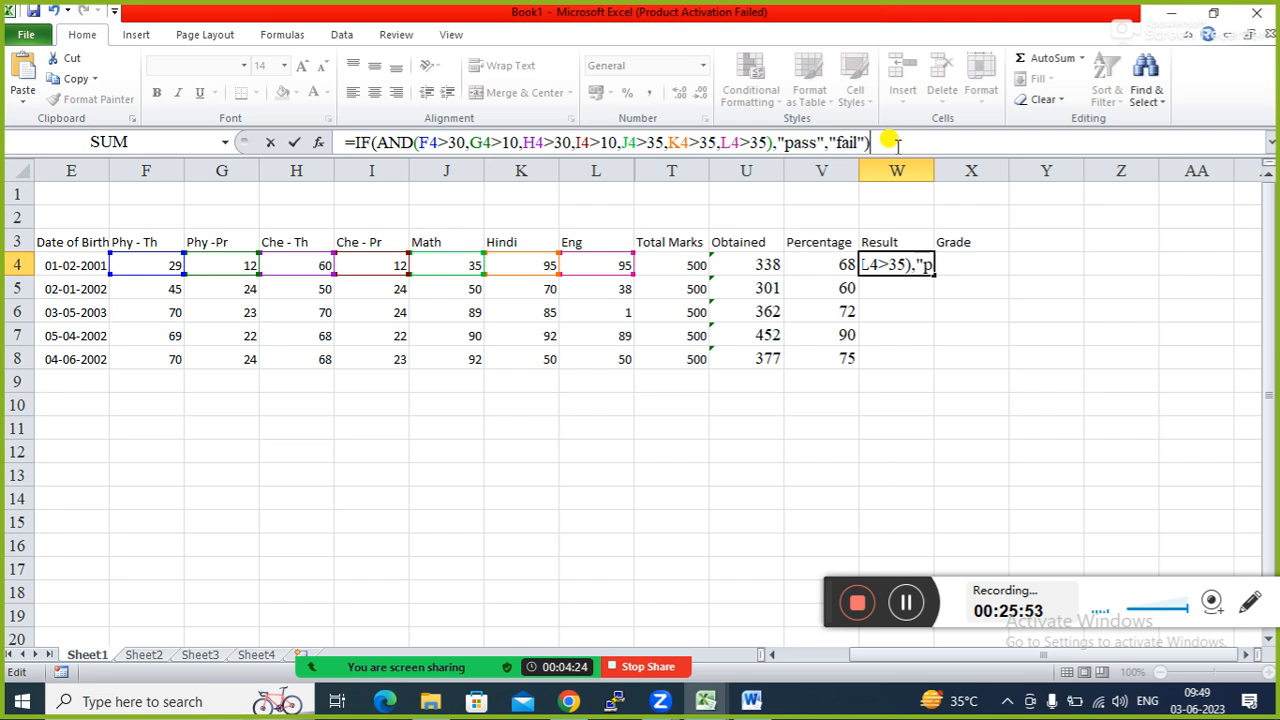
key(Return)
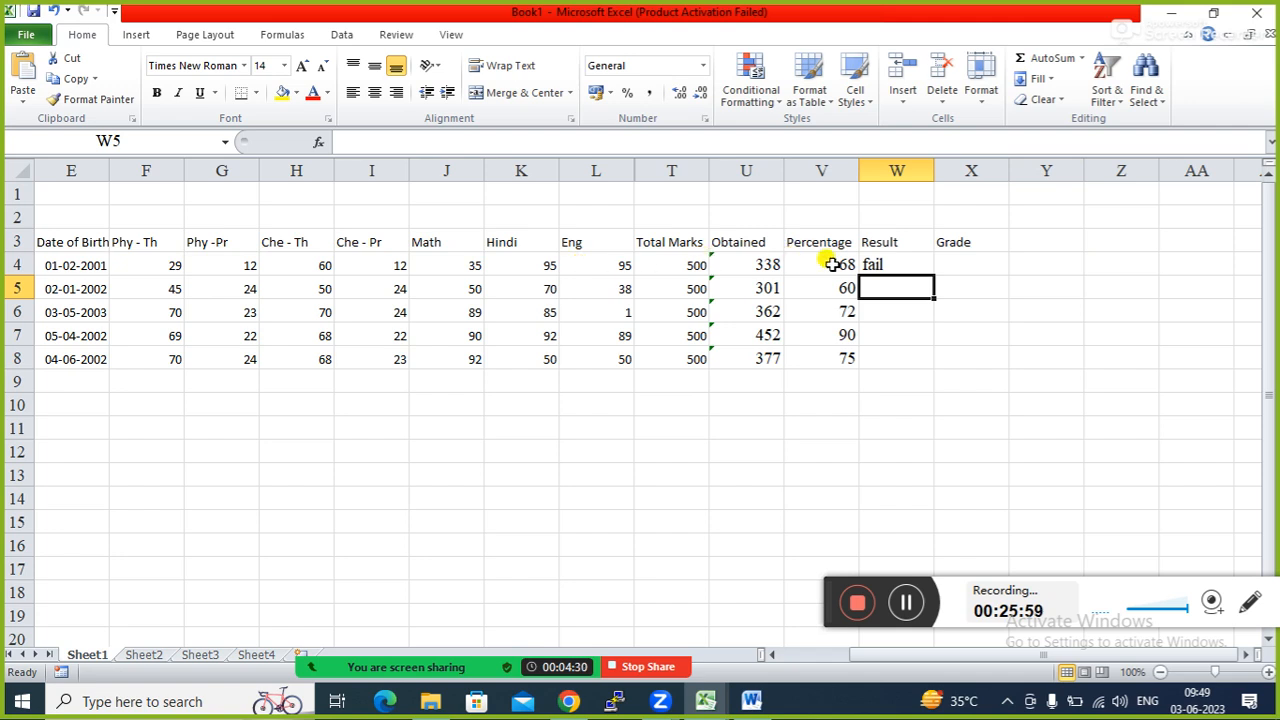
Change the first student's Math mark in J4 to 36
click(884, 267)
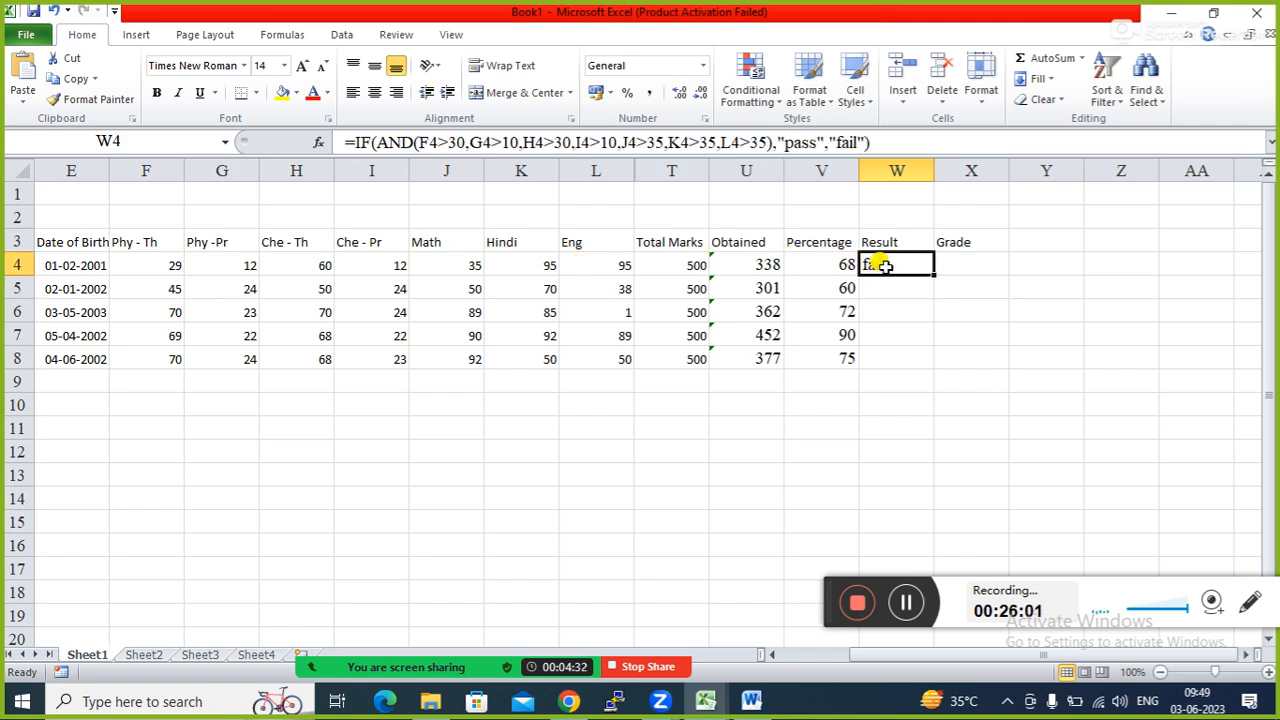
click(455, 265)
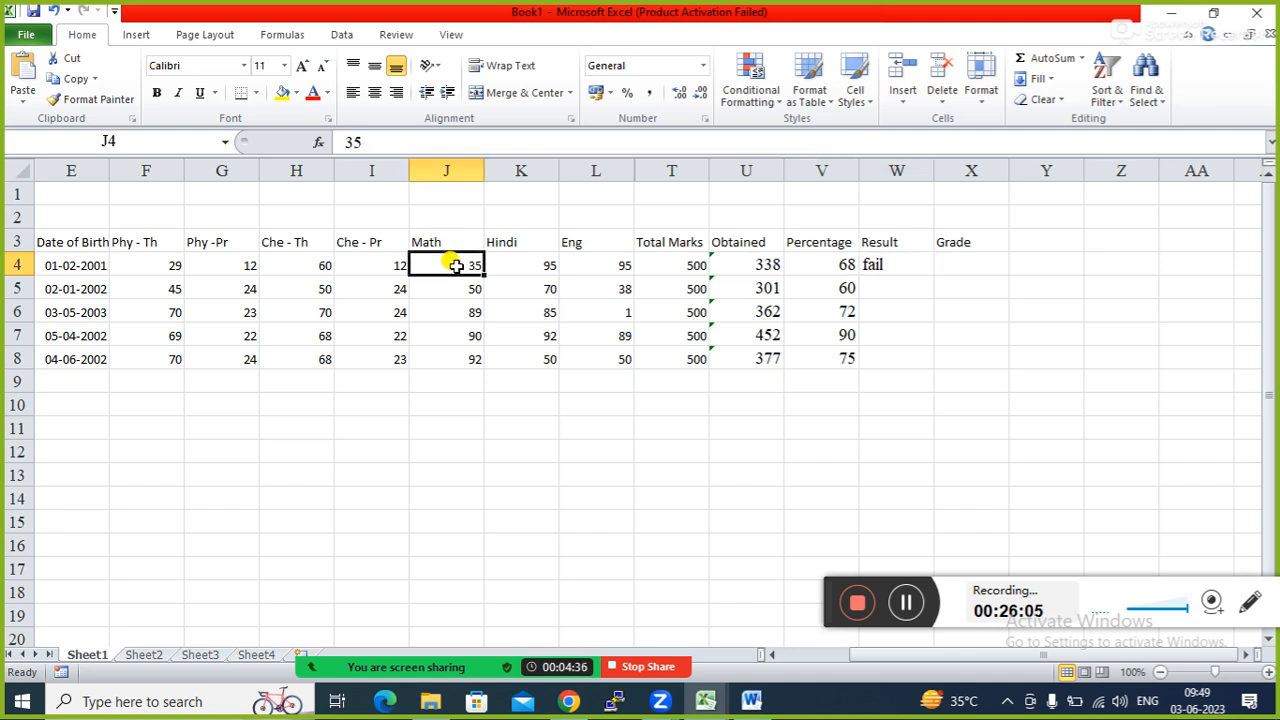
text(36)
key(Return)
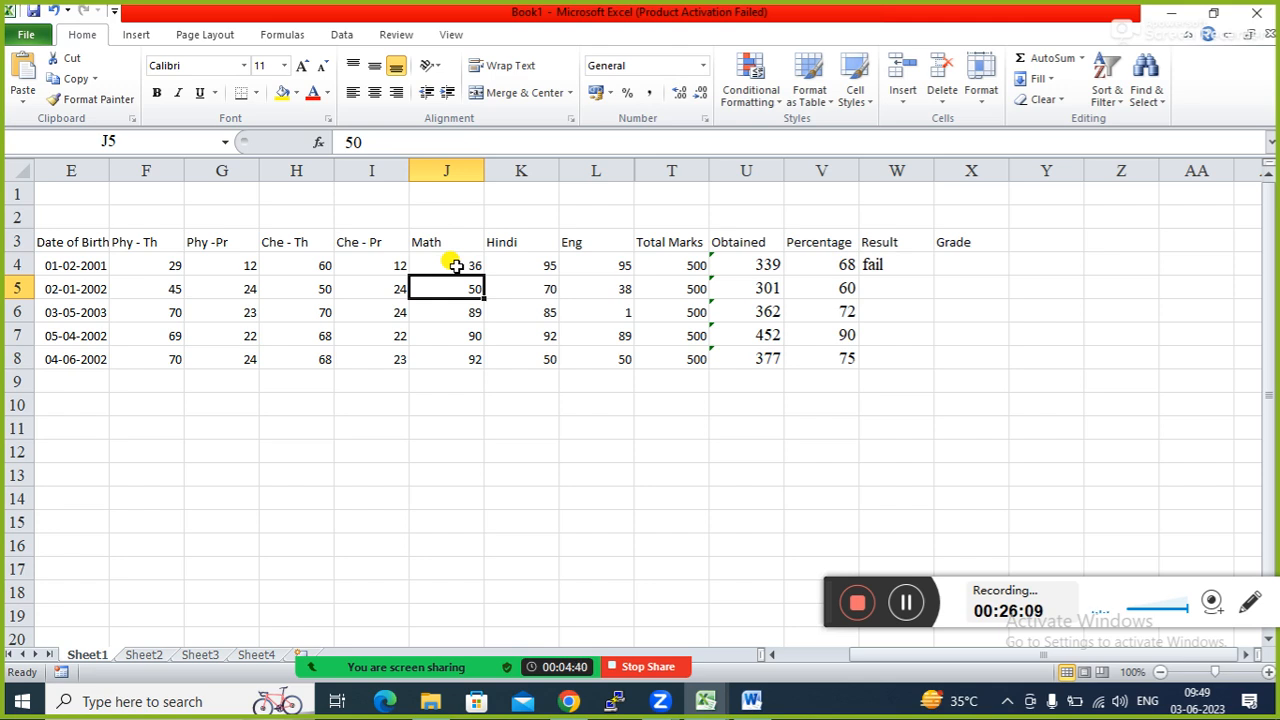
Change the first student's Phy - Th mark in F4 to 31 and review the W4 result formula
click(166, 262)
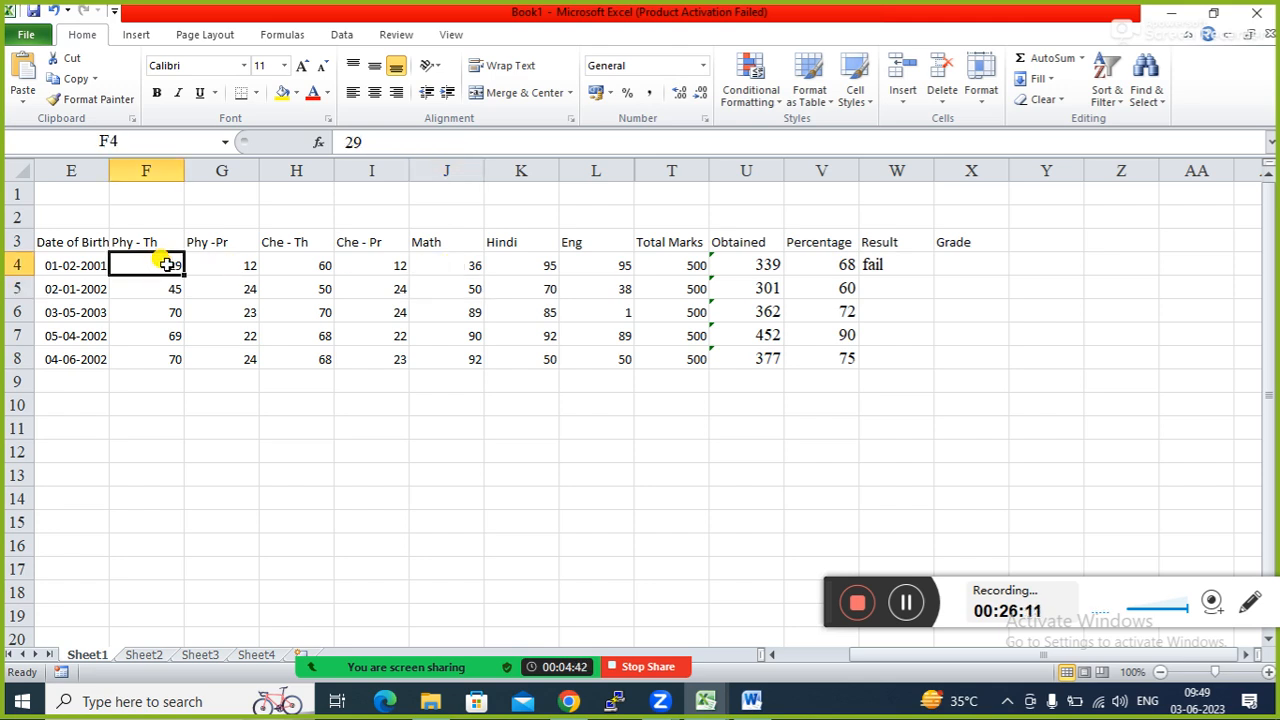
text(31)
key(Return)
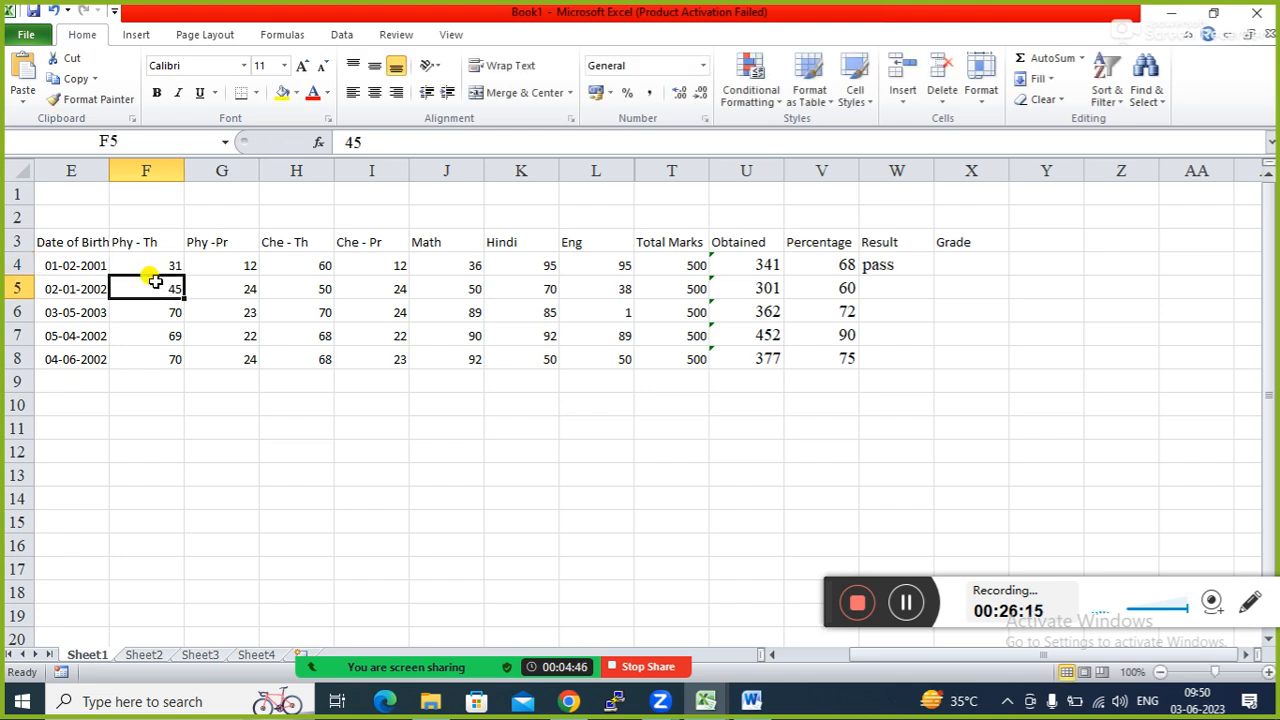
click(876, 272)
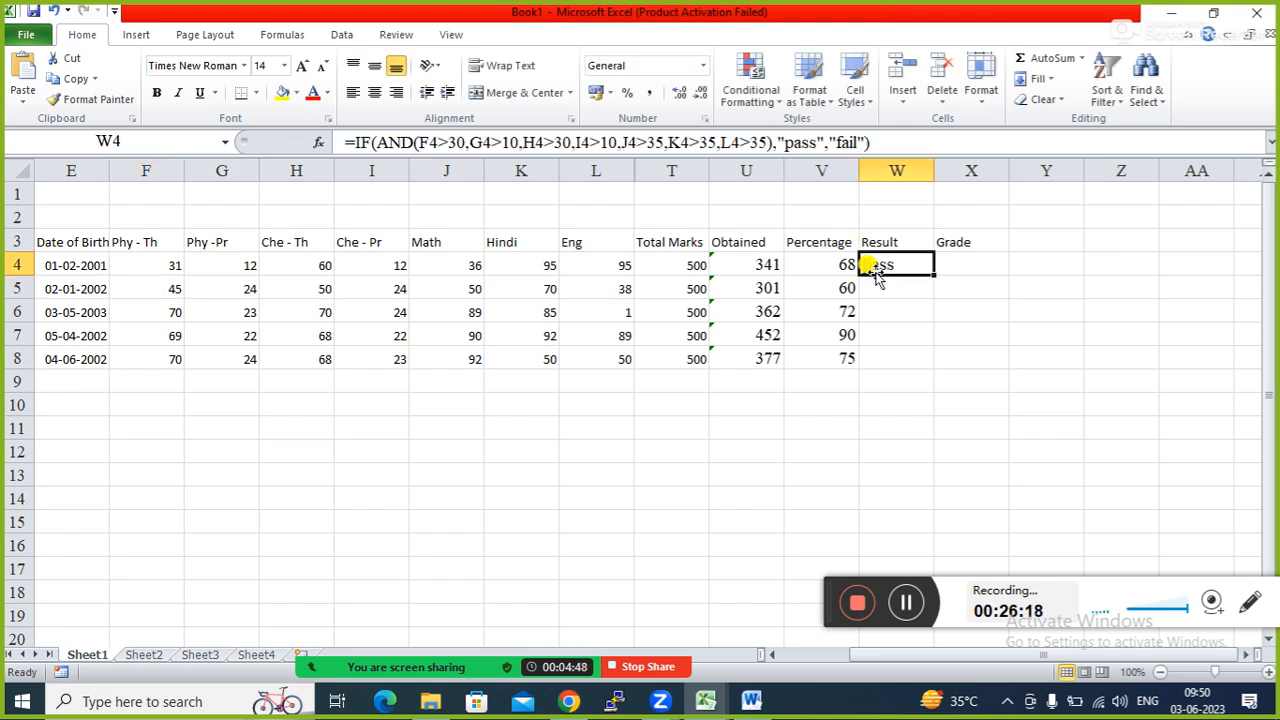
click(435, 142)
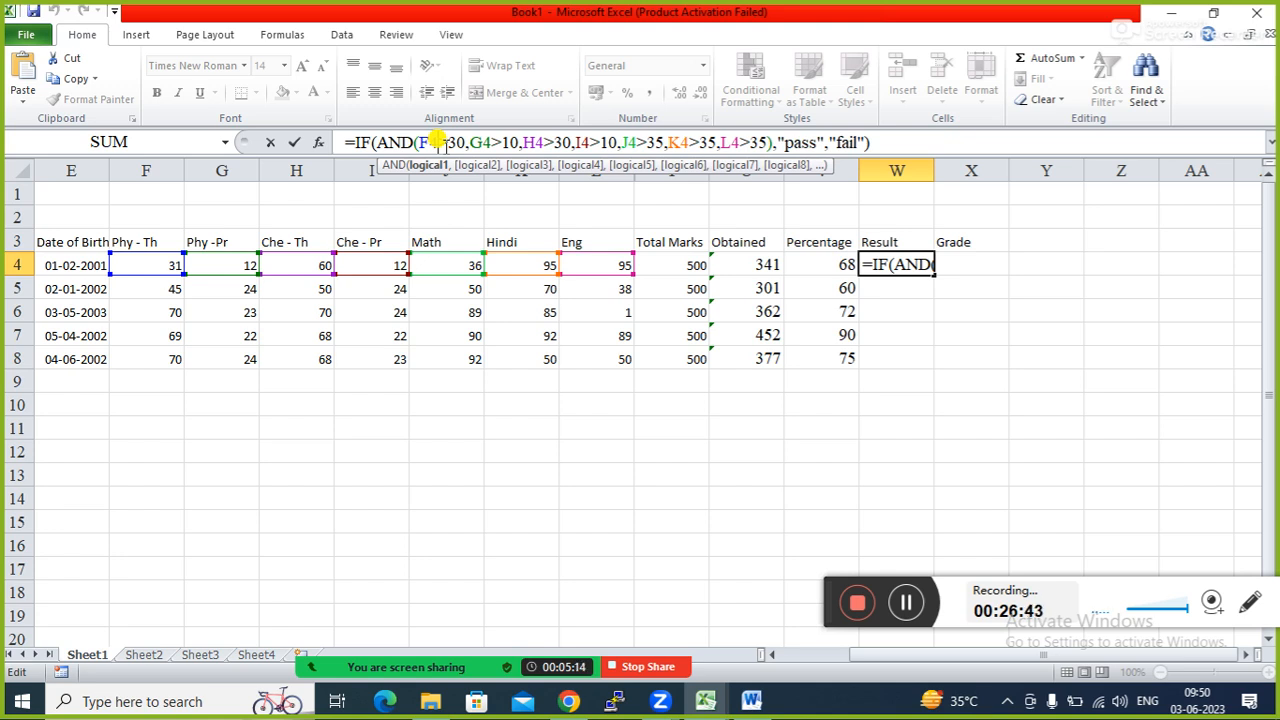
key(Return)
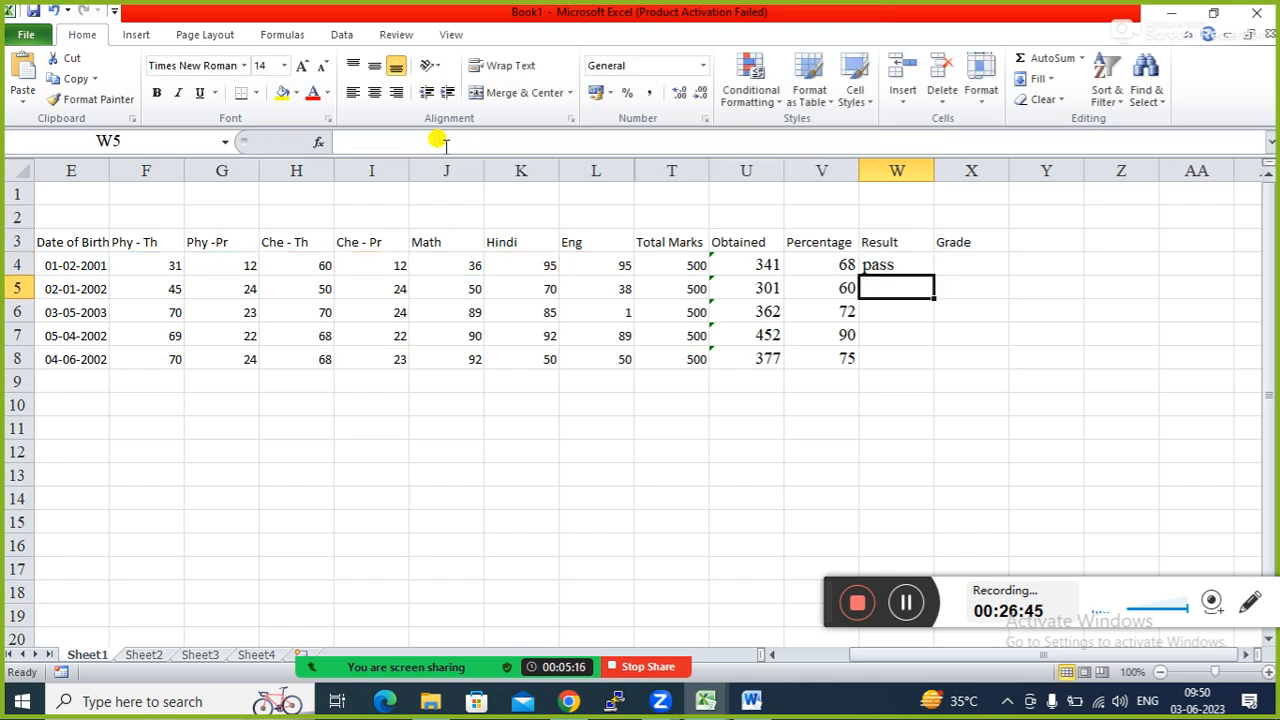
Set the first student's Phy - Th mark in F4 to 30 to test the boundary value
click(172, 264)
text(30)
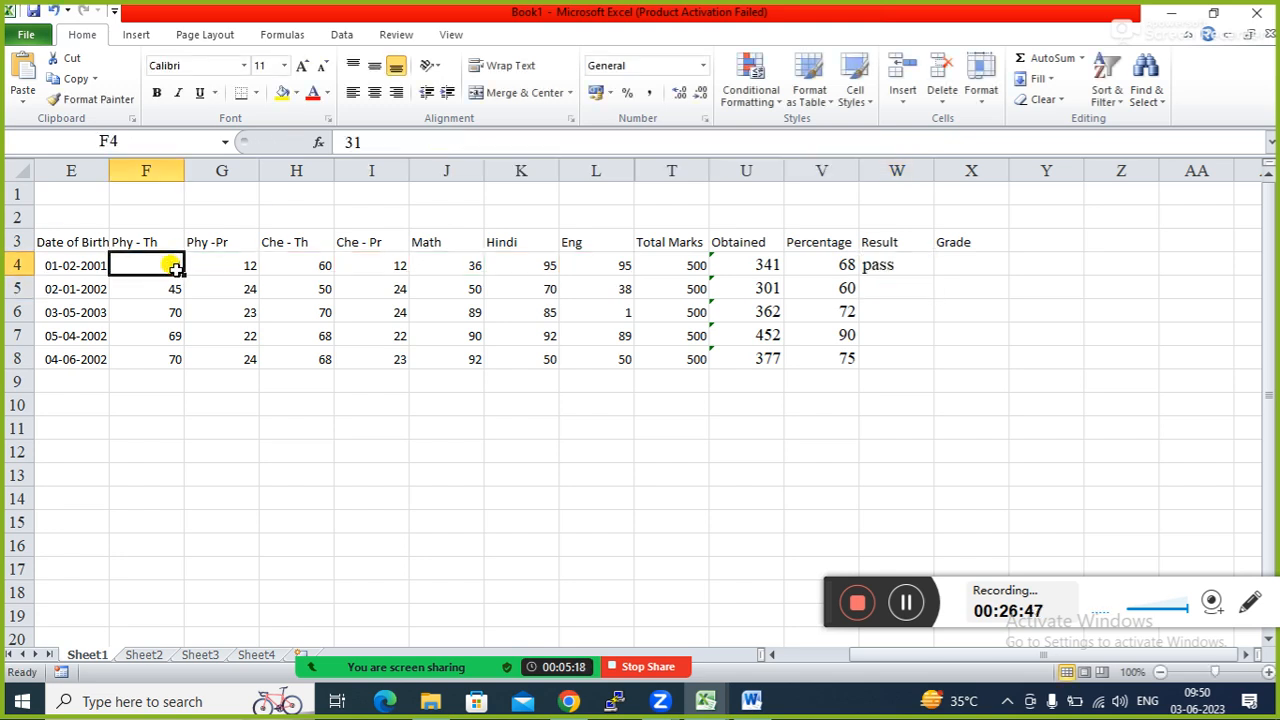
key(Return)
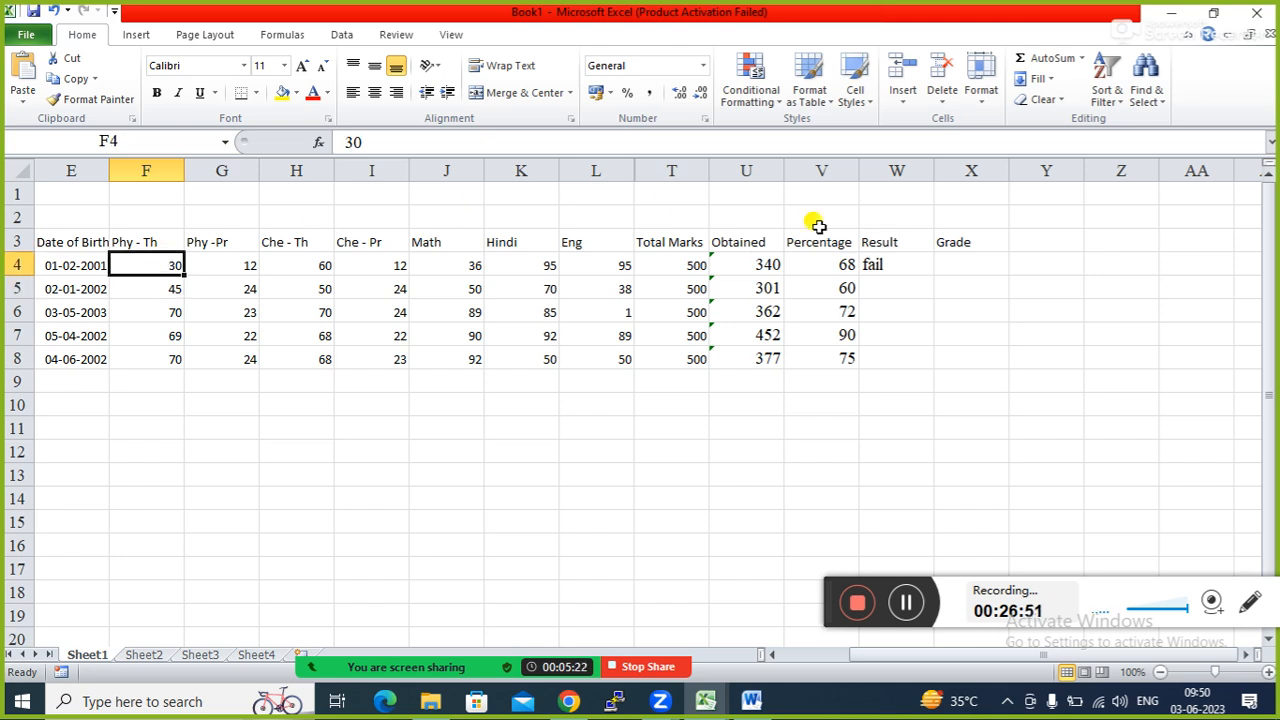
Change the Phy - Th condition in the W4 result formula to F4>=30
click(893, 260)
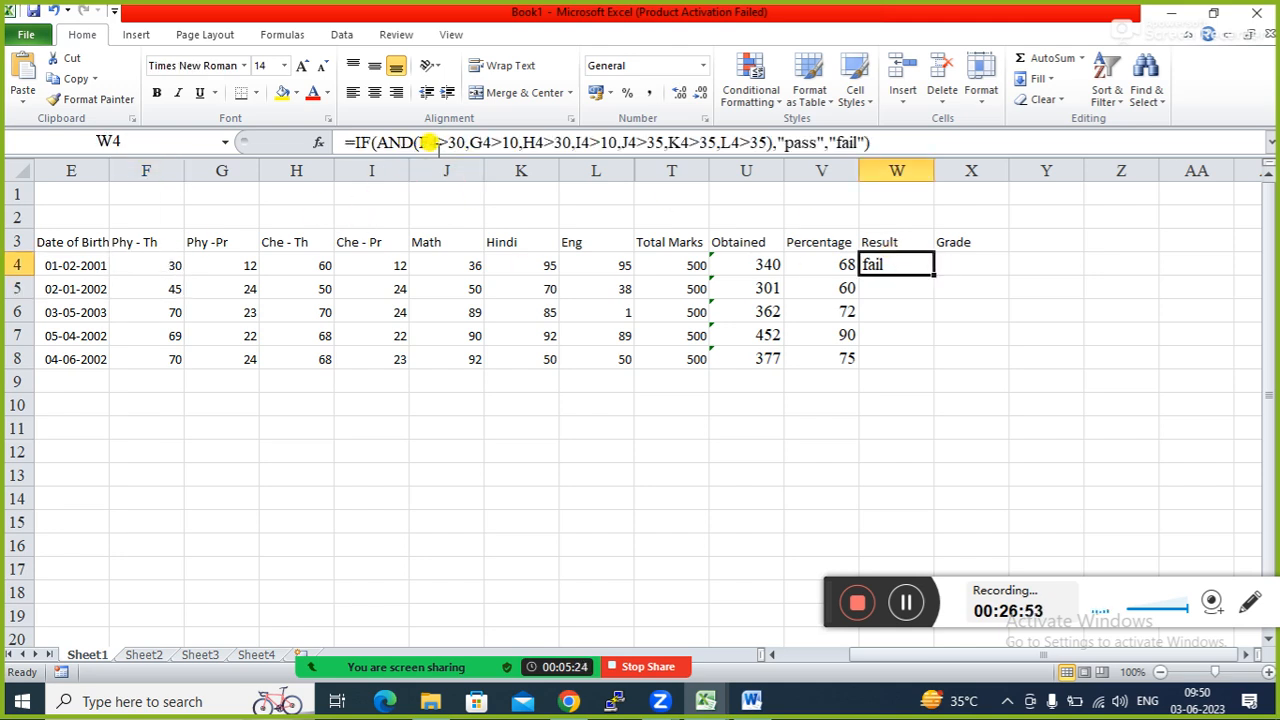
click(443, 142)
text(+)
key(BackSpace)
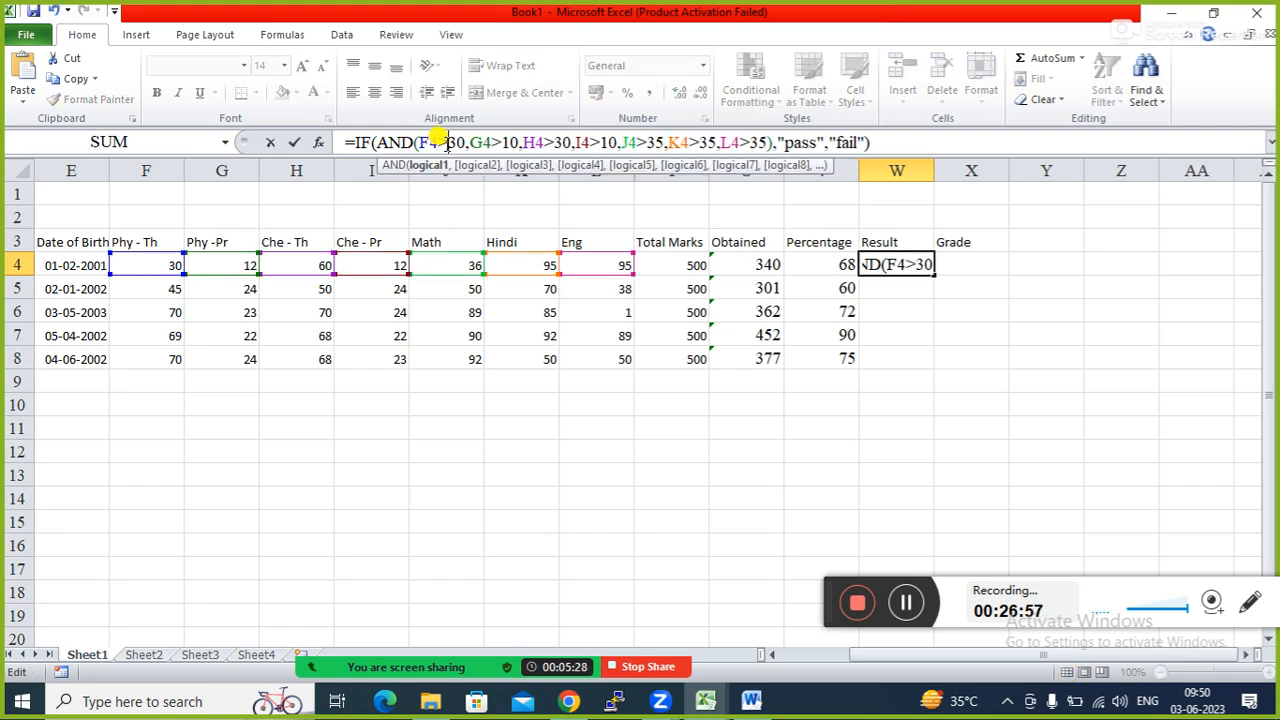
key(Return)
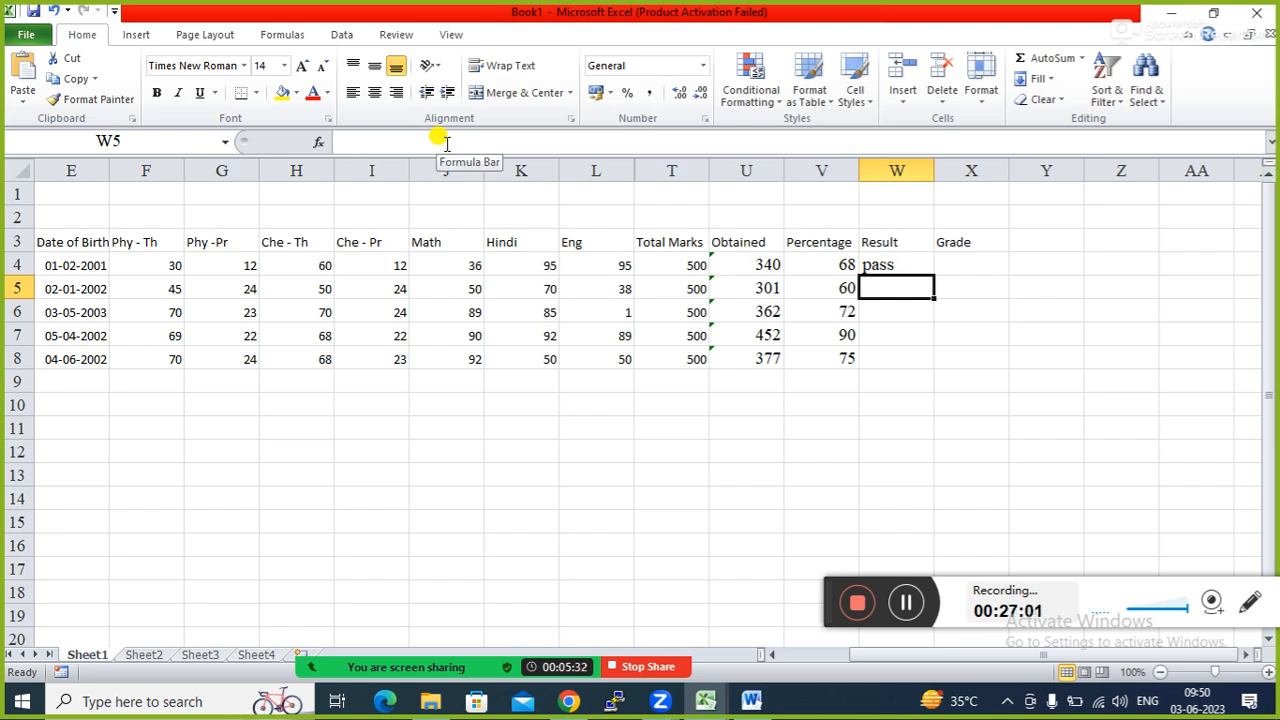
key(Up)
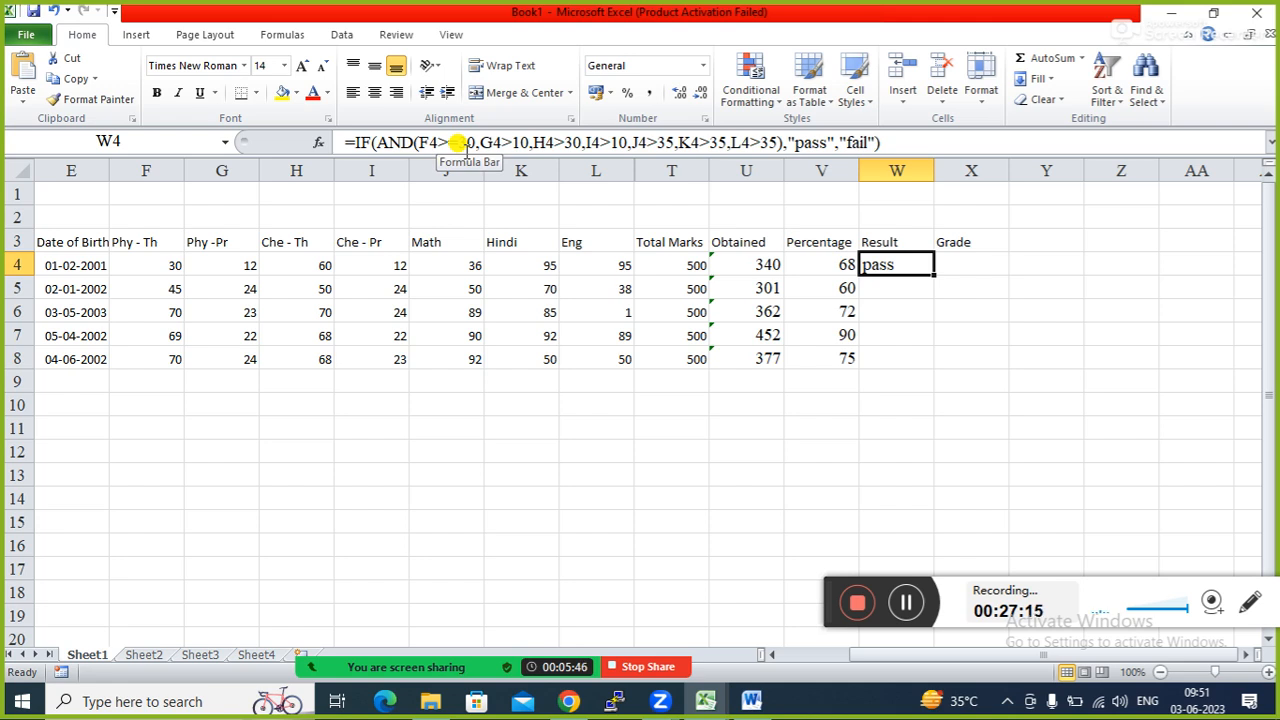
View the Zoom meeting's participant list and put it away again
mouse_move(497, 660)
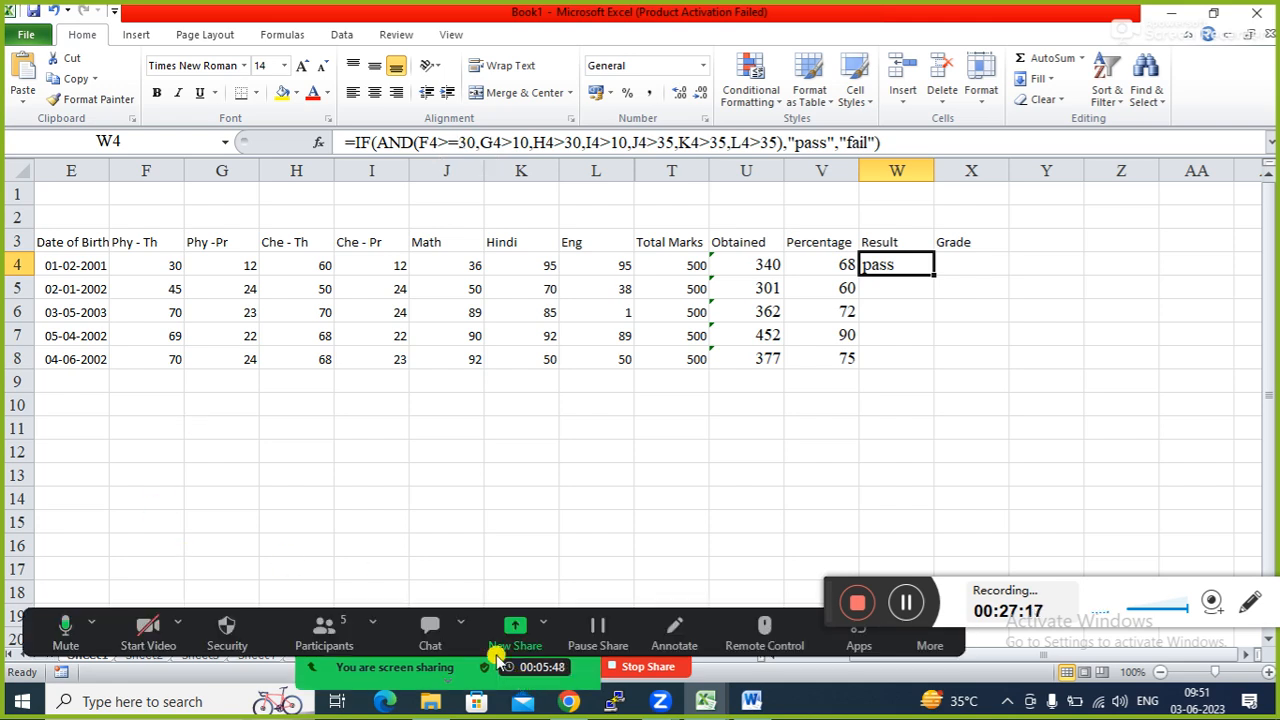
click(322, 633)
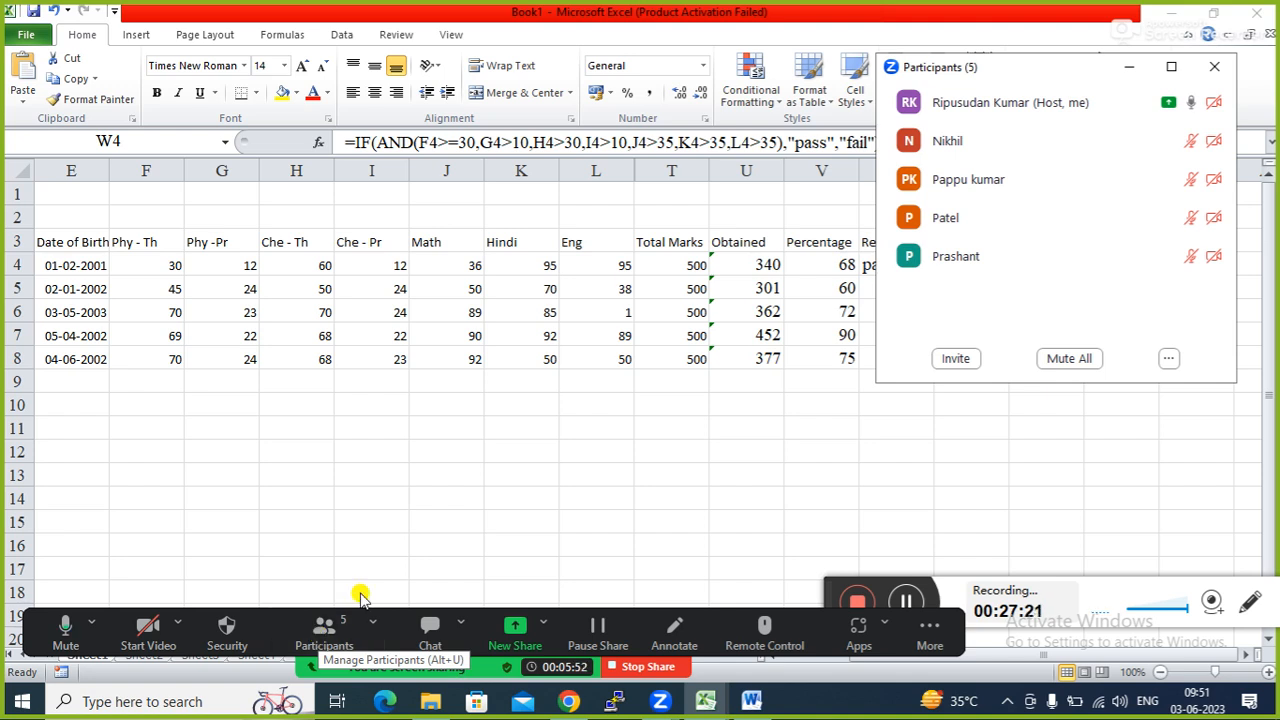
click(1127, 69)
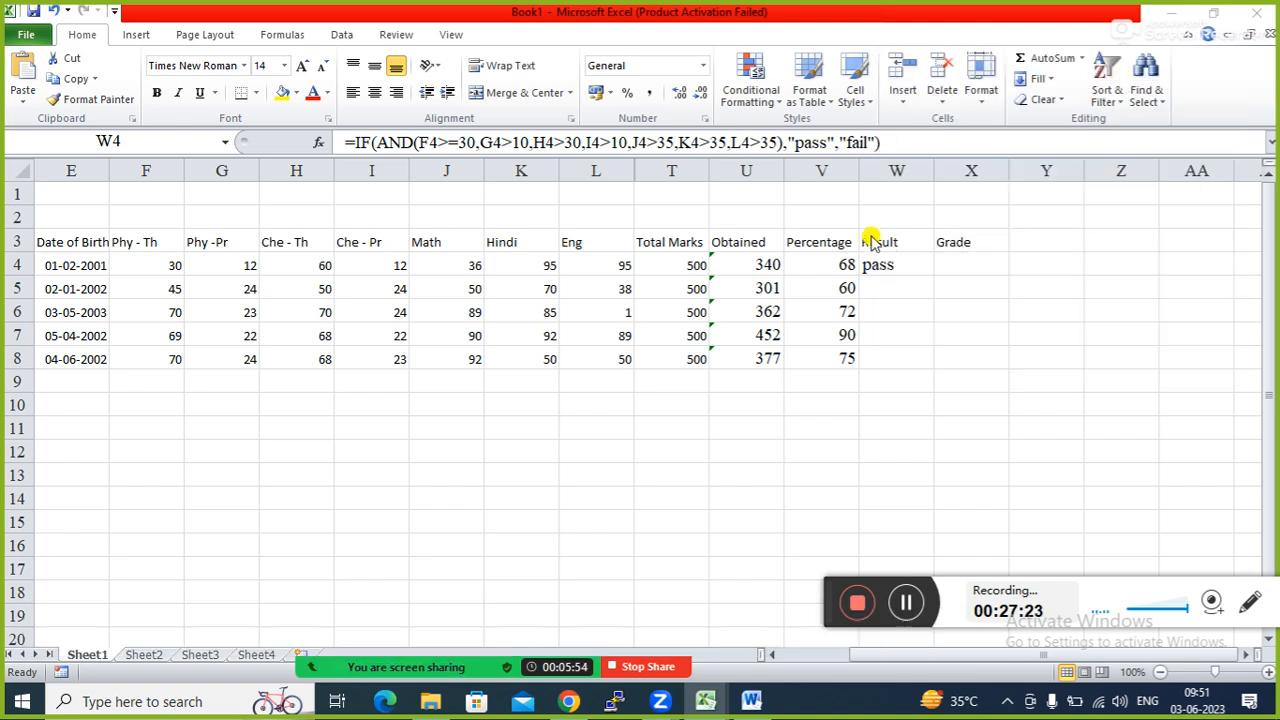
Fill the W4 result formula down to W8 for the remaining students
click(930, 274)
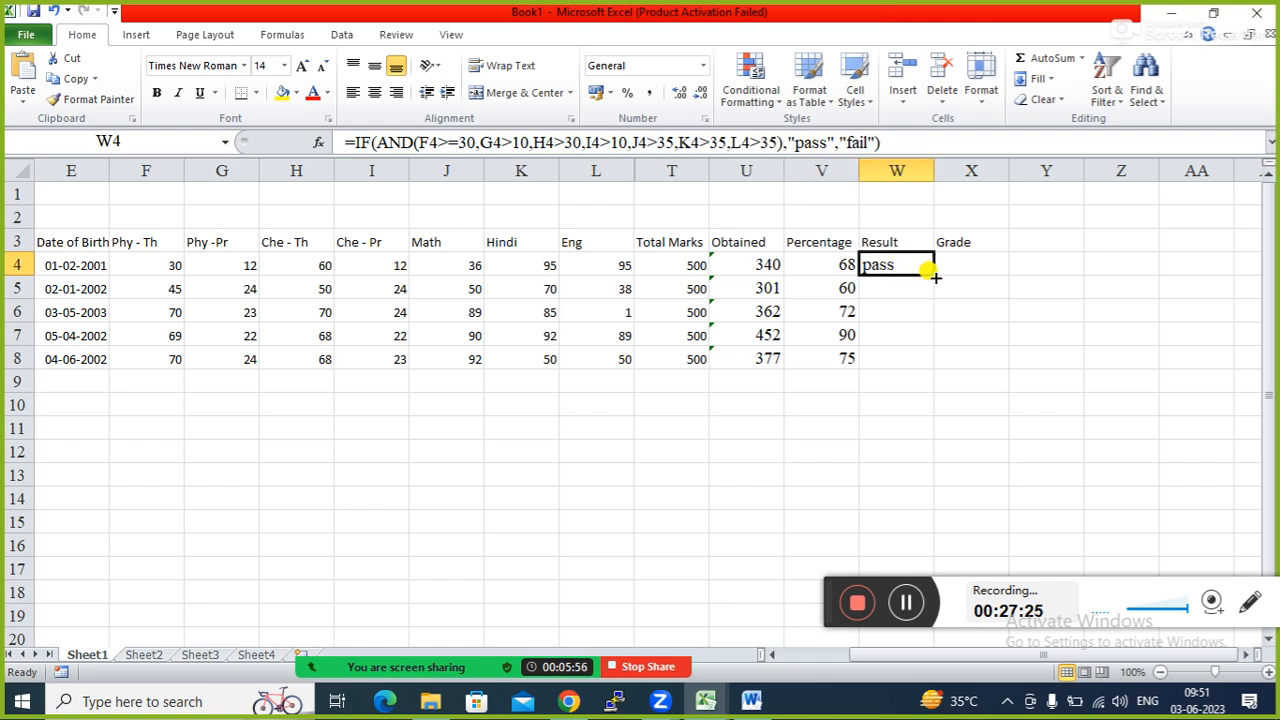
double_click(933, 274)
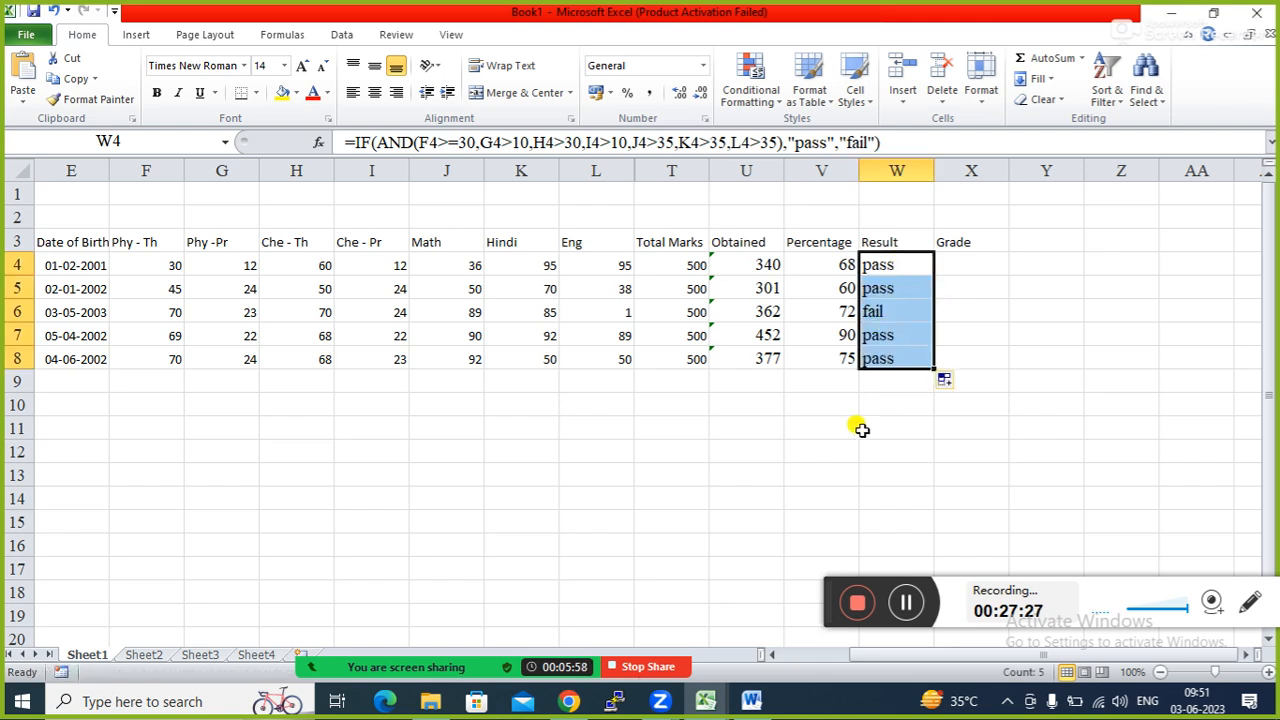
click(851, 425)
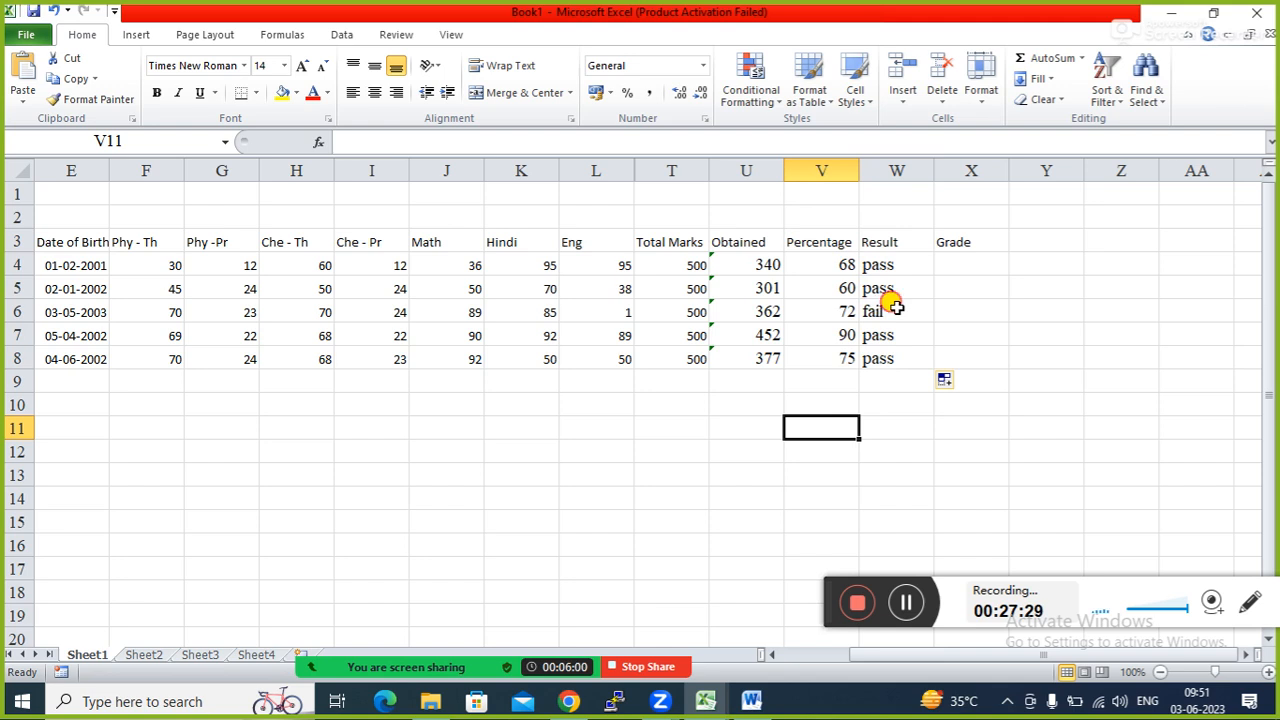
Compare the third student's result in W6 with the English mark in L6
click(885, 310)
click(594, 309)
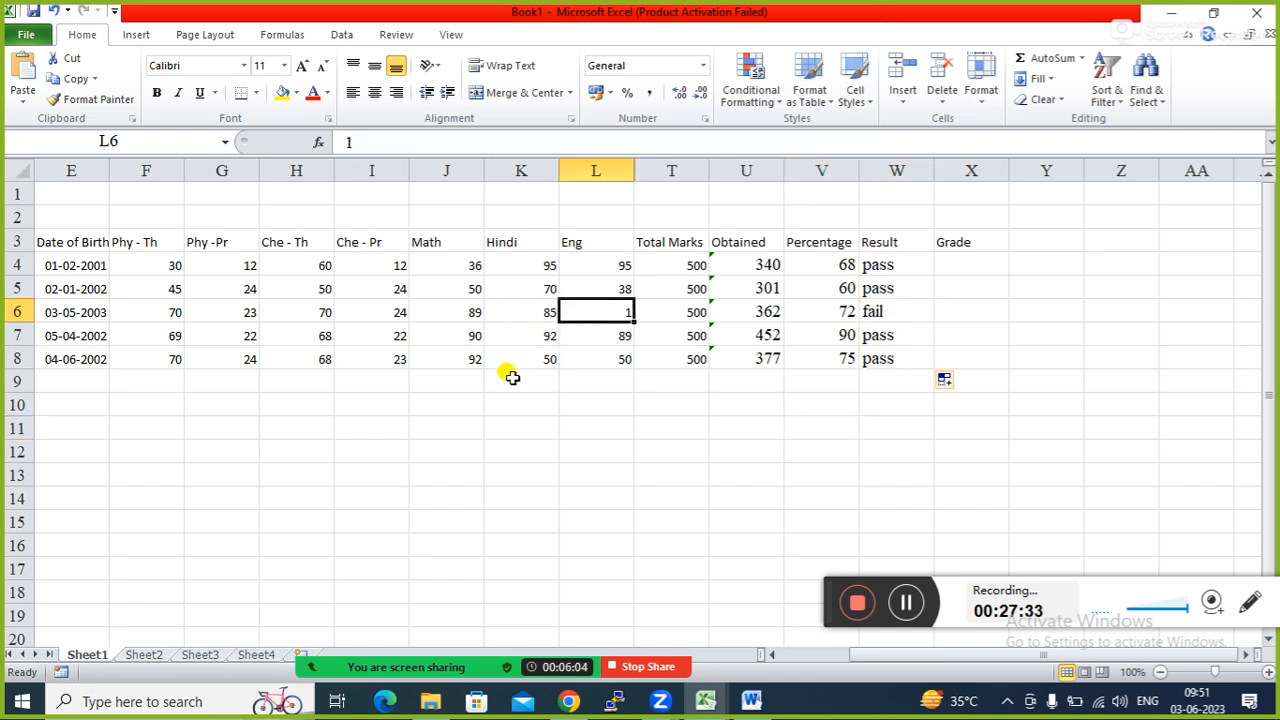
click(430, 427)
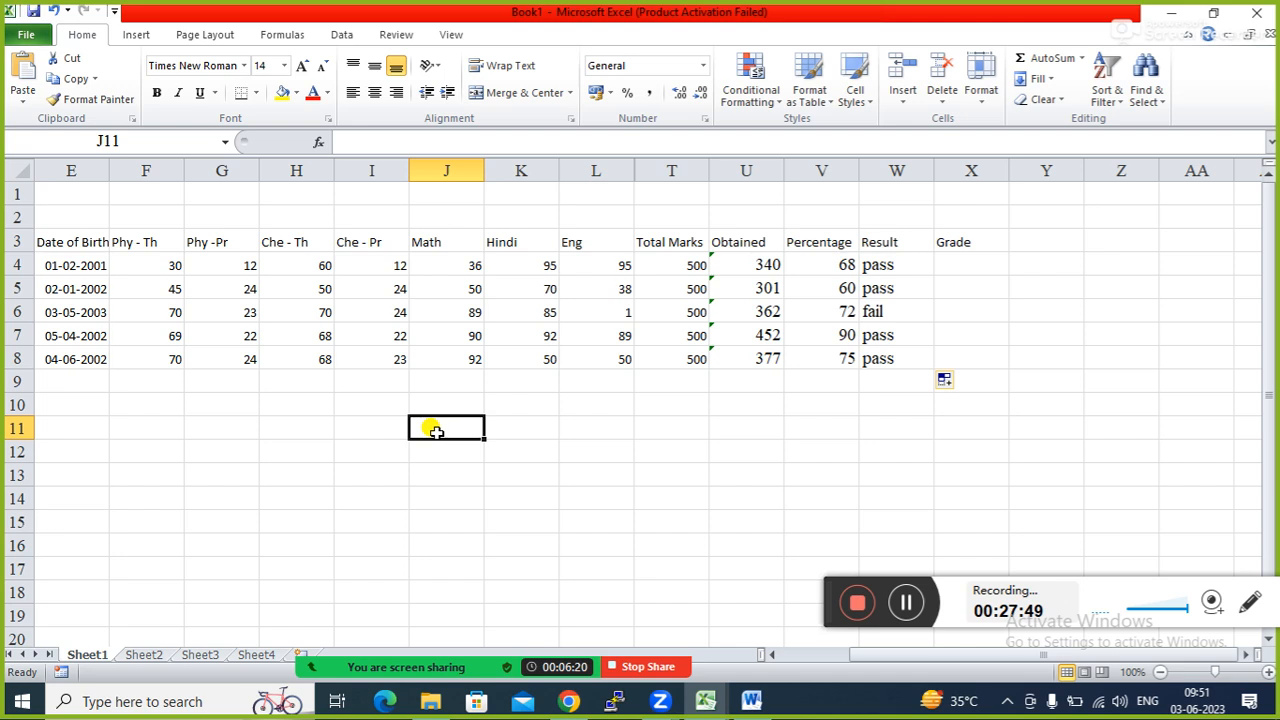
click(596, 311)
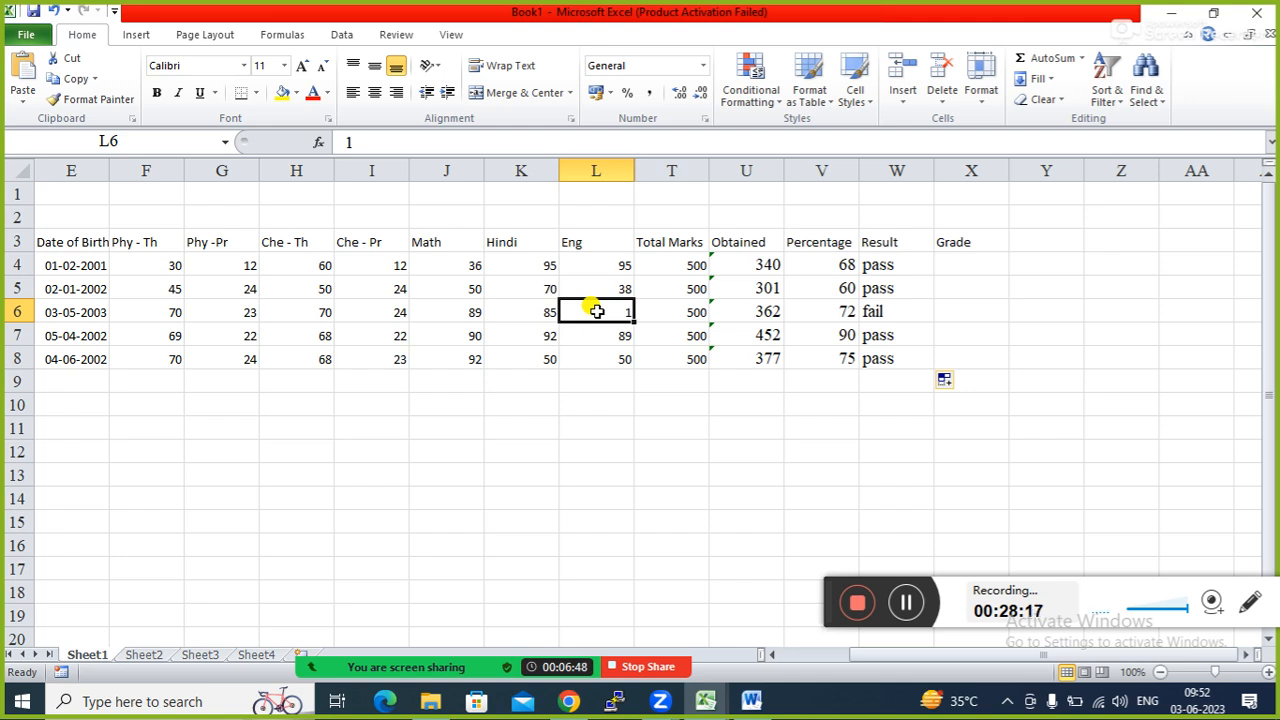
Set the first student's Che - Th mark in H4 to 1
click(304, 268)
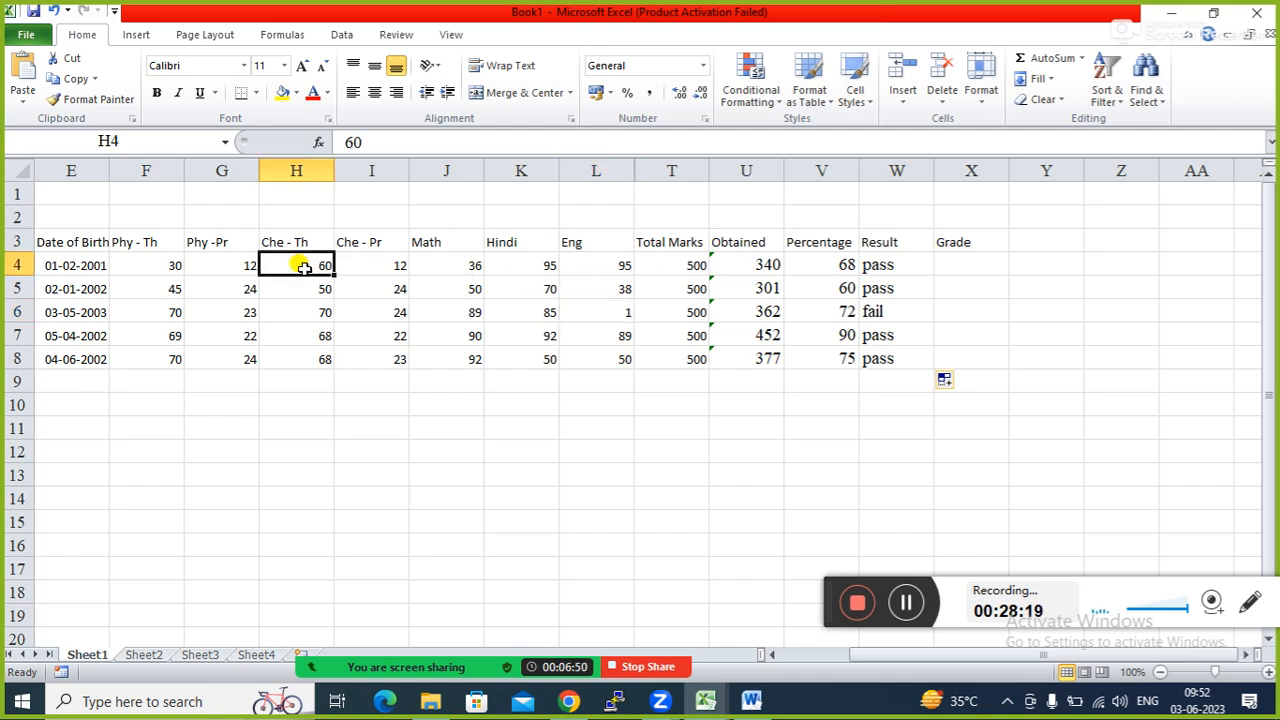
text(1)
key(Return)
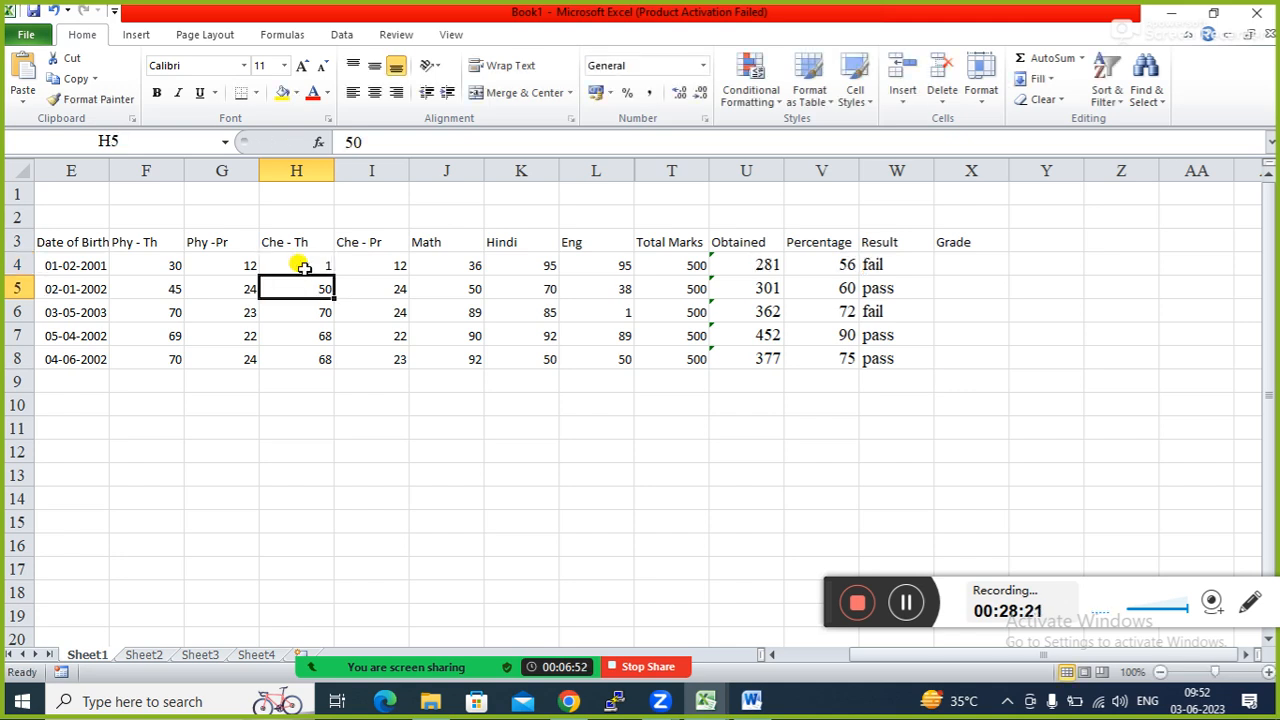
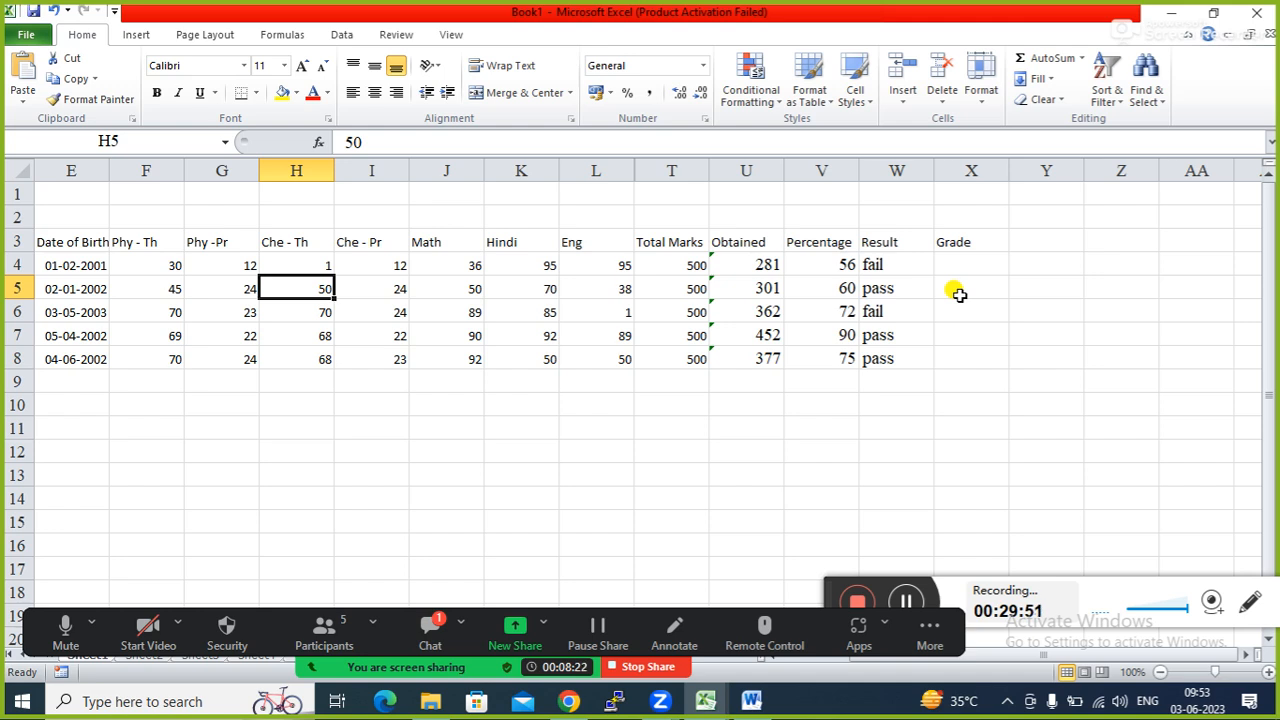
Read the new message in the Zoom meeting chat, put the chat away and check the result formula in W4
click(427, 636)
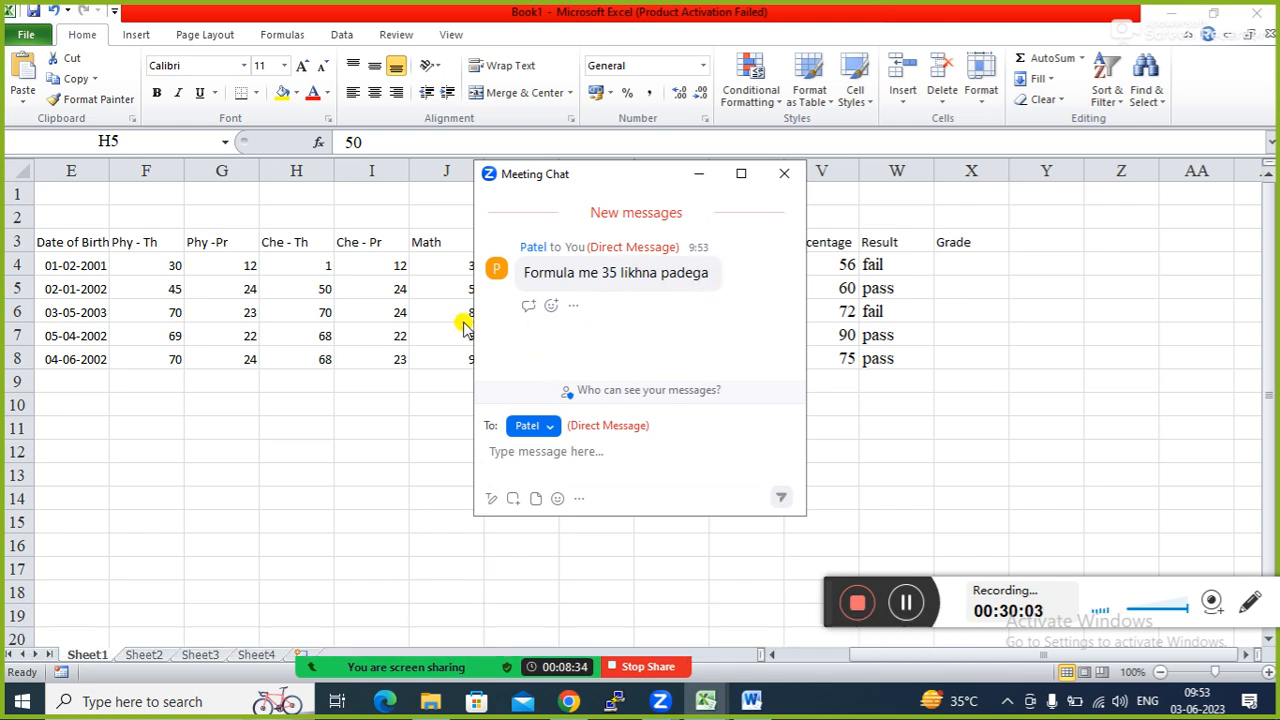
click(697, 174)
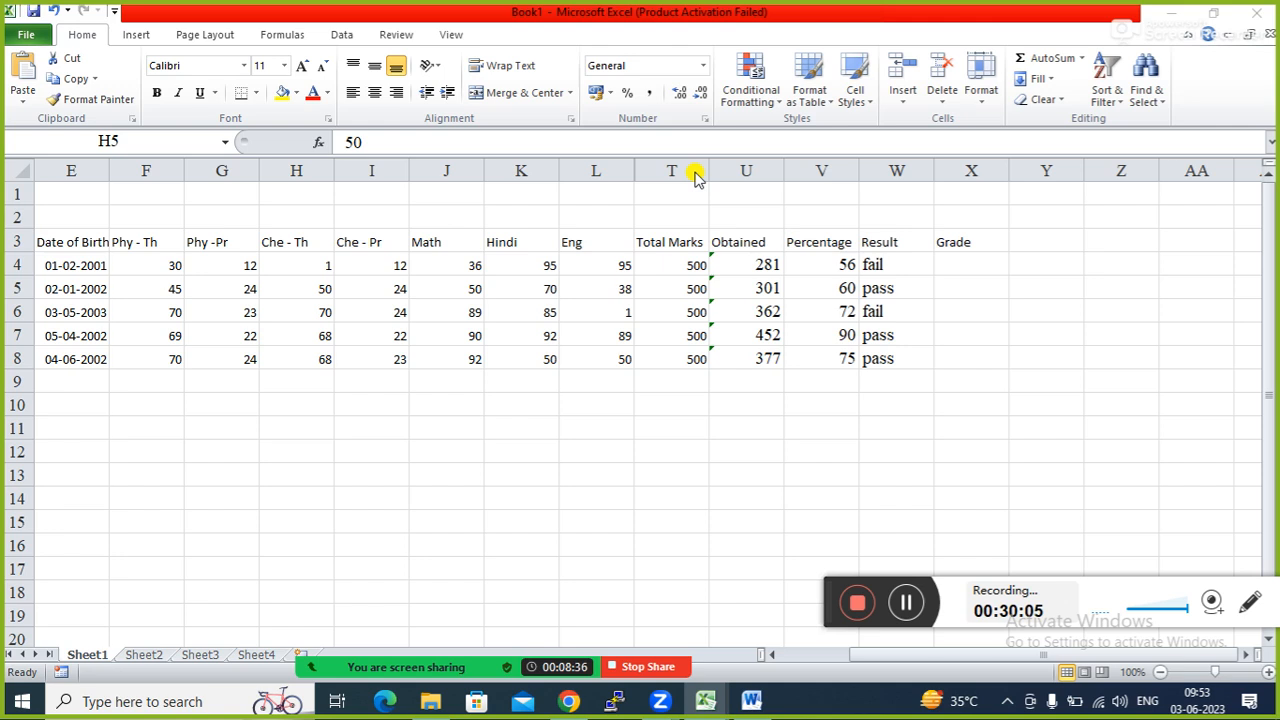
click(880, 265)
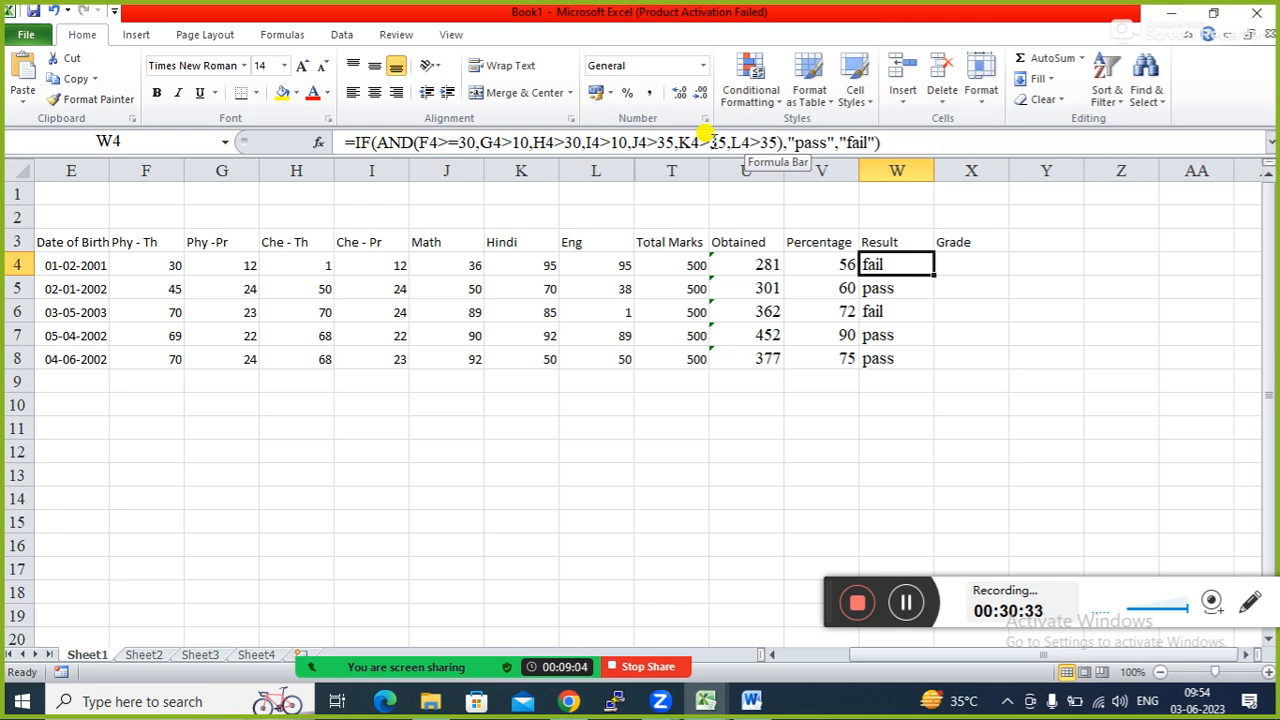
Check who is in the Zoom meeting's participant list and return to the worksheet
mouse_move(530, 672)
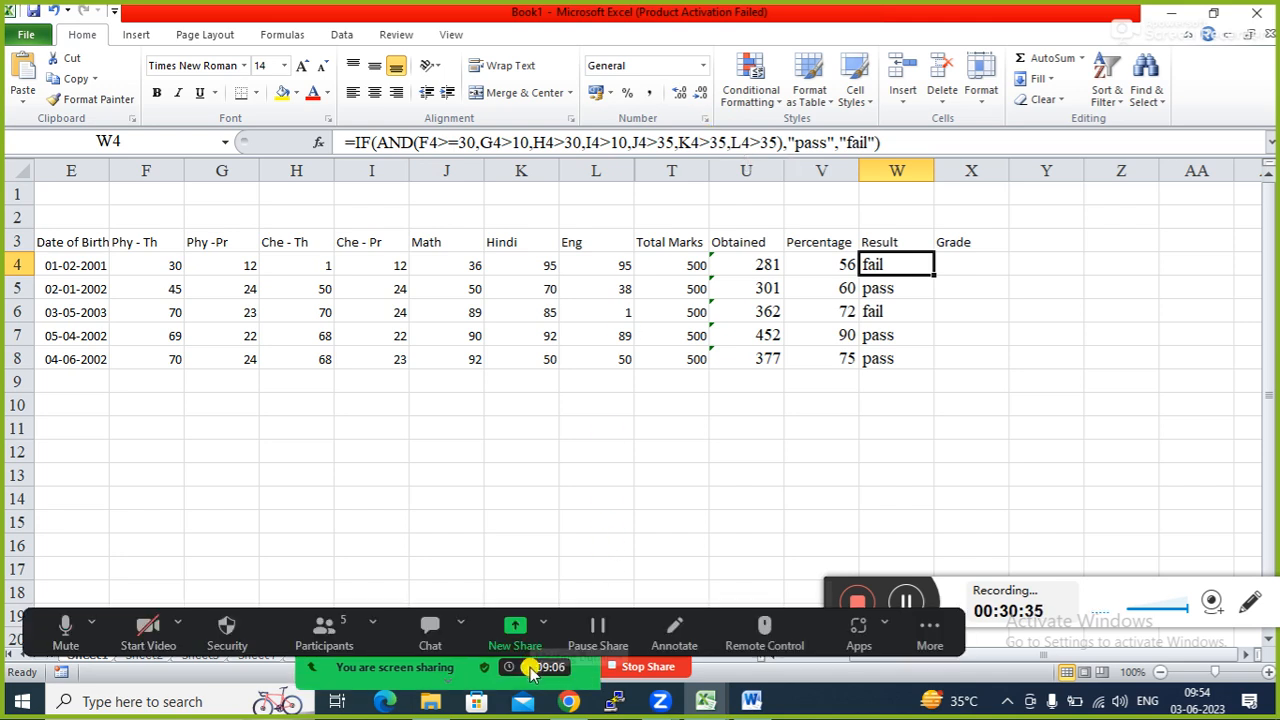
click(322, 645)
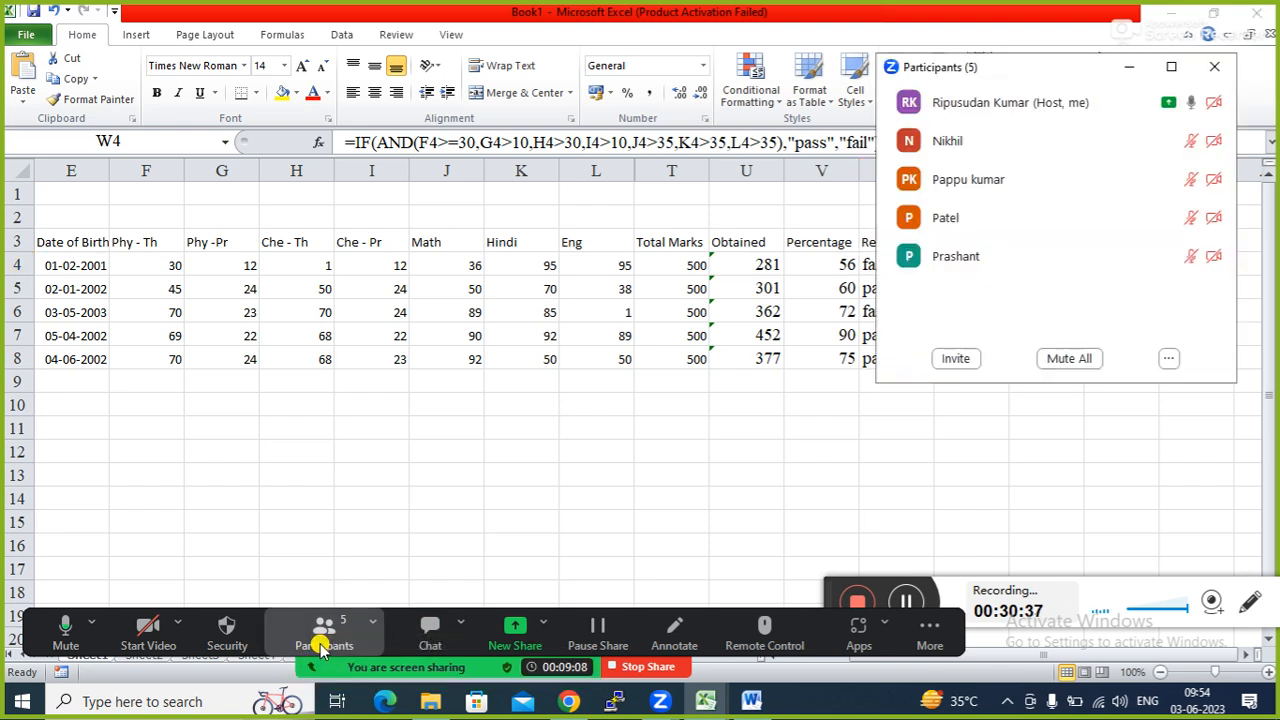
click(1131, 72)
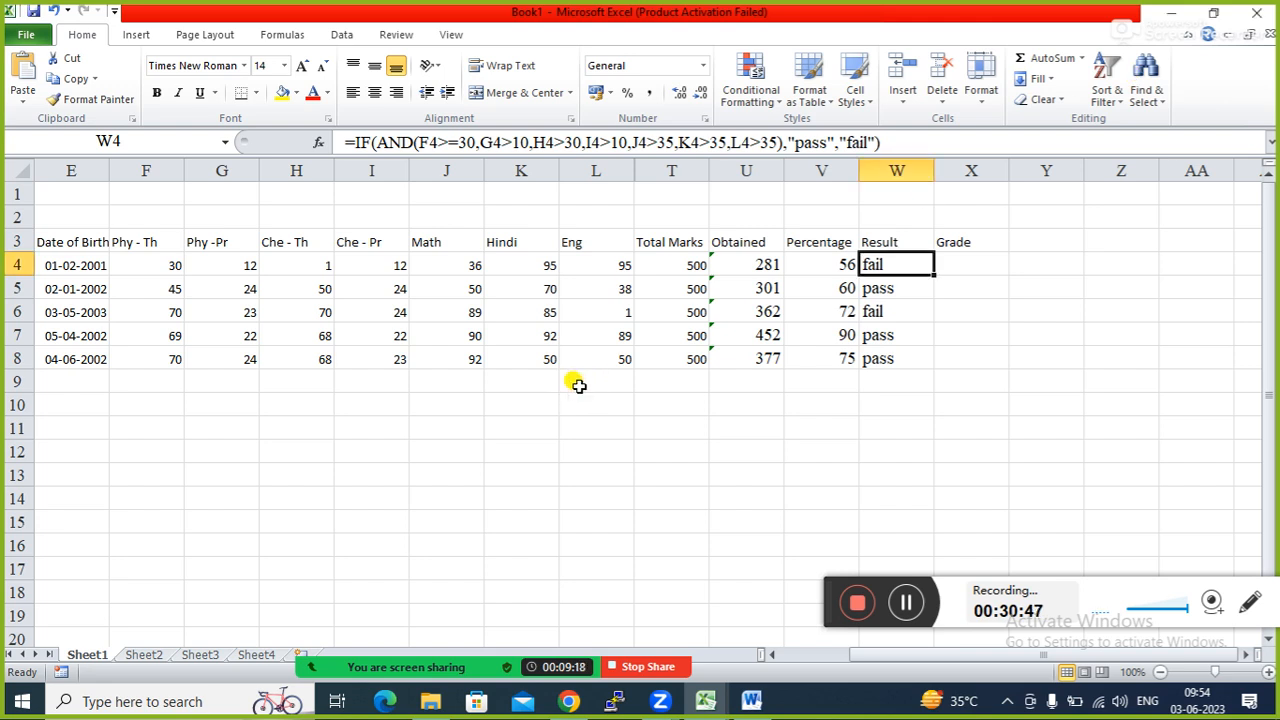
click(625, 401)
click(968, 265)
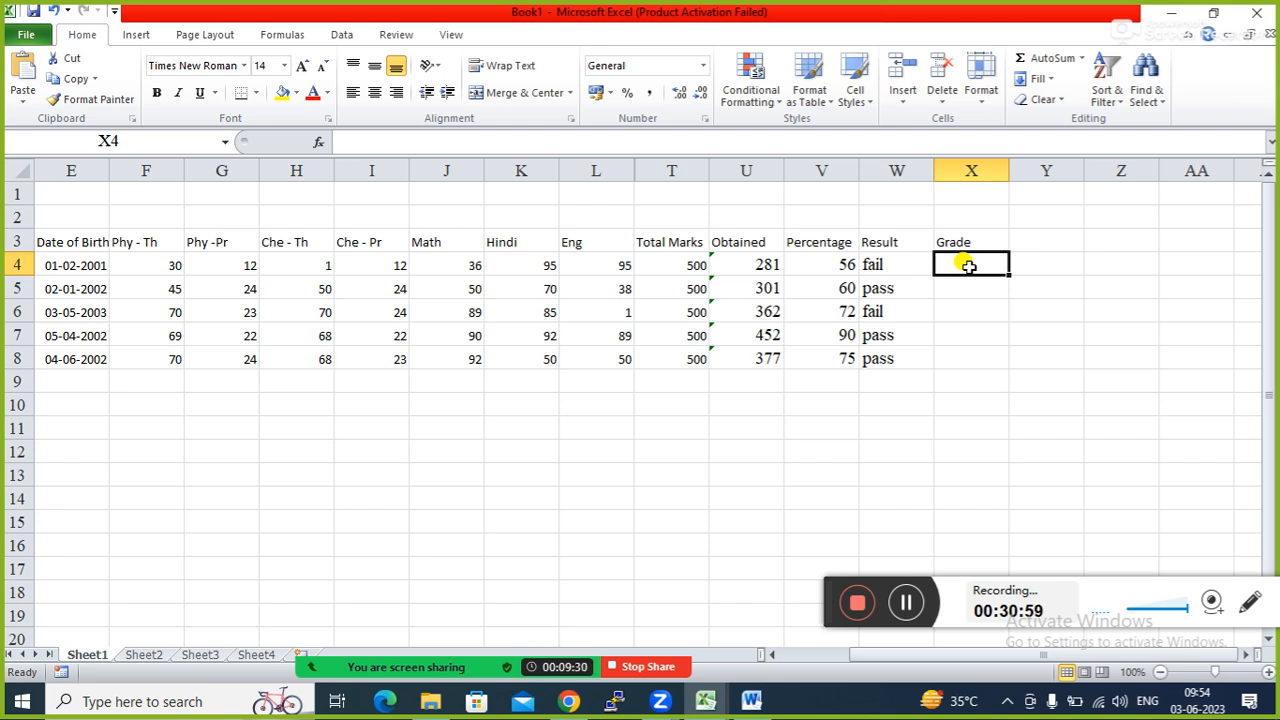
Delete and re-enter the AND function name in the W4 result formula
click(912, 265)
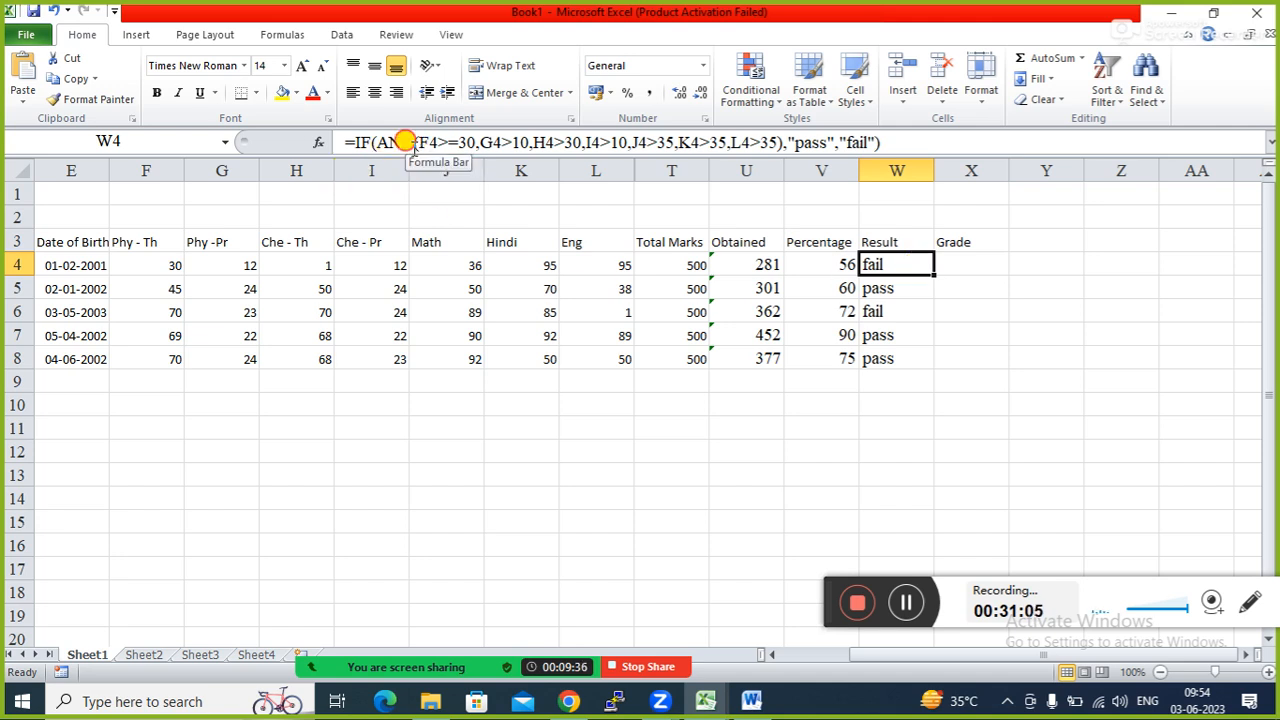
click(405, 143)
double_click(405, 143)
key(BackSpace)
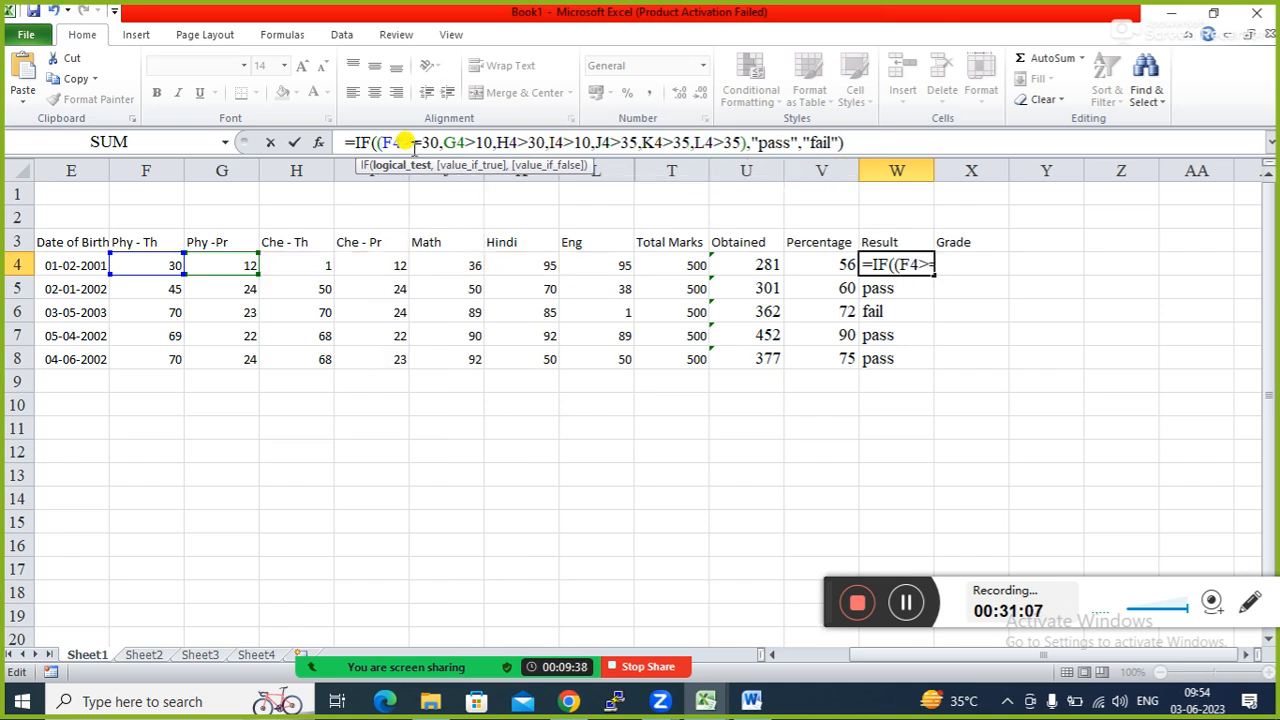
text(and)
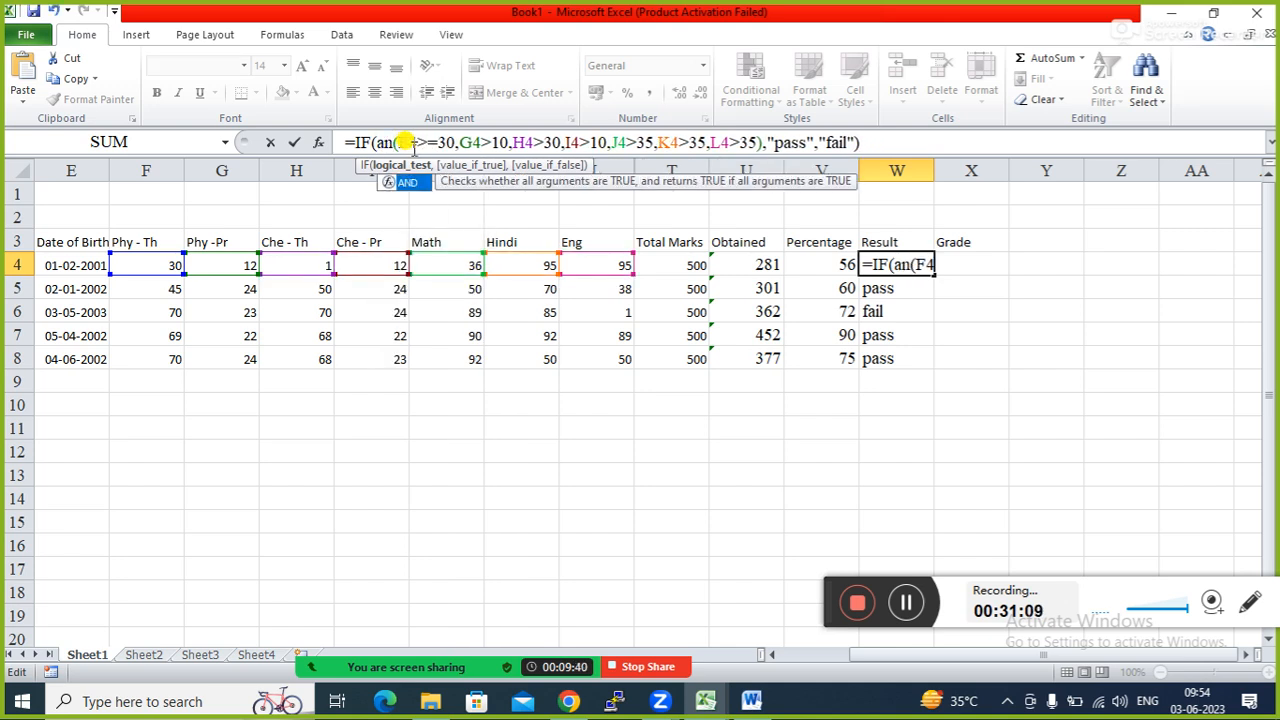
key(Return)
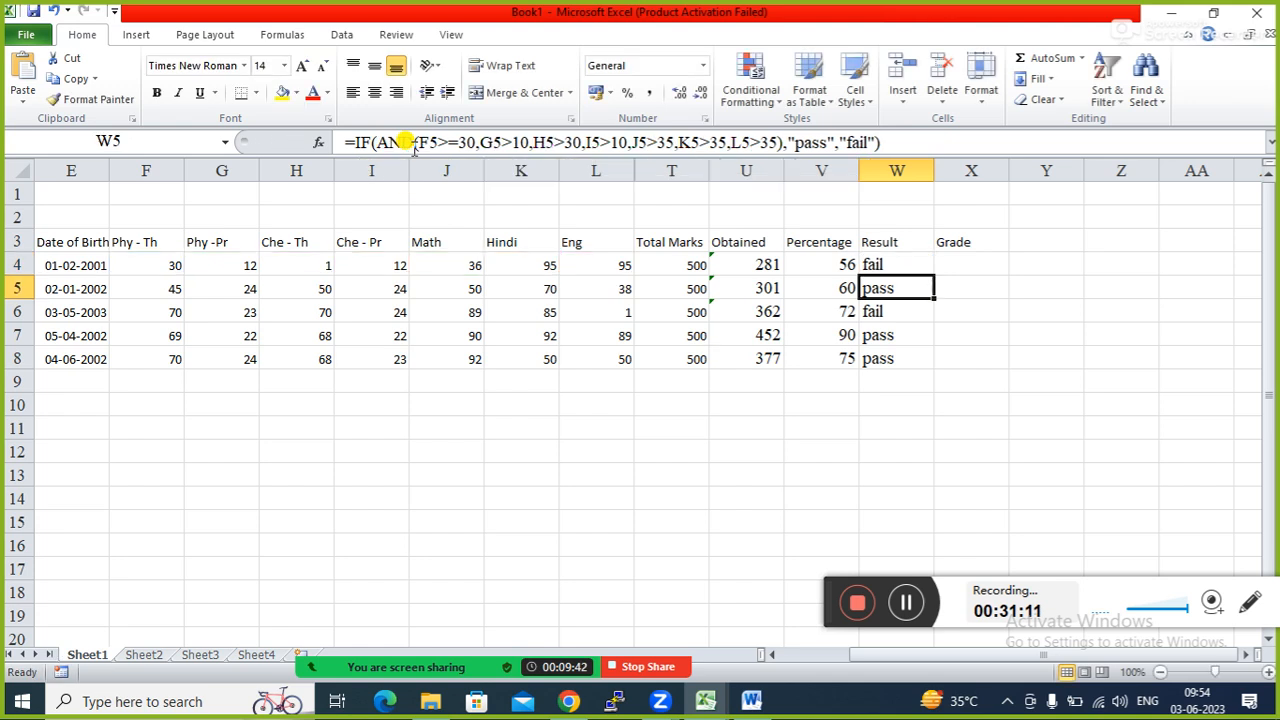
key(Up)
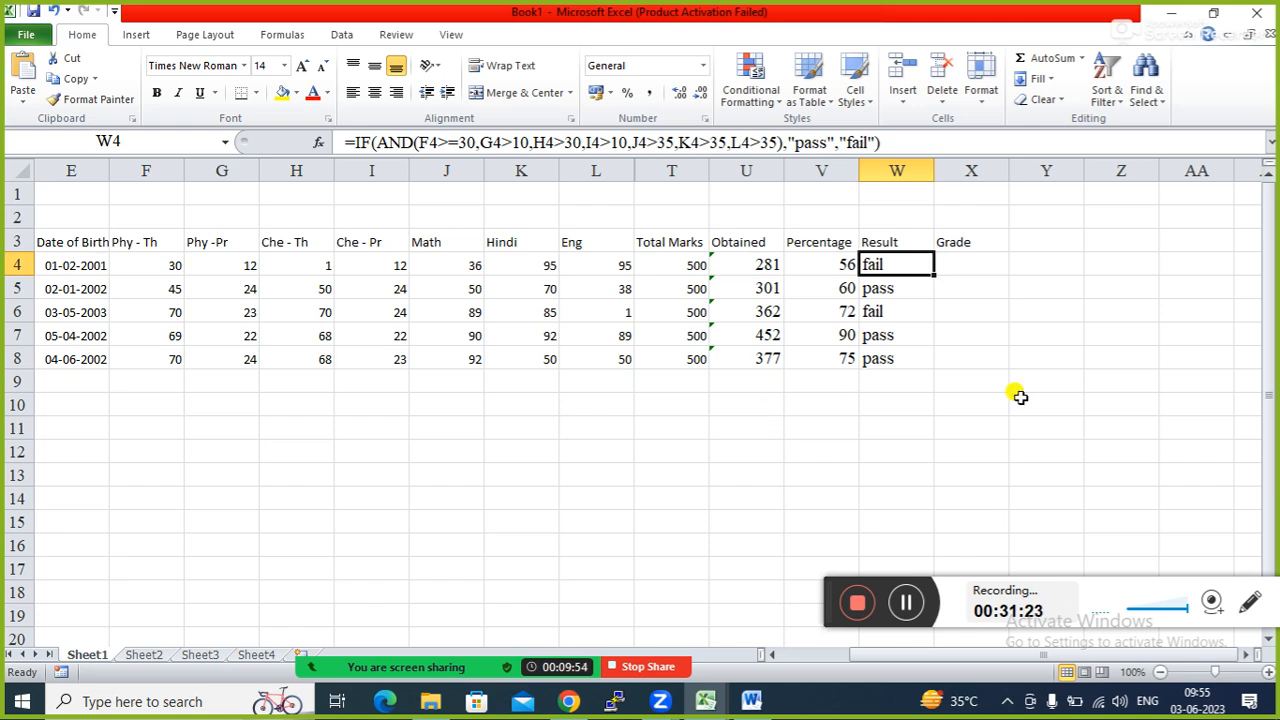
Begin the first student's grade formula in X4 with an IF that returns "A" when V4>80
click(955, 265)
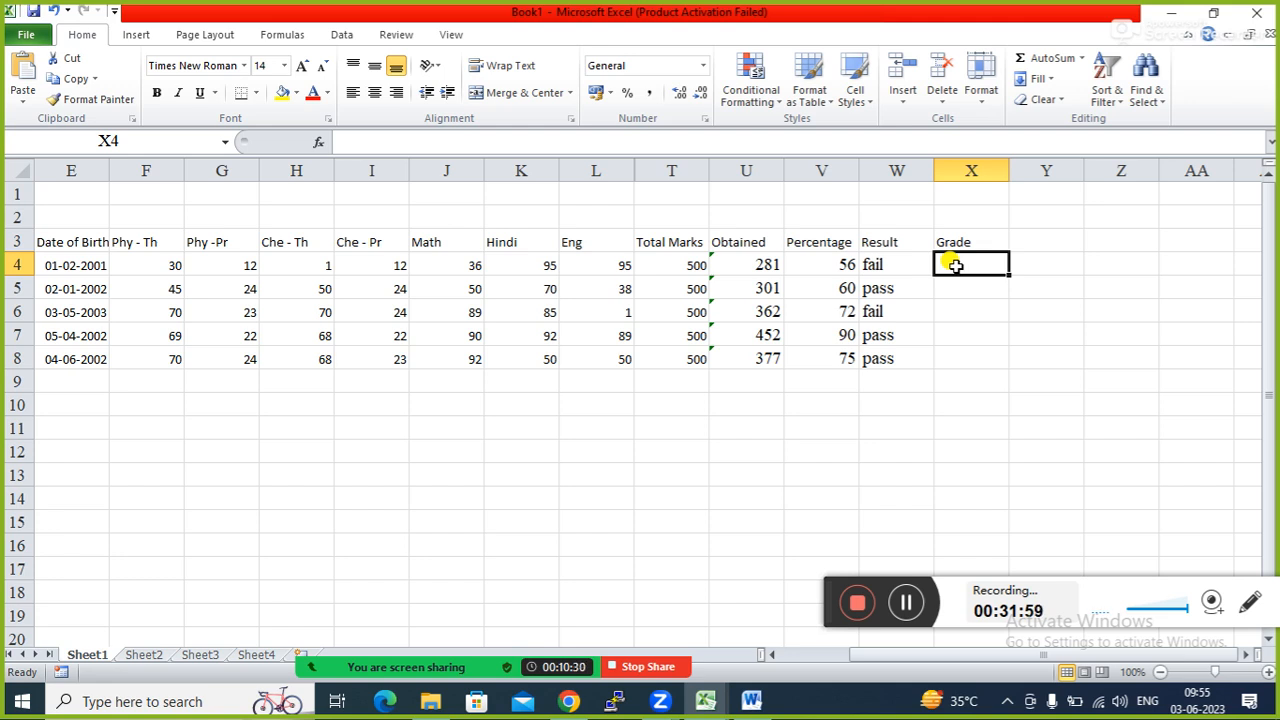
text(=)
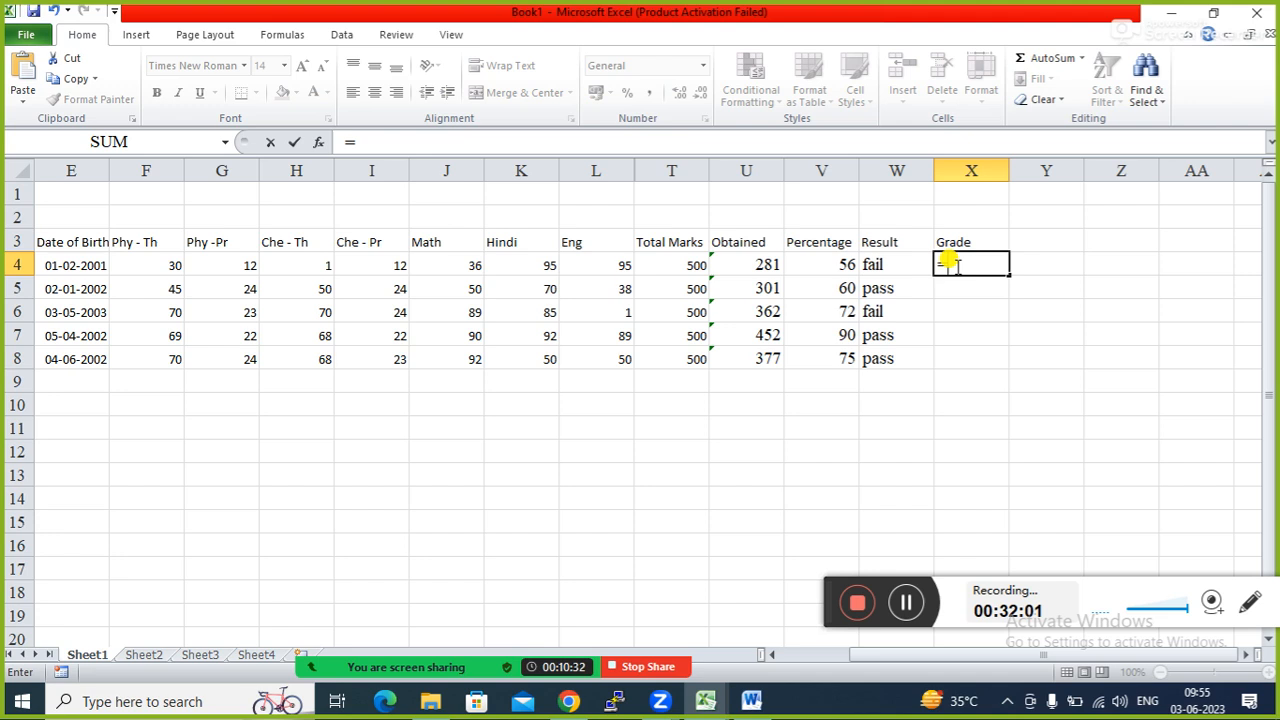
text(if)
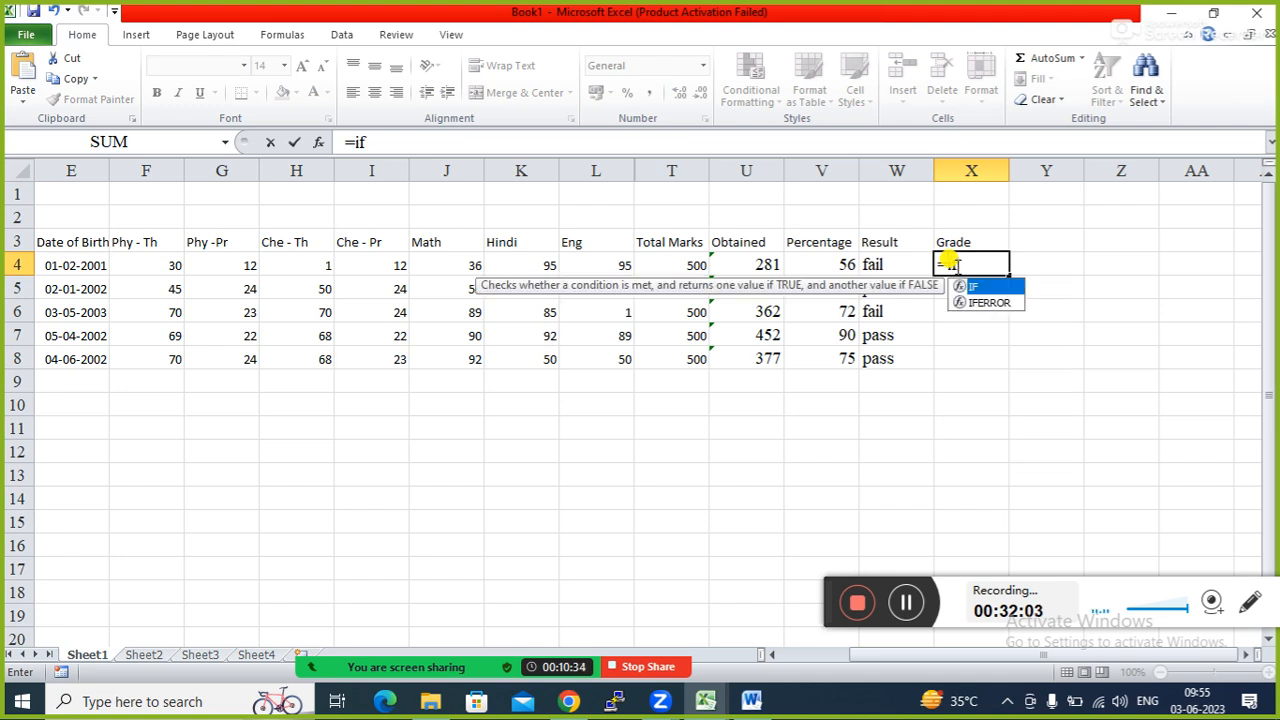
key(Tab)
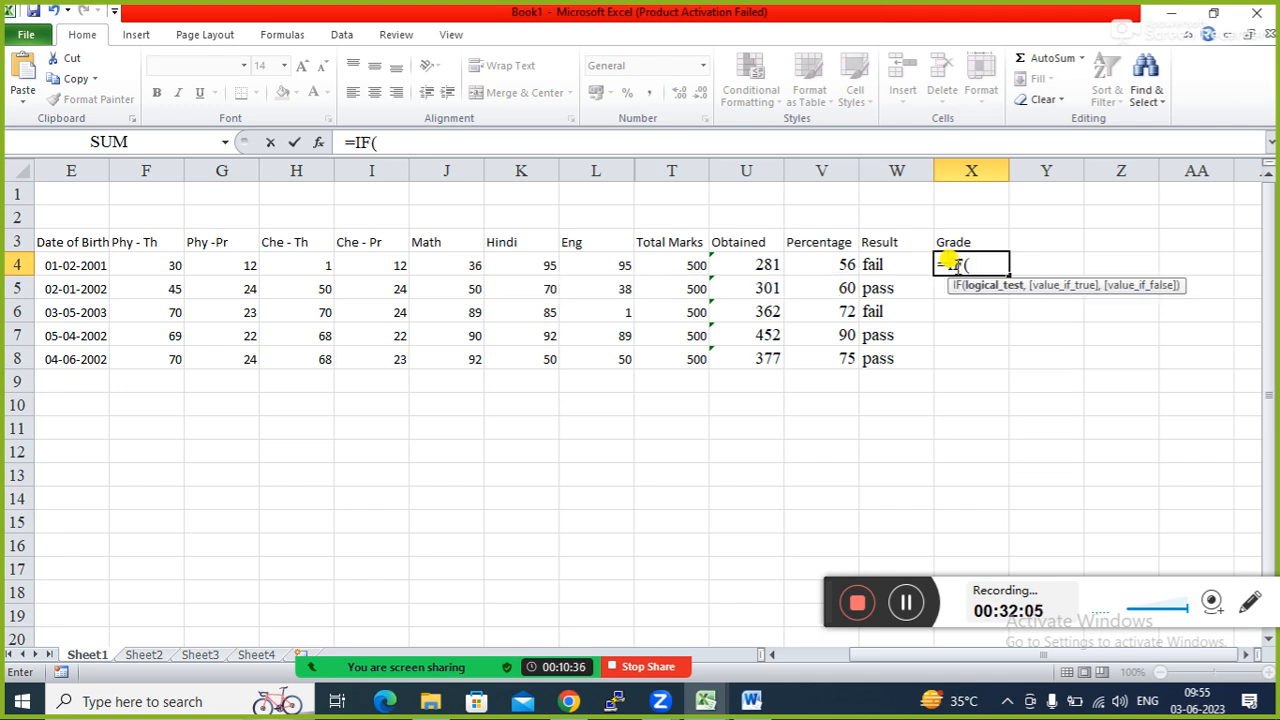
click(828, 262)
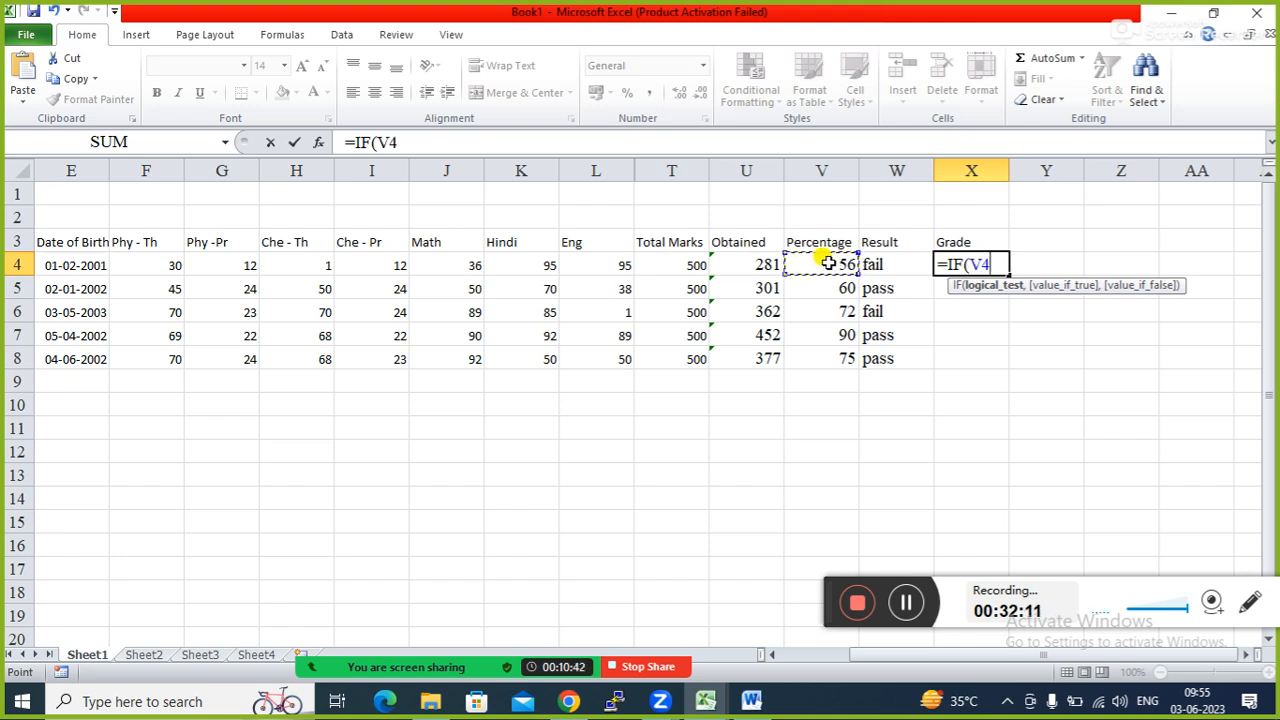
text(>)
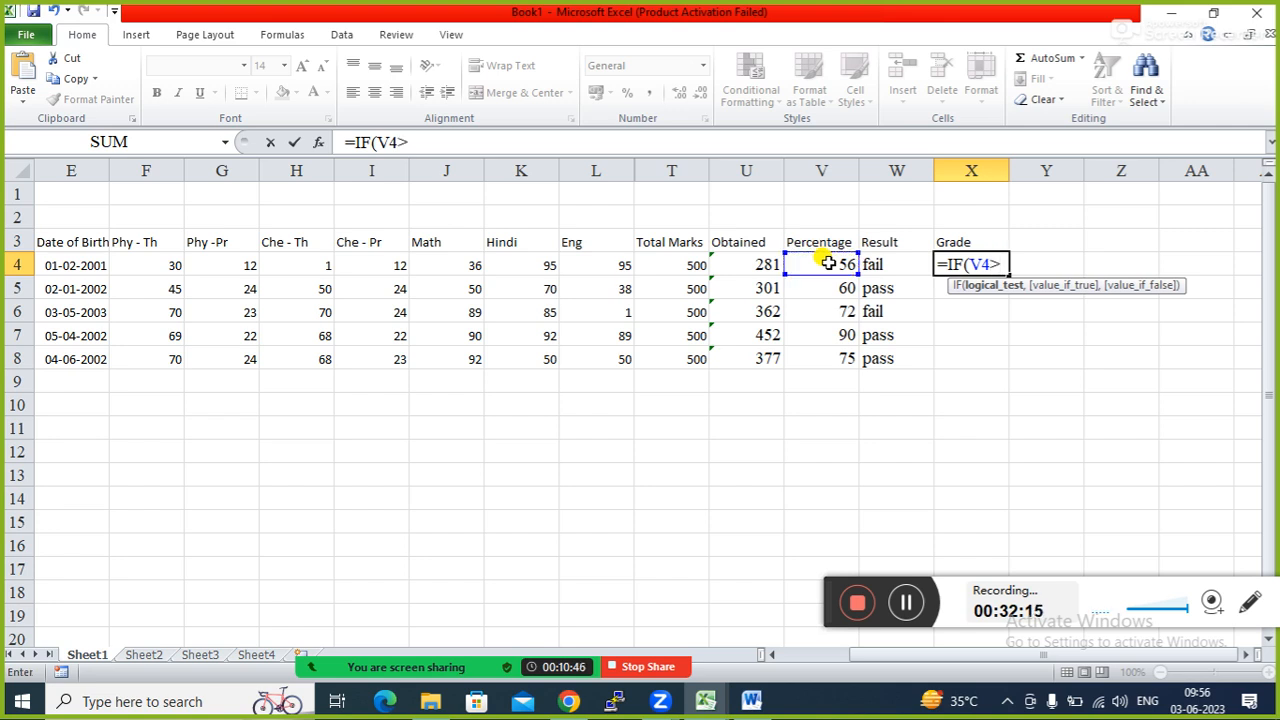
text(80,)
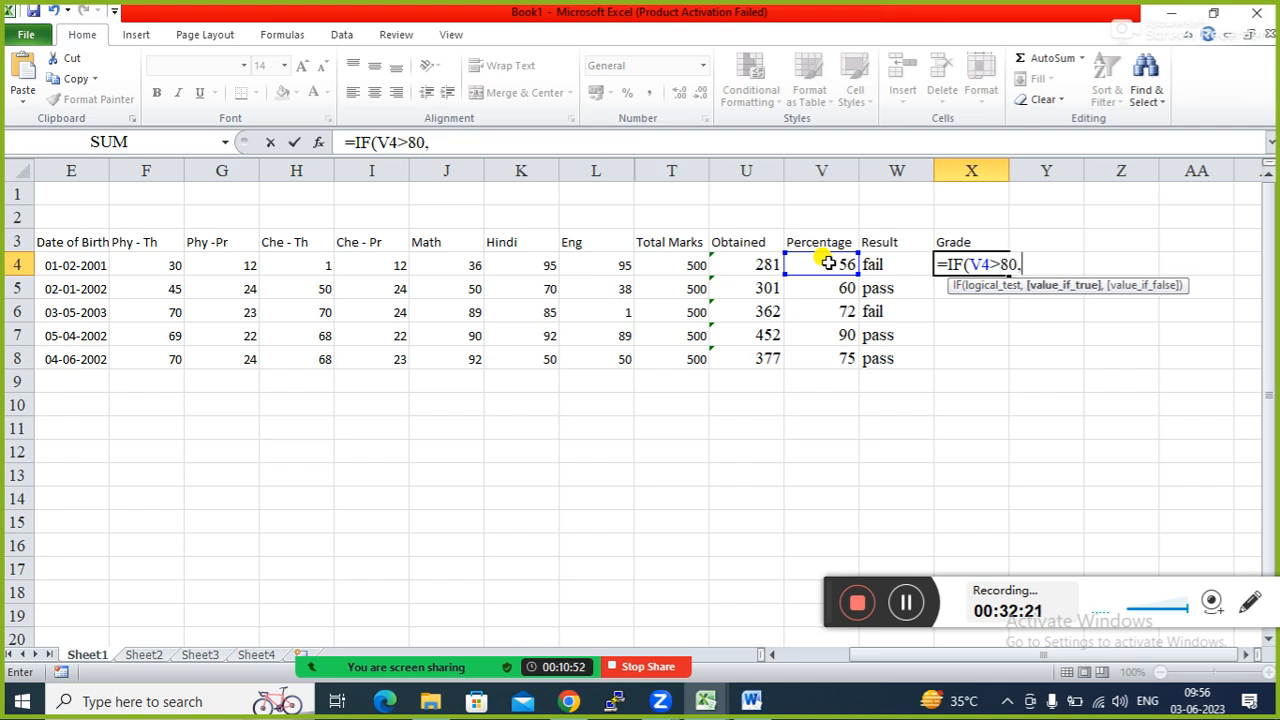
text("A",)
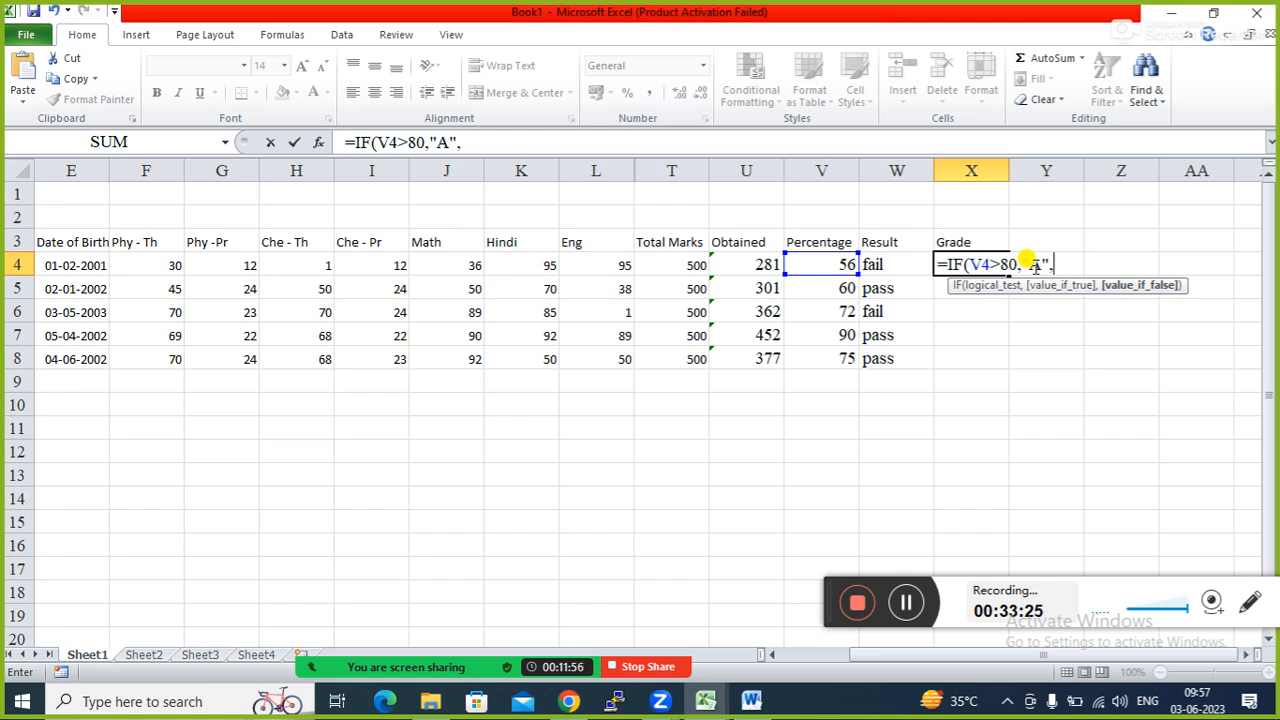
Complete the X4 grade formula with a nested IF that returns "B" when V4>60 and otherwise "C"
text(IF)
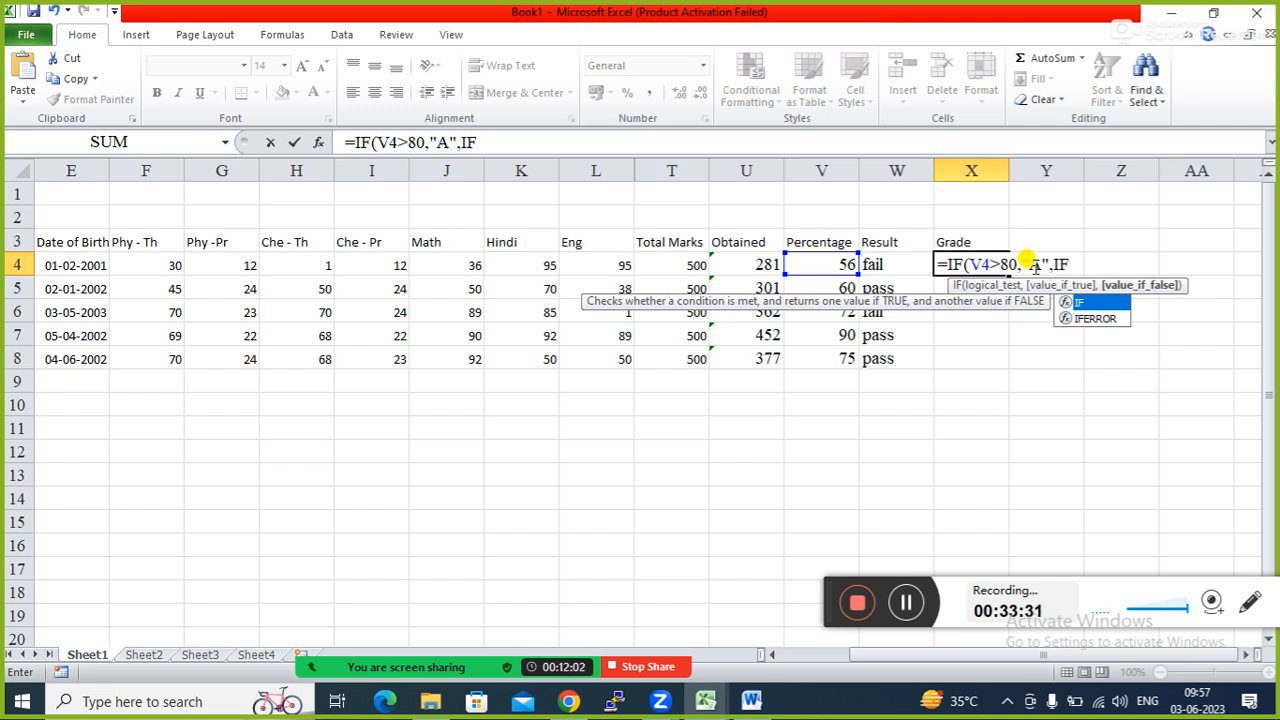
text(()
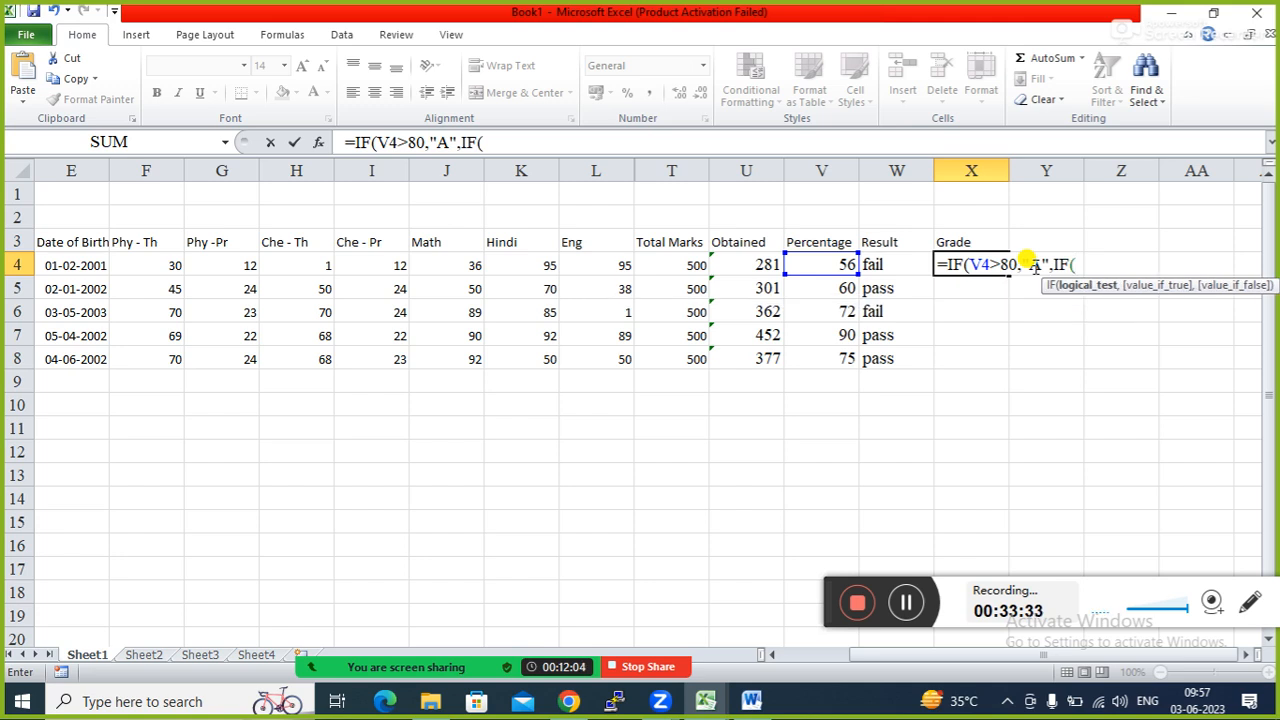
click(820, 263)
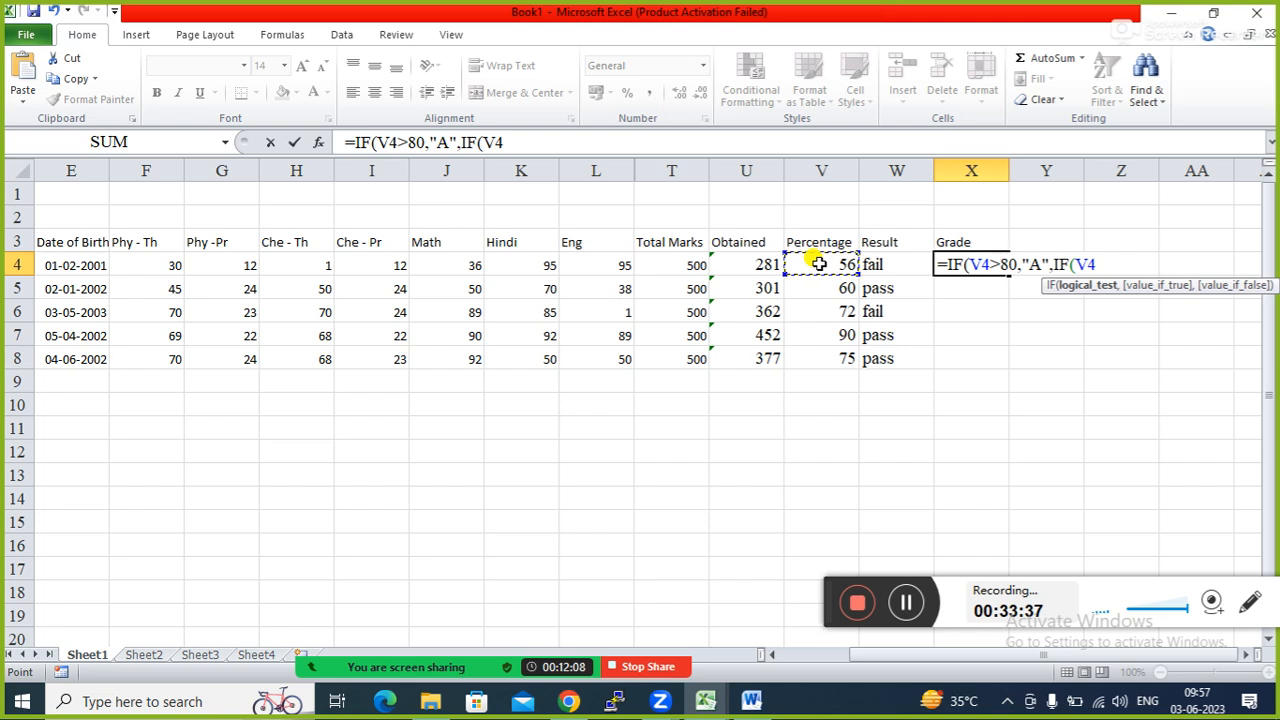
text(>6)
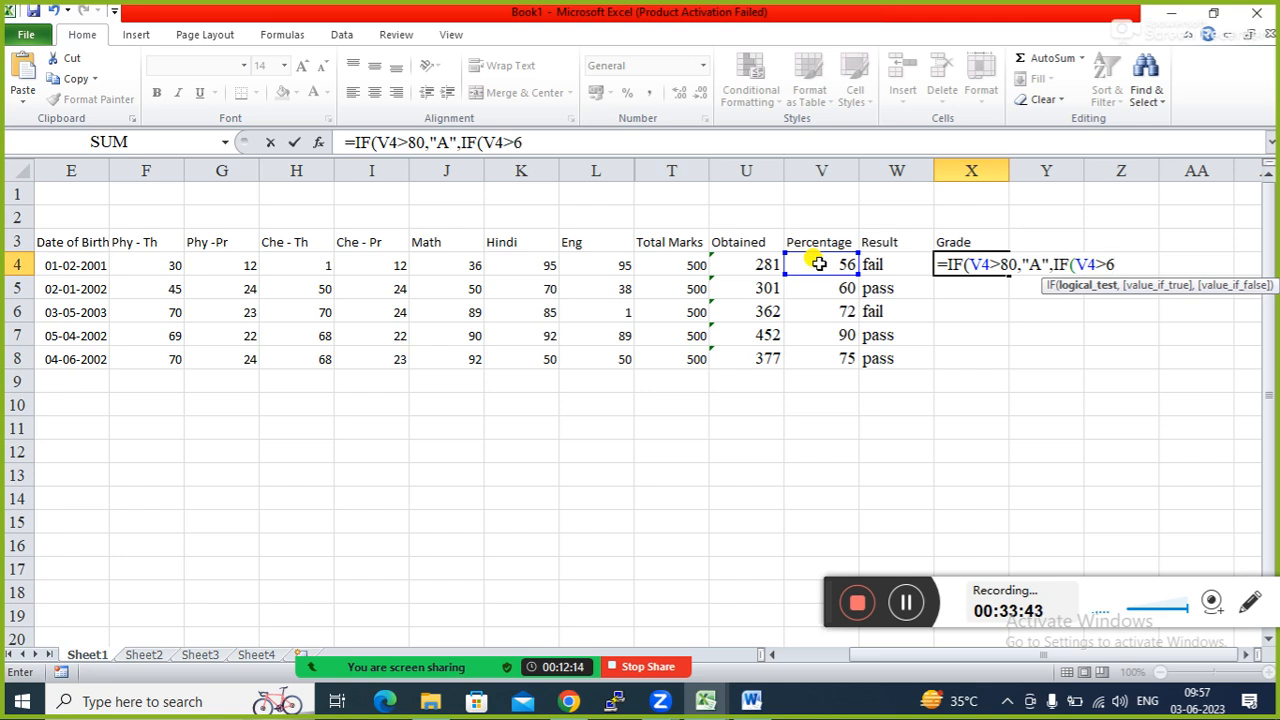
text(0,)
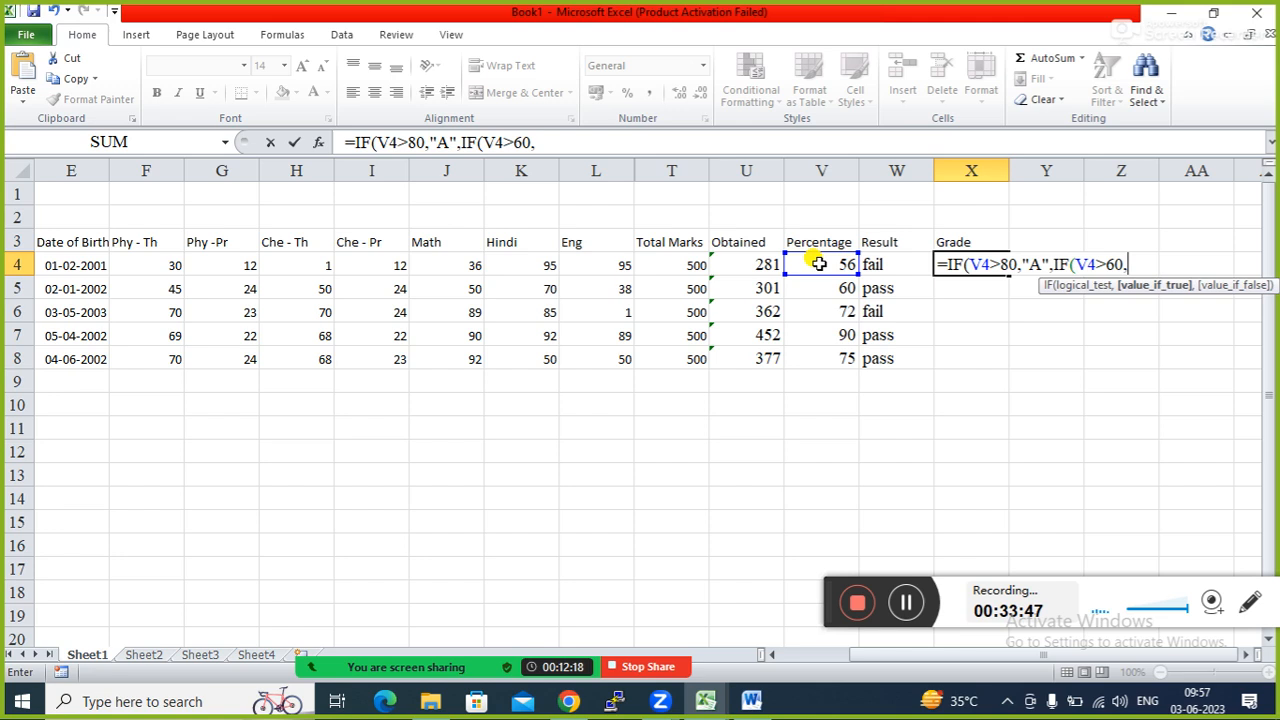
text("B")
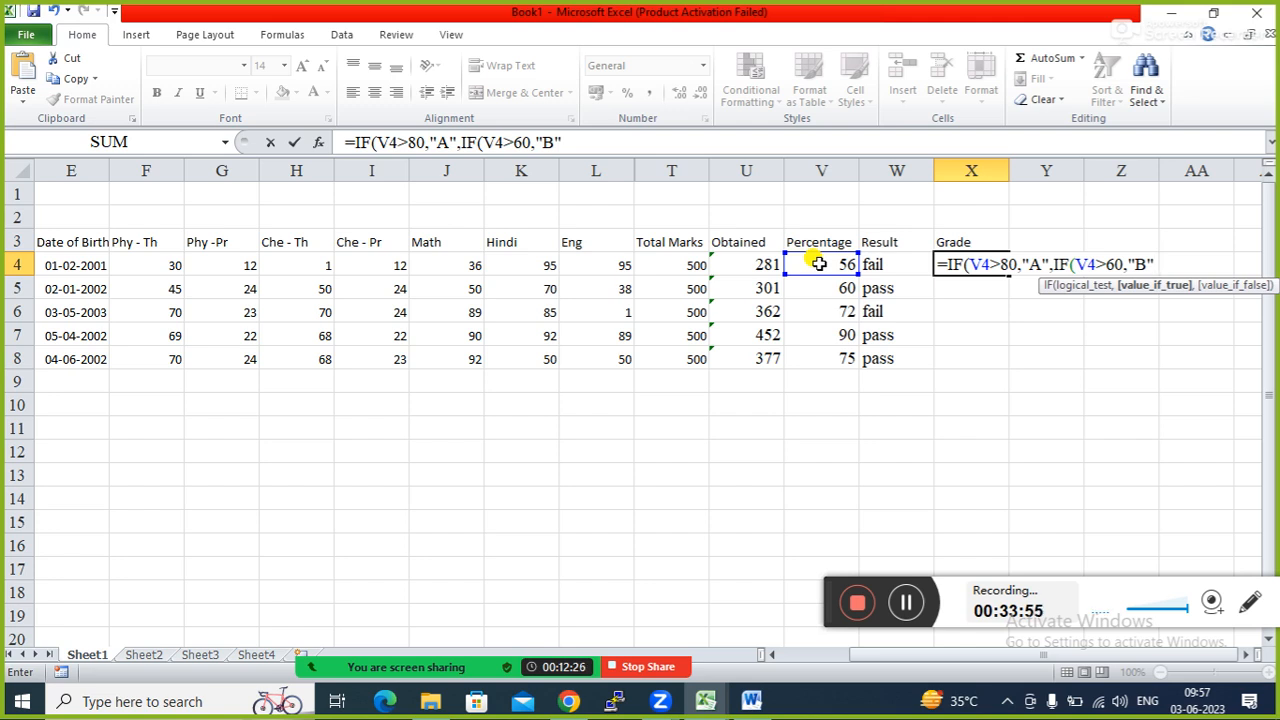
text(,)
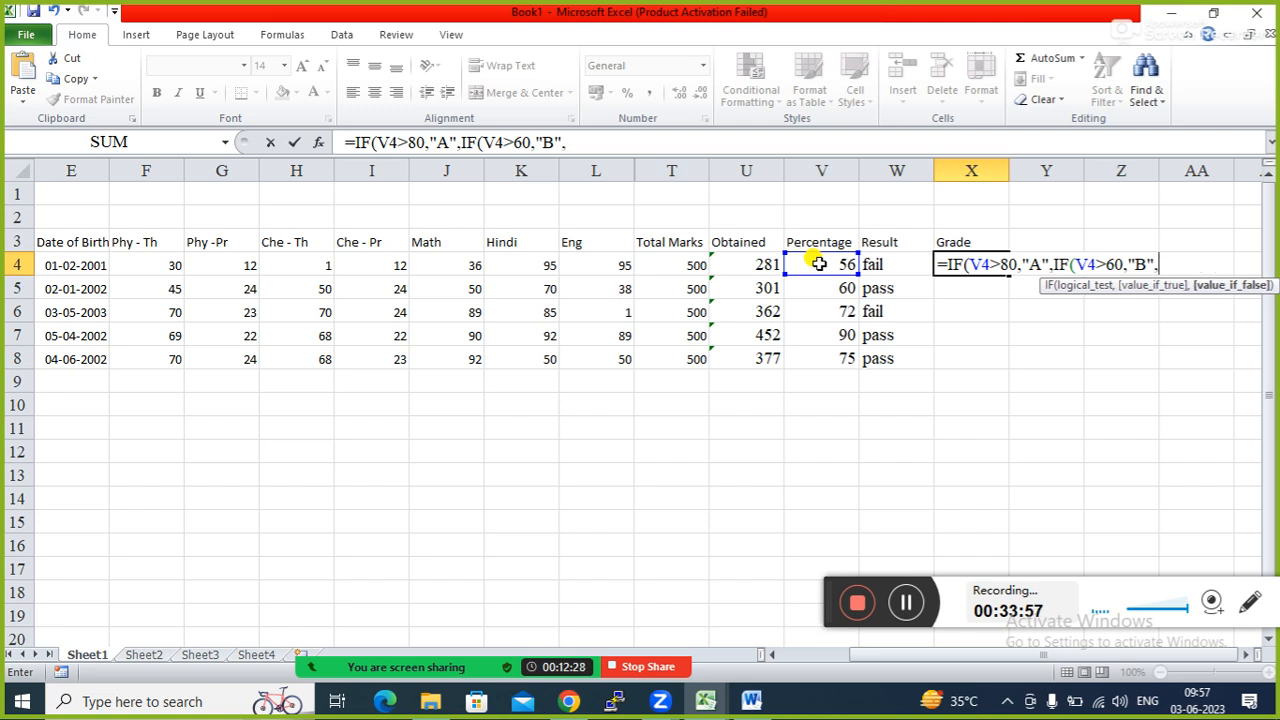
text("C")
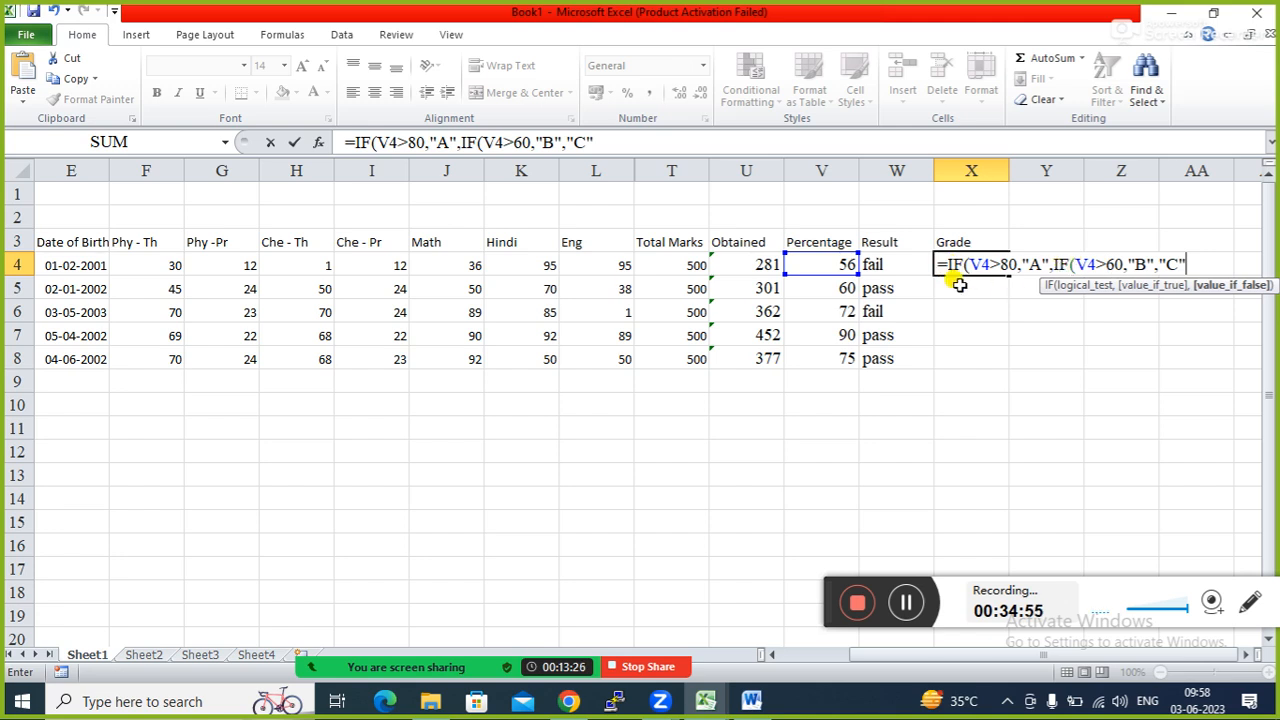
text()))
key(Return)
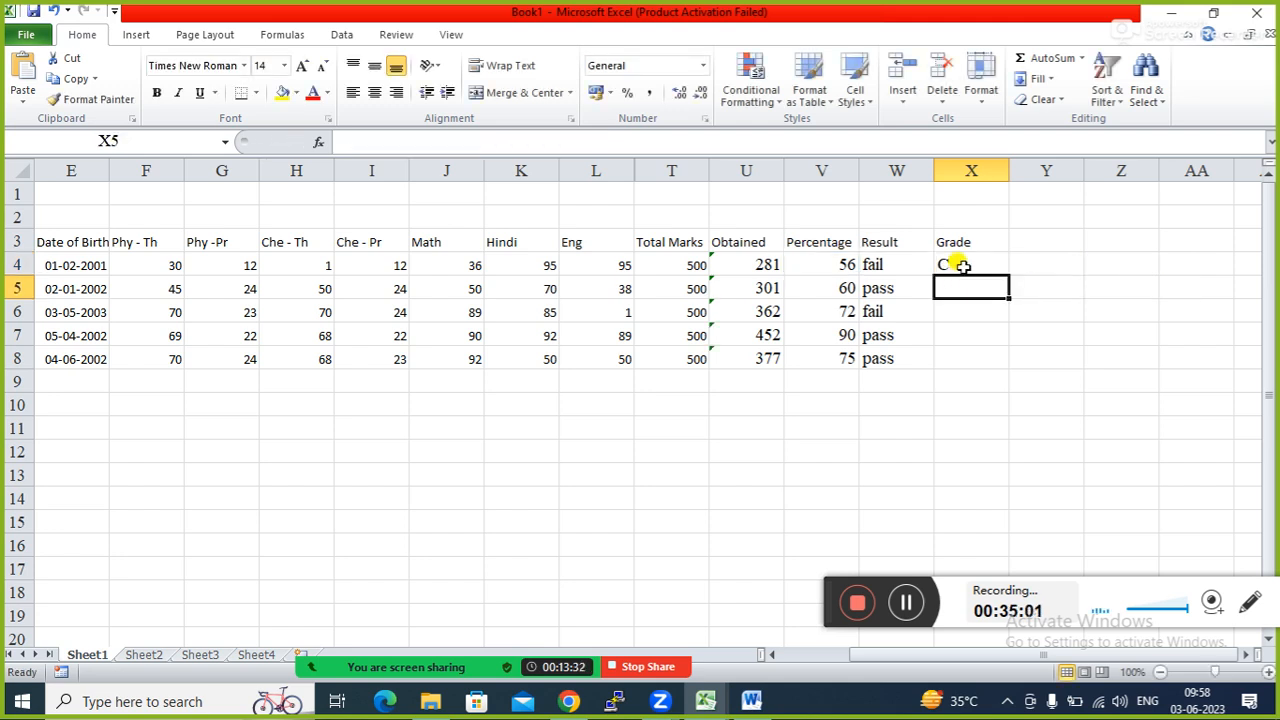
Remove and re-enter the two closing parentheses of the grade formula in X4
click(961, 264)
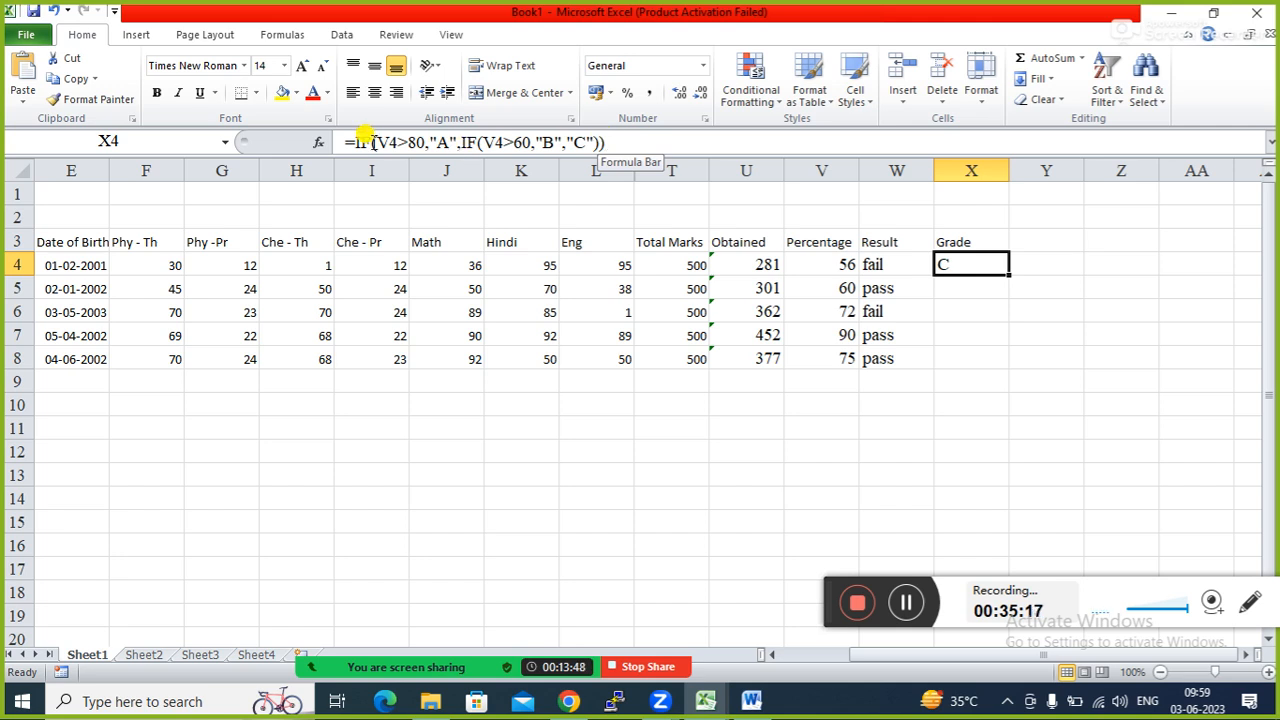
click(638, 139)
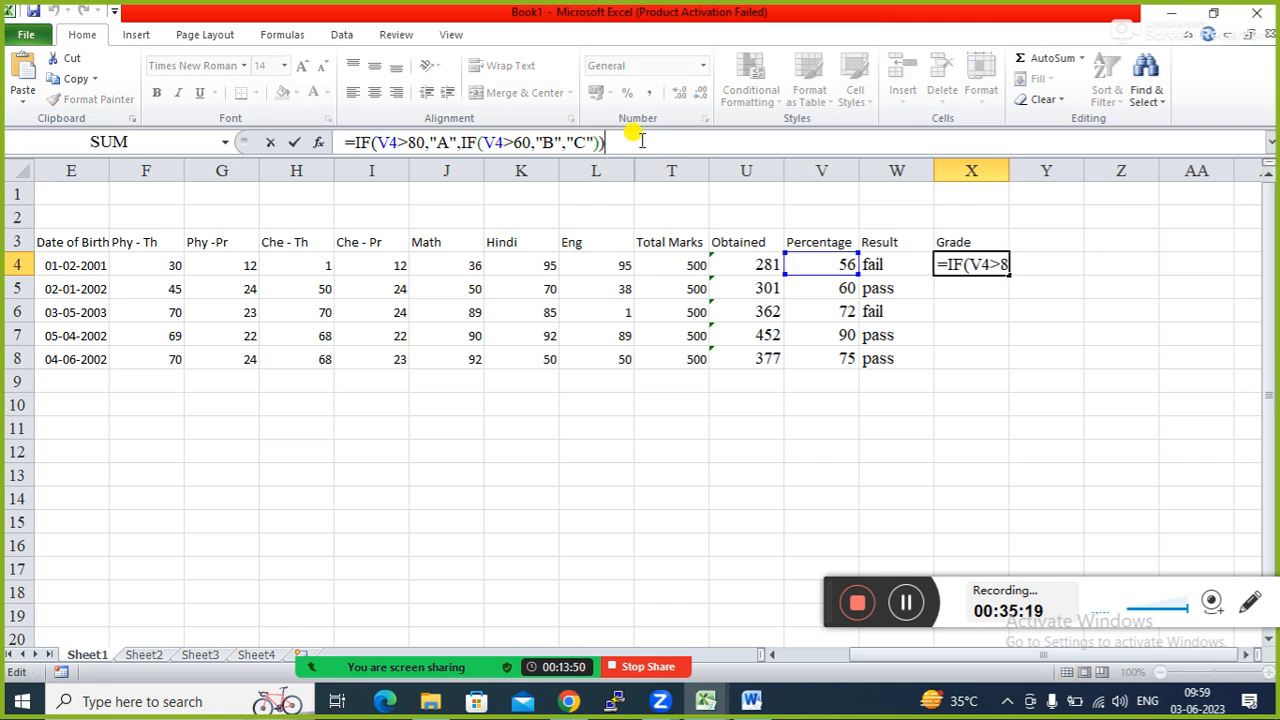
key(BackSpace)
key(BackSpace)
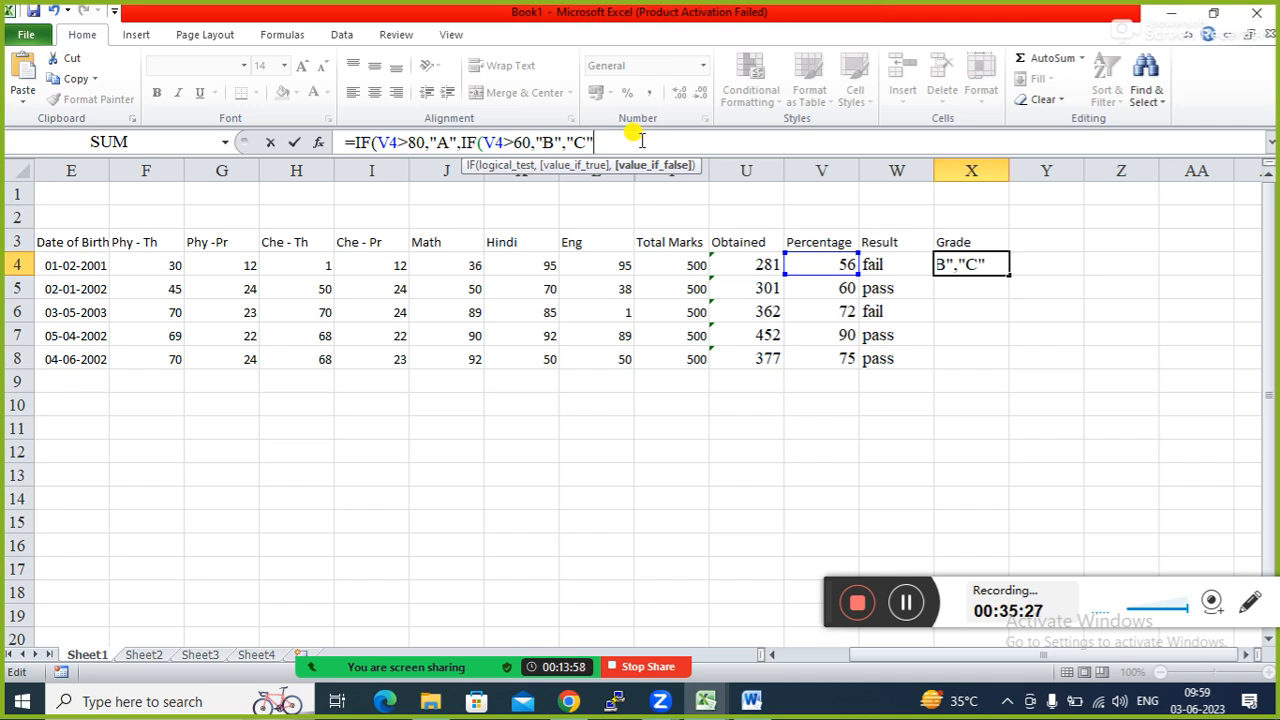
text())
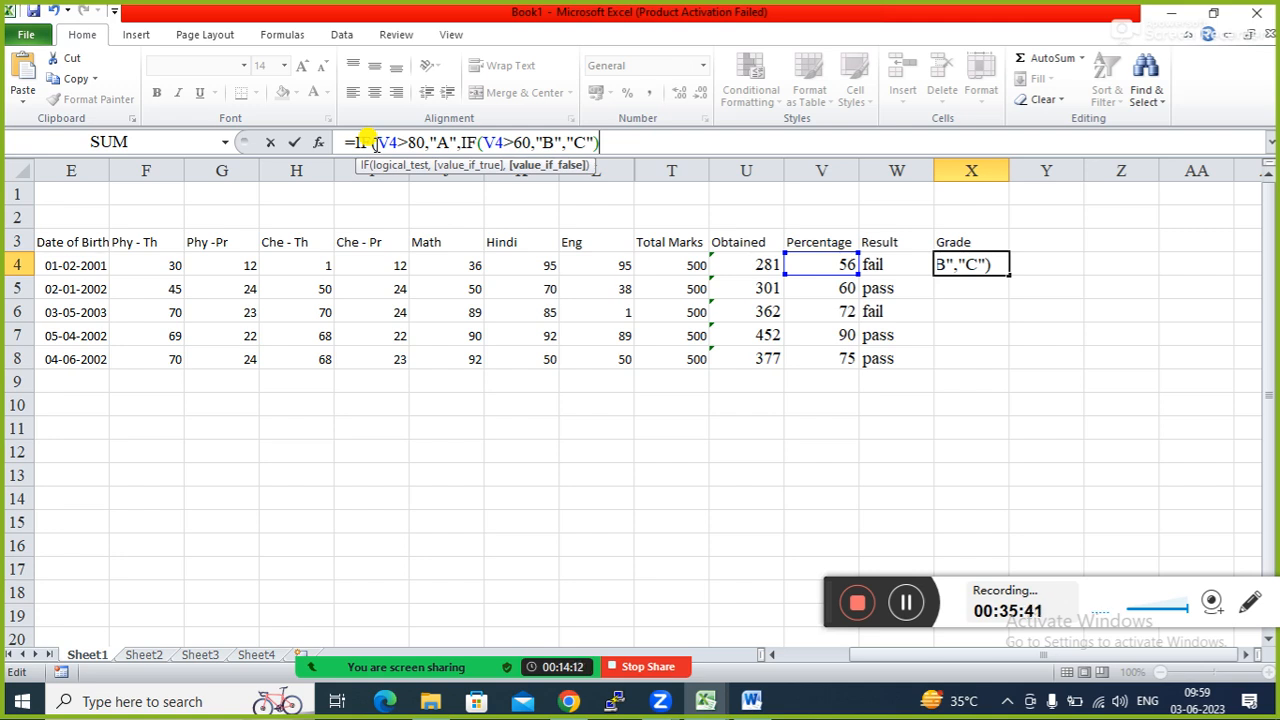
text())
key(Return)
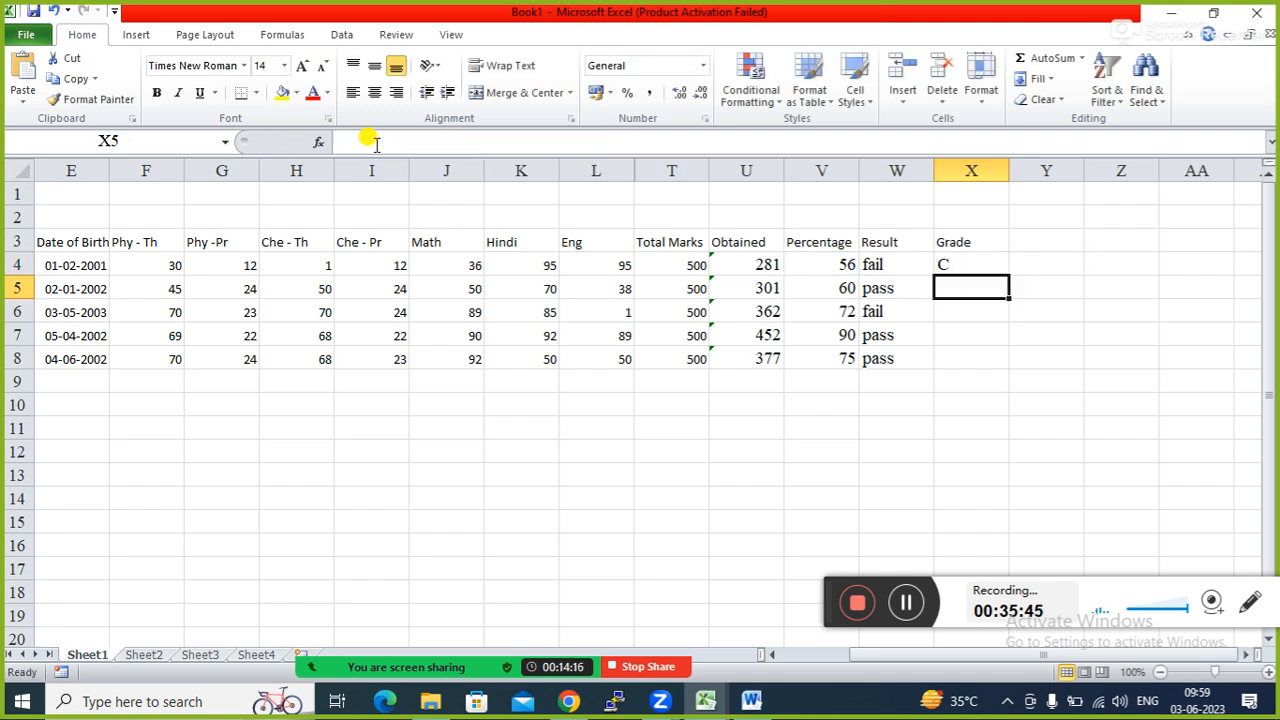
Display the argument hints of the IF and SUMIFS functions in the empty cell Y4 and discard both entries
key(Right)
key(Up)
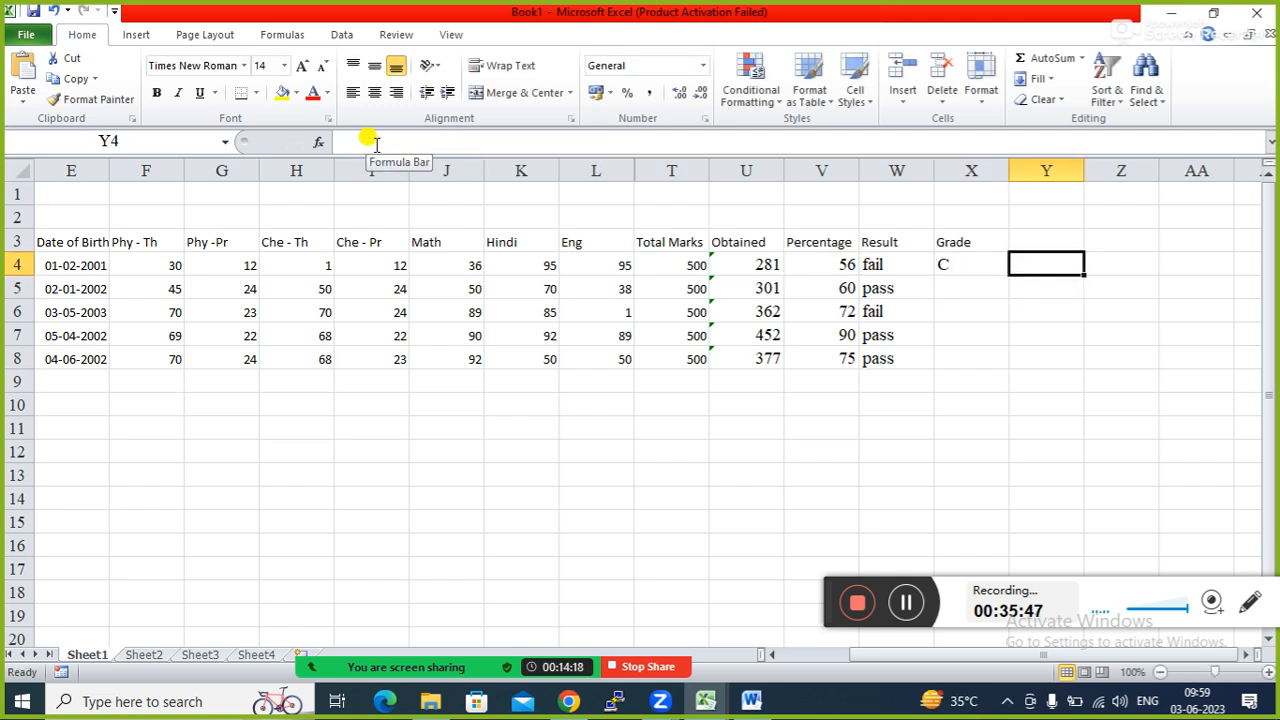
text(=)
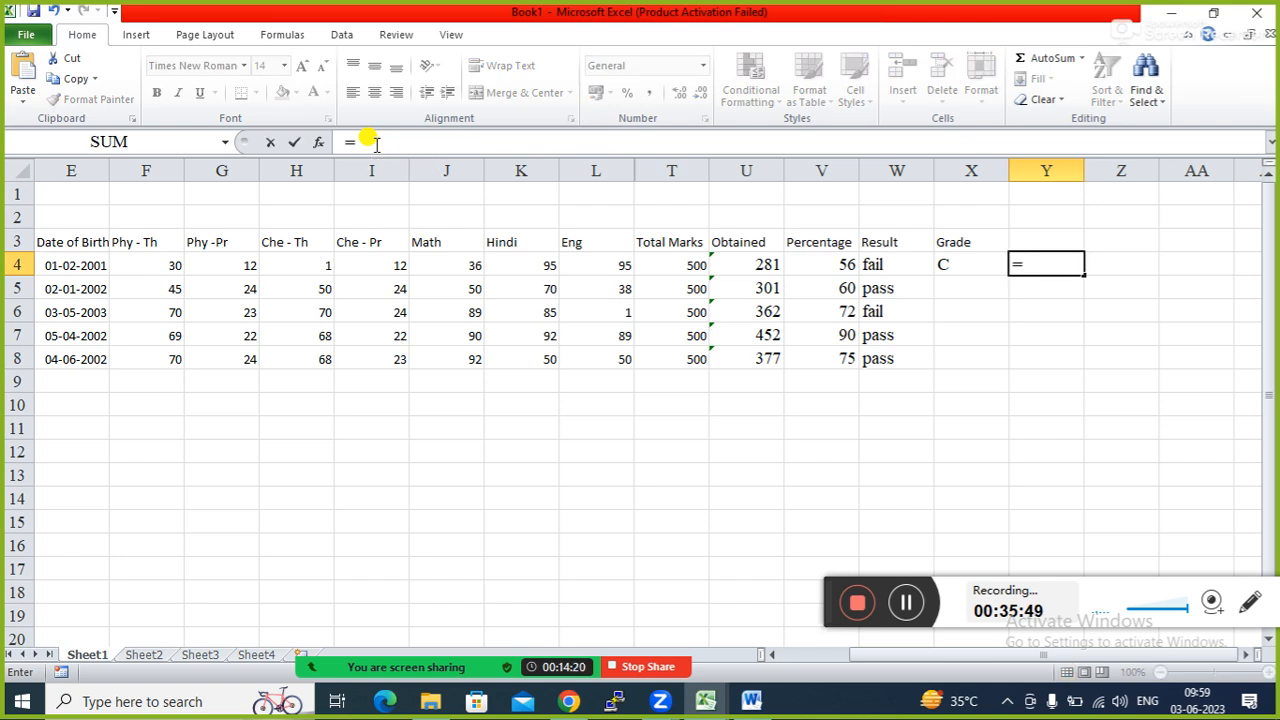
text(IF)
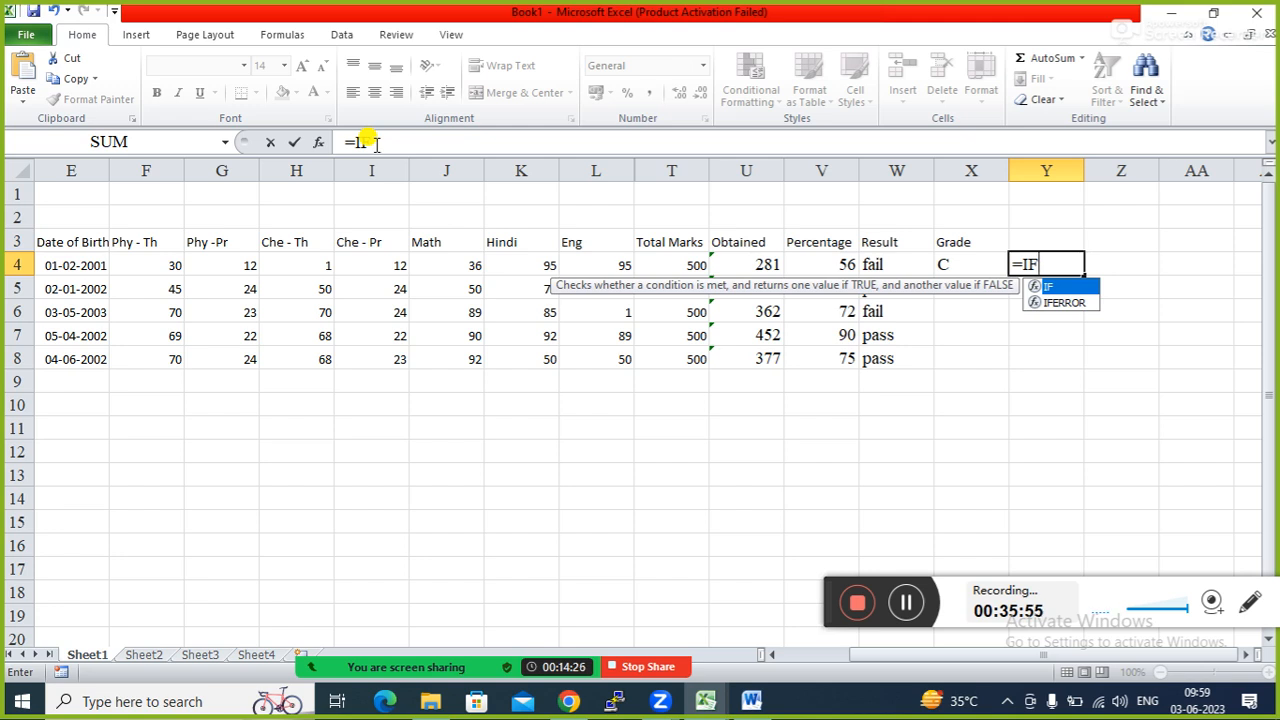
text(()
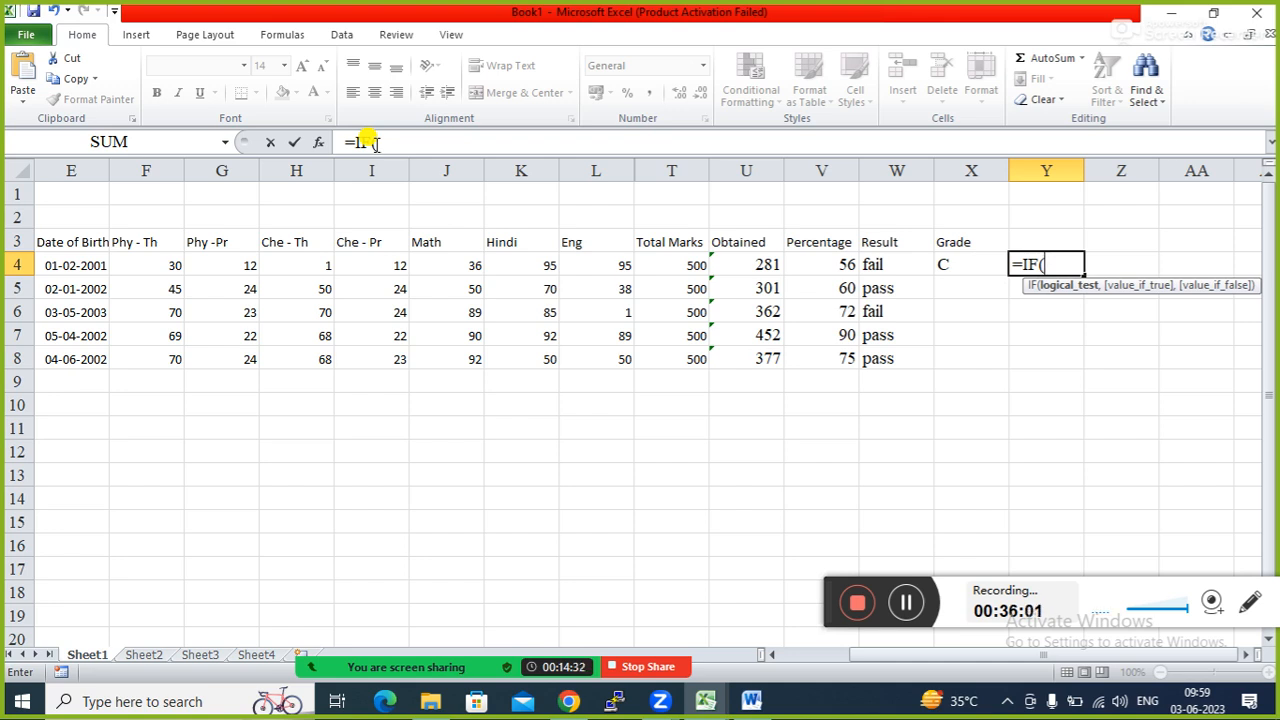
key(Escape)
text(=)
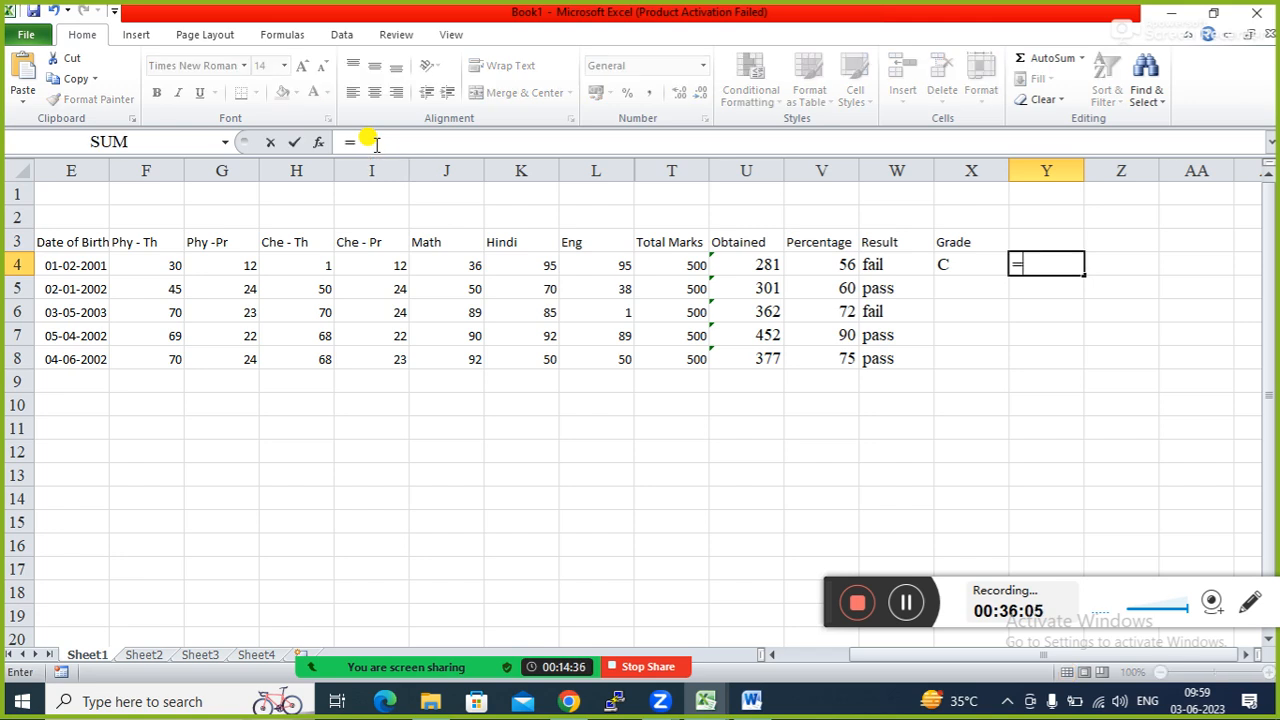
text(SU)
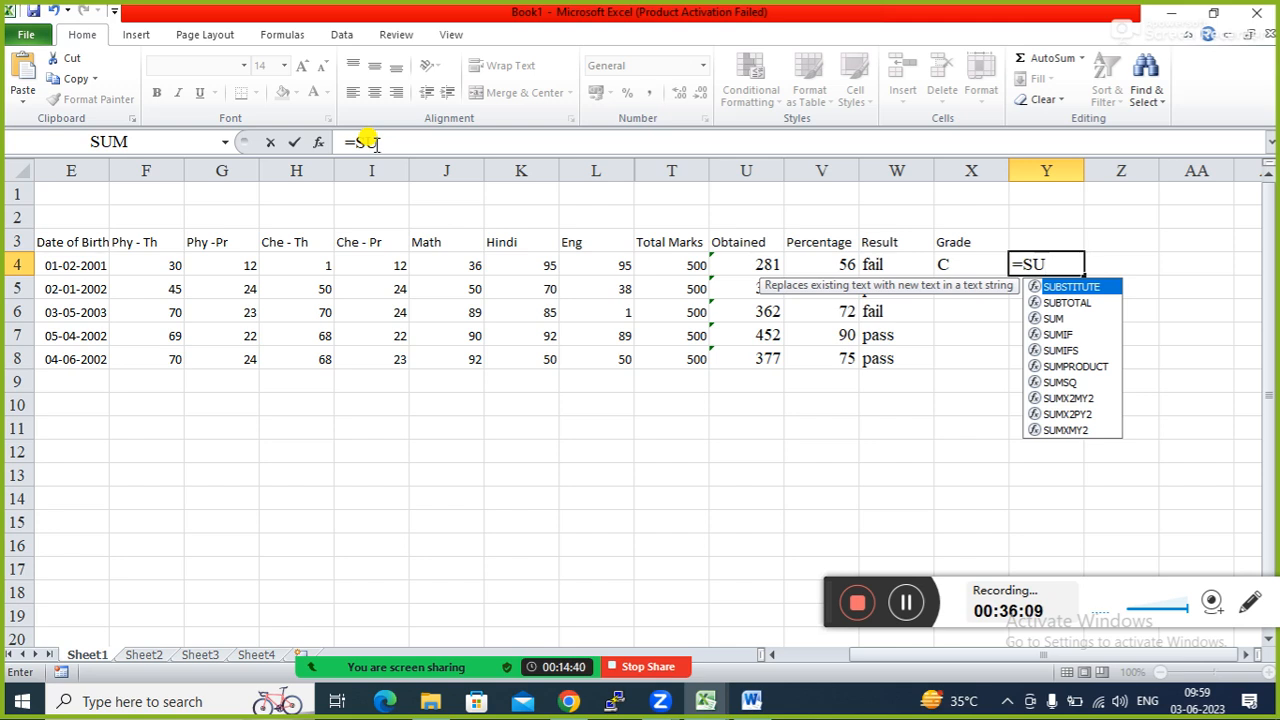
click(1069, 352)
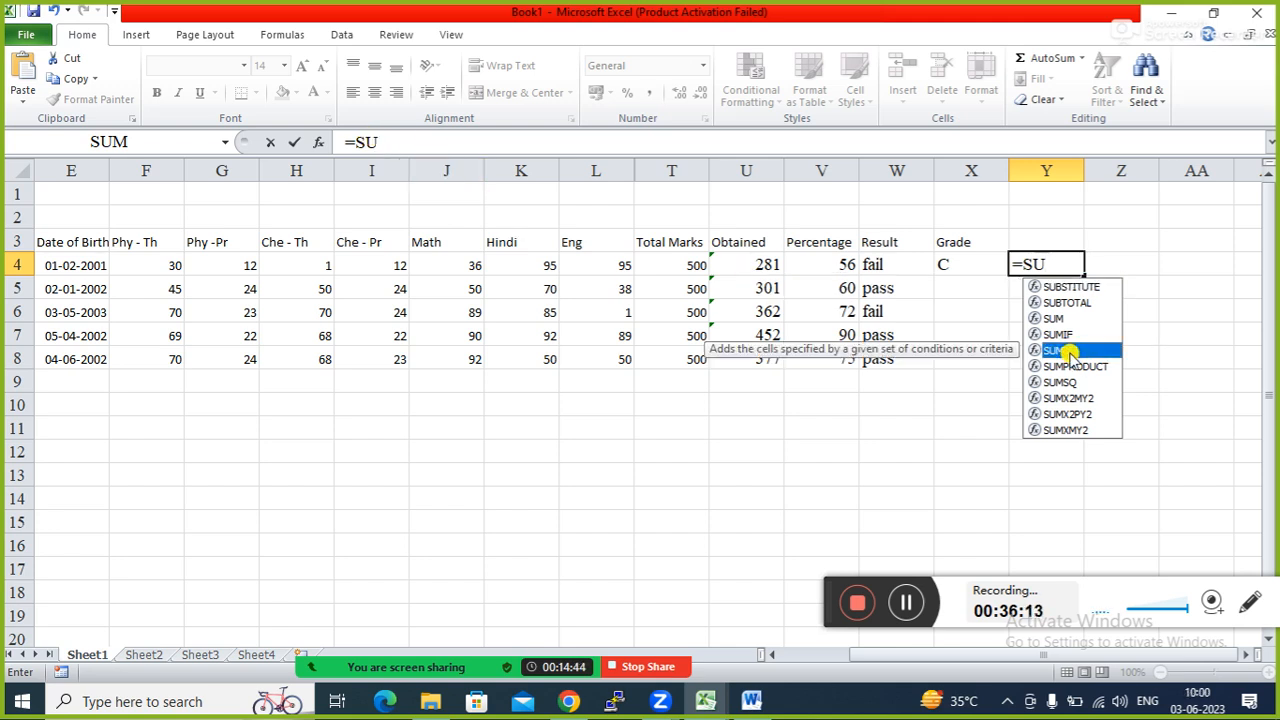
double_click(1069, 352)
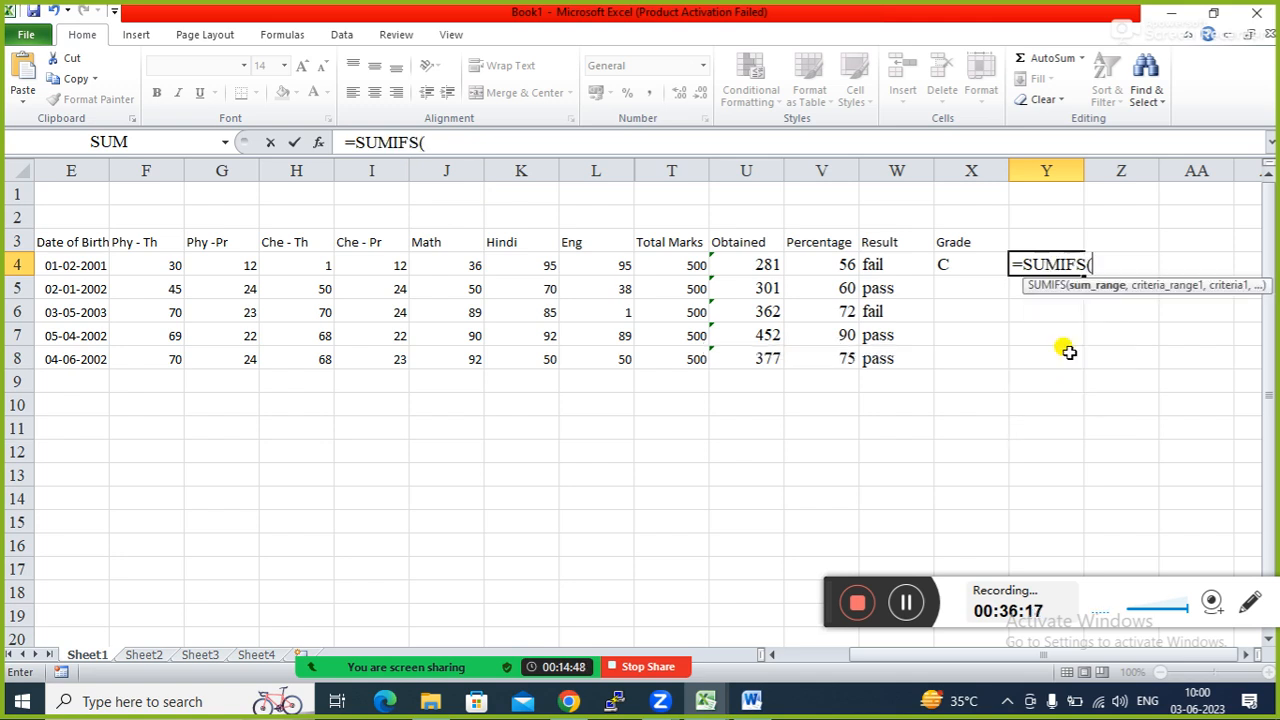
key(Escape)
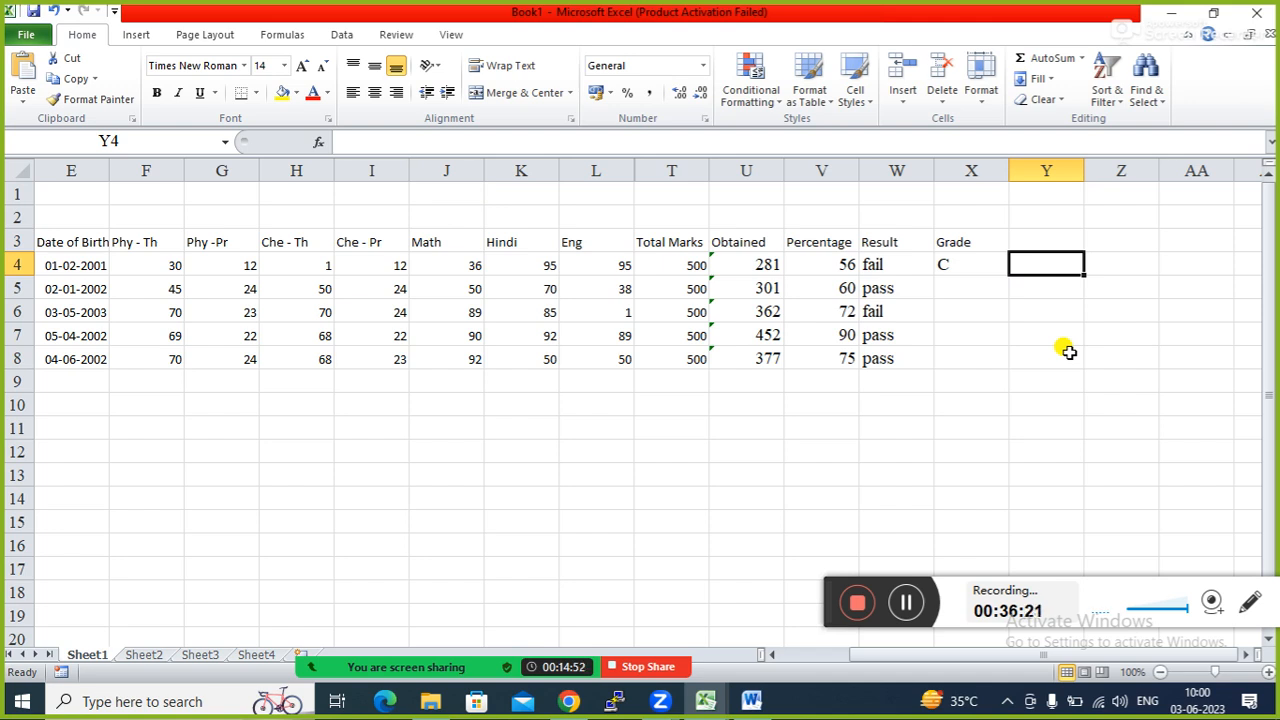
Fill the grade formula from X4 down to X8 for the remaining students
click(955, 266)
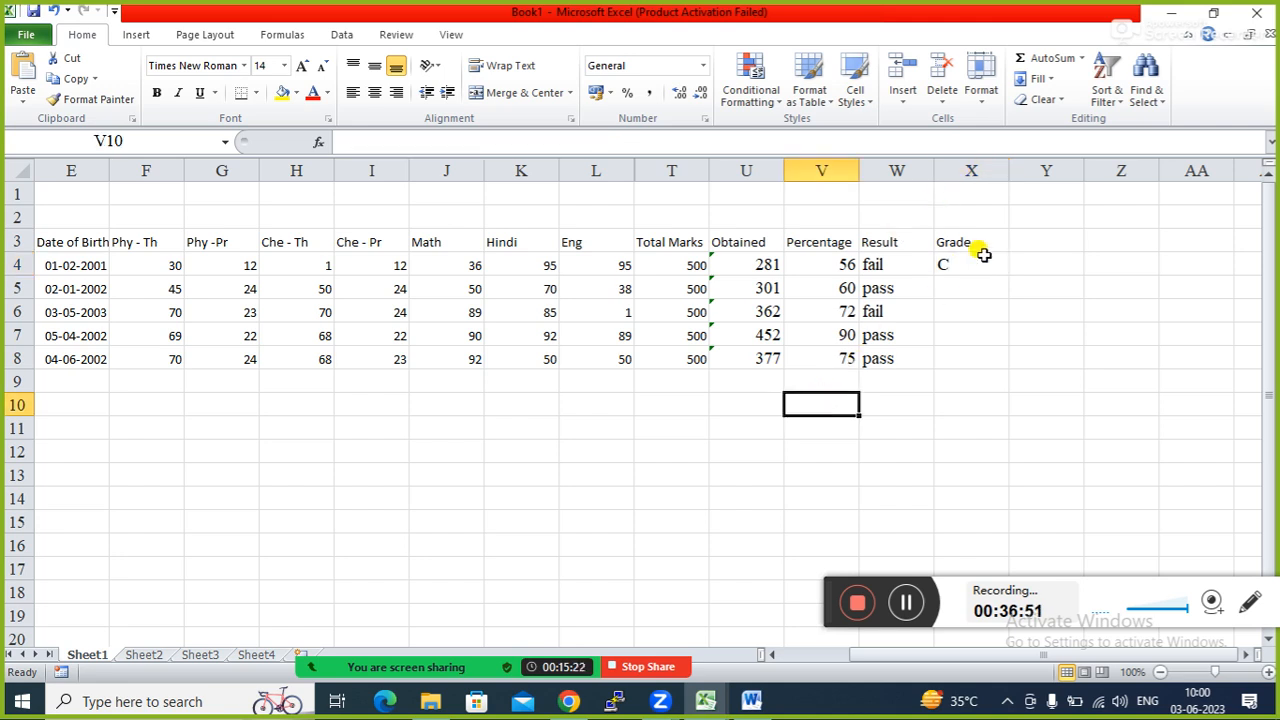
click(983, 256)
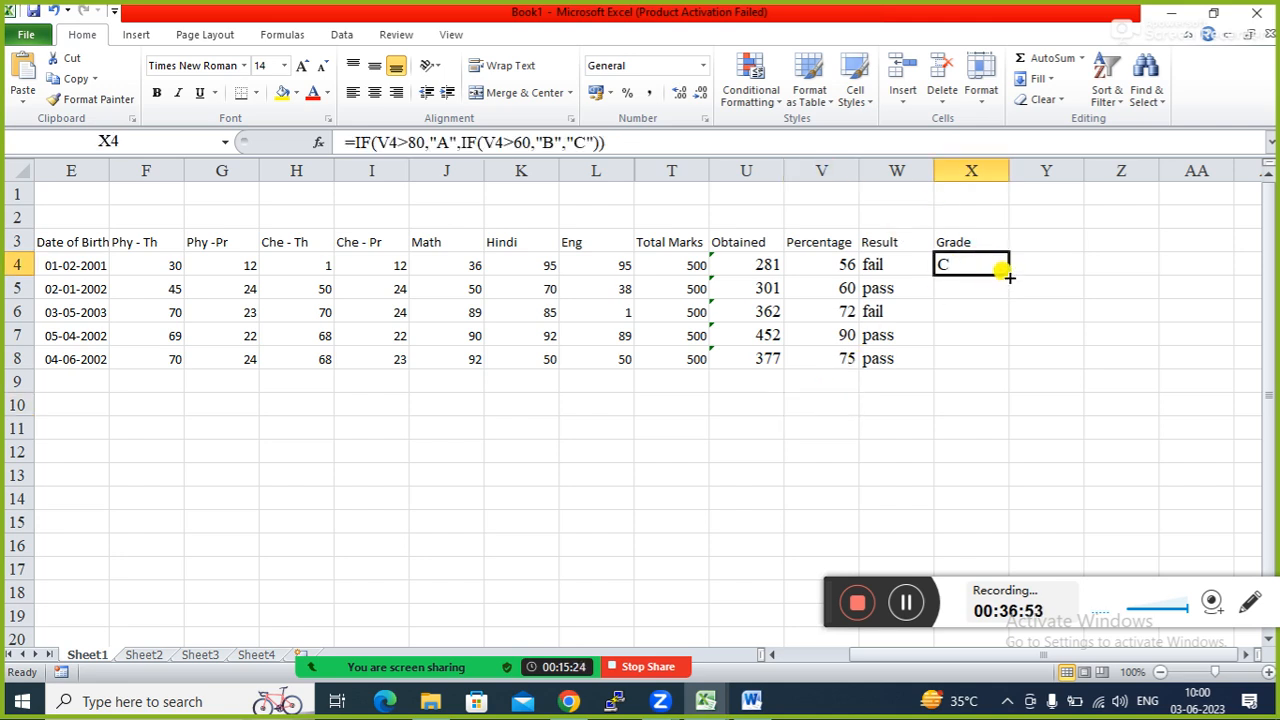
double_click(1009, 276)
click(1090, 281)
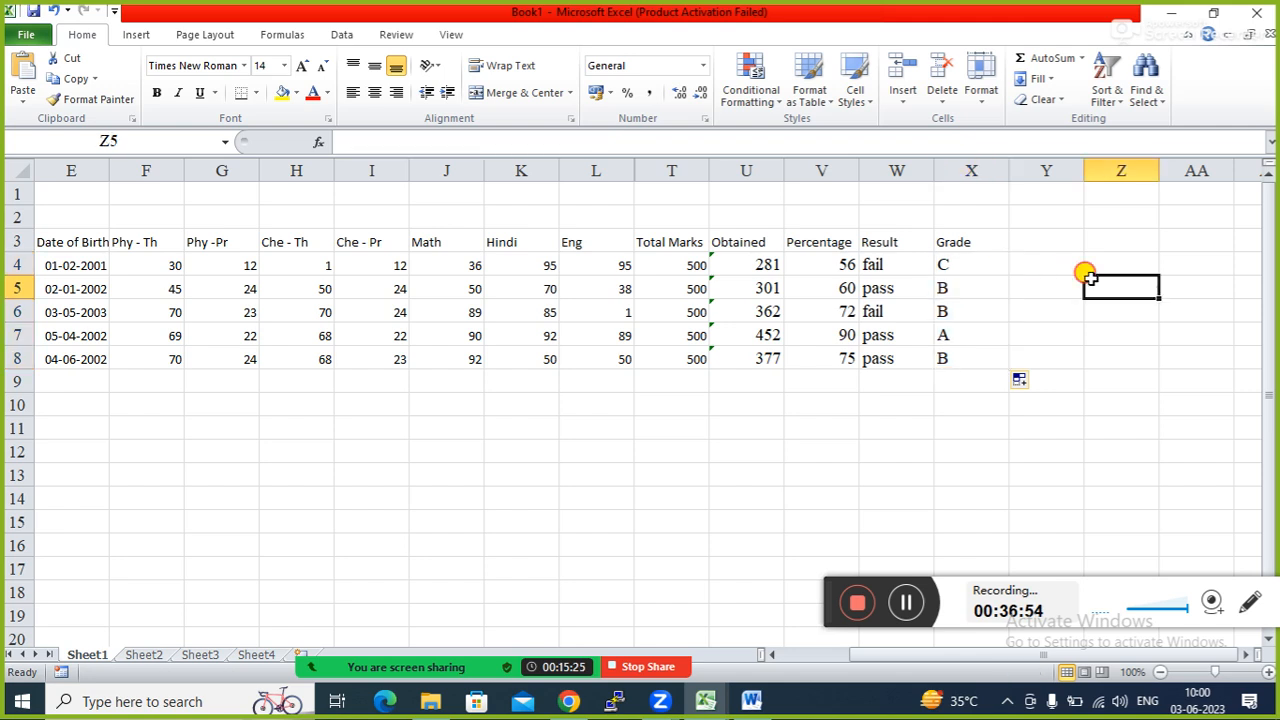
Review the grade formulas in X4 and X7 against the students' percentages
click(955, 266)
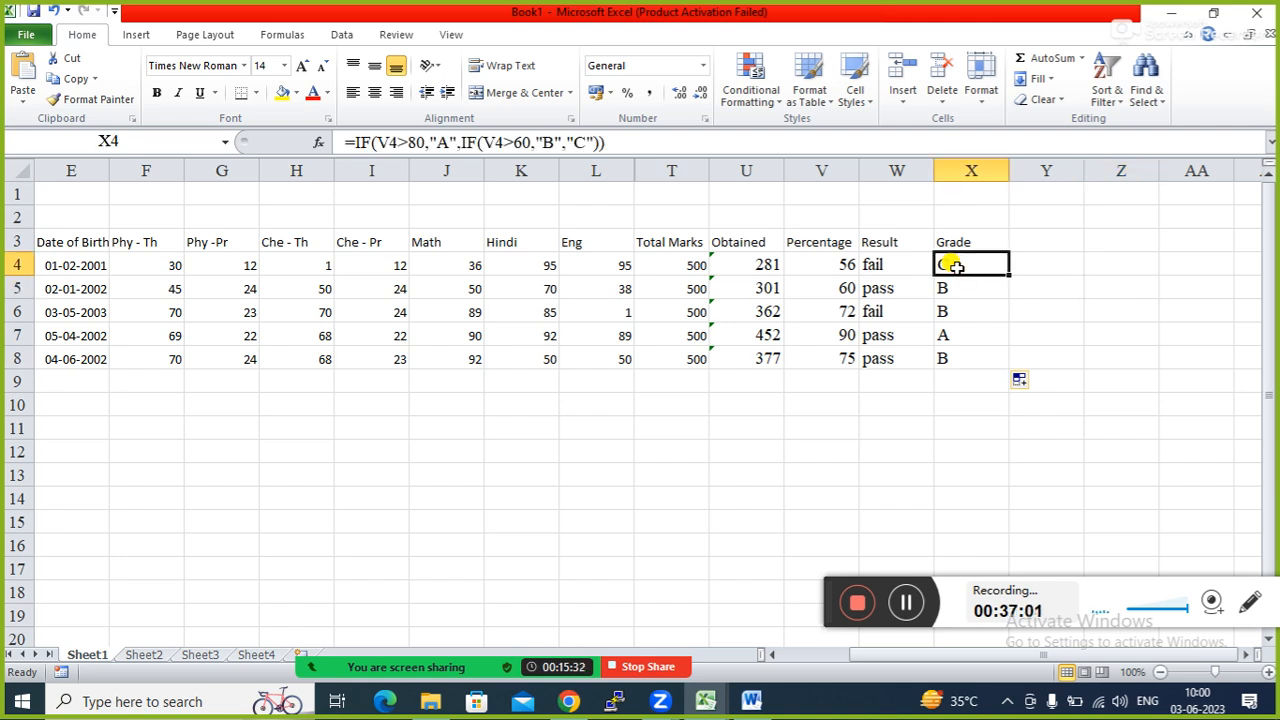
click(948, 334)
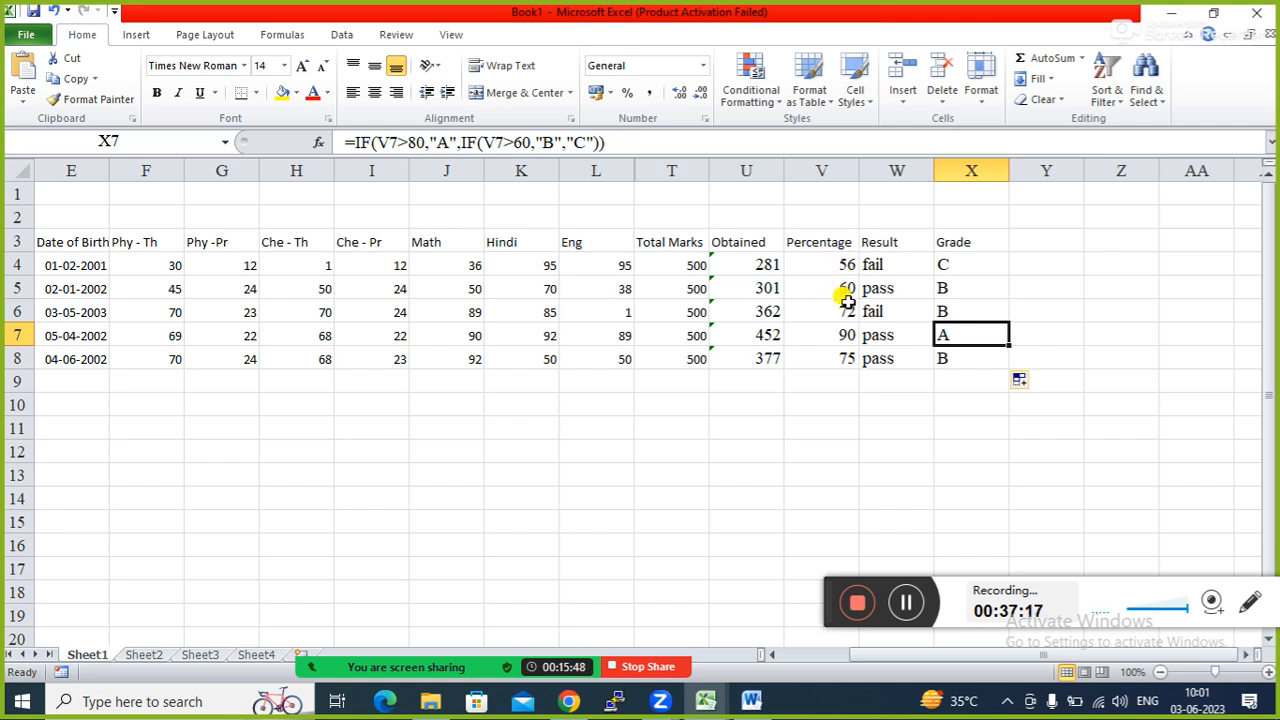
click(958, 264)
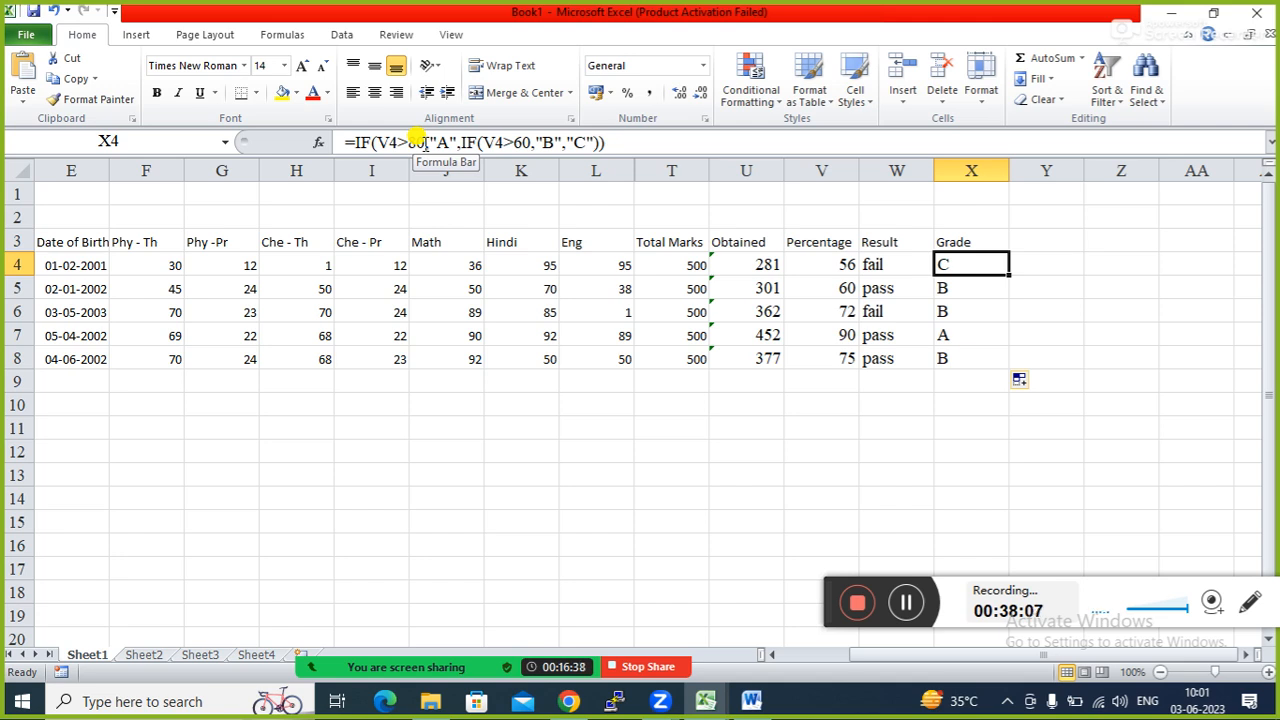
Look across the whole marks table from the Roll No column to the Grade column
click(163, 514)
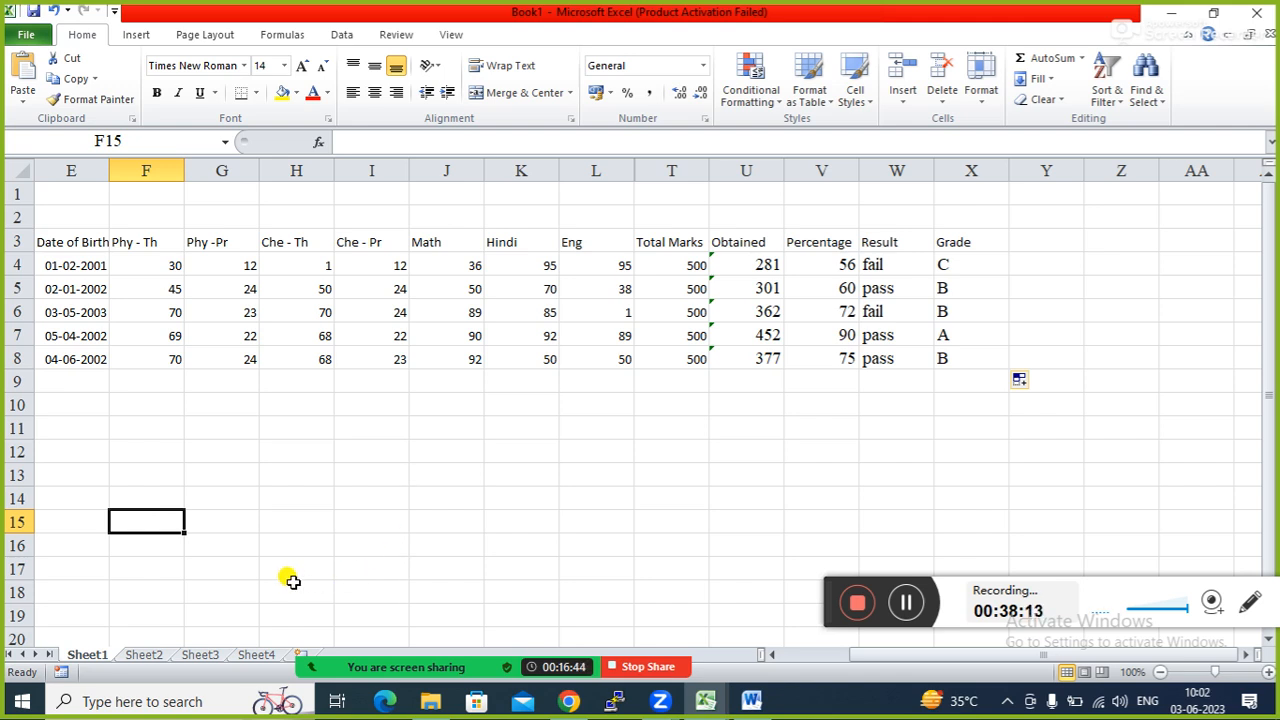
click(133, 377)
key(Left)
key(Left)
key(Left)
key(Left)
key(Left)
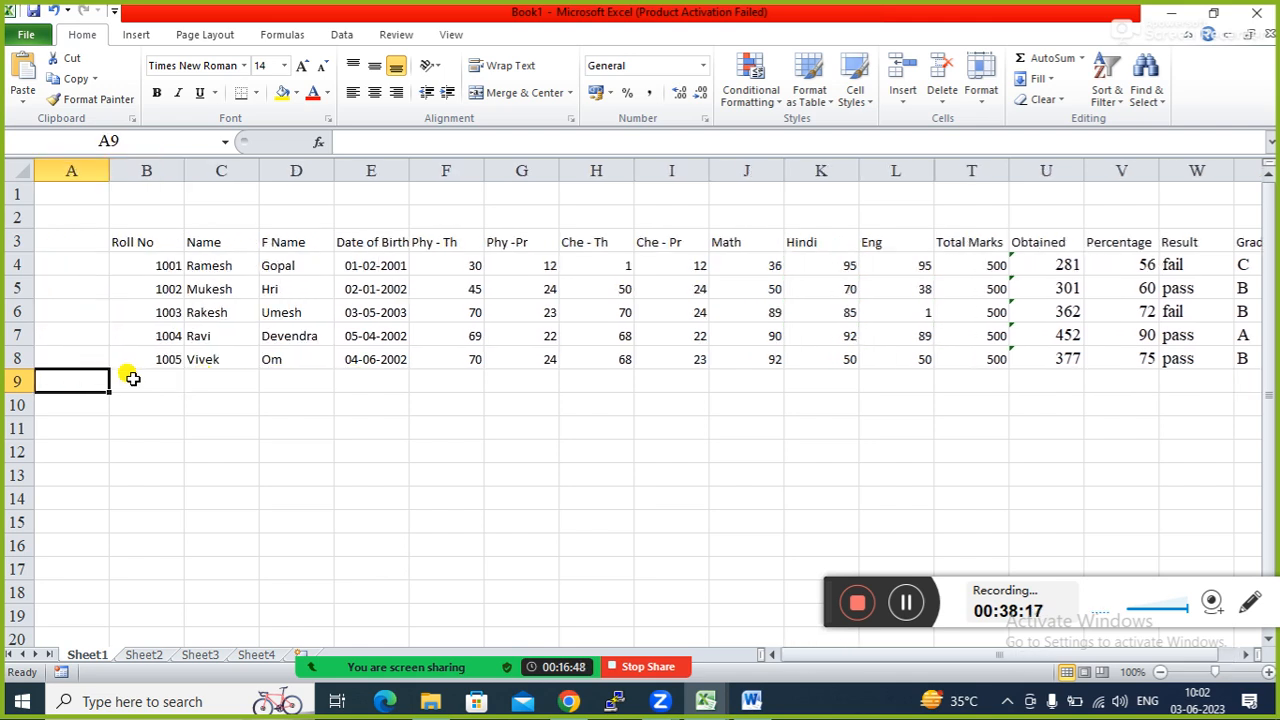
key(Right)
key(Right)
key(Right)
key(Right)
key(Right)
key(Right)
key(Right)
key(Right)
key(Right)
key(Right)
key(Right)
key(Right)
key(Right)
key(Right)
key(Right)
key(Right)
key(Left)
key(Left)
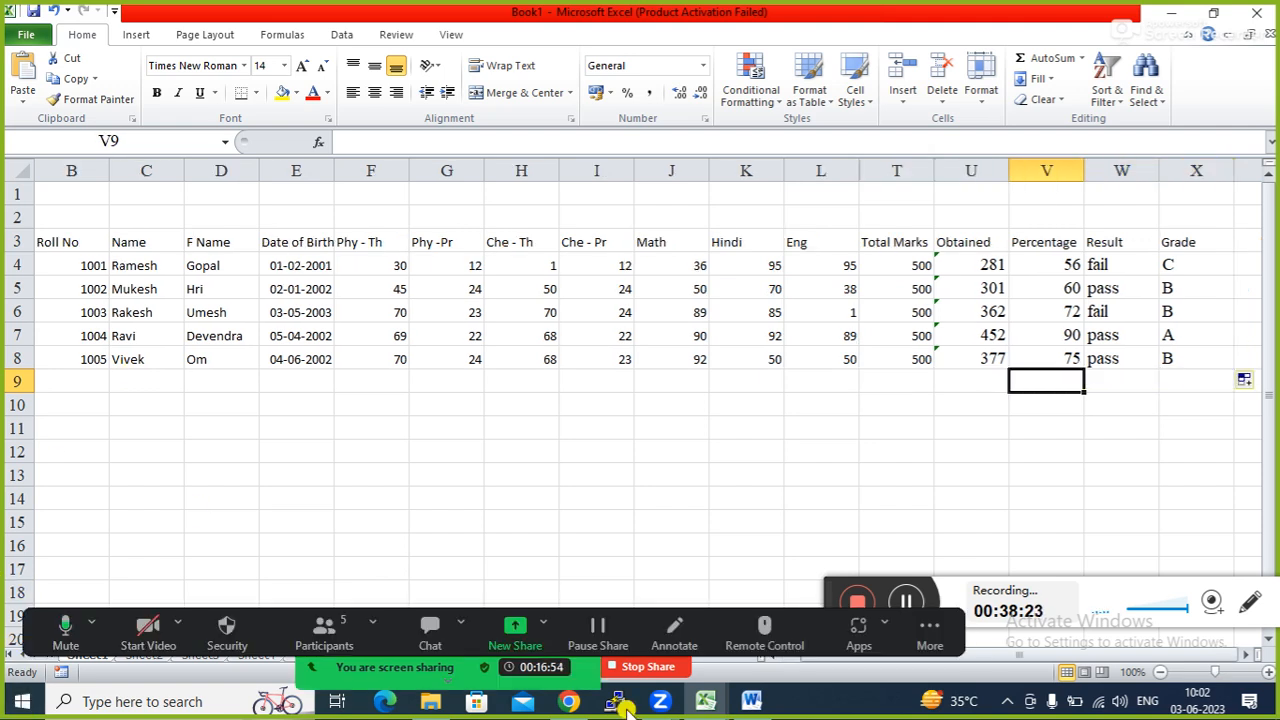
Switch to the marks sheets workbook and enlarge the formula bar to read the complete result formula in W5
click(705, 701)
click(618, 636)
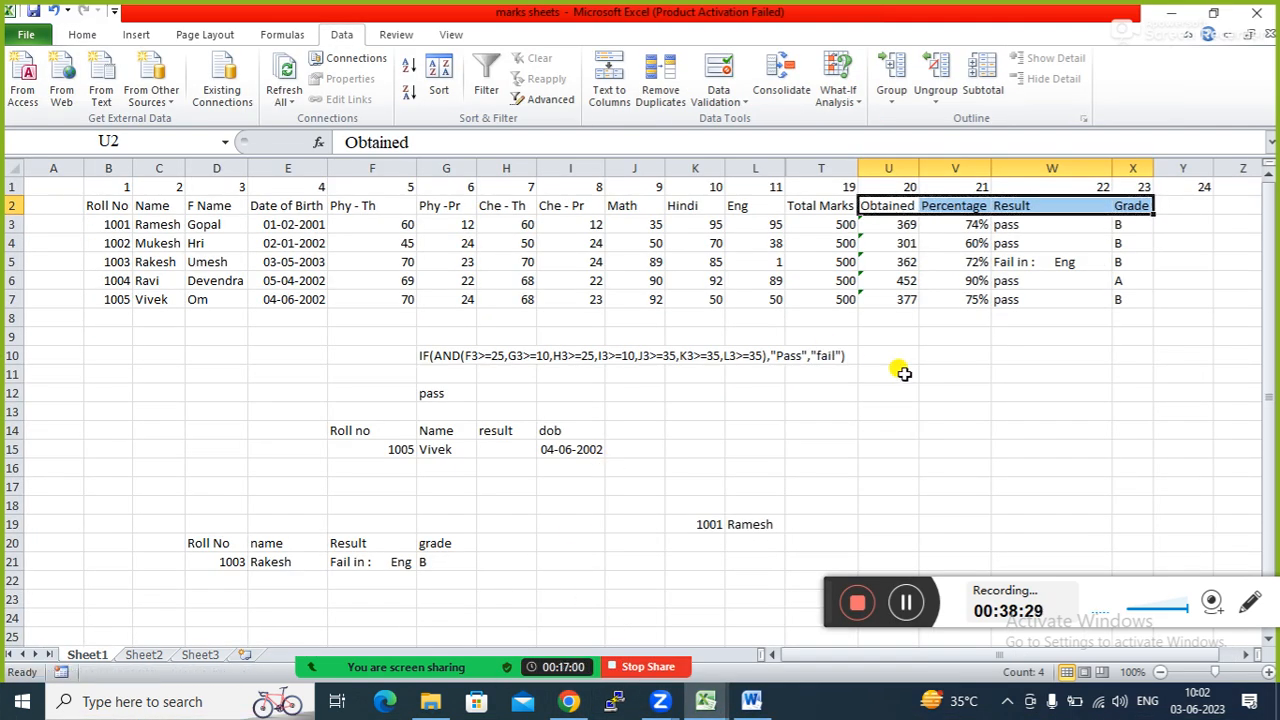
key(Escape)
click(1044, 255)
click(1044, 337)
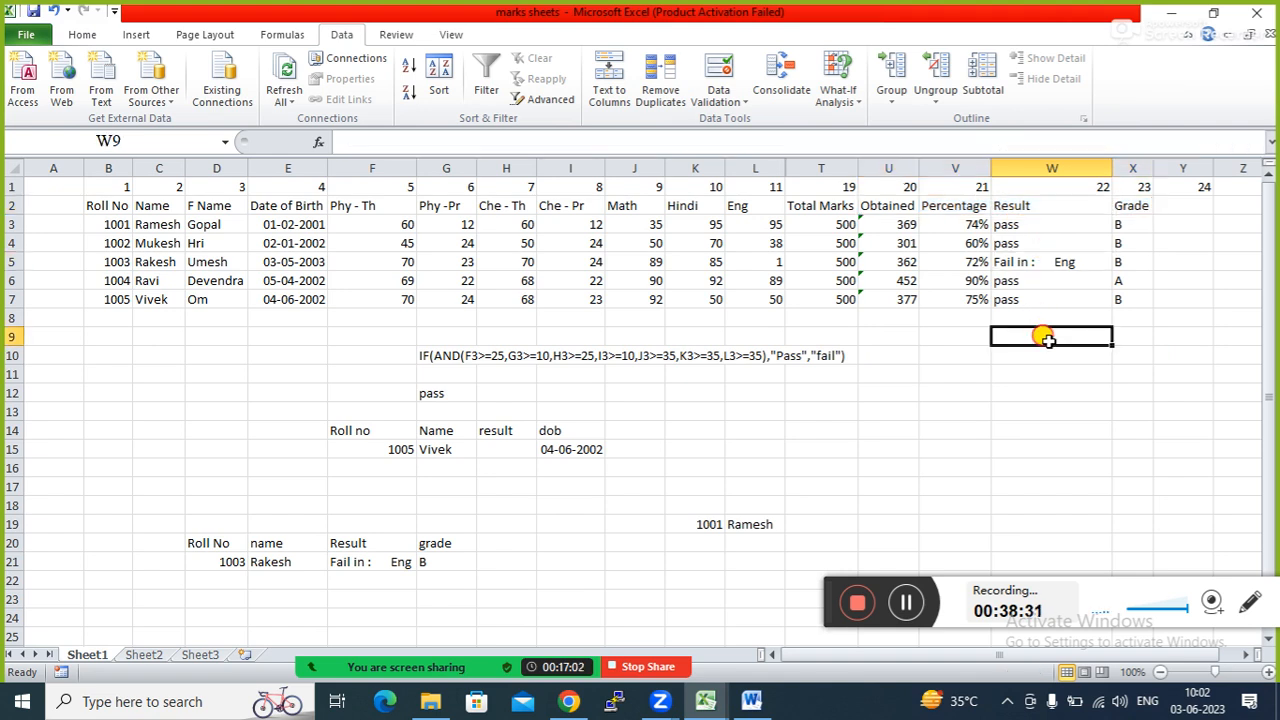
click(1057, 262)
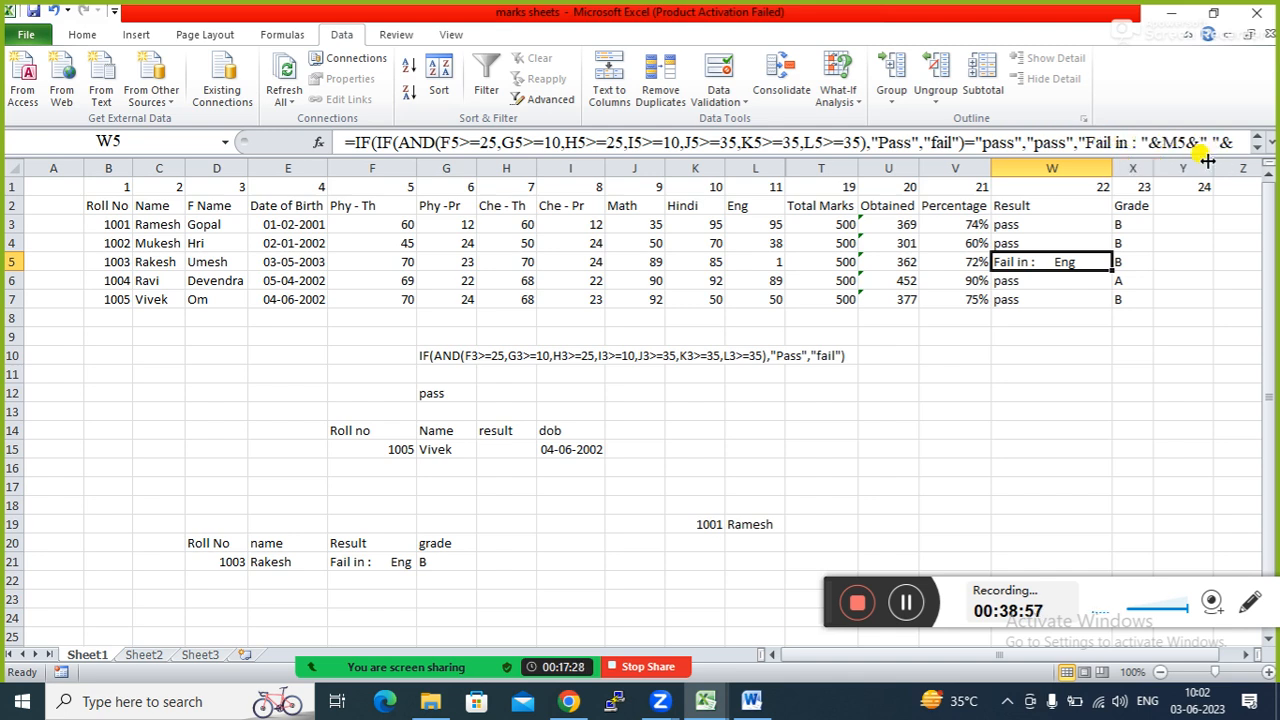
drag(1205, 148, 1202, 192)
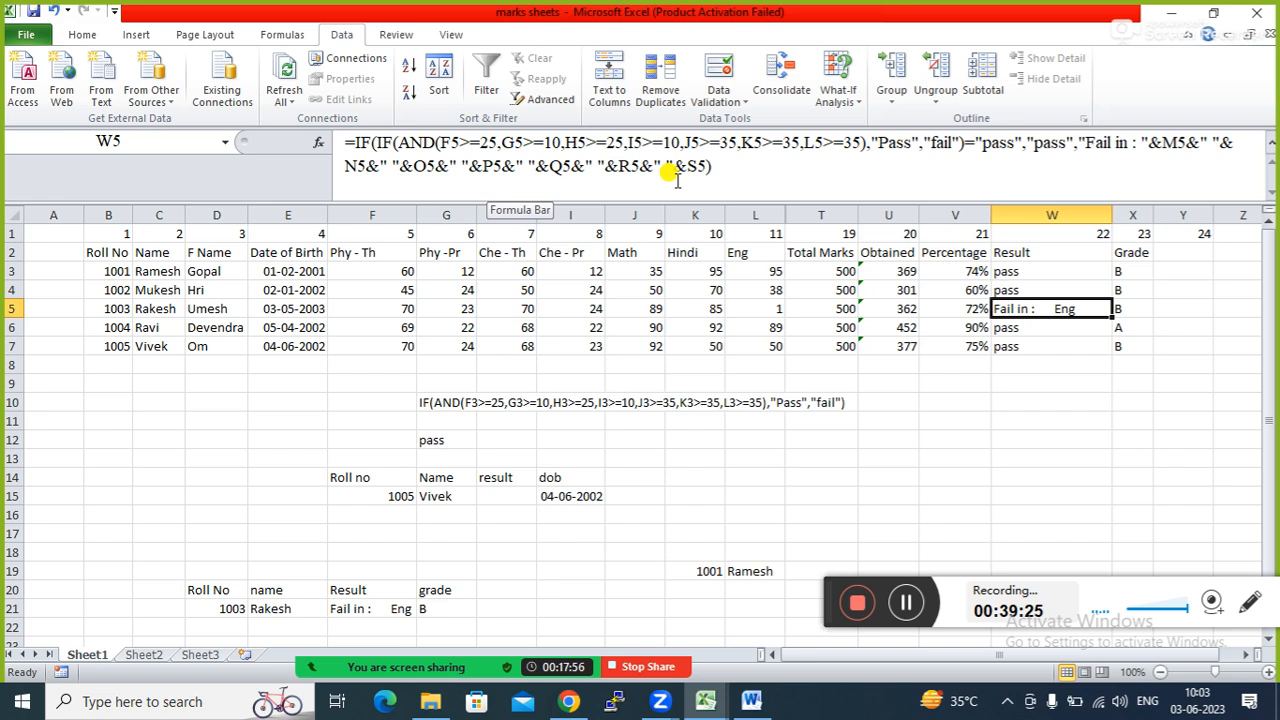
Return to the Book1 workbook and review the first student's result, grade, percentage and obtained marks formulas in row 4
click(609, 551)
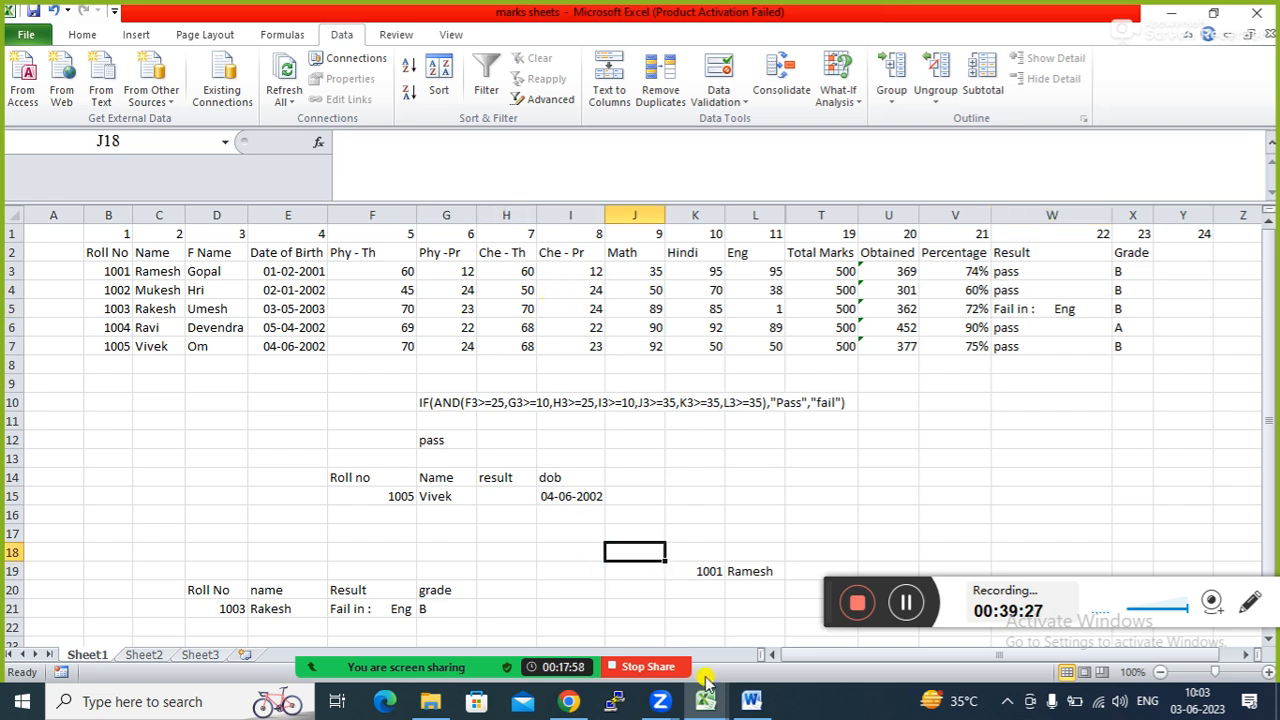
mouse_move(705, 683)
click(777, 636)
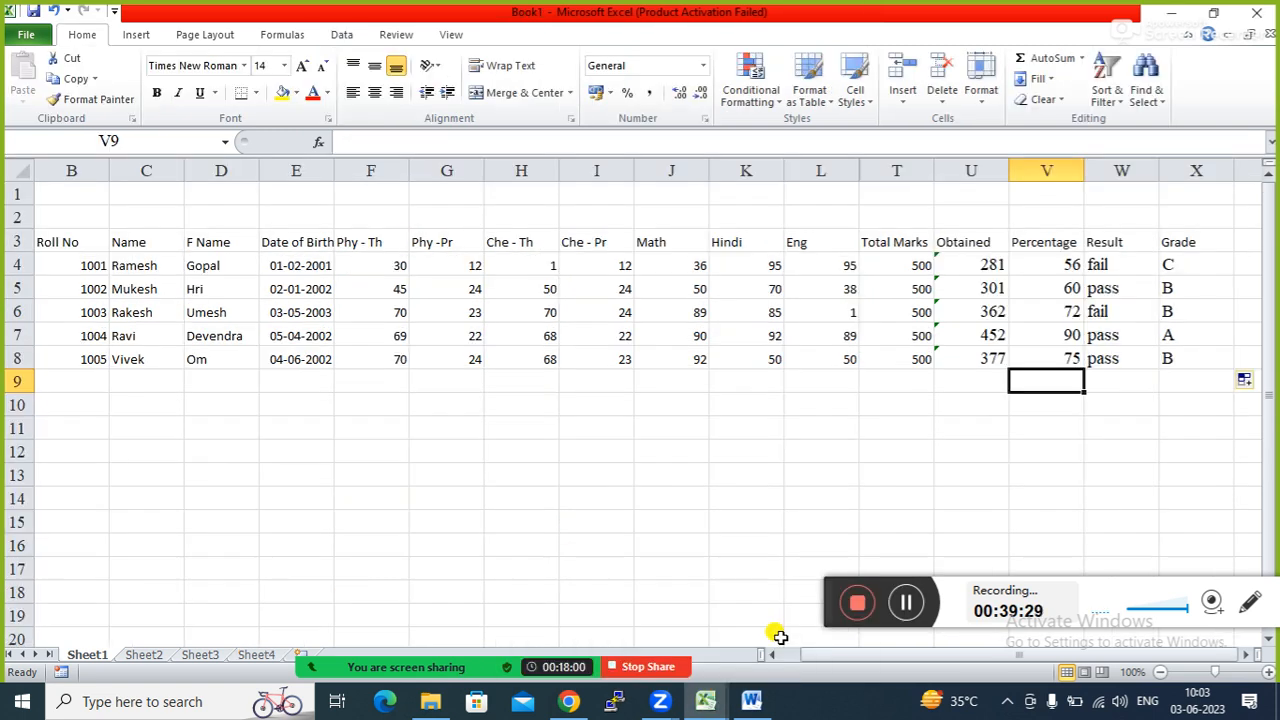
click(694, 452)
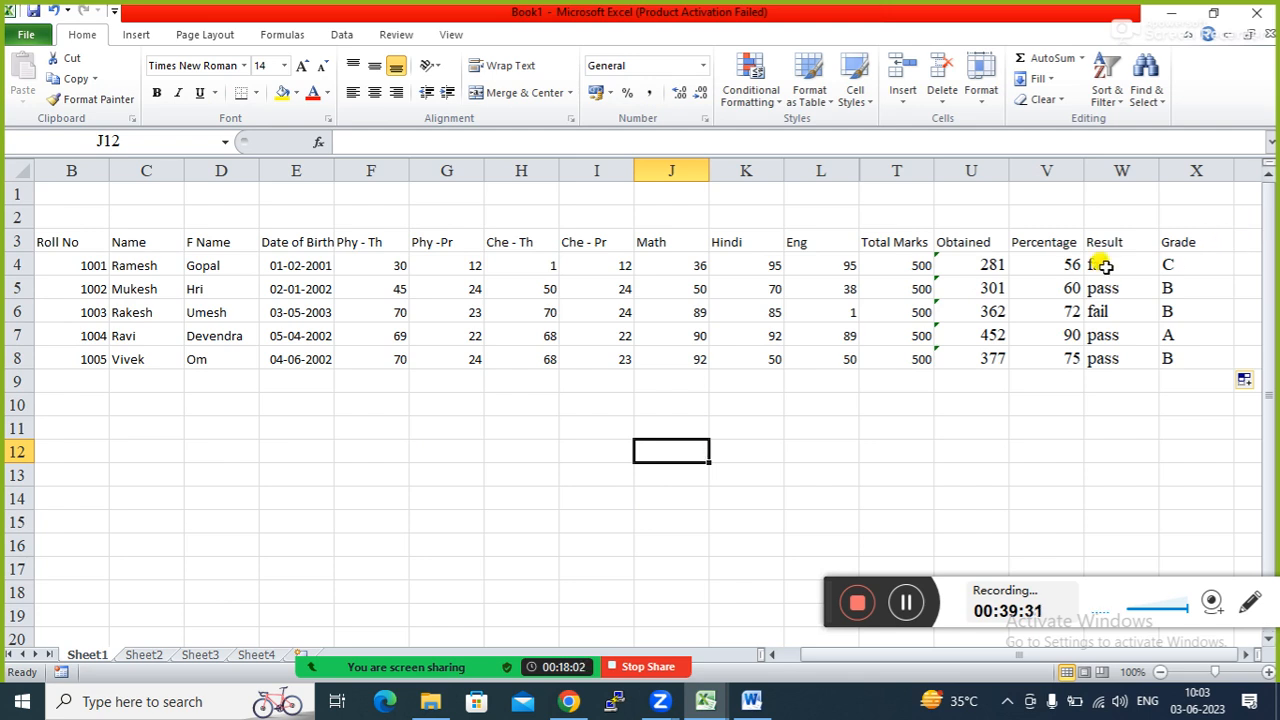
click(1104, 265)
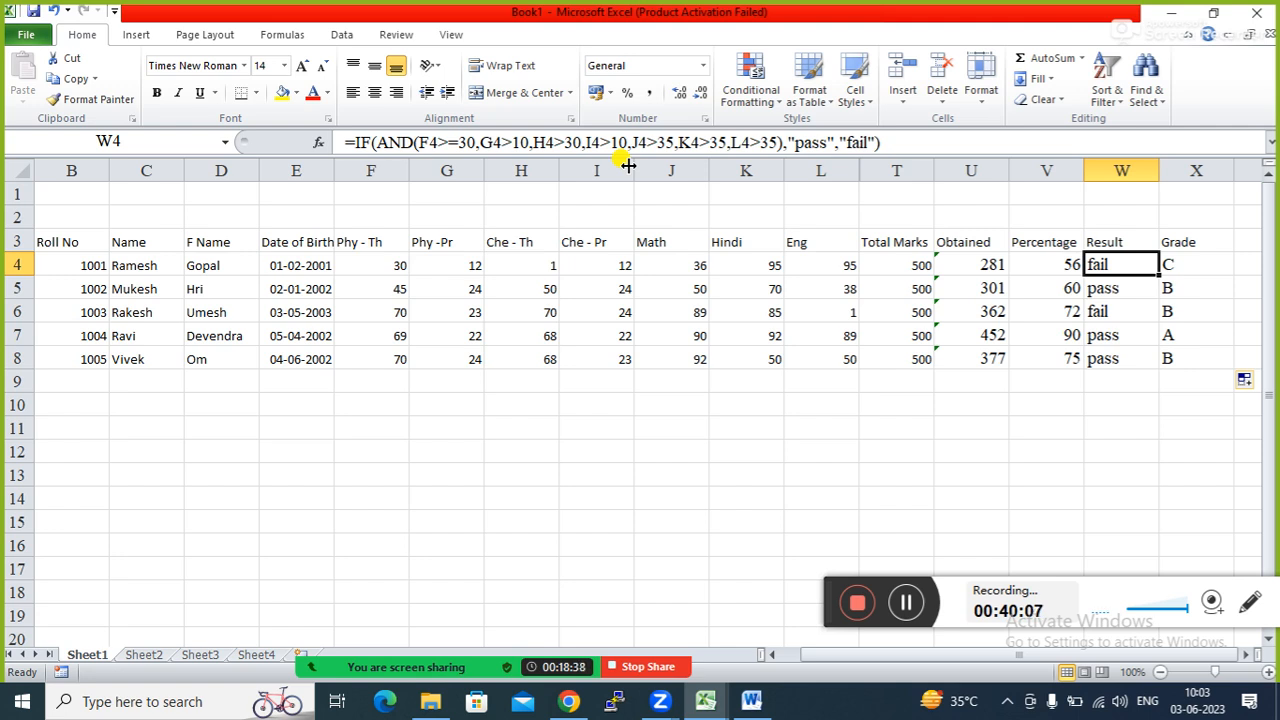
click(1198, 262)
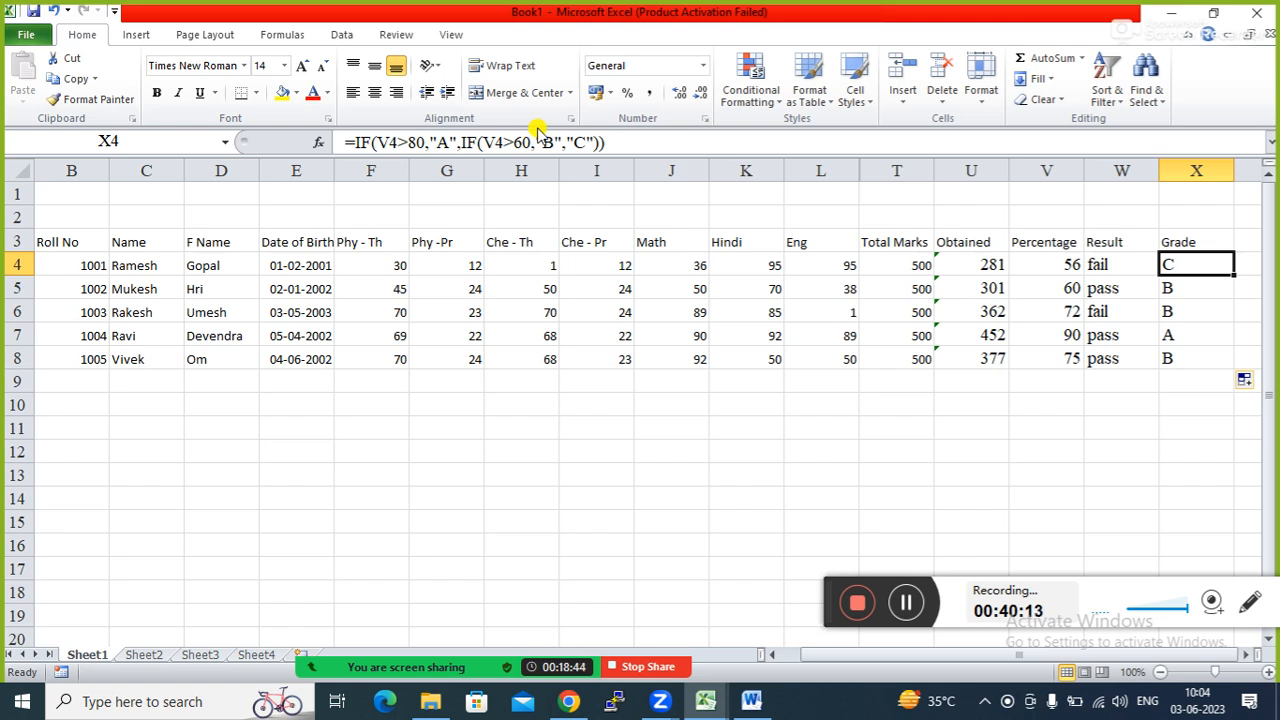
click(1095, 264)
click(1063, 265)
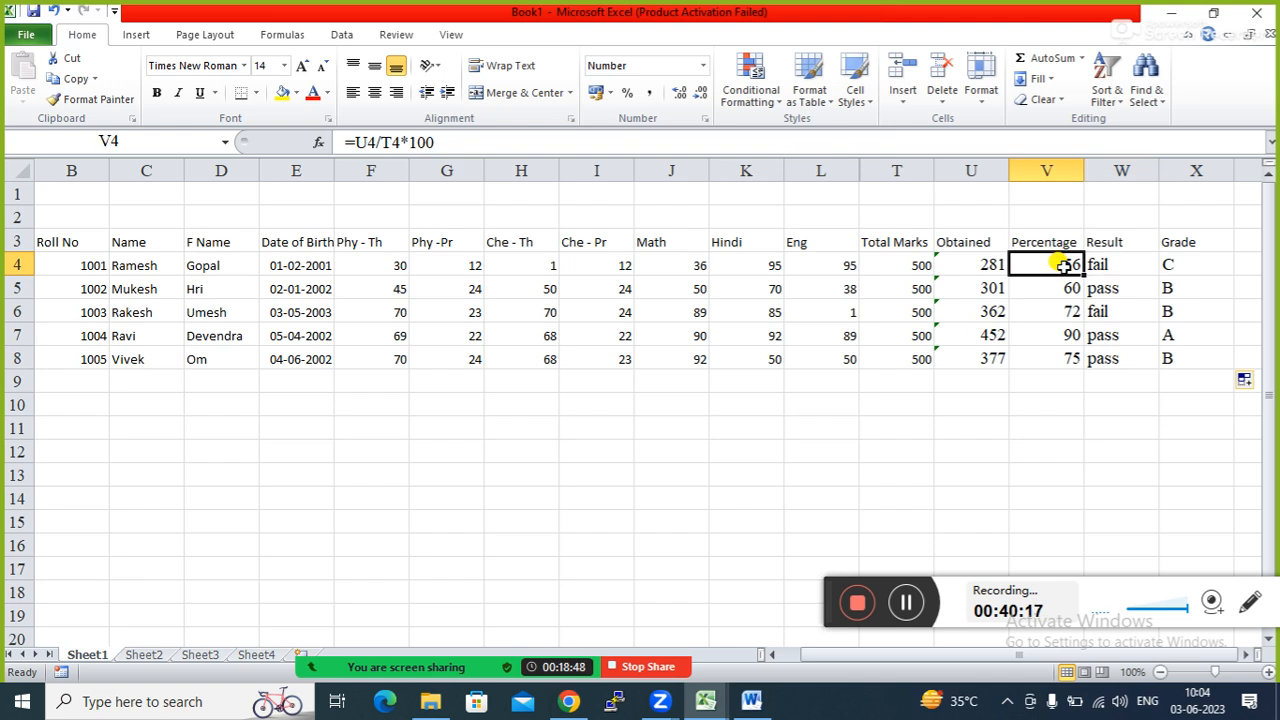
click(972, 264)
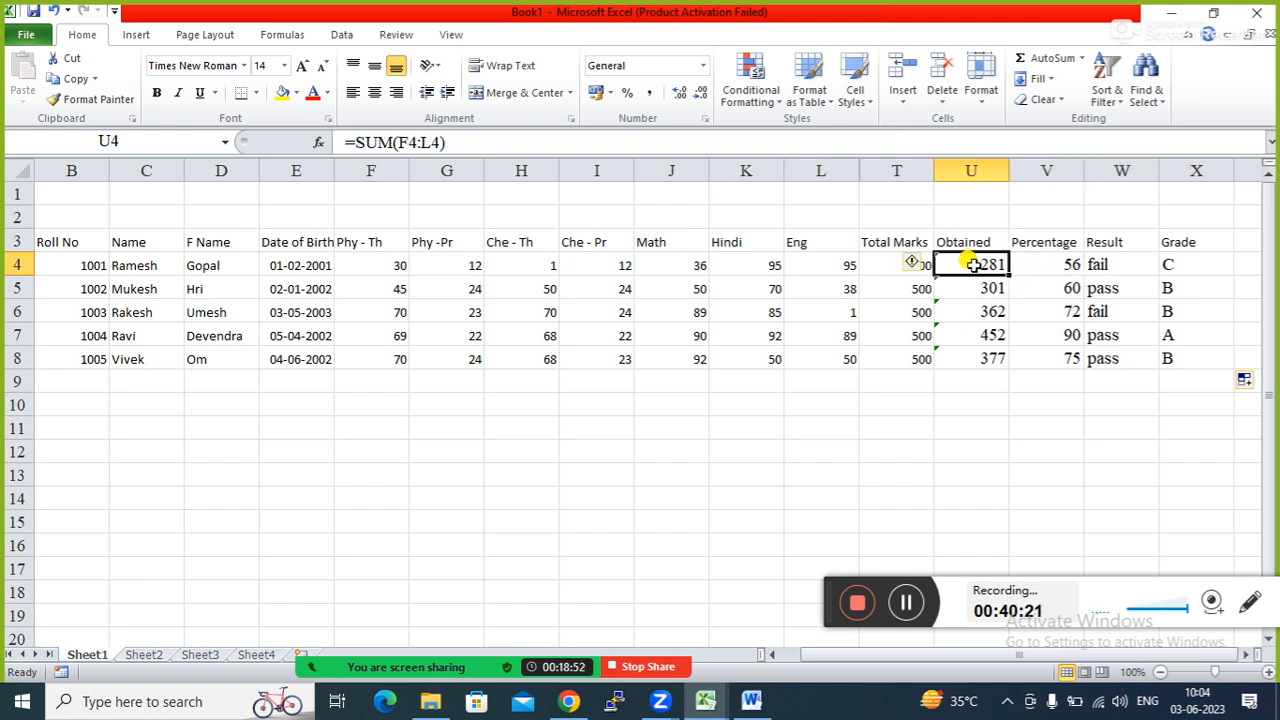
click(1203, 259)
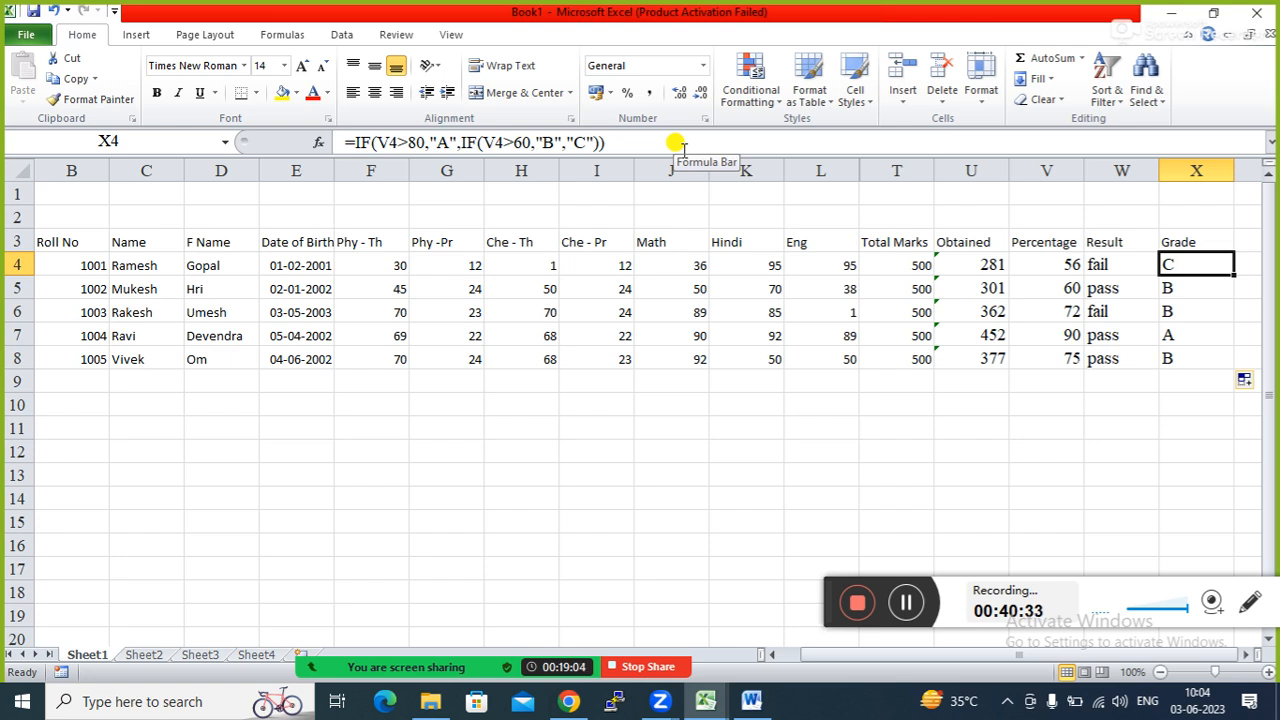
Check the Zoom meeting's participants list, then minimize it
mouse_move(451, 677)
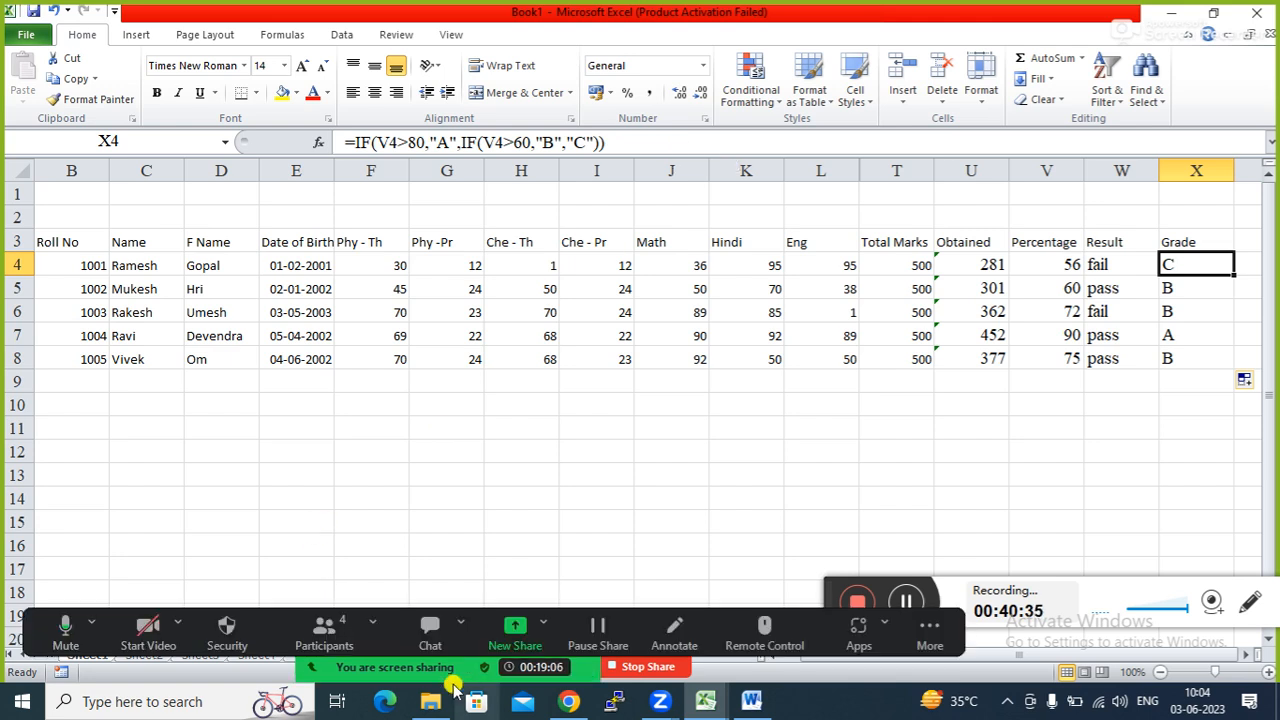
click(315, 626)
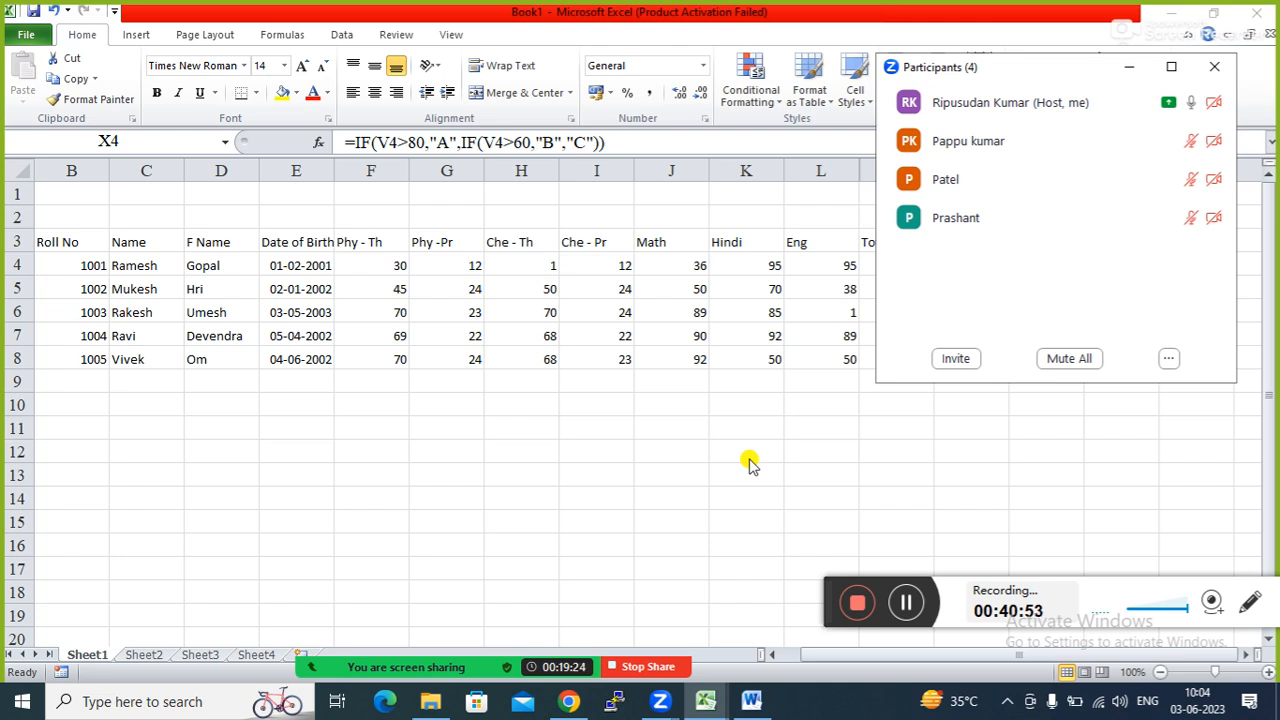
click(1131, 66)
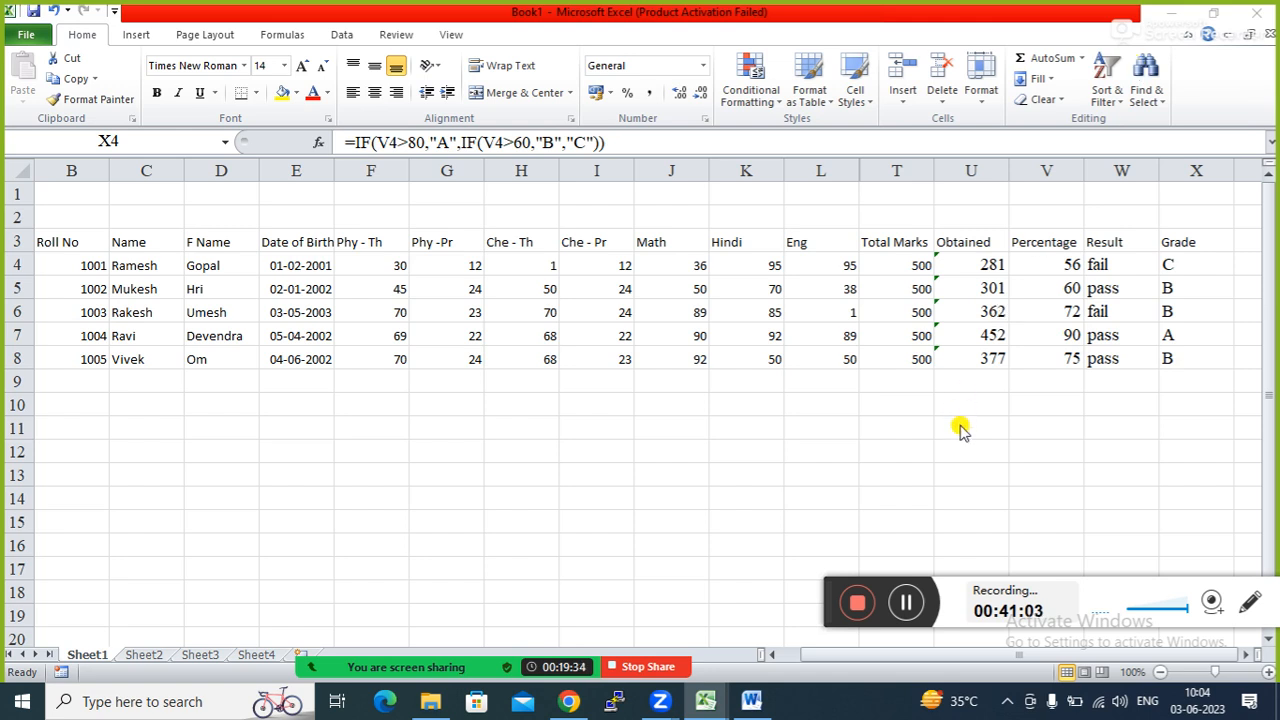
Select W4 in the marks table to review the first student's pass/fail result formula
click(1127, 264)
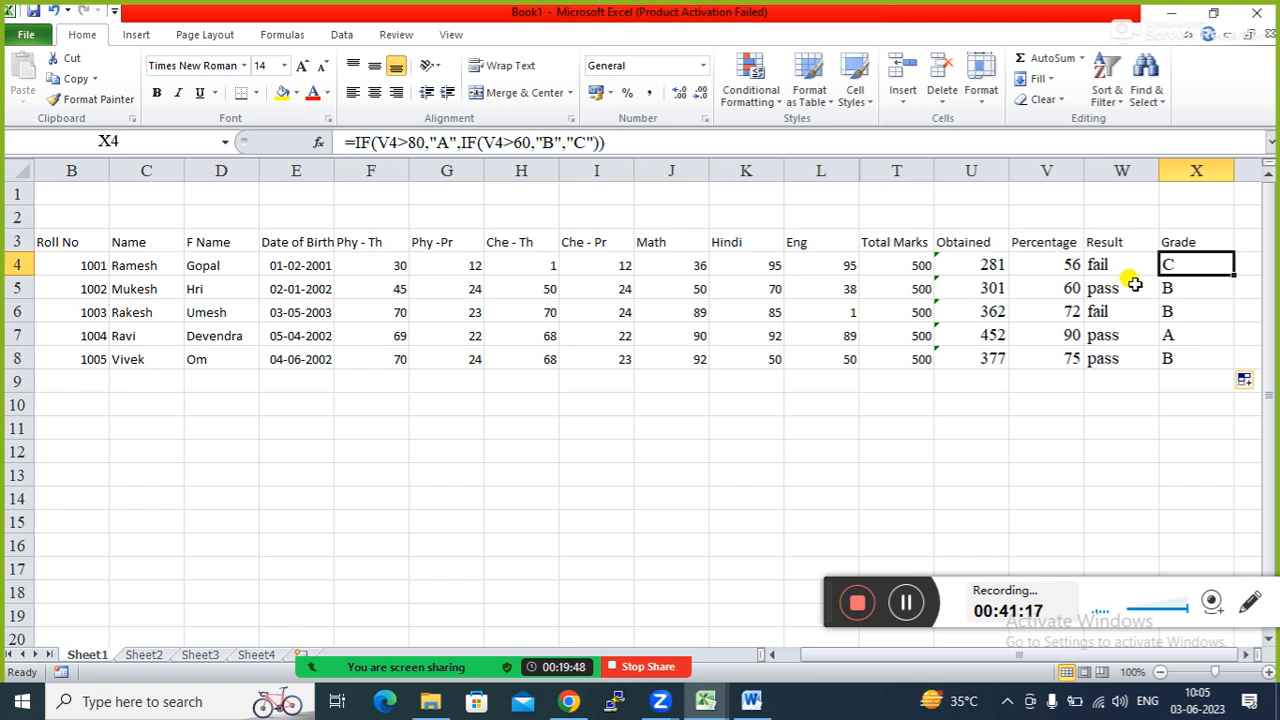
click(1110, 262)
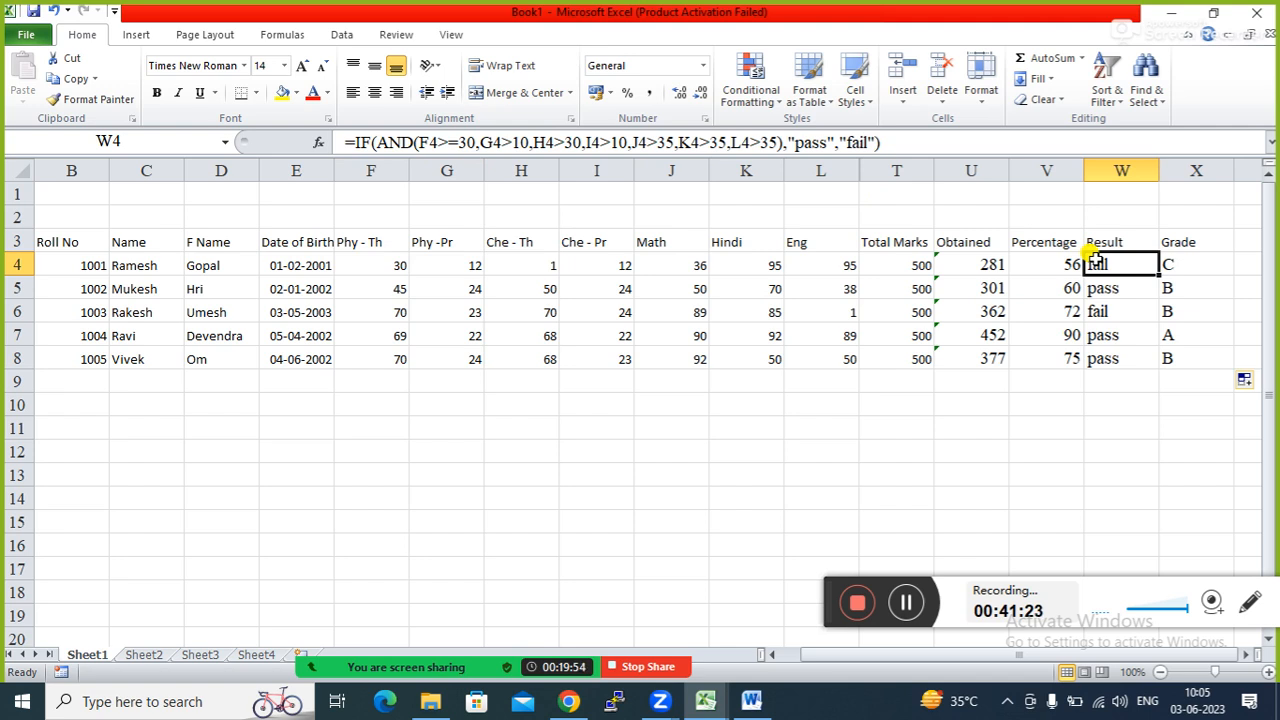
click(620, 425)
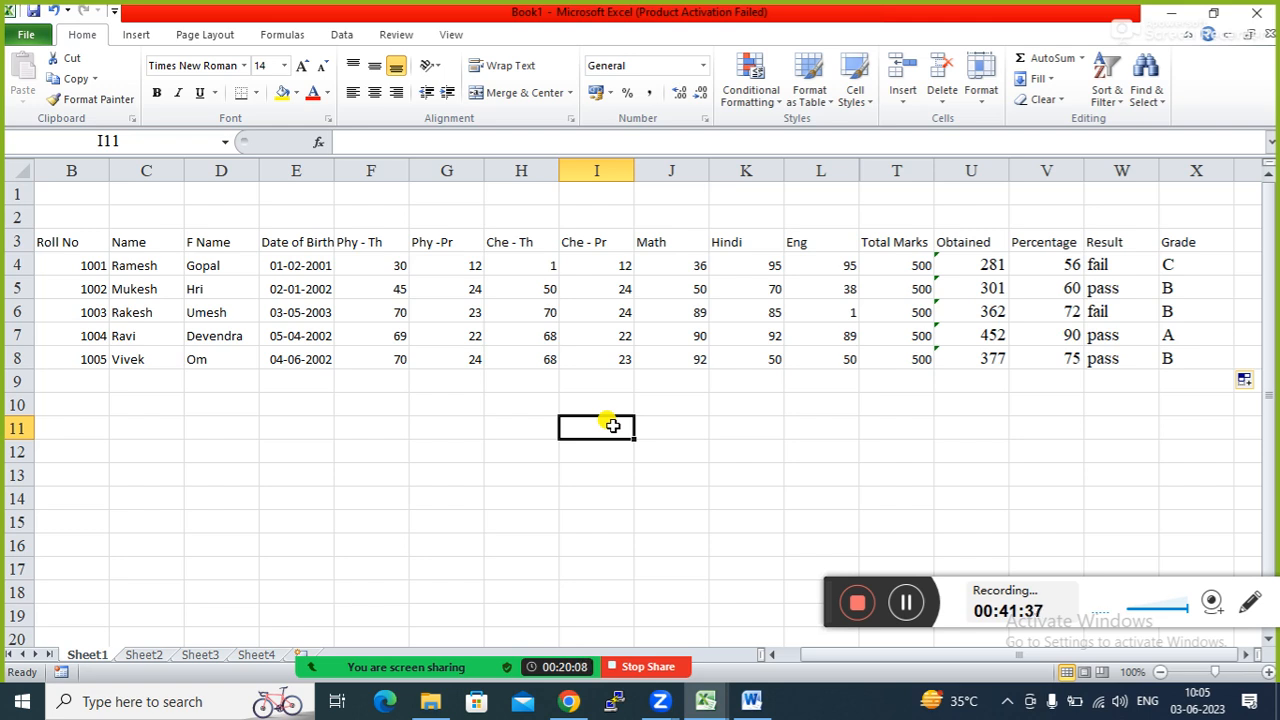
click(702, 451)
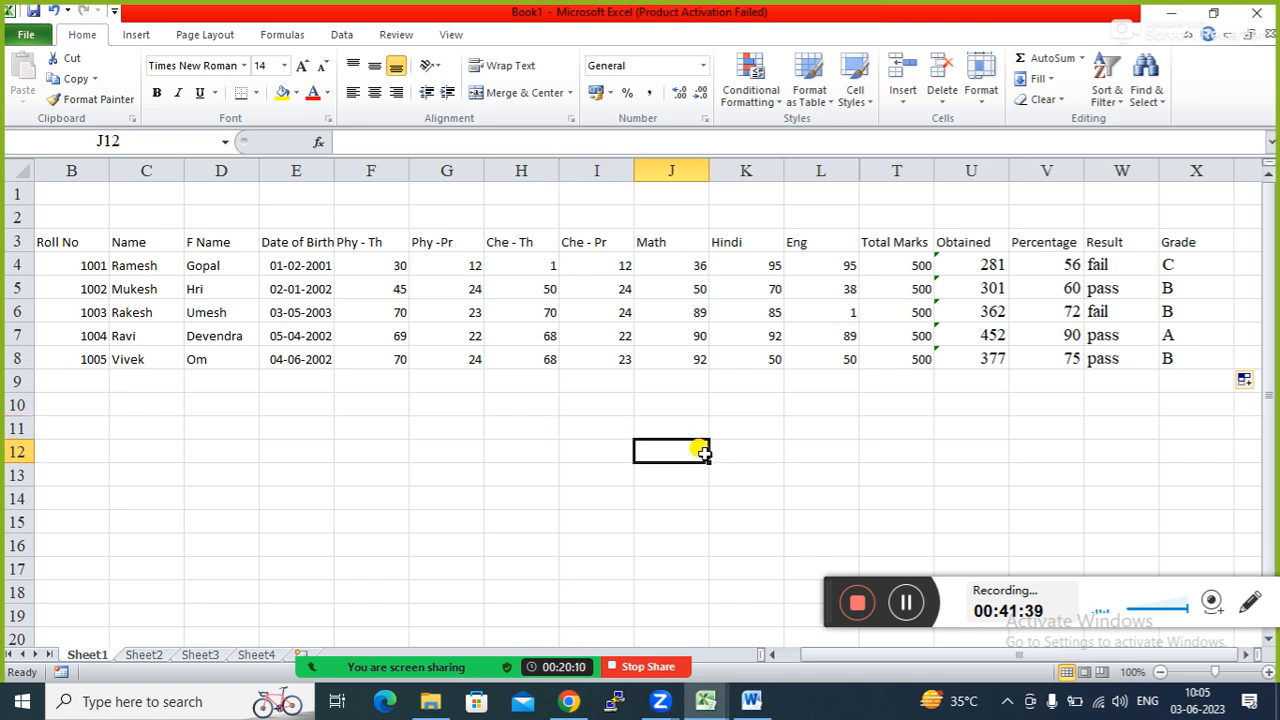
click(745, 451)
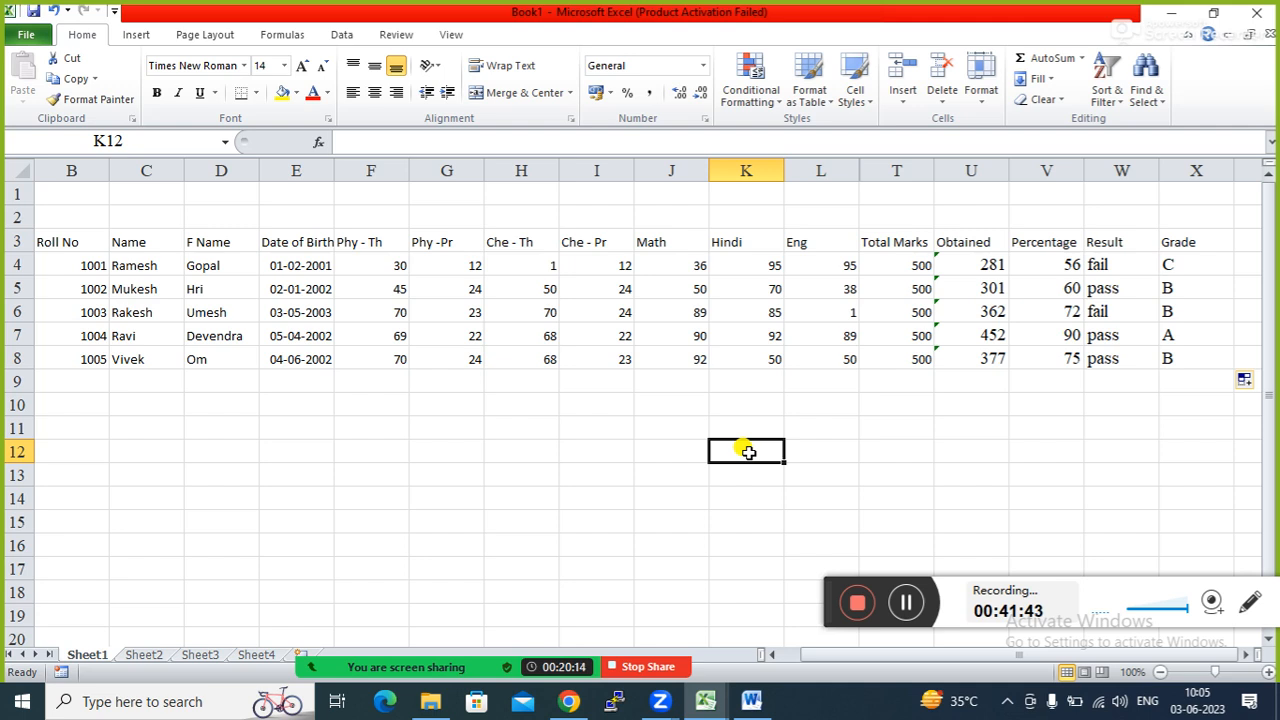
click(518, 428)
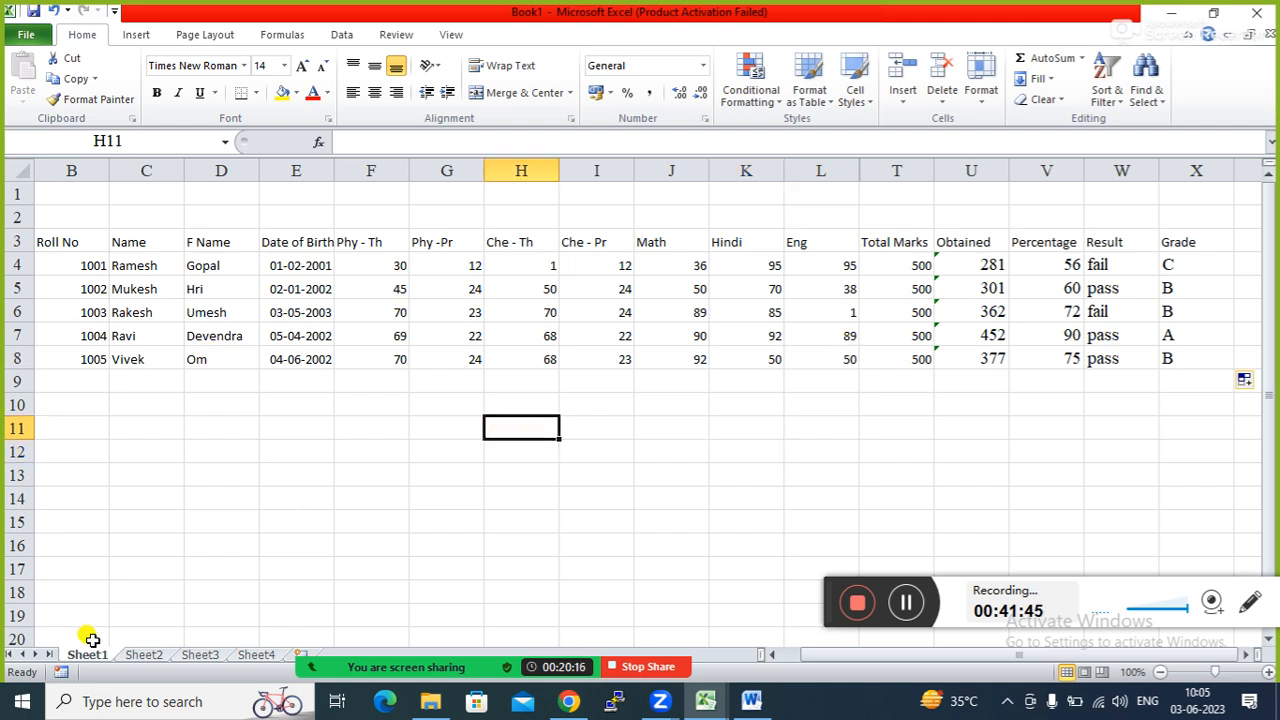
Switch to the marks sheets workbook and examine the 10th class marksheet layout on Sheet2
click(140, 655)
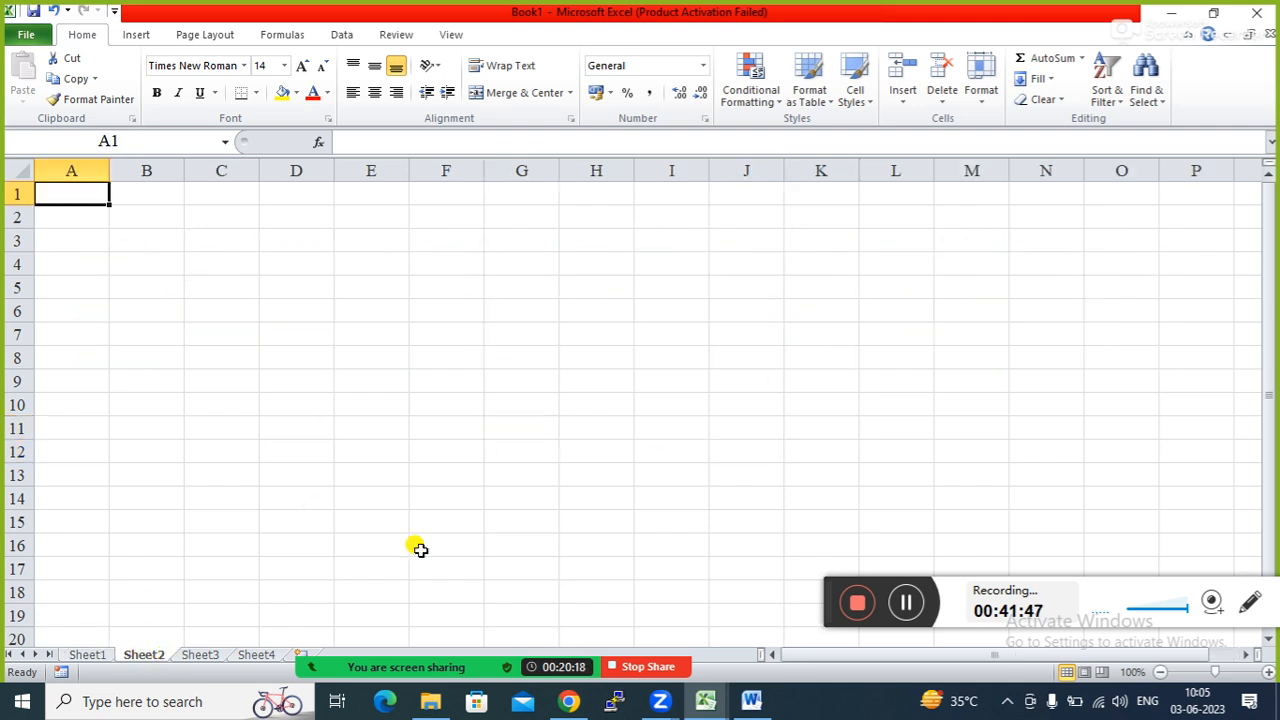
click(705, 701)
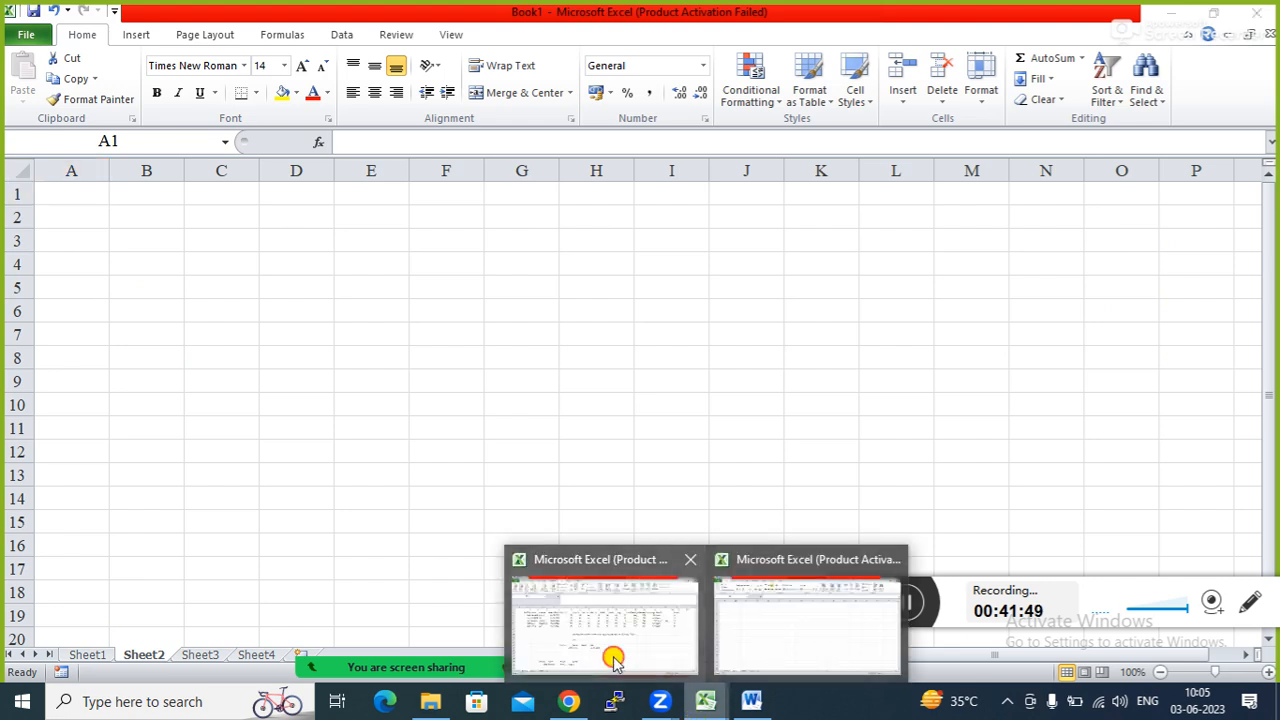
click(613, 660)
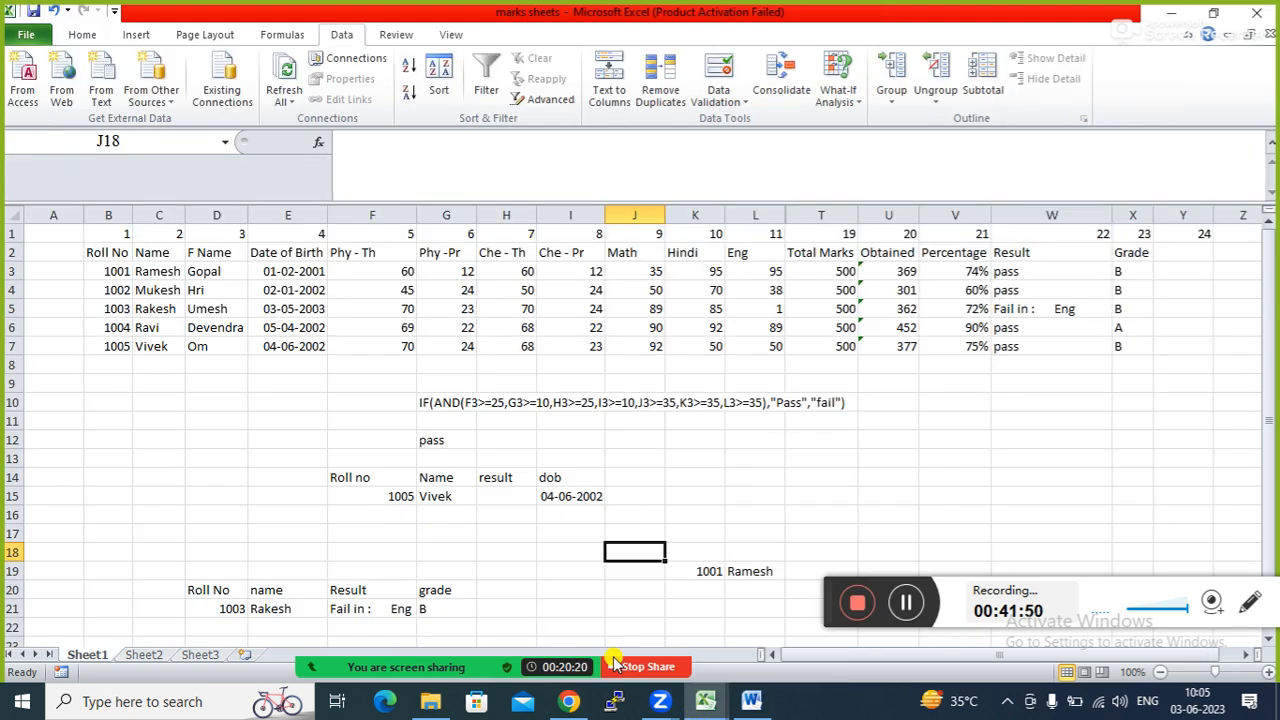
click(142, 655)
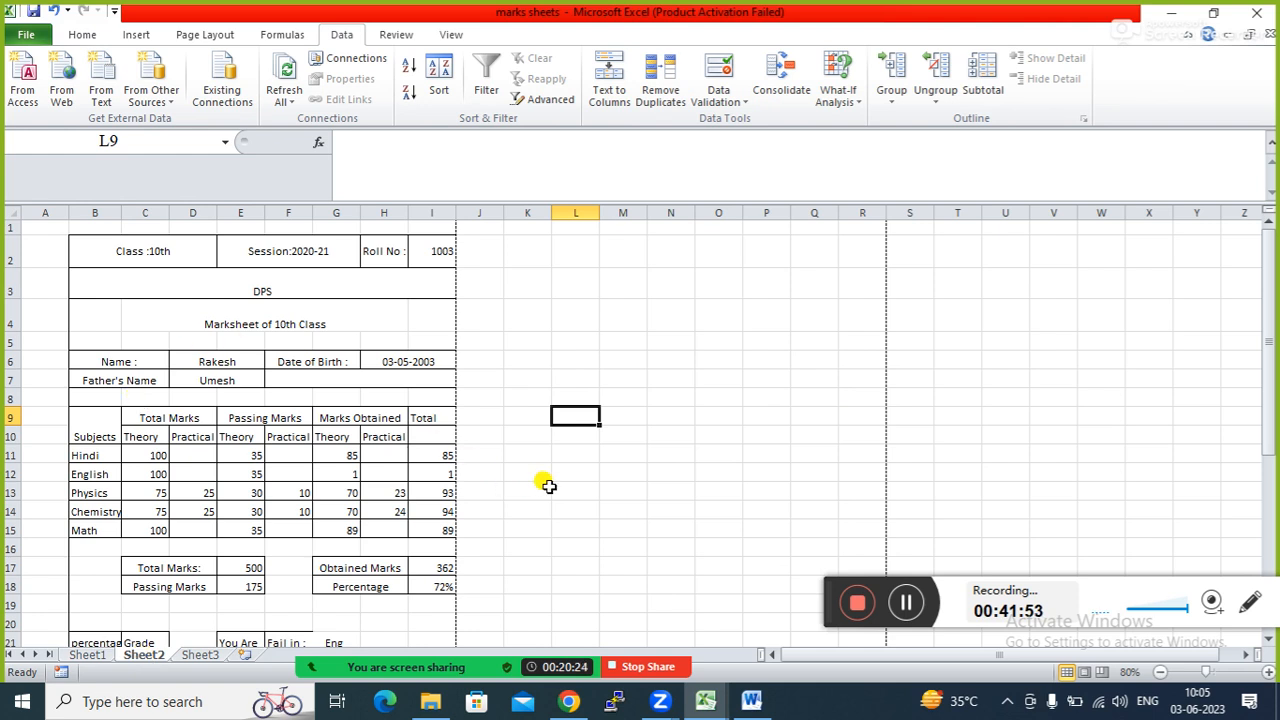
click(547, 488)
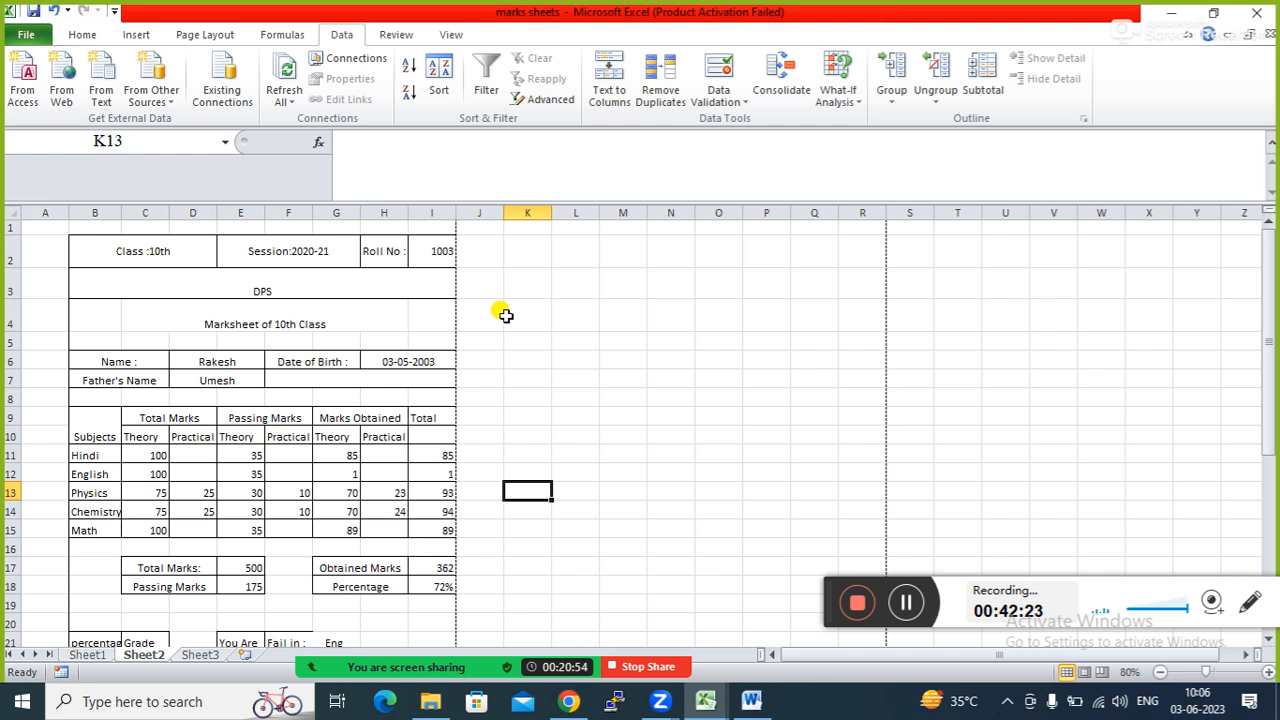
Return to Sheet1 of the marks sheets workbook and read the first student's result formula in W3
click(98, 655)
click(338, 403)
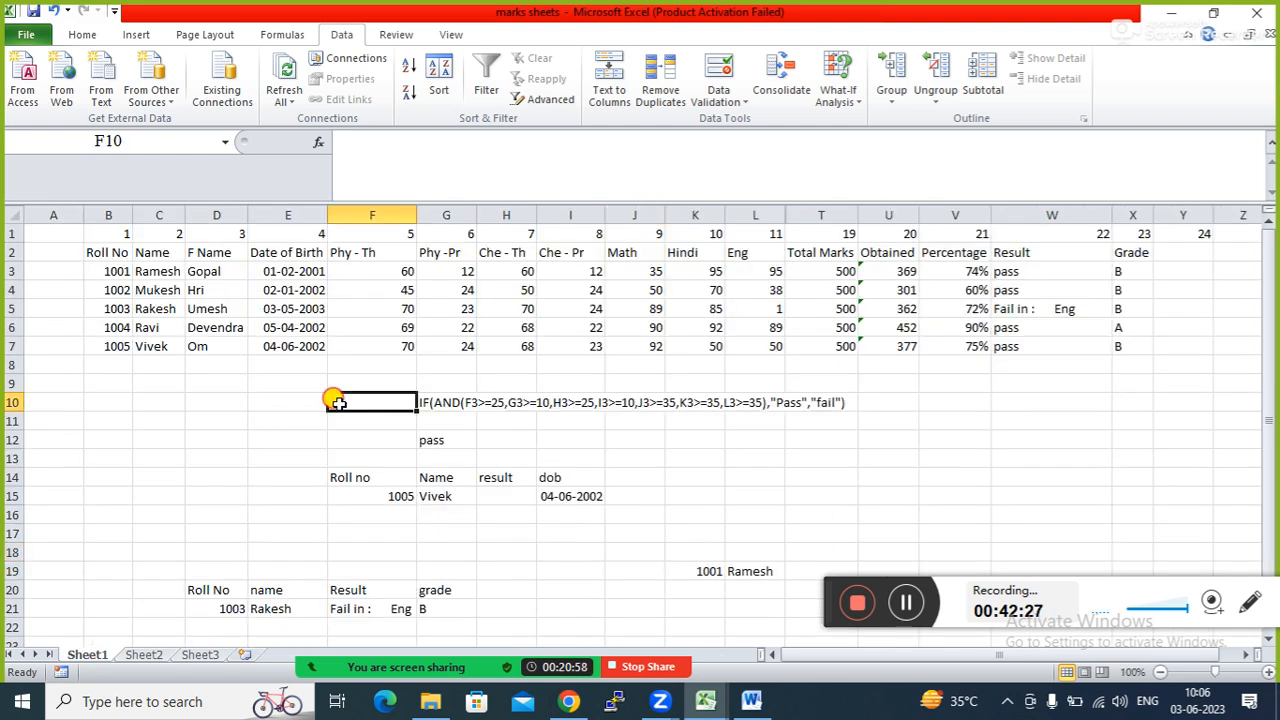
click(262, 405)
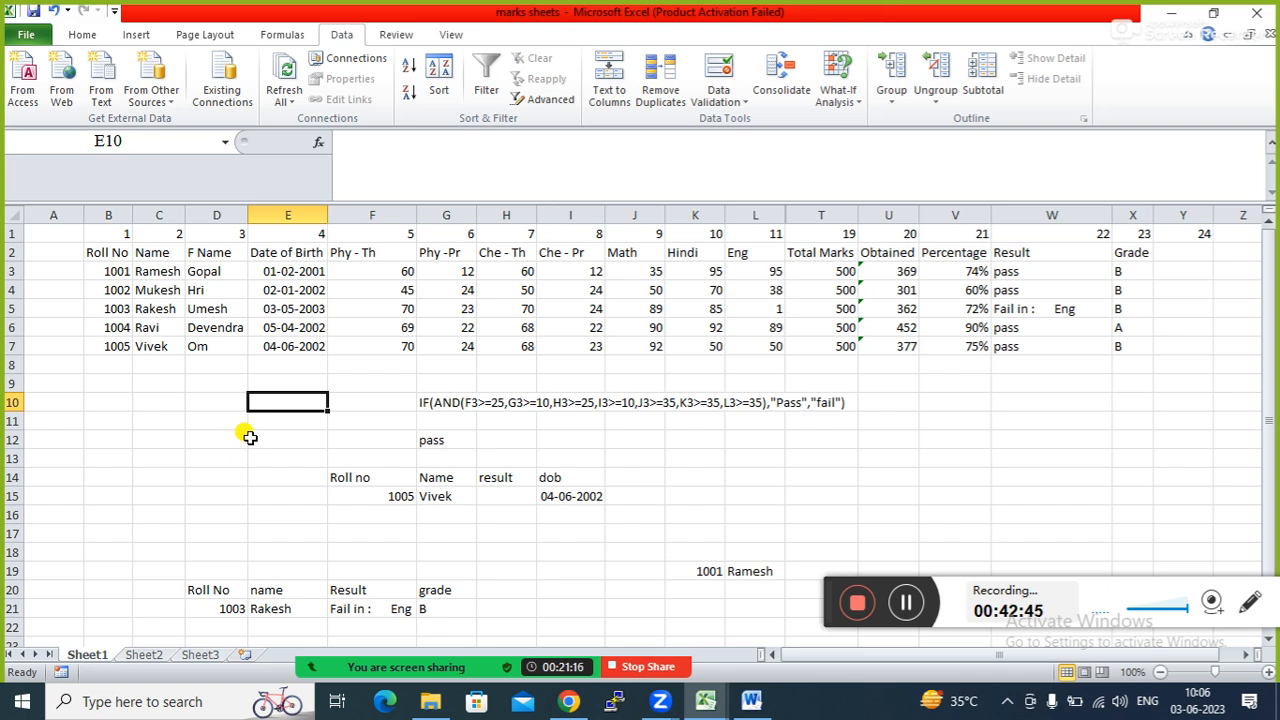
click(689, 306)
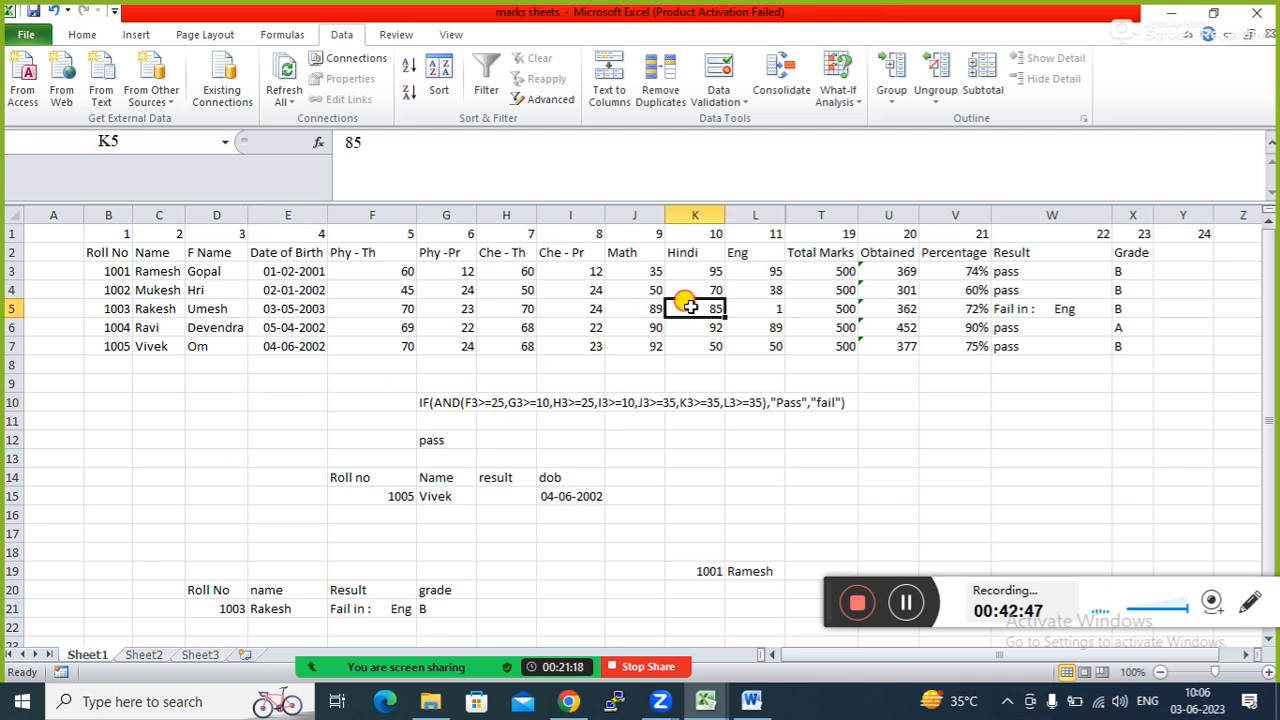
click(1045, 269)
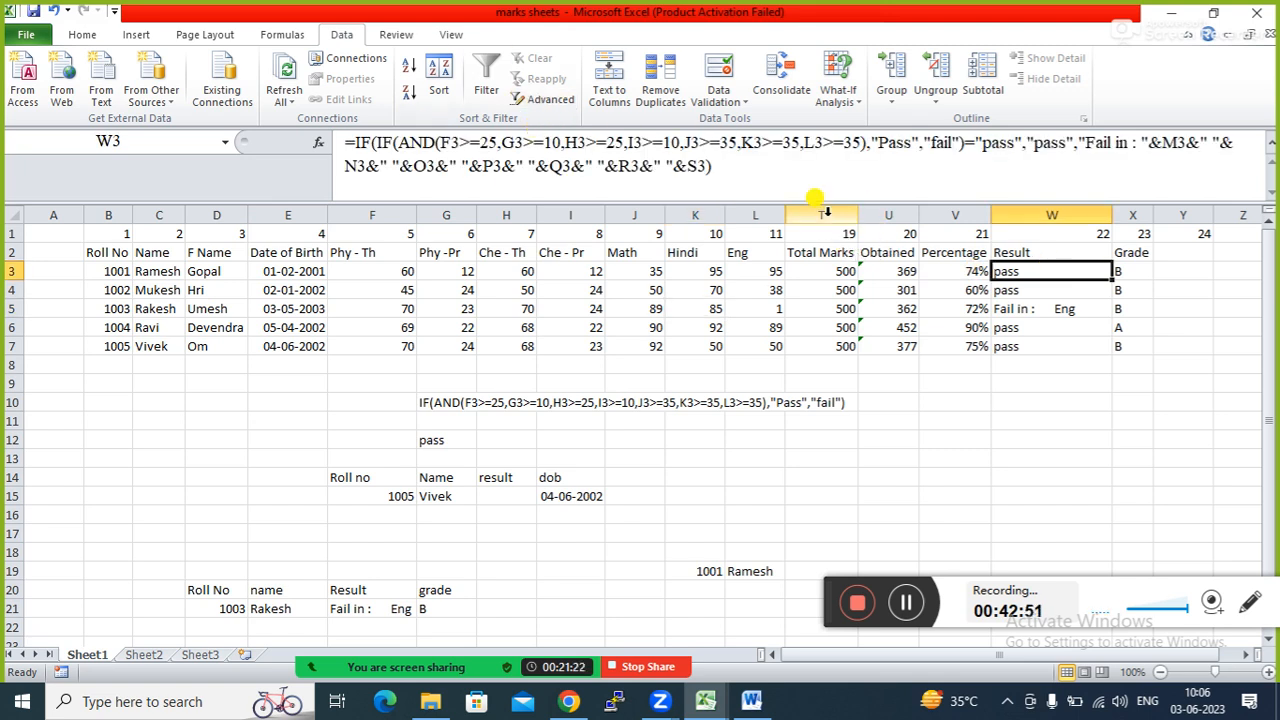
Unhide the helper columns between Eng in column L and Total Marks in column T
click(824, 214)
drag(822, 212, 757, 214)
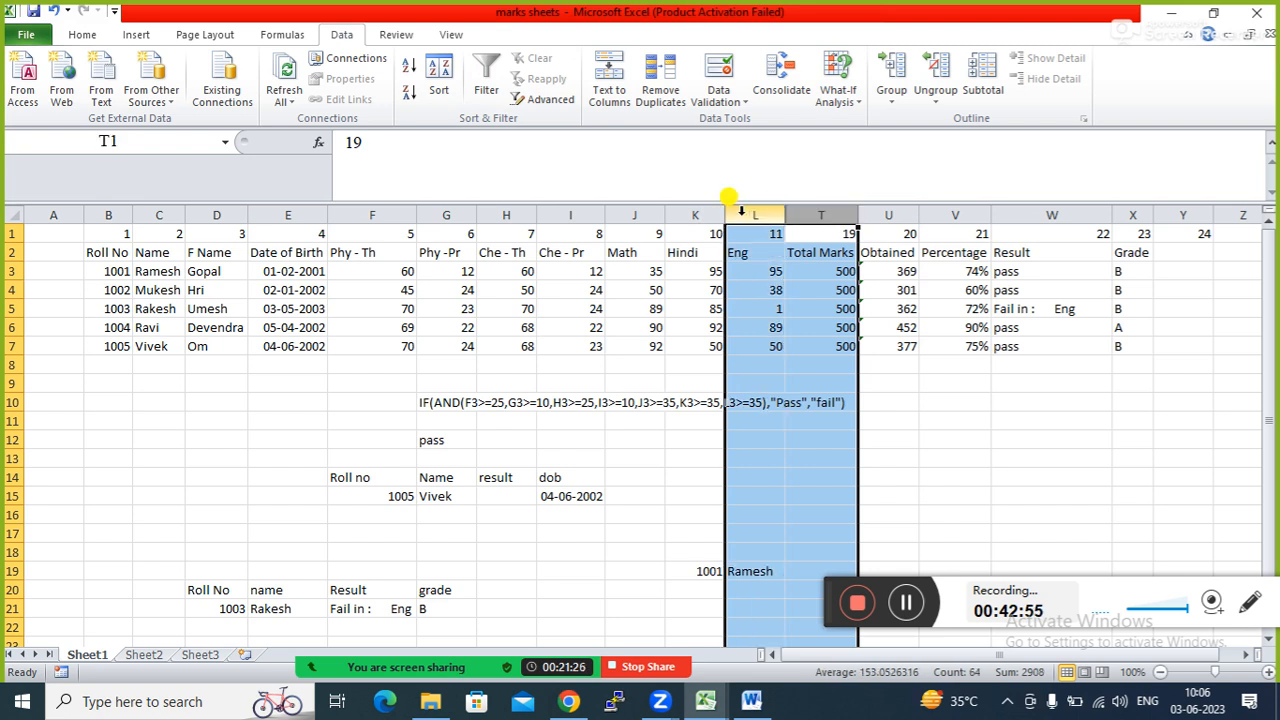
right_click(752, 216)
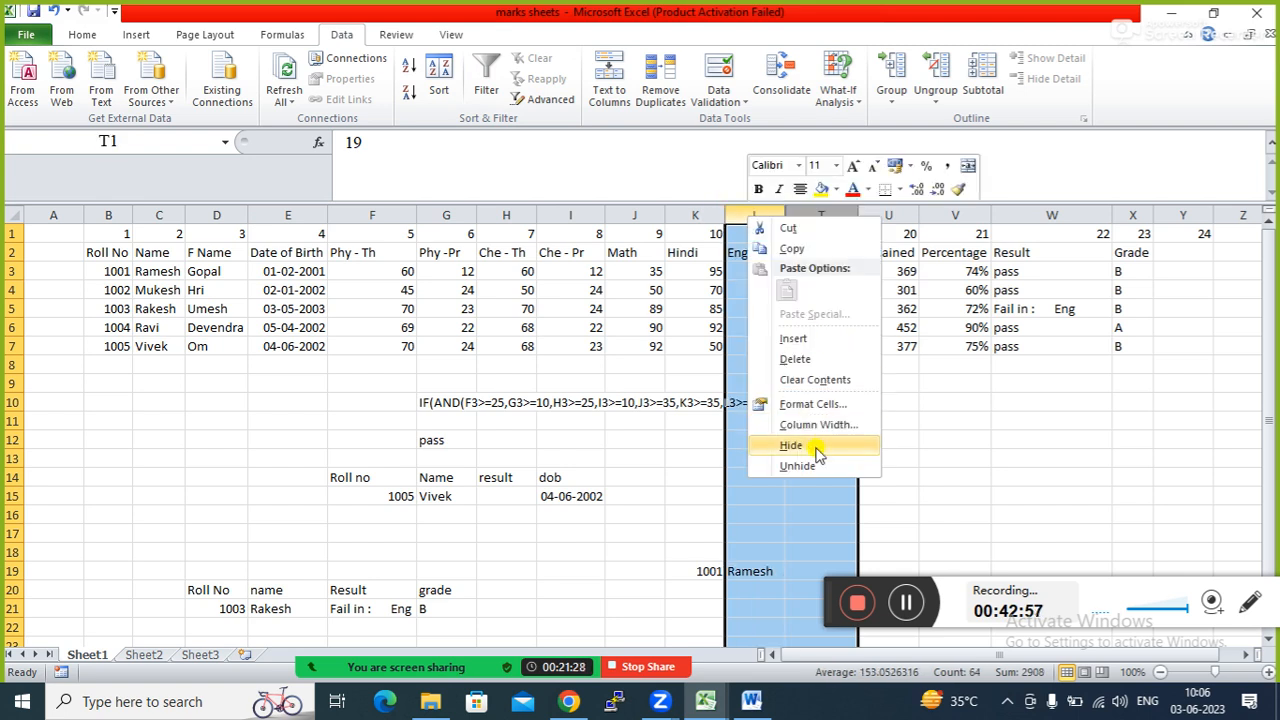
click(810, 466)
Review the failed-subject IF formulas for physics and chemistry theory and practical in row 3, starting at M3
click(755, 271)
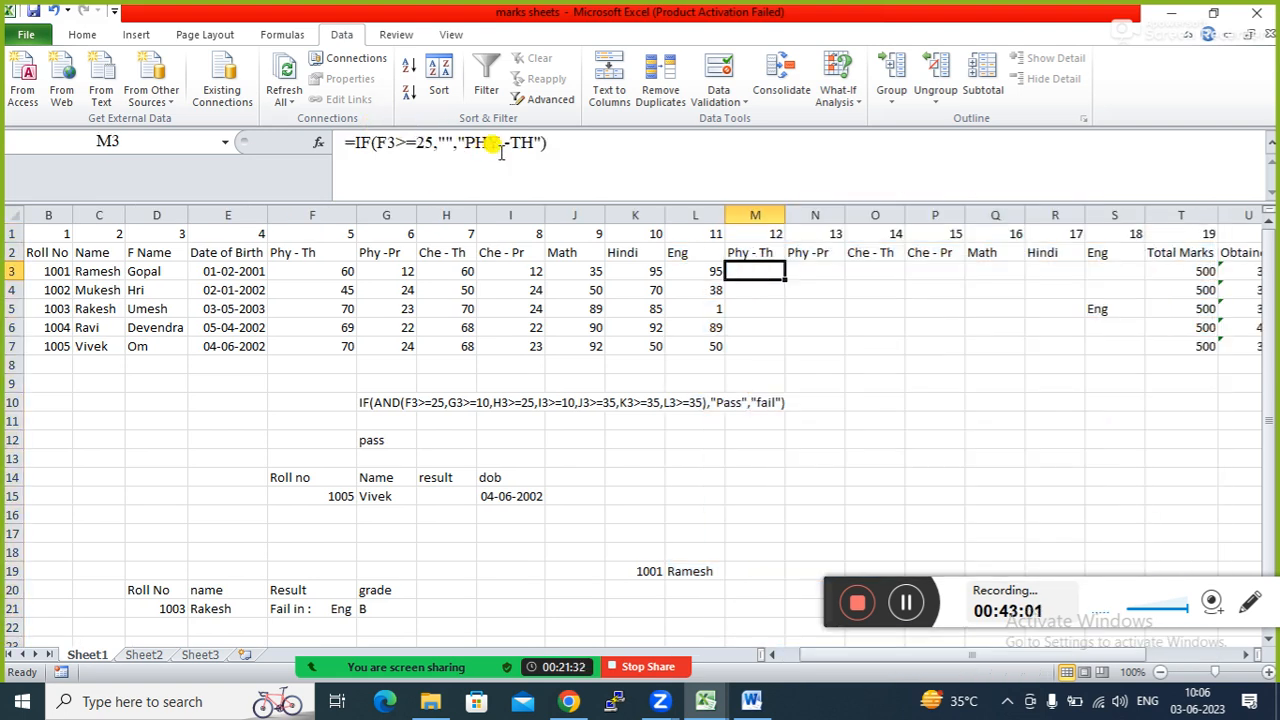
click(817, 275)
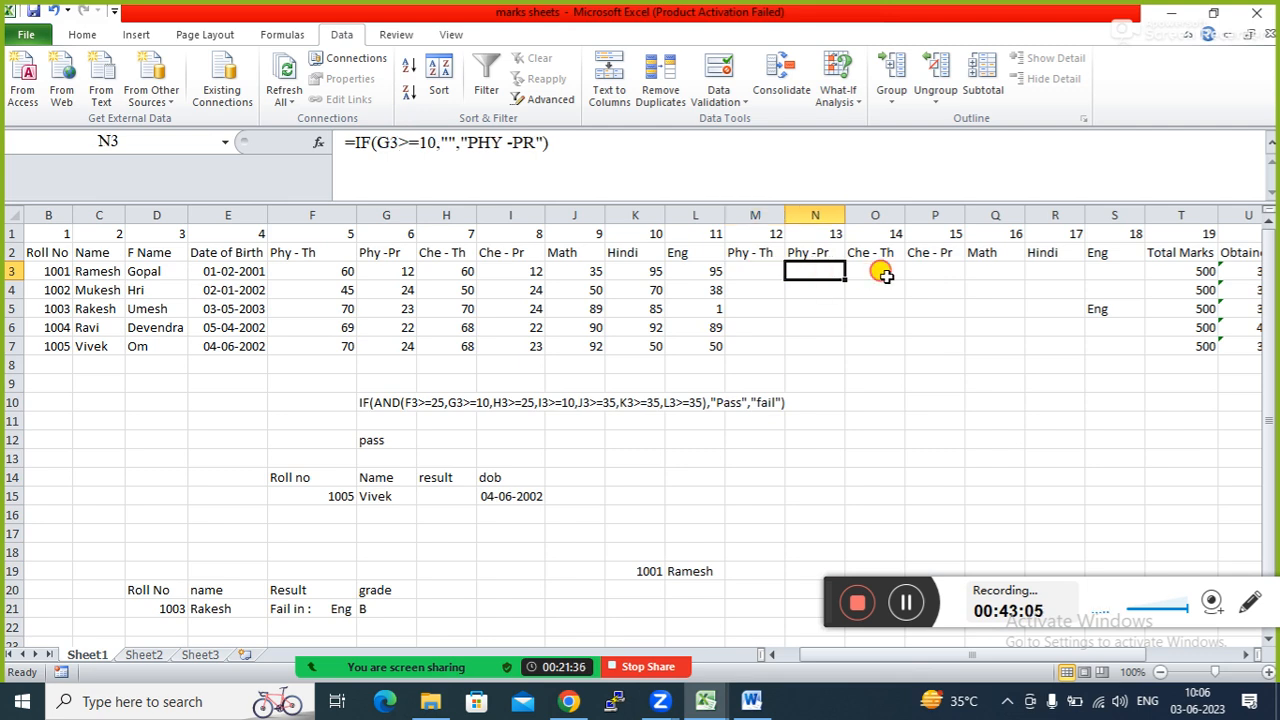
click(882, 274)
click(922, 271)
click(858, 468)
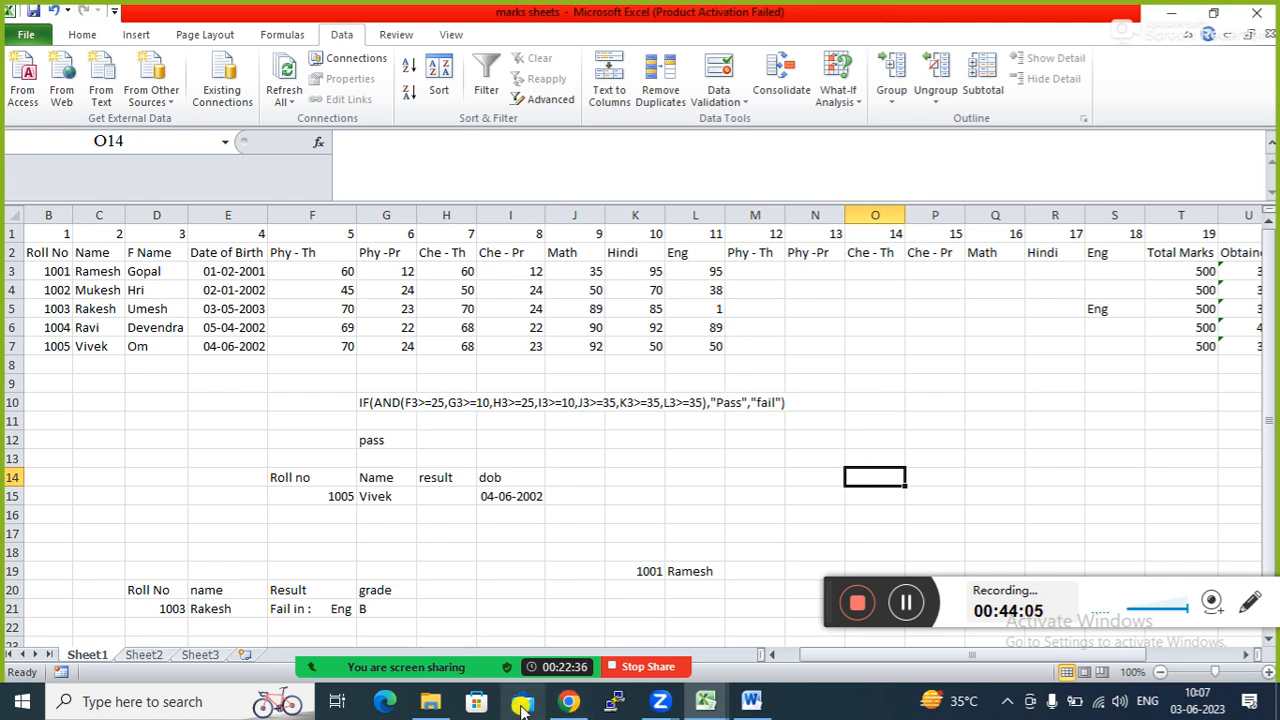
Bring up the Zoom participants list over the marks sheet, check it and minimize it again
mouse_move(492, 657)
click(325, 637)
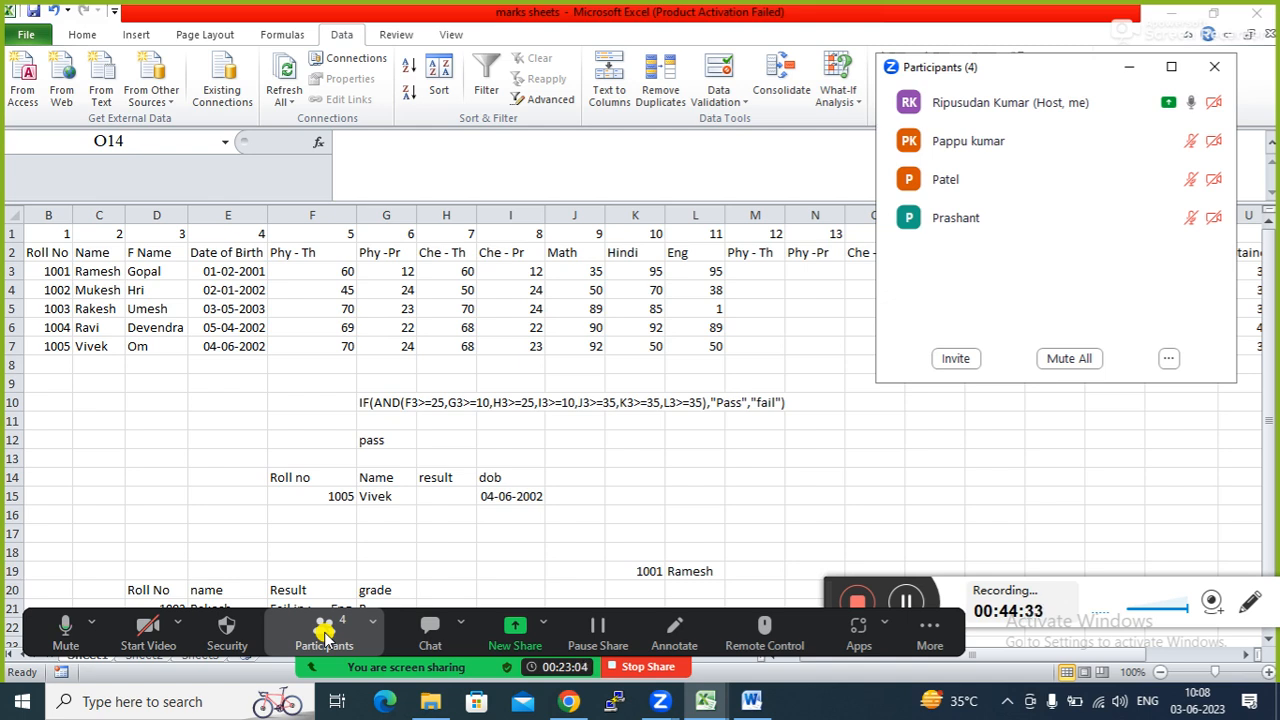
click(793, 433)
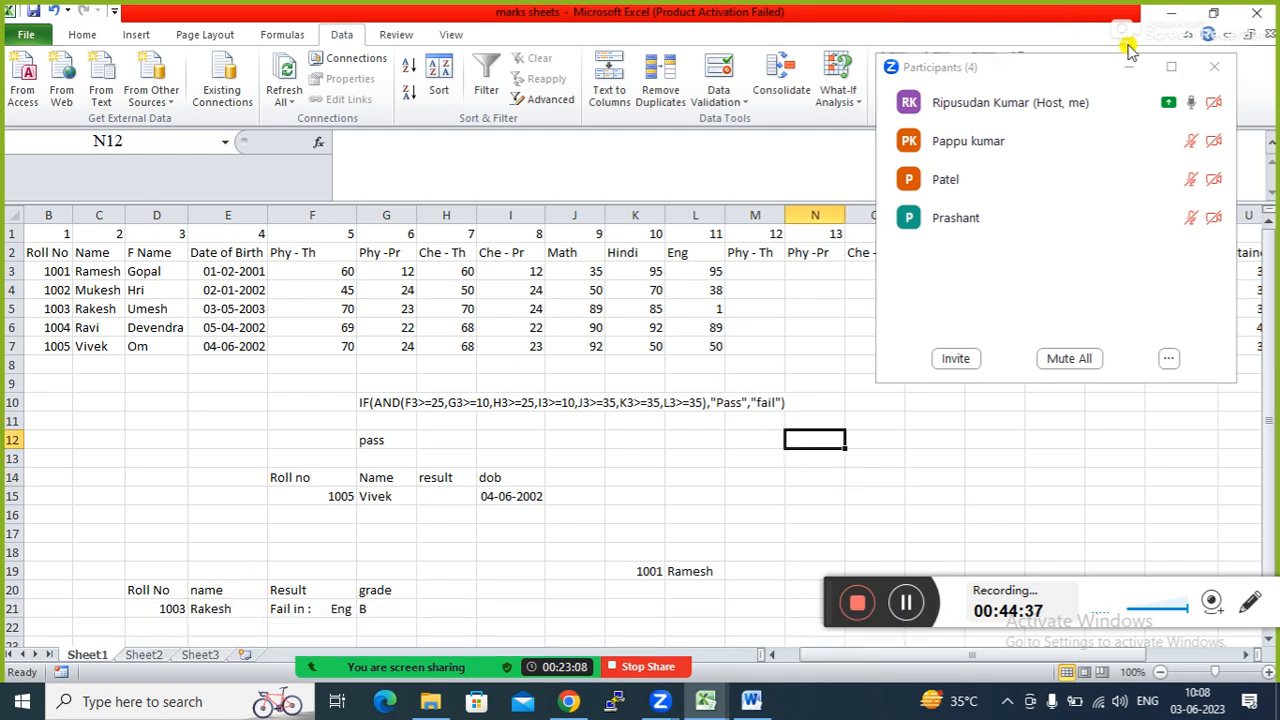
click(1127, 75)
click(765, 533)
click(875, 477)
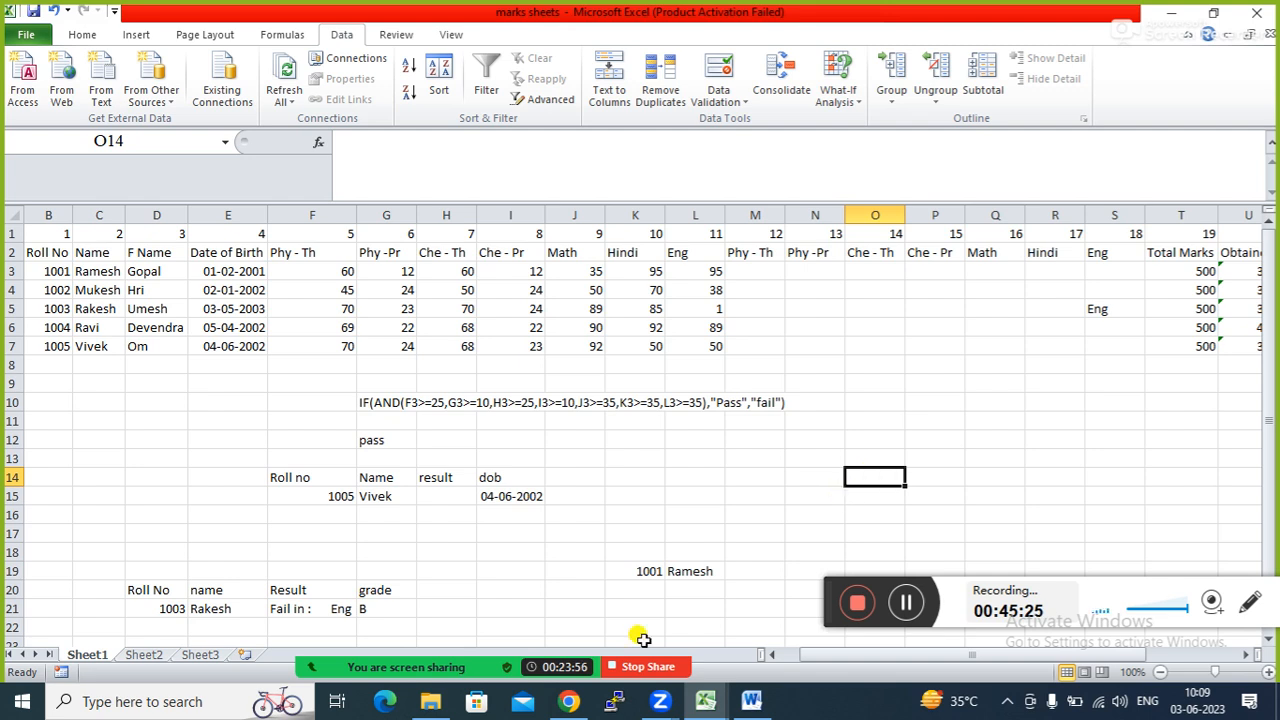
Recheck the Zoom participants list and close its window
mouse_move(430, 636)
click(323, 632)
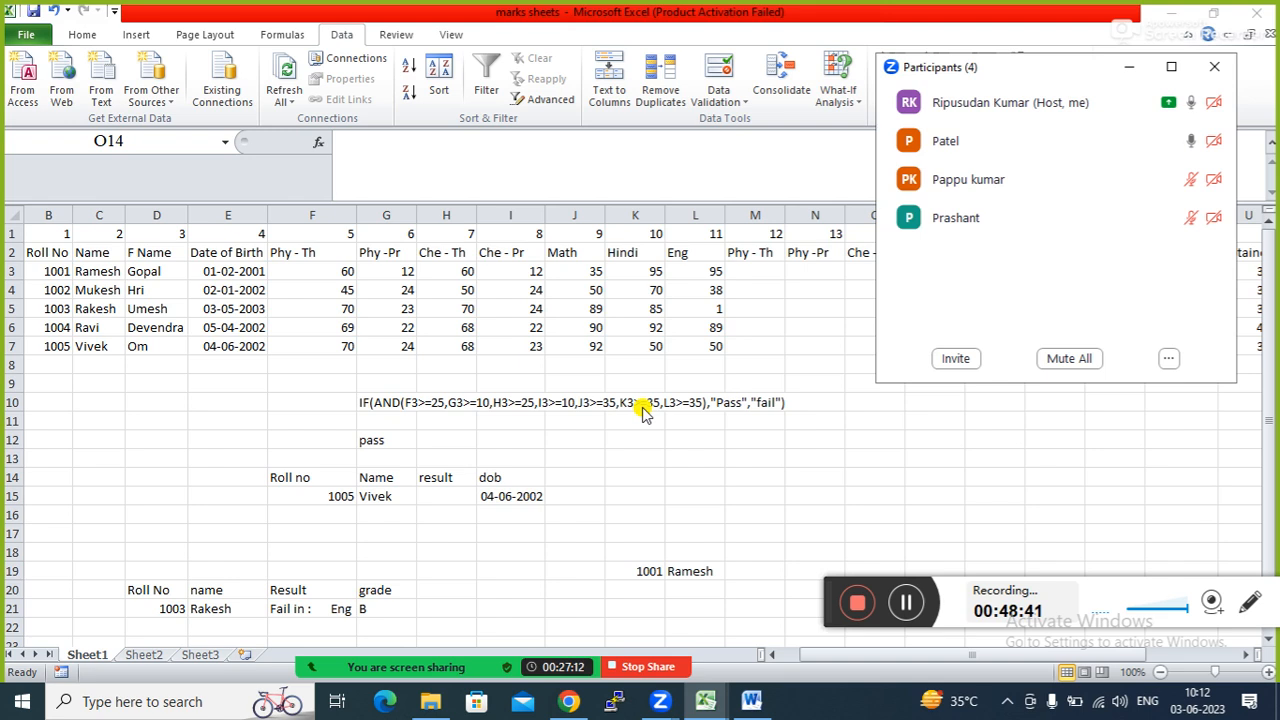
click(1222, 67)
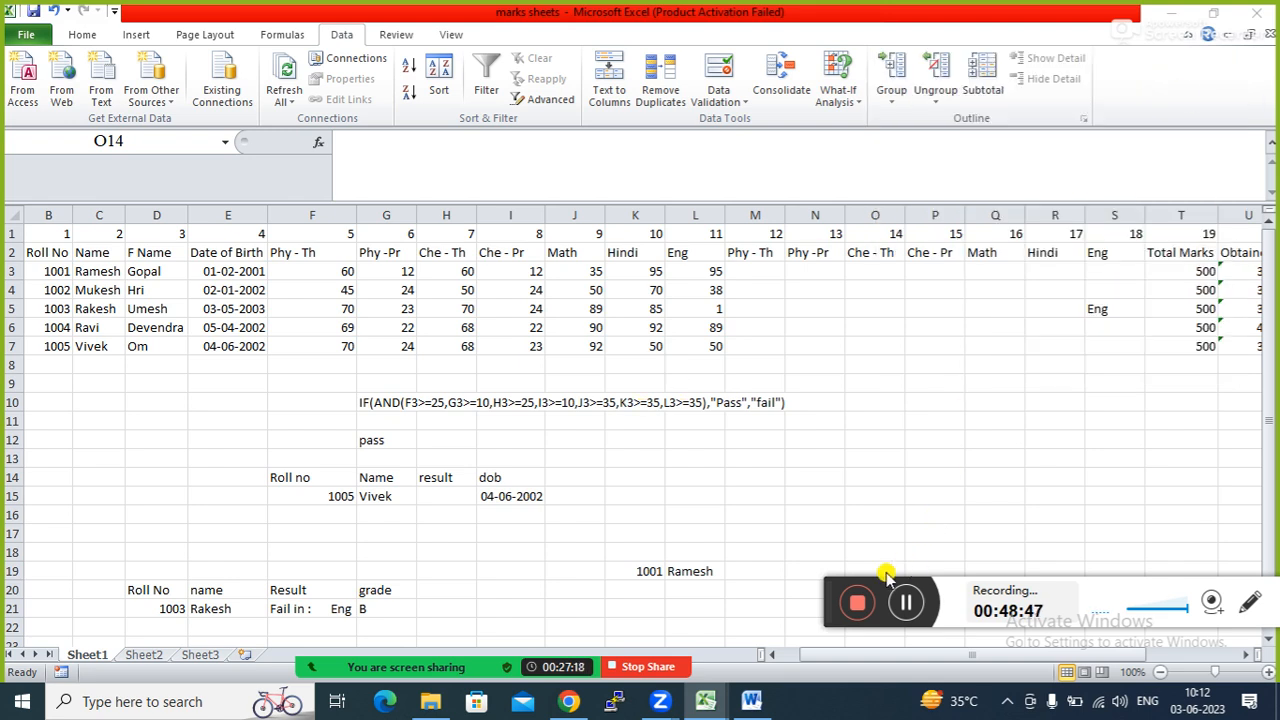